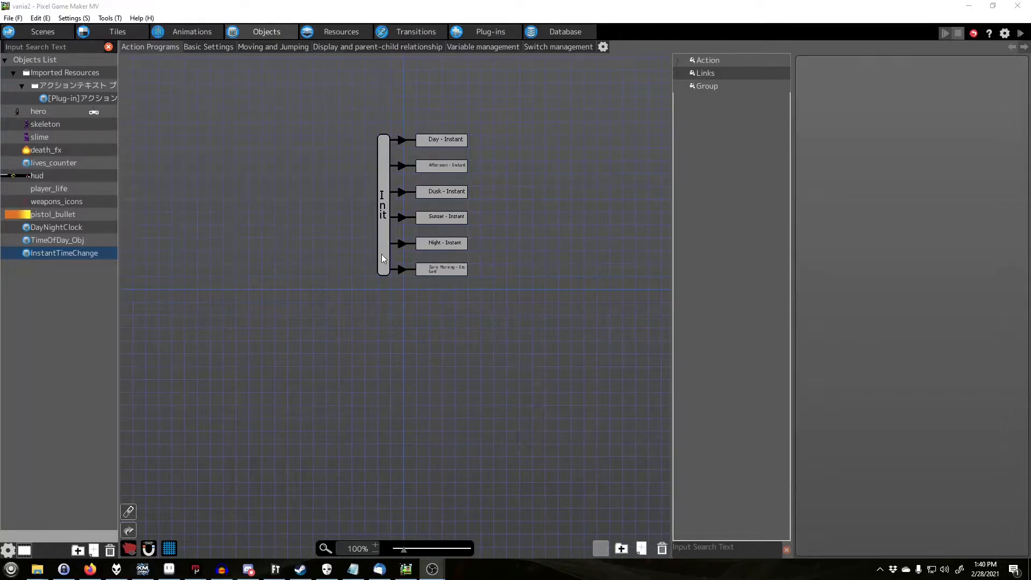
Examine the Night - Instant action and its link from Init in the InstantTimeChange object.
click(454, 246)
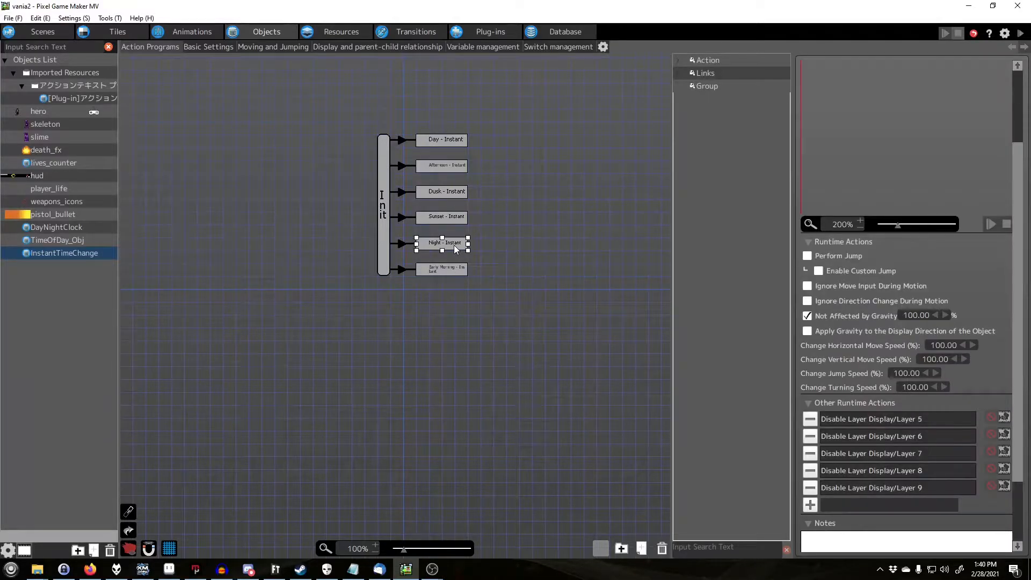
click(402, 245)
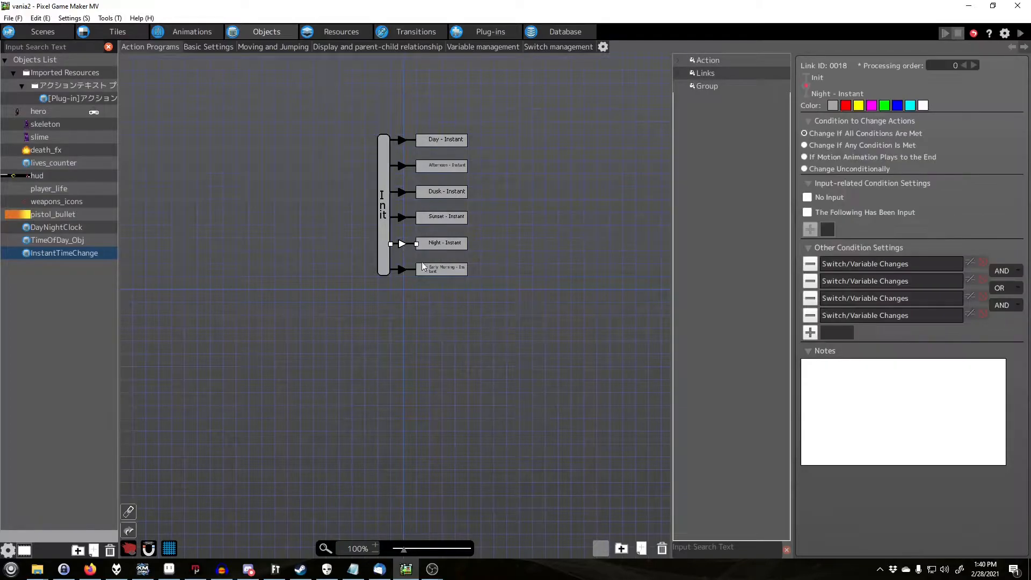
click(367, 400)
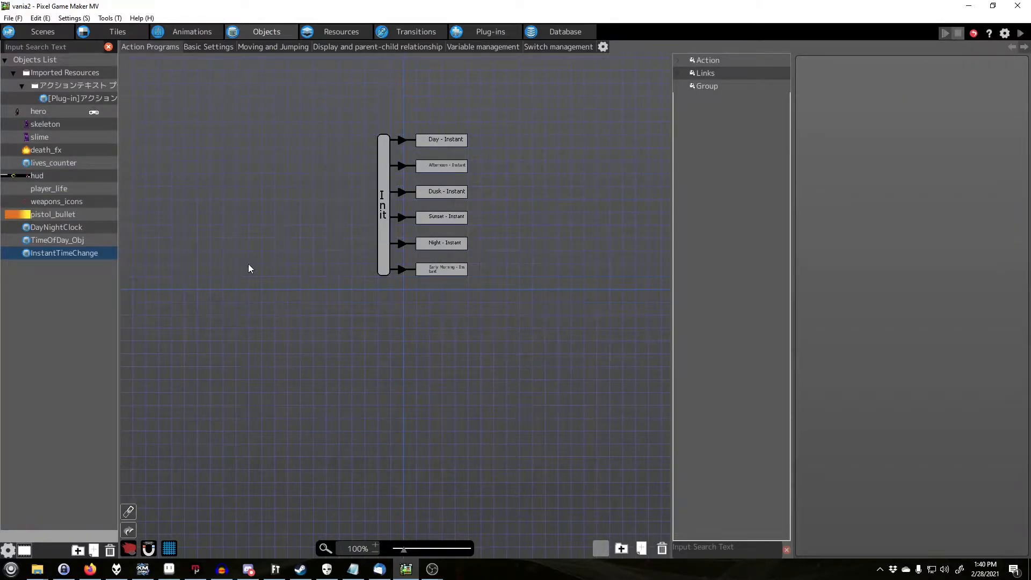
View the starting area of the outside_home scene beside the house.
click(34, 31)
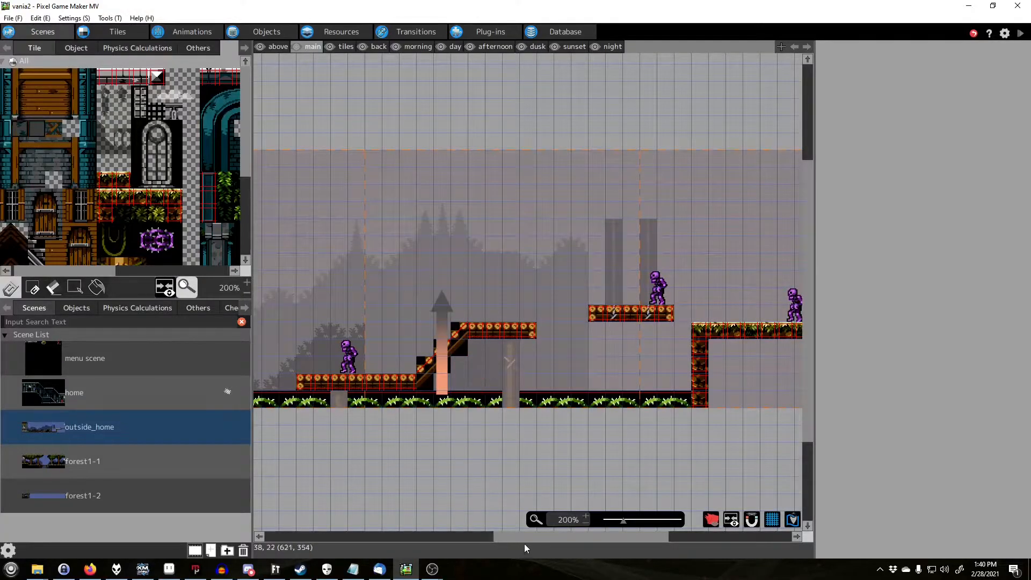
drag(527, 537, 382, 533)
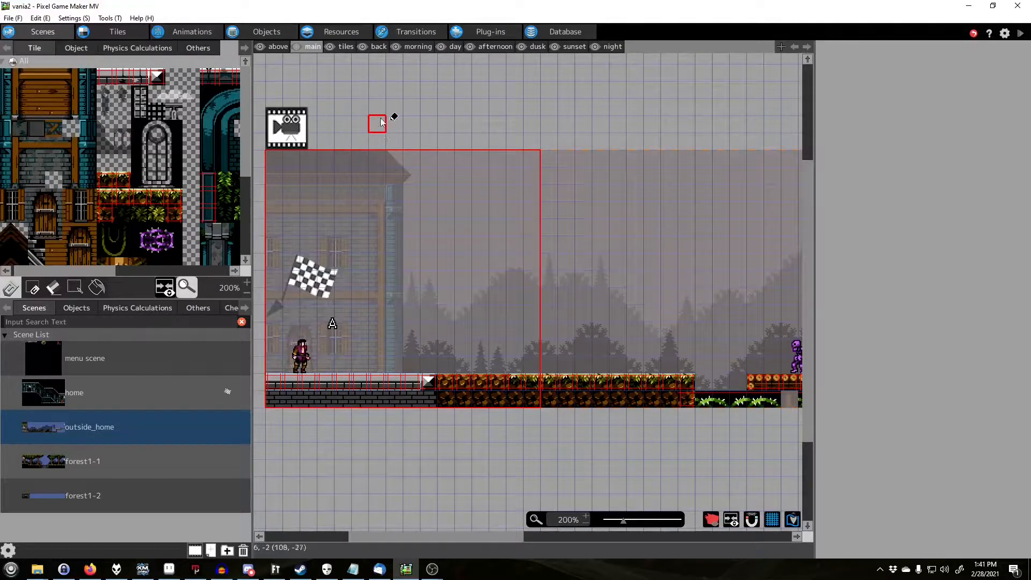
Examine the Show Text settings of the Processing action in the DayNightClock object, leaving them as they are.
click(269, 32)
click(75, 228)
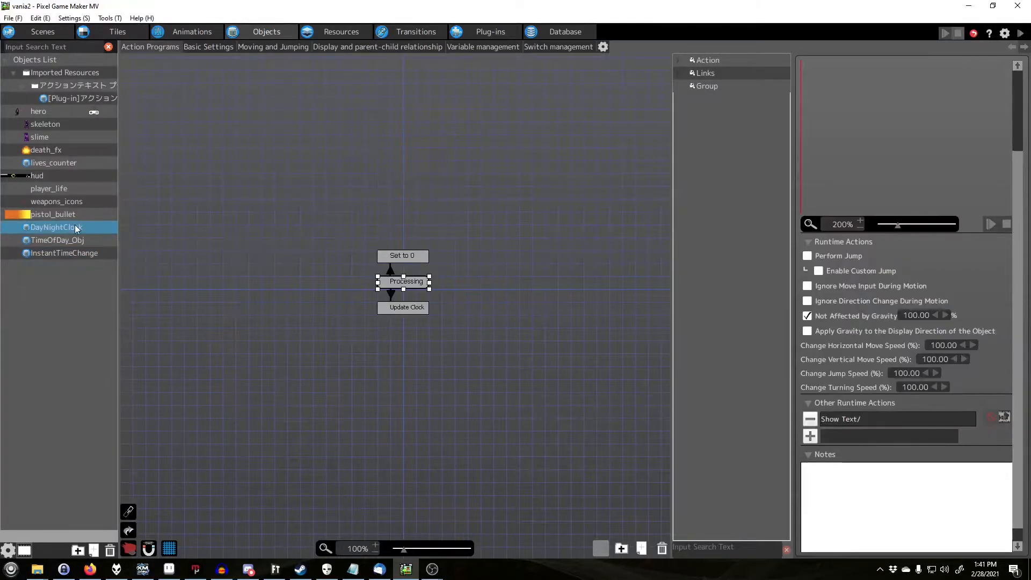
click(247, 334)
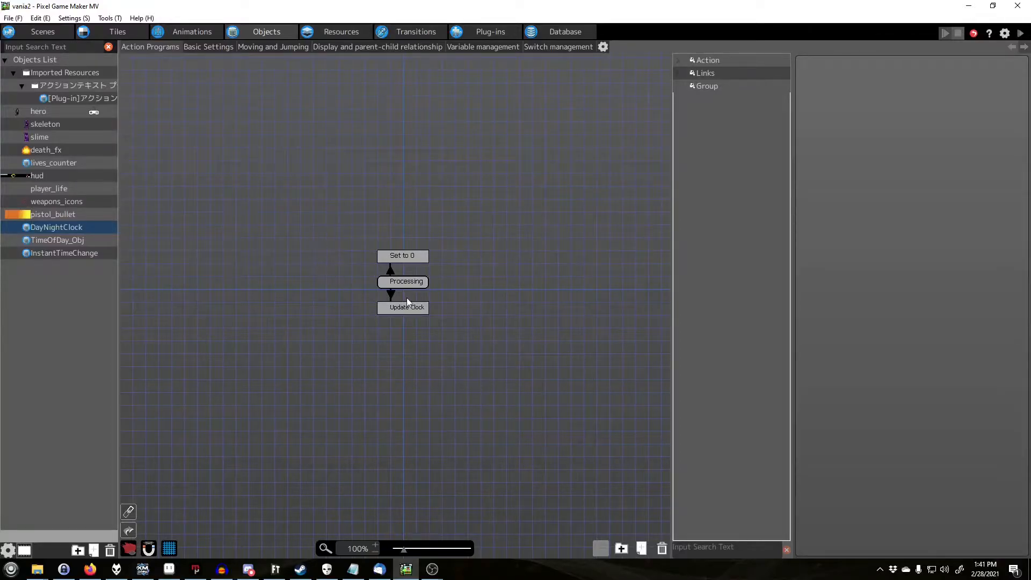
click(412, 284)
double_click(852, 423)
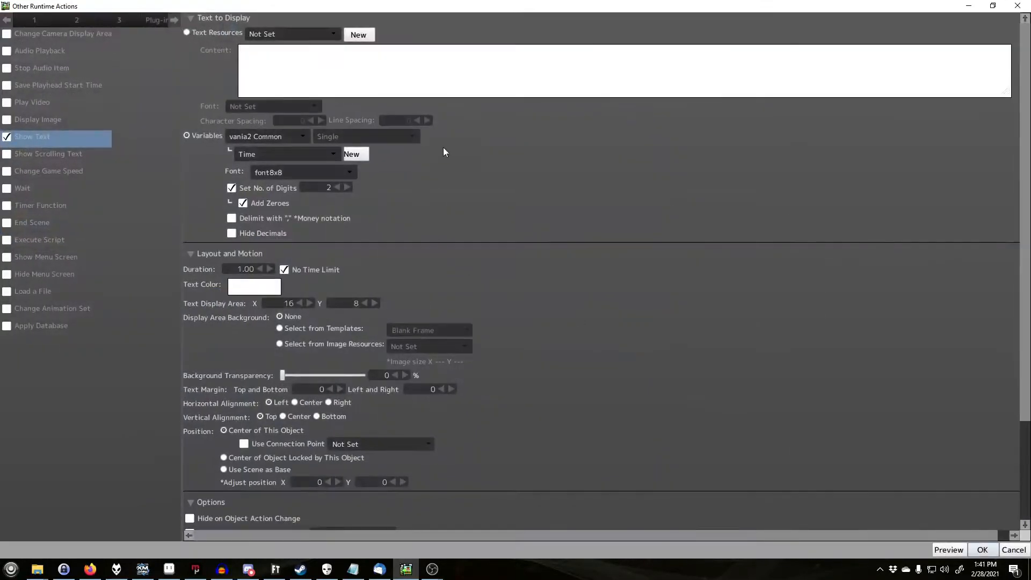
click(1015, 551)
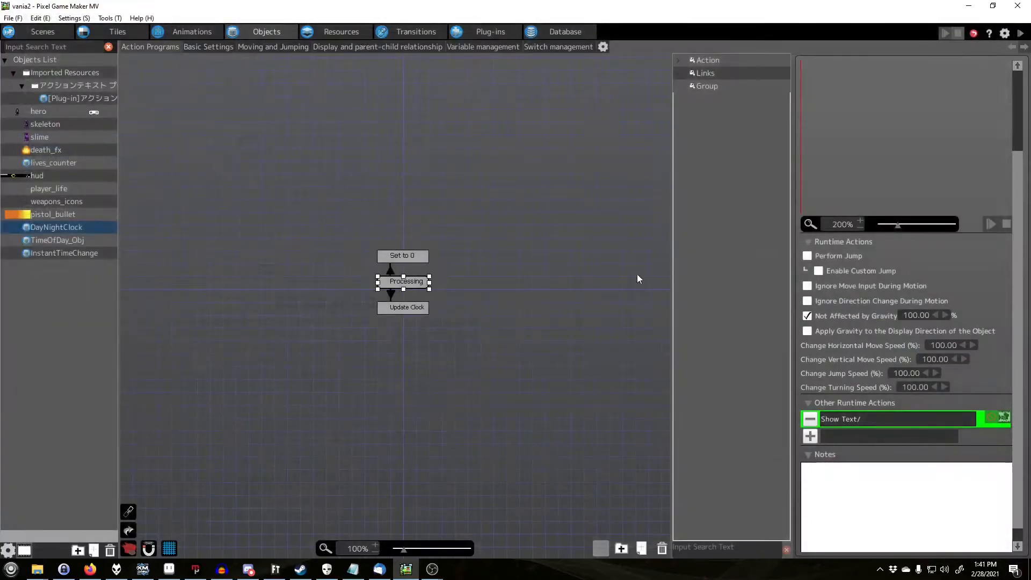
click(640, 287)
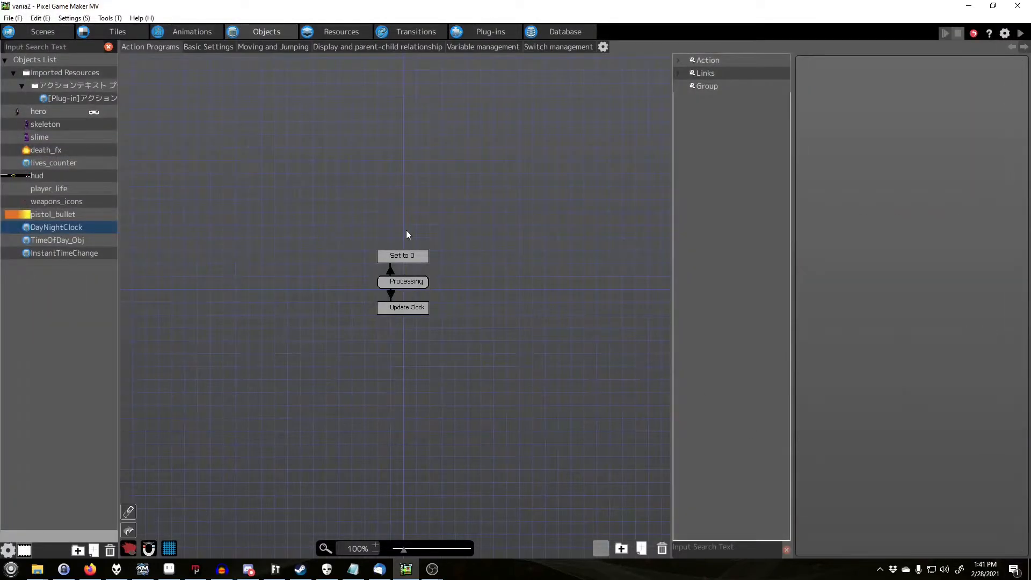
Review the action program of TimeOfDay_Obj and return to the DayNightClock object.
click(71, 243)
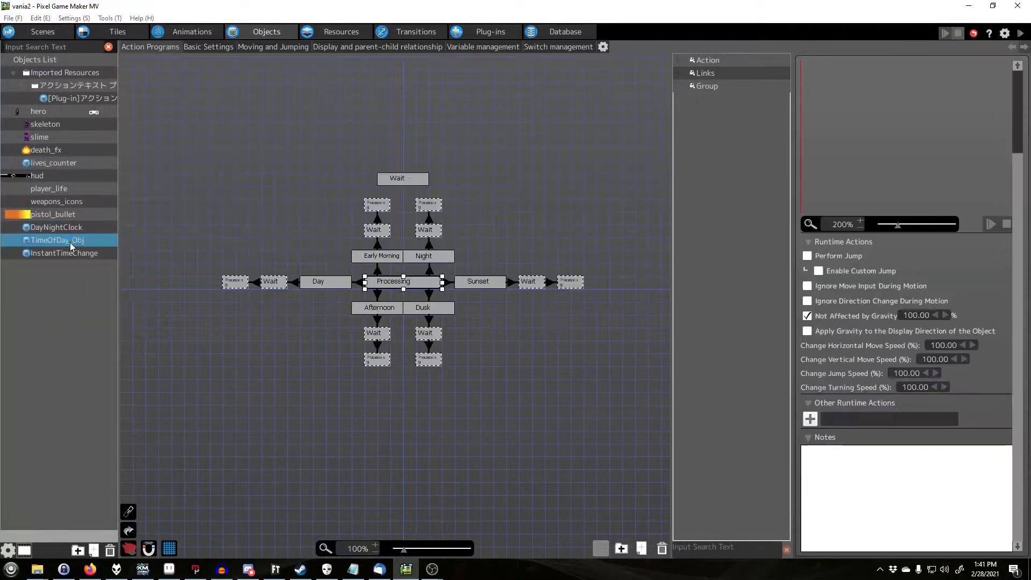
click(212, 183)
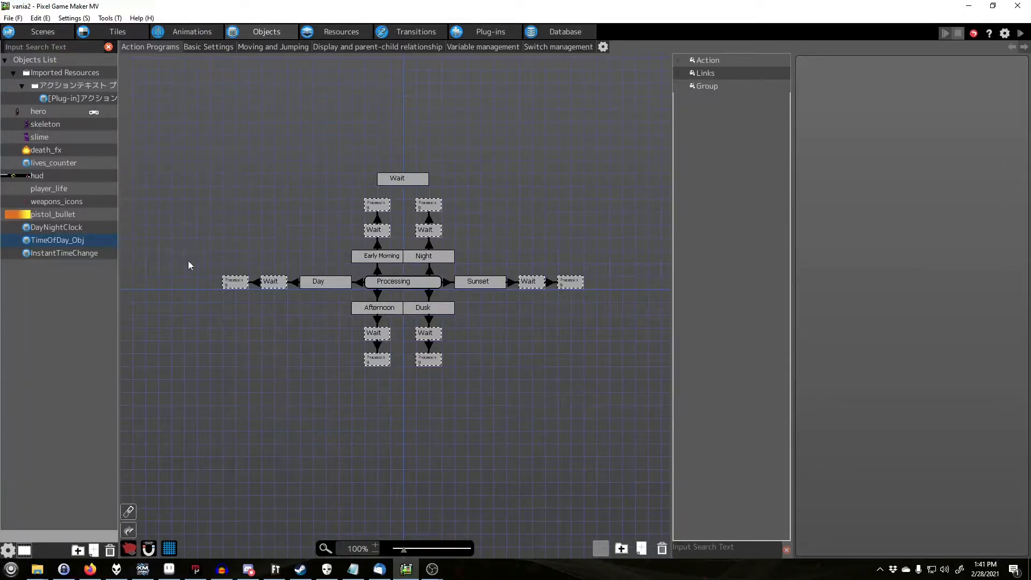
click(76, 228)
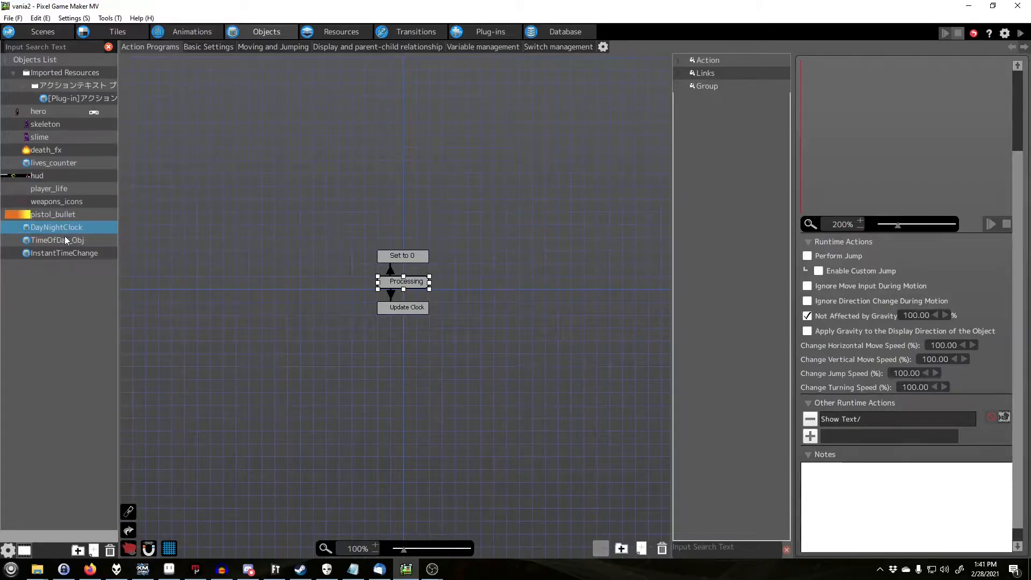
Check the default value of the Time variable in the project's common variables.
click(341, 32)
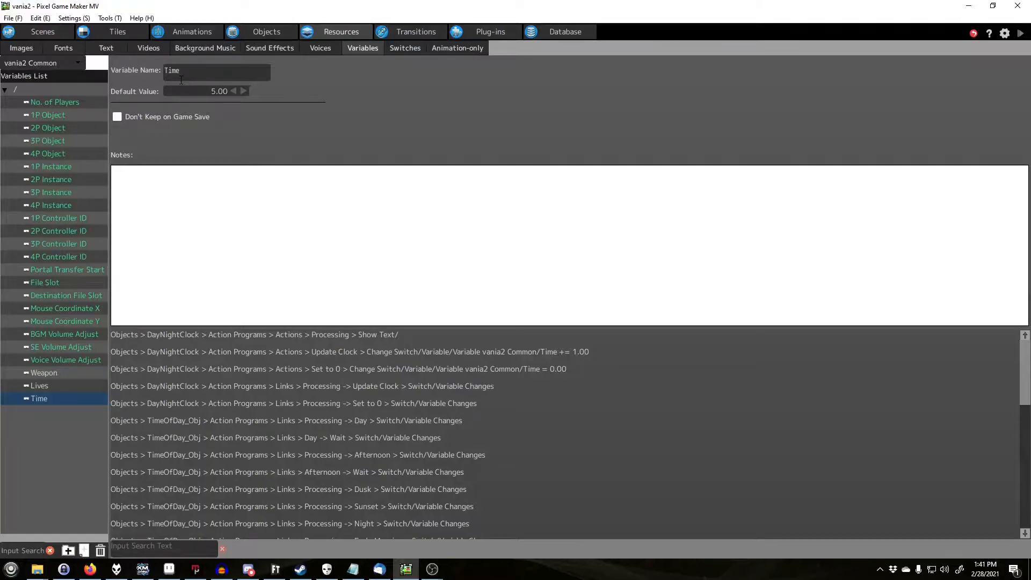
click(207, 88)
click(207, 90)
Review the action programs of the TimeOfDay_Obj and InstantTimeChange objects.
click(260, 31)
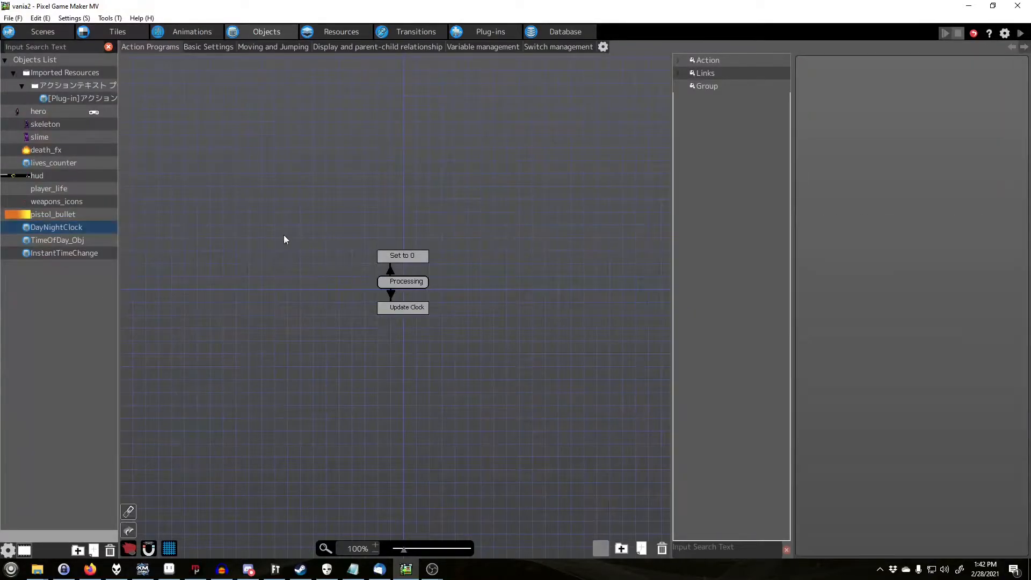
click(69, 241)
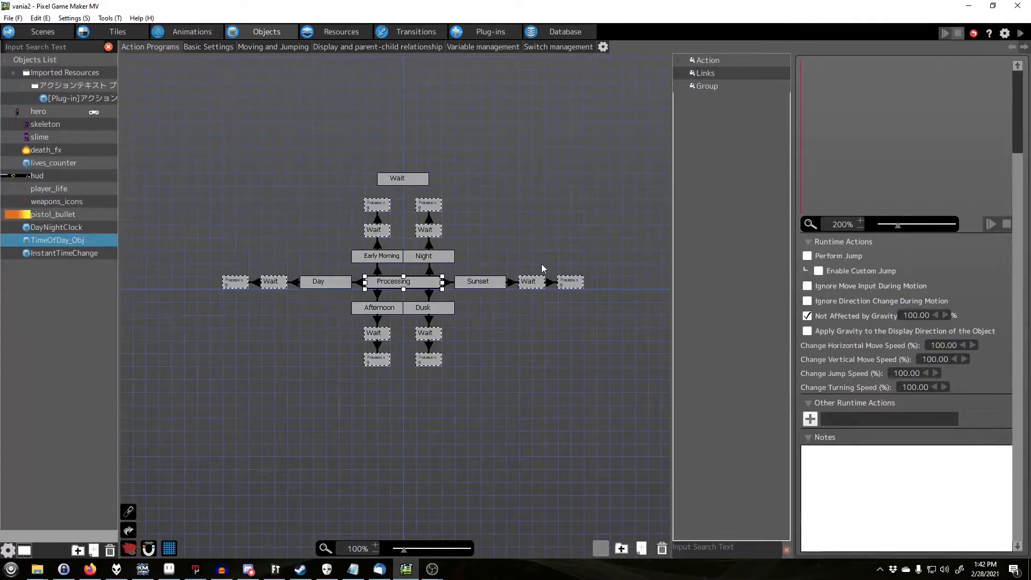
click(64, 253)
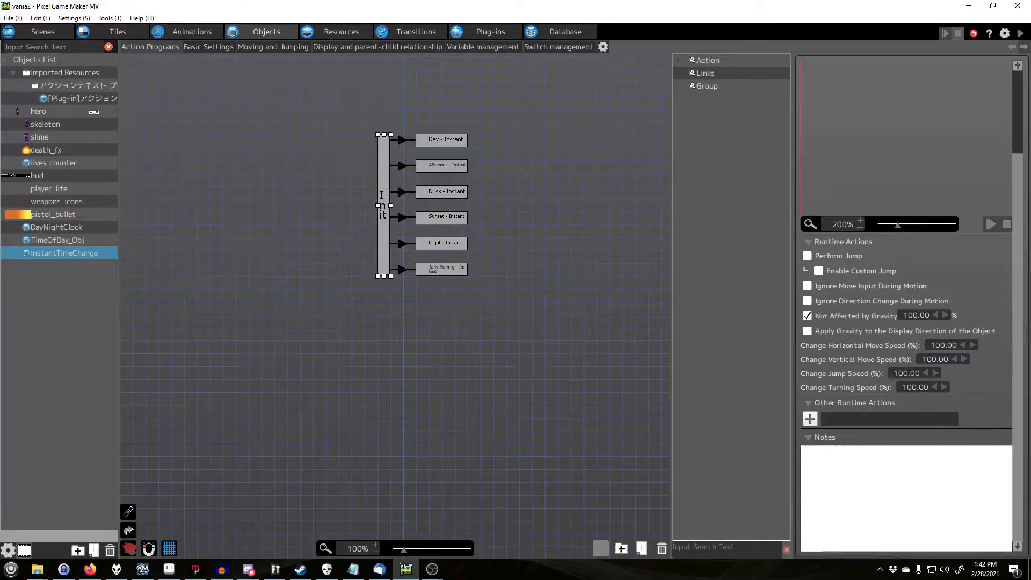
key(alt+Tab)
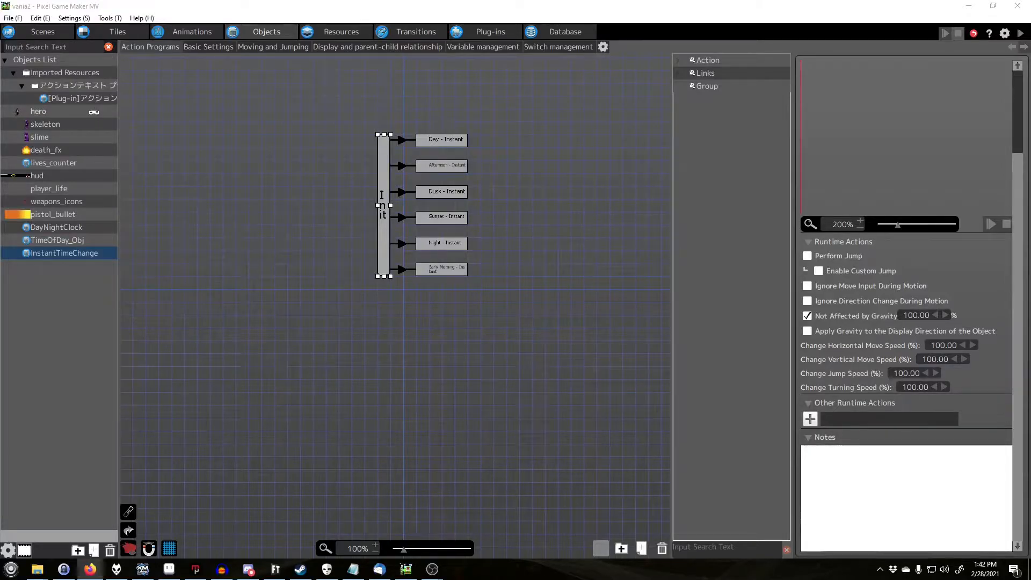
key(alt+Tab)
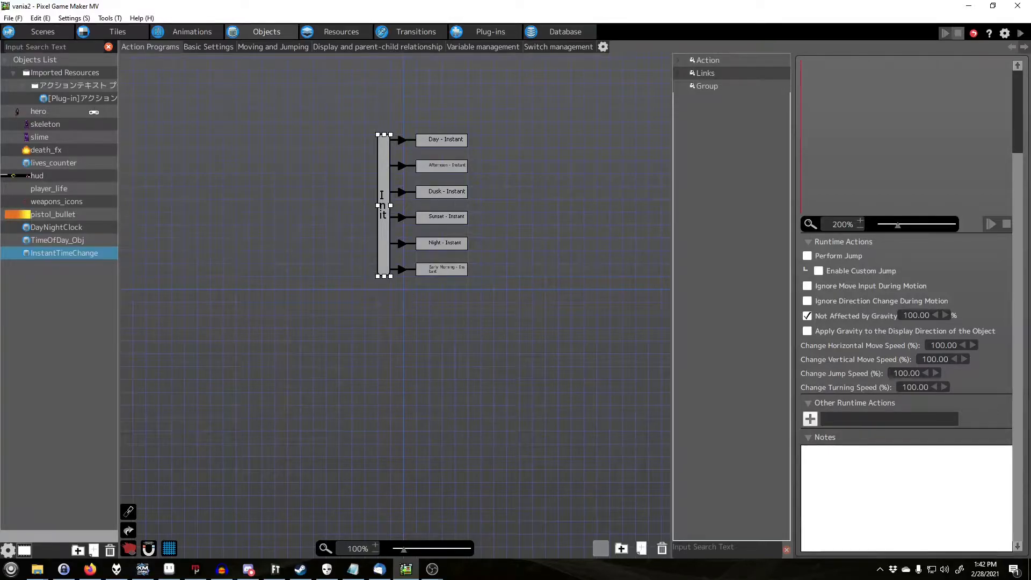
click(338, 250)
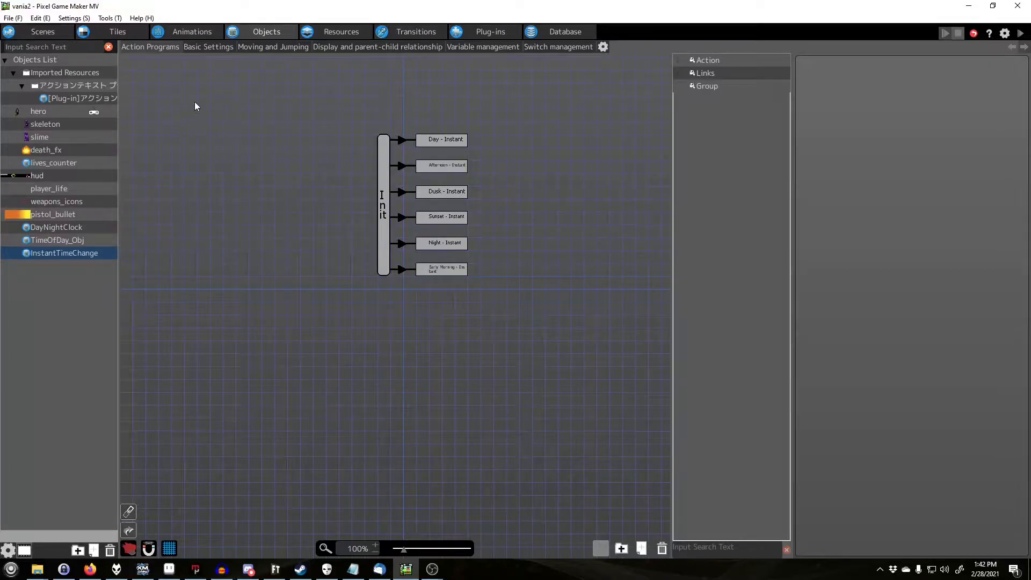
Start a test play and walk the hero down the stairs through the home and out of the house.
click(1019, 32)
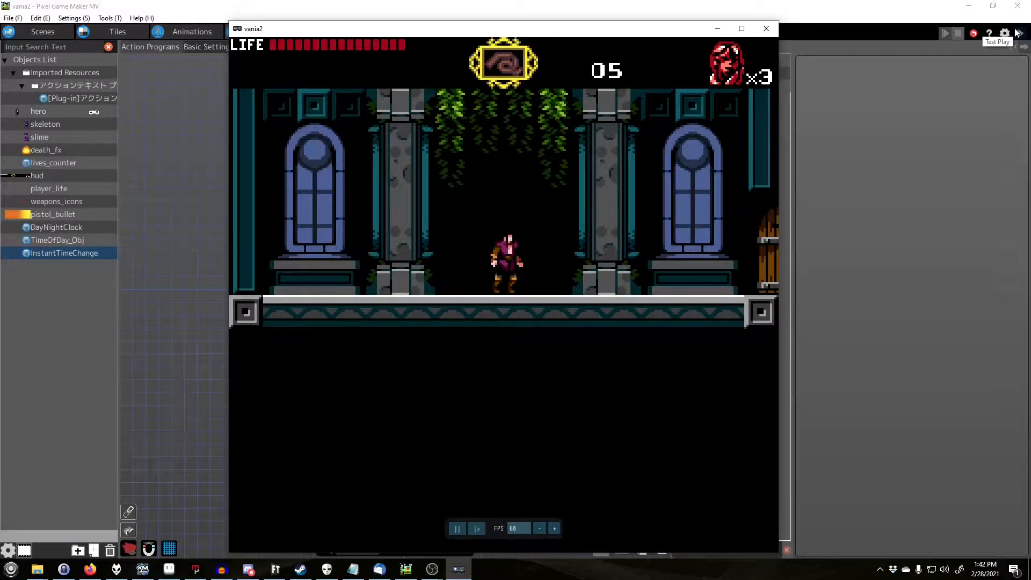
key(Right)
key(Left)
key(Right)
key(Left)
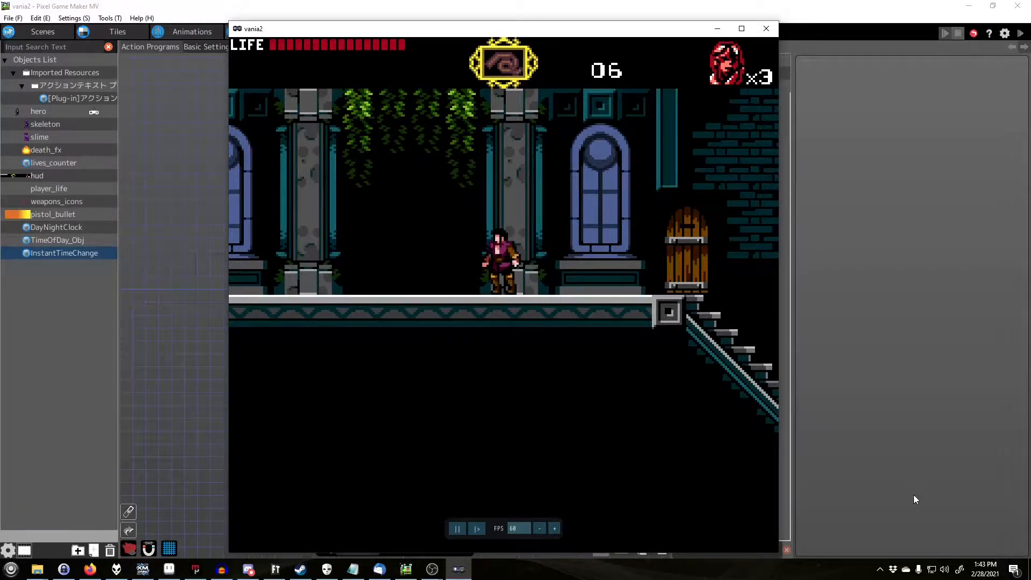
key(Right)
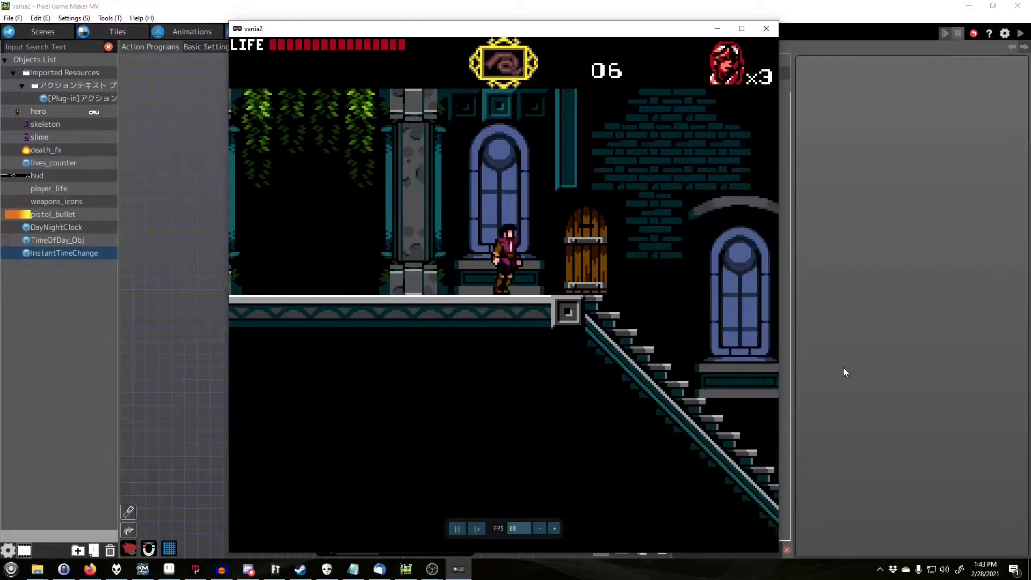
key(Right)
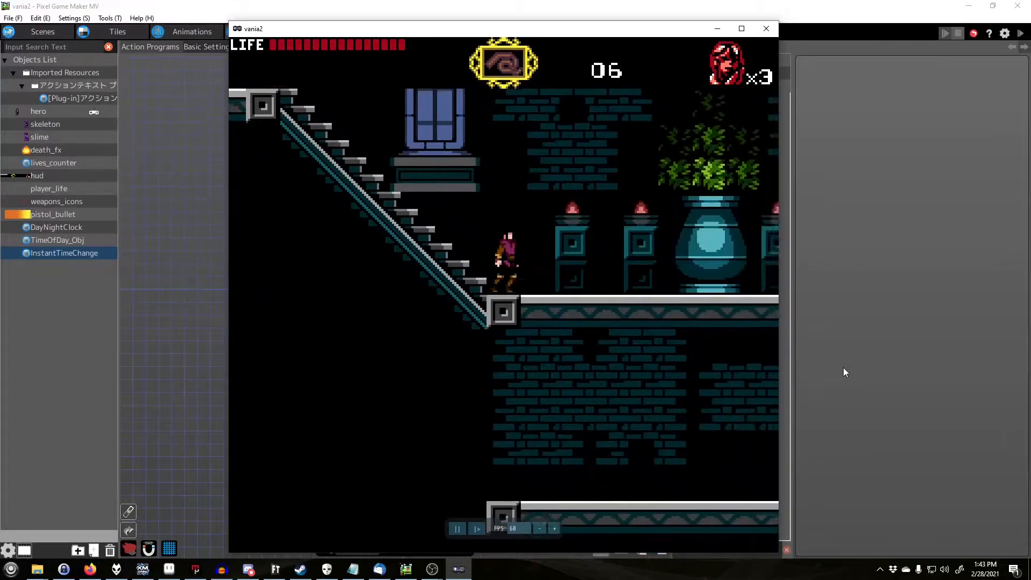
key(Right)
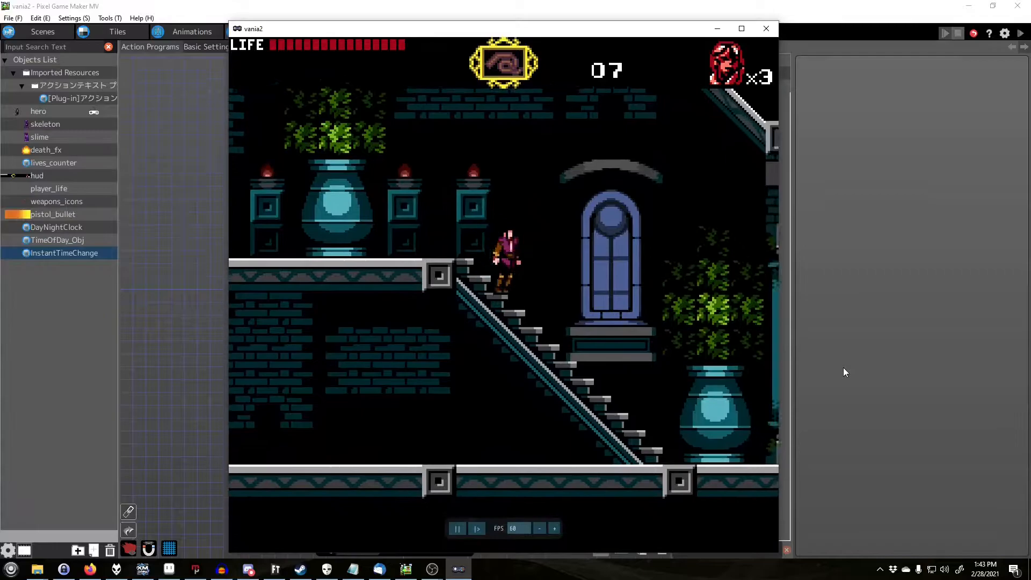
key(Right)
key(Right)
key(Right)
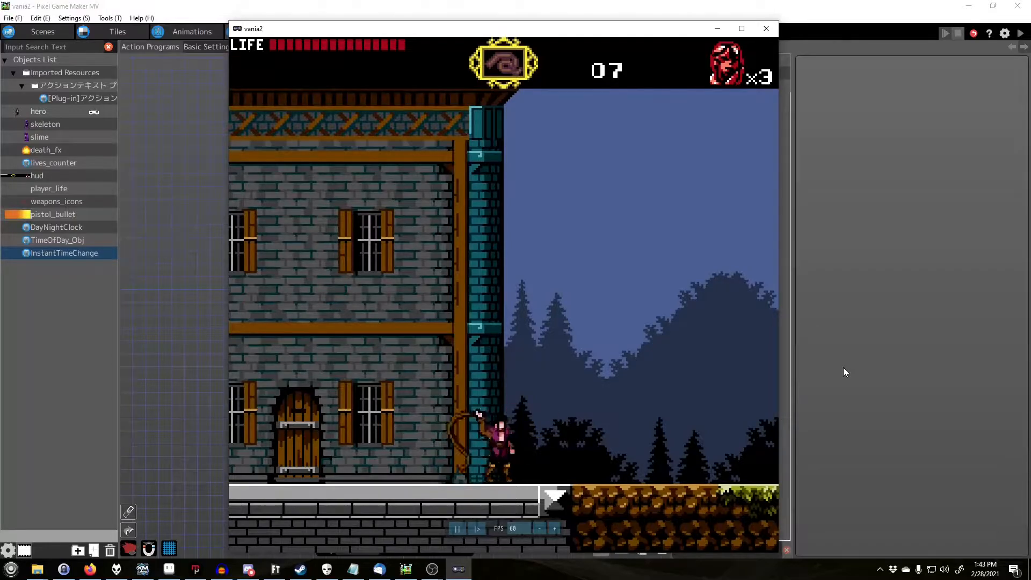
Move the hero around beside the house while watching the sky change as the clock advances.
key(Right)
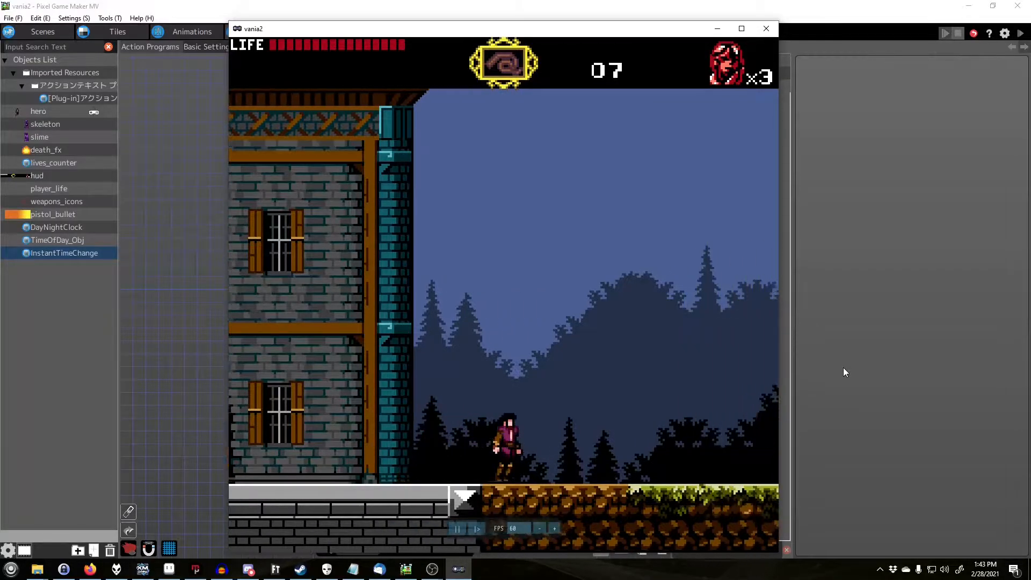
key(Right)
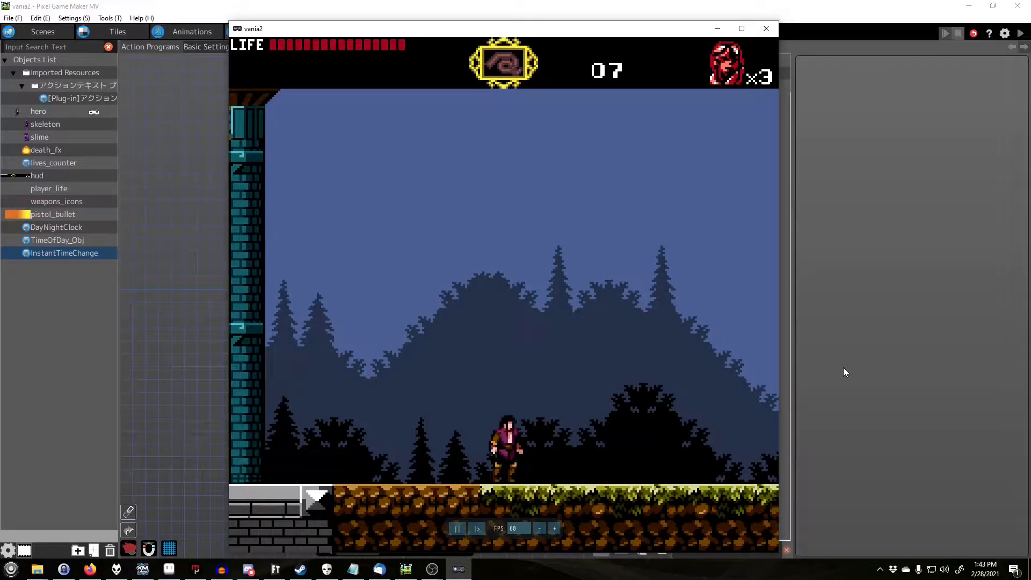
key(Left)
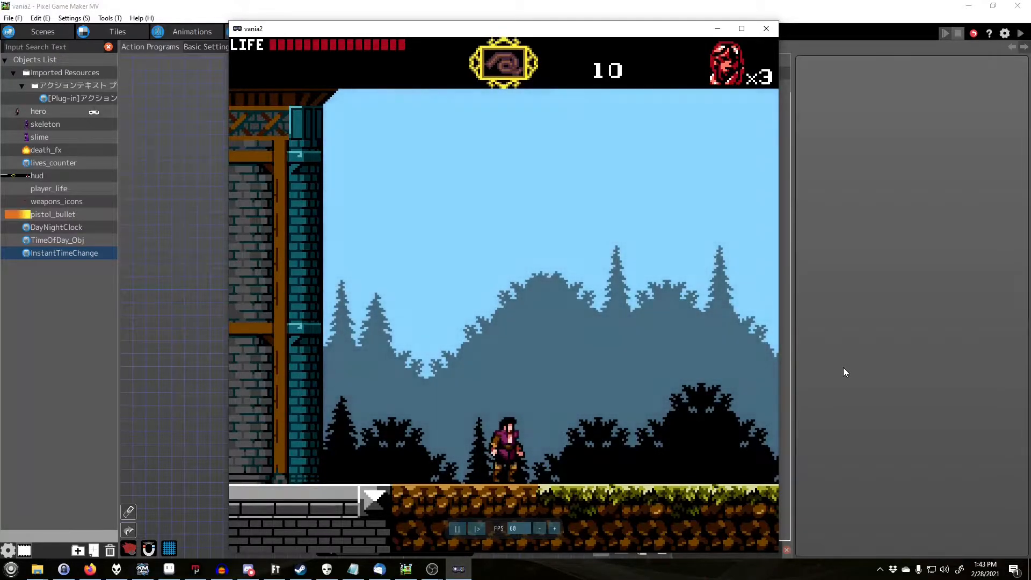
Test the outdoor area by taking the hero to the wooden platform with the skeleton and back toward the house.
key(Right)
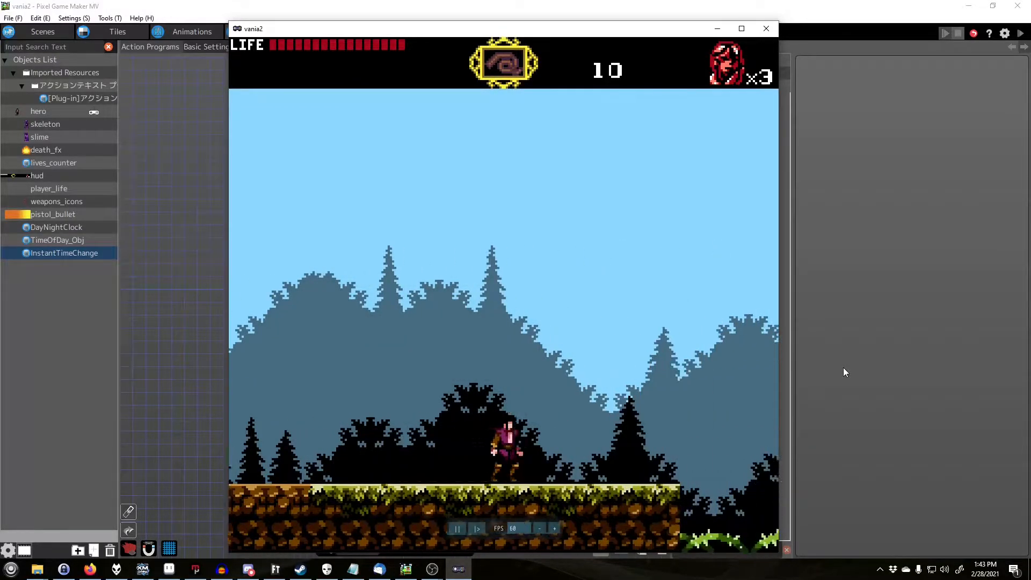
key(Right)
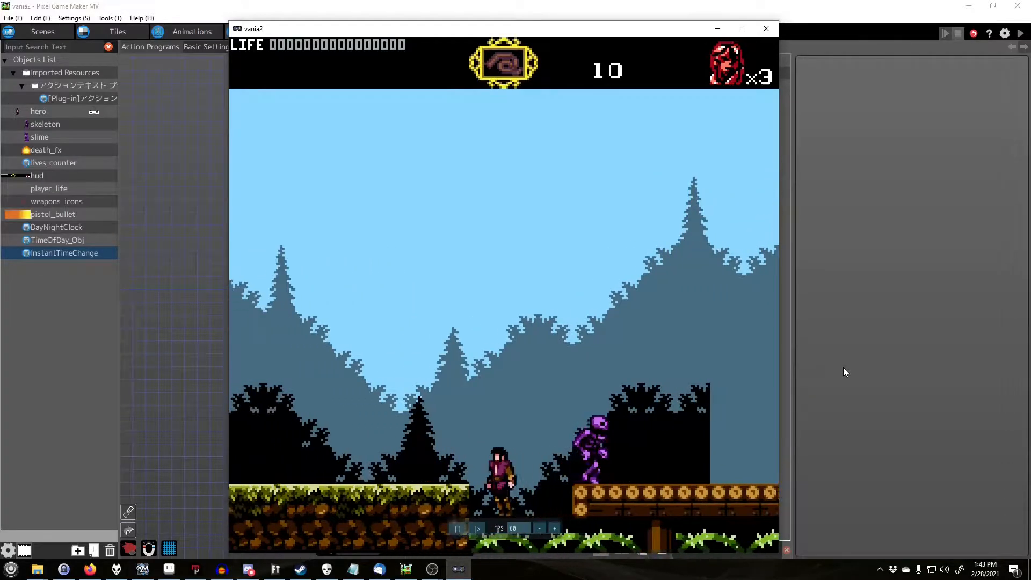
key(Right)
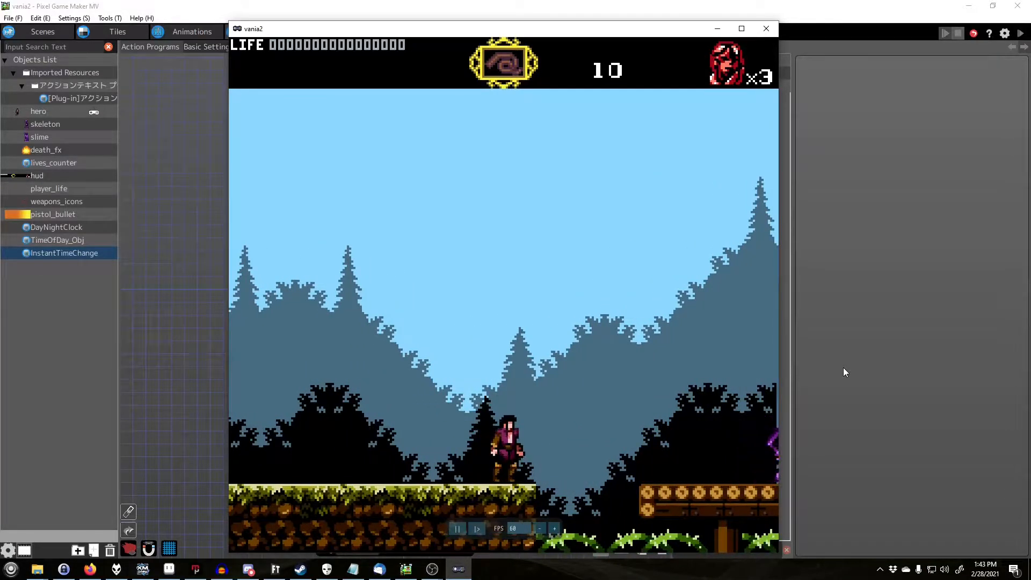
key(Right)
key(z)
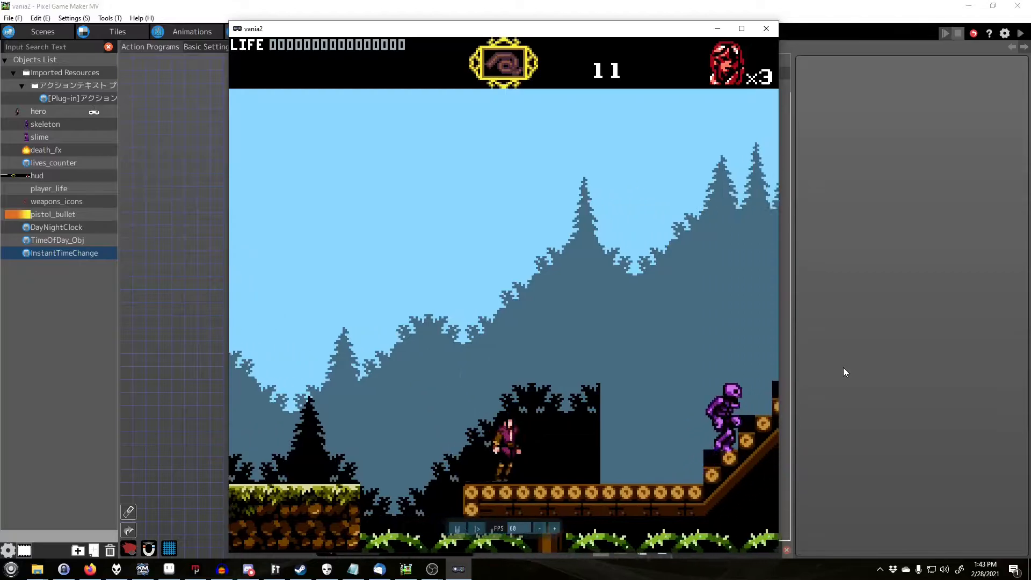
key(Right)
key(x)
key(Right)
key(Left)
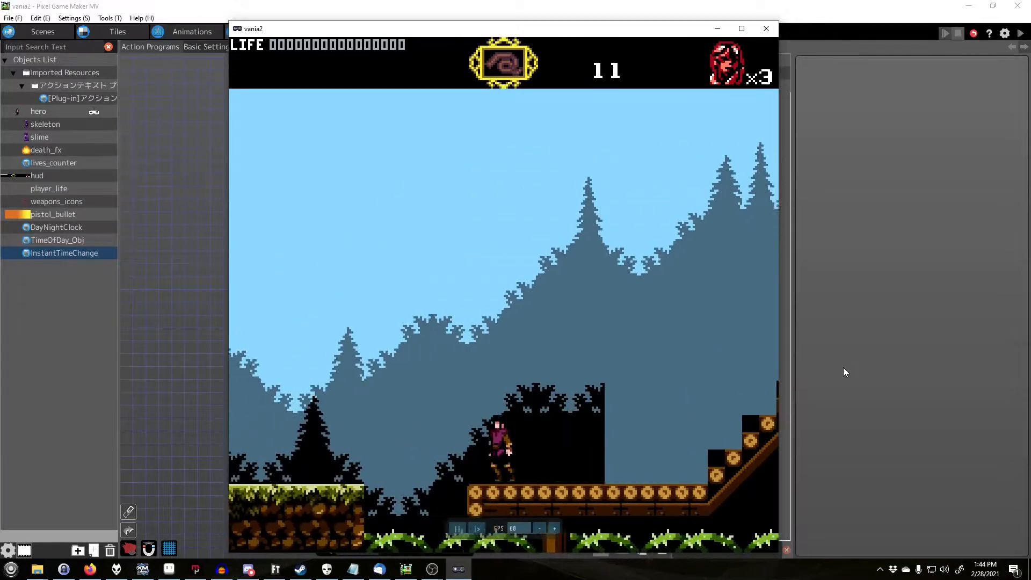
key(Left)
key(z)
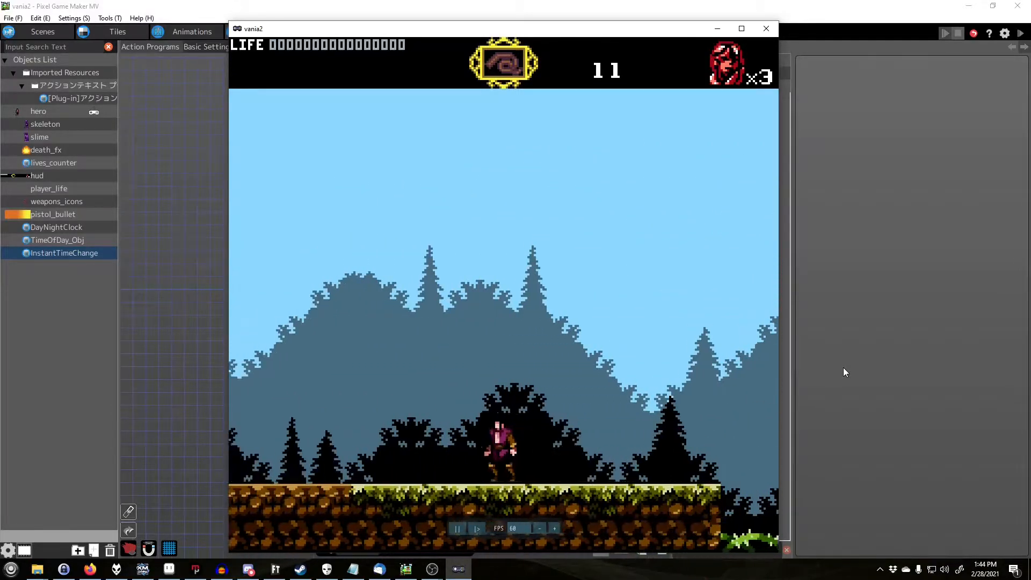
Take the hero through the house door and back outside to check that the background matches the clock in both scenes.
key(Left)
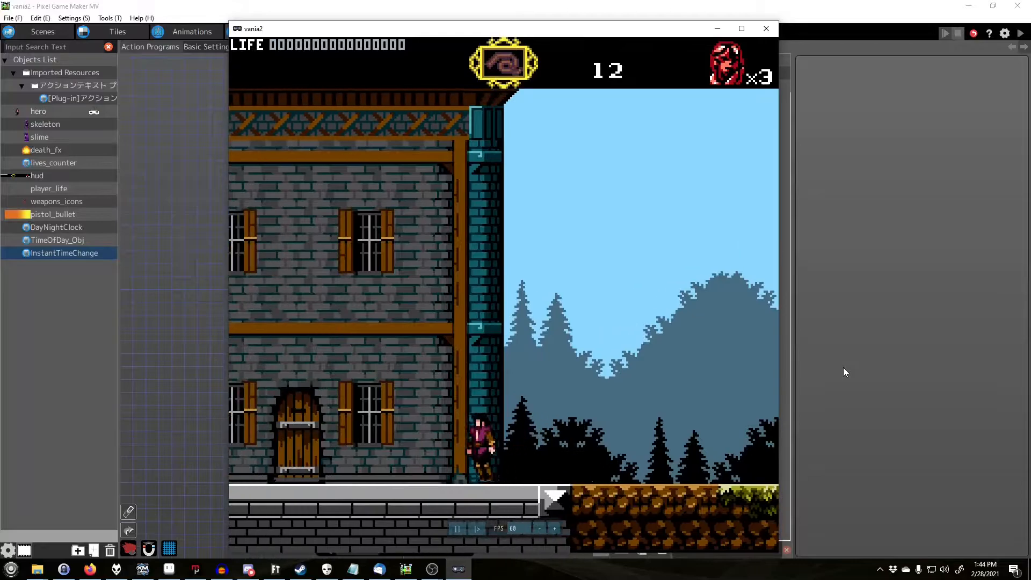
key(Up)
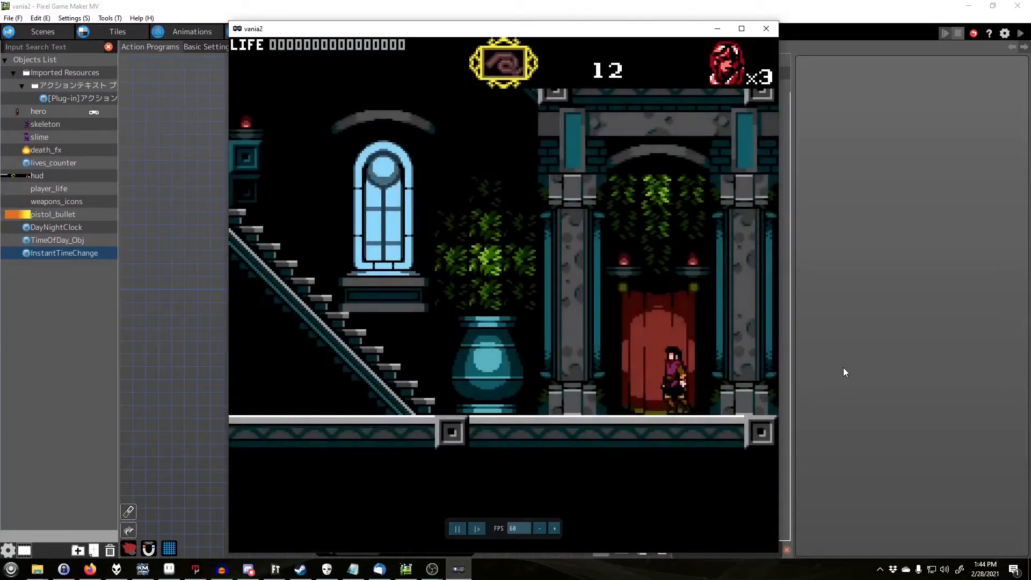
key(Right)
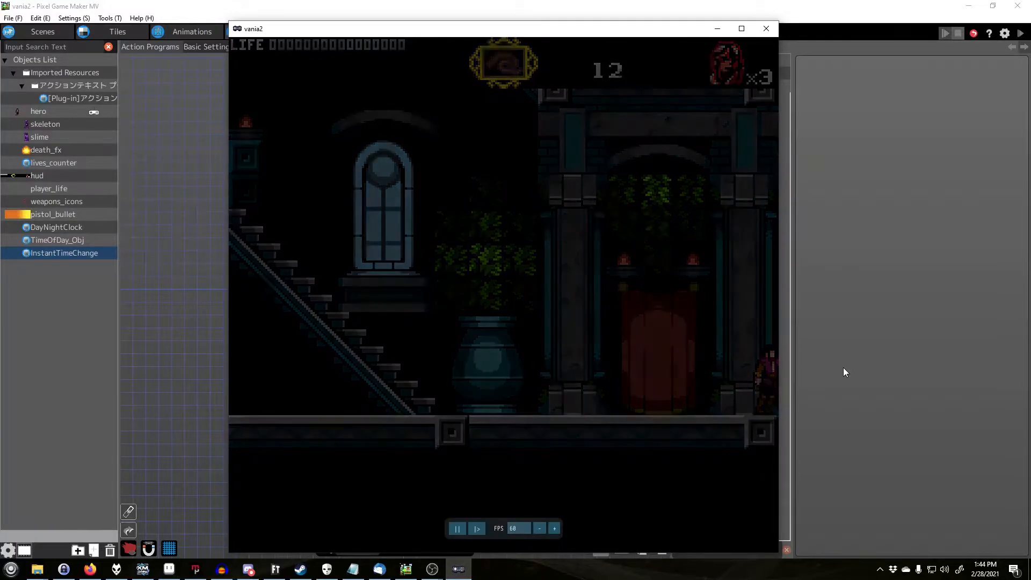
key(Right)
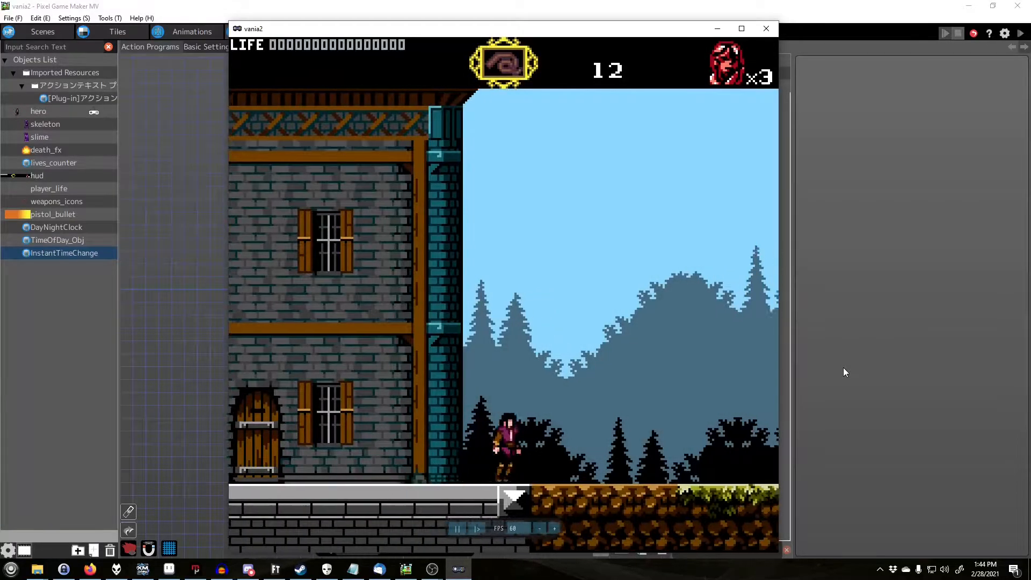
Lead the hero over the wooden platforms and past the two skeletons into the forest scene.
key(Right)
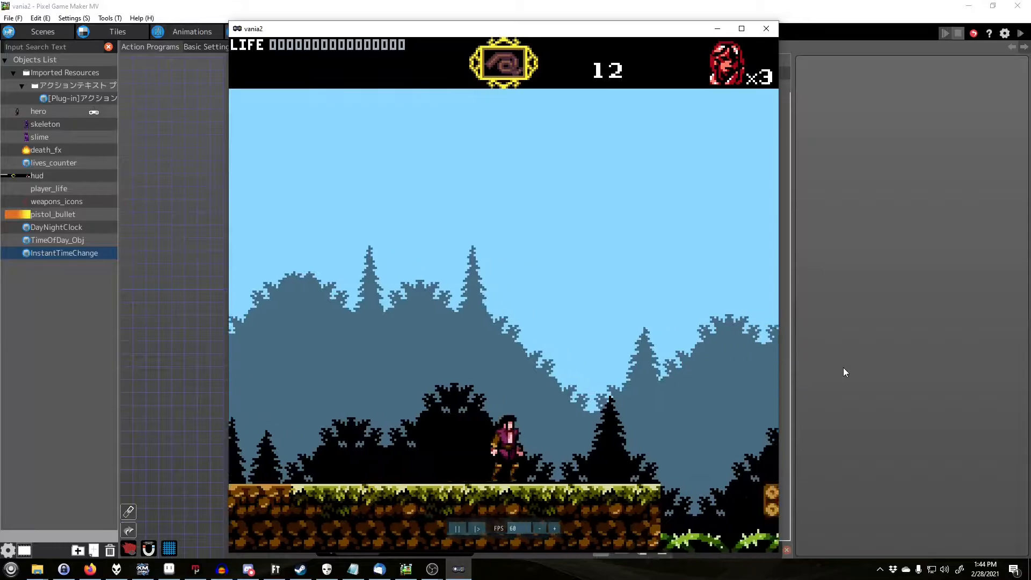
key(Right)
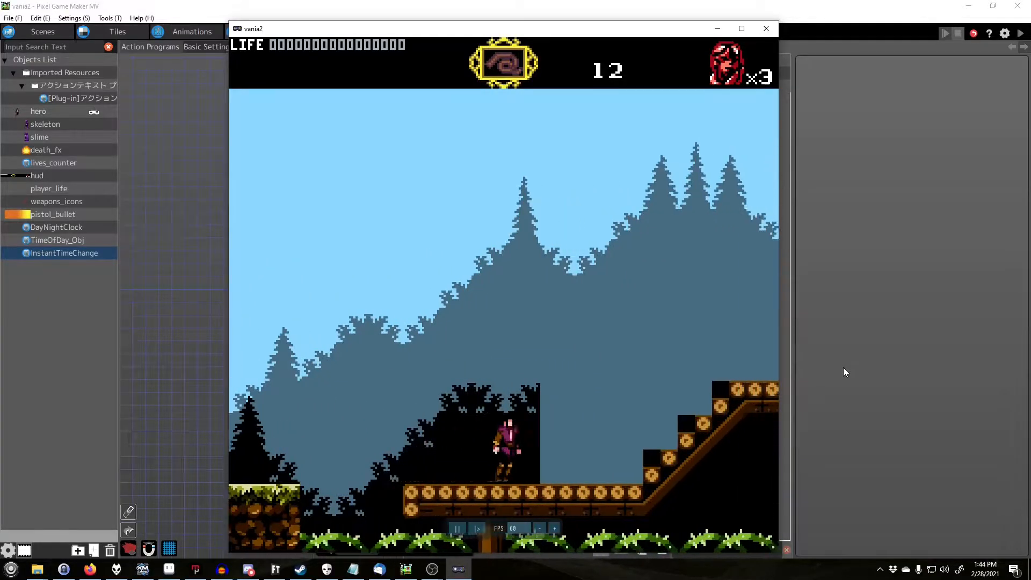
key(Right)
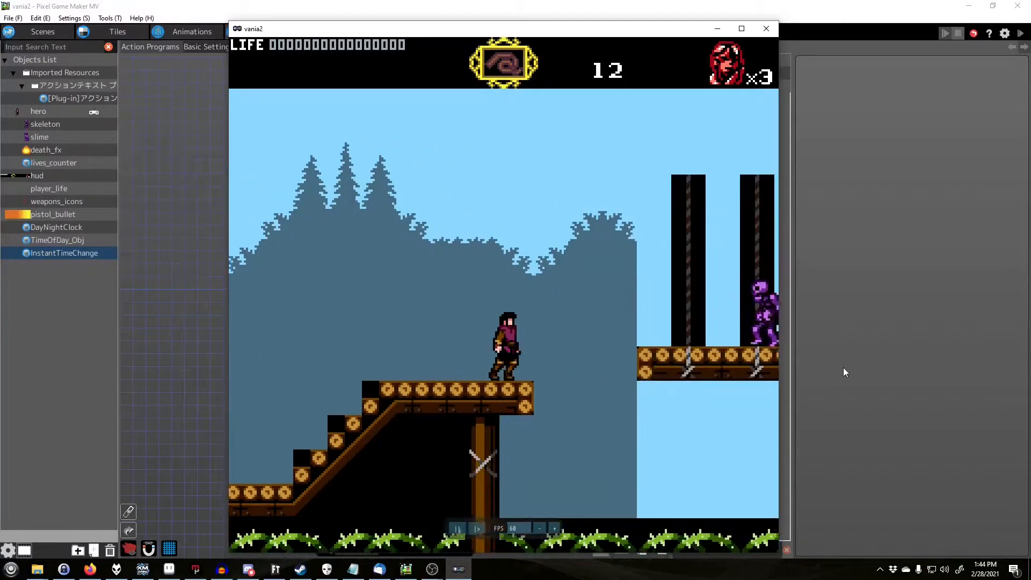
key(Right)
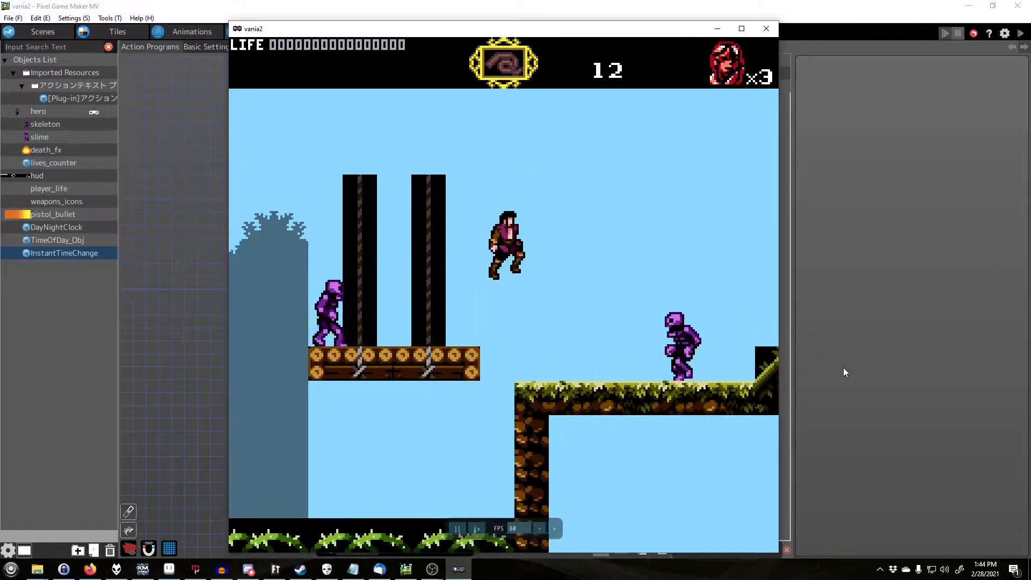
key(Right)
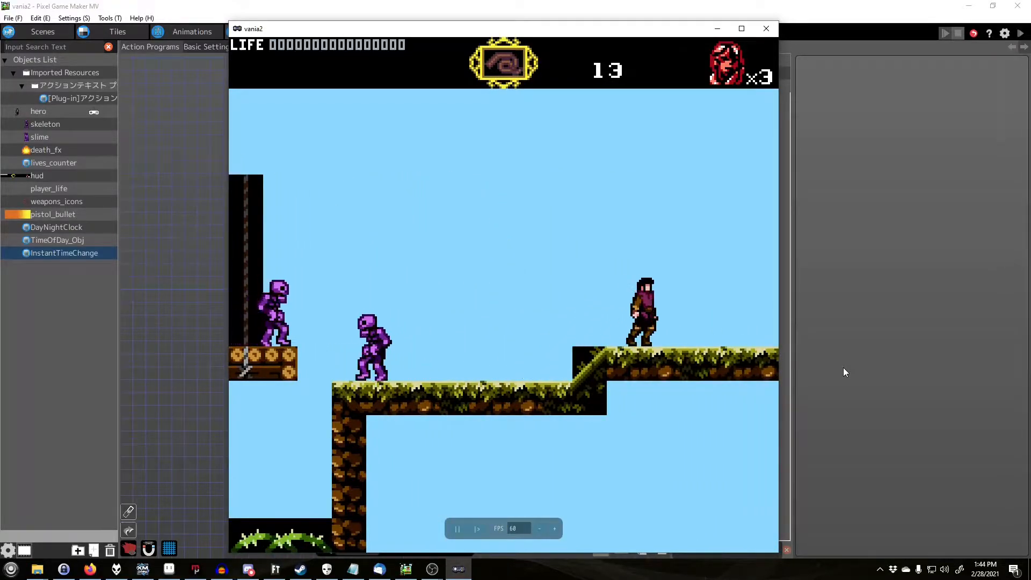
key(Right)
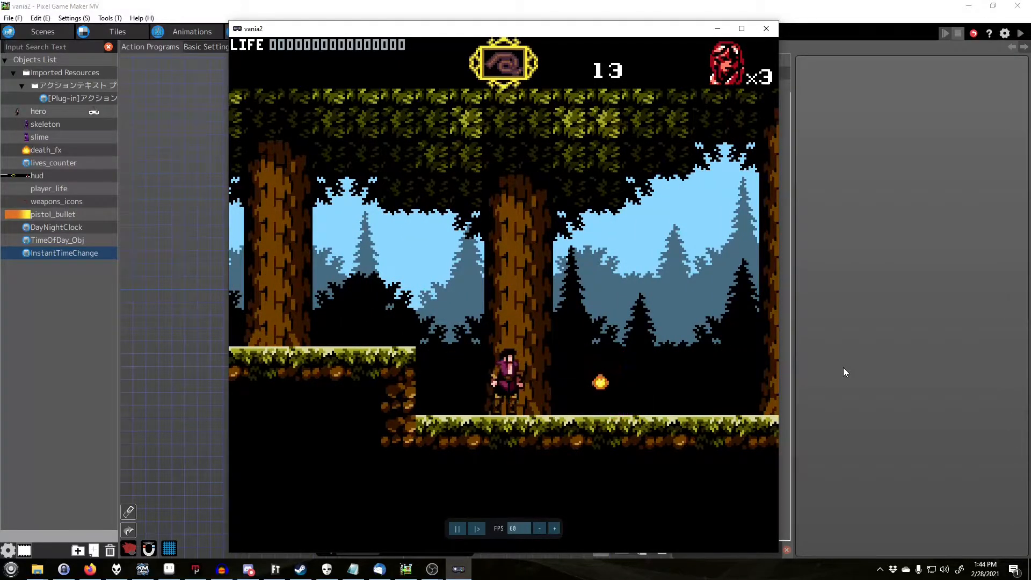
Walk the hero to the forest's wooden bridge and defeat the slime at its far end.
key(Right)
key(Right)
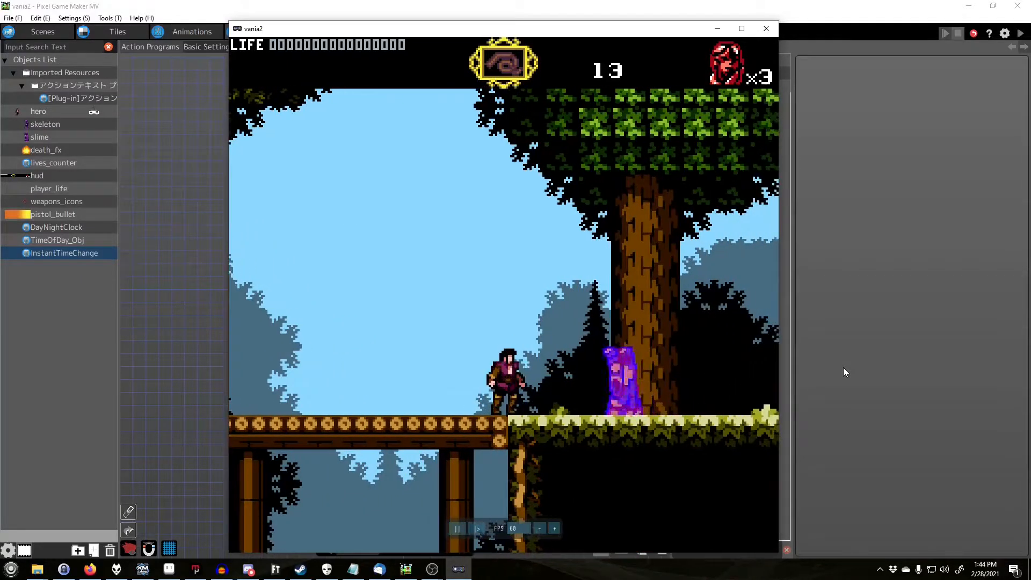
key(Left)
key(Right)
key(Left)
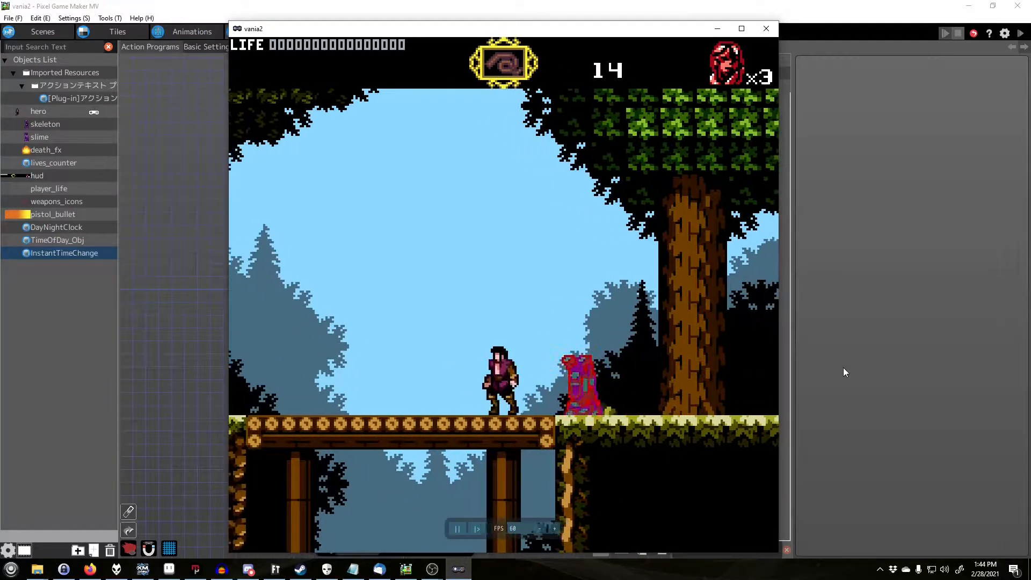
key(Right)
key(Left)
key(Right)
key(z)
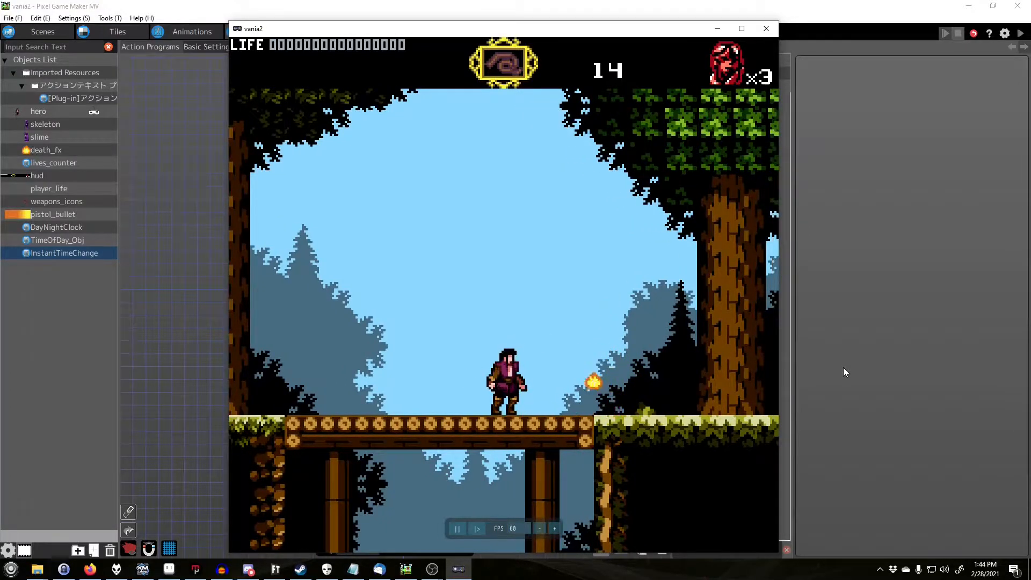
key(Right)
key(Left)
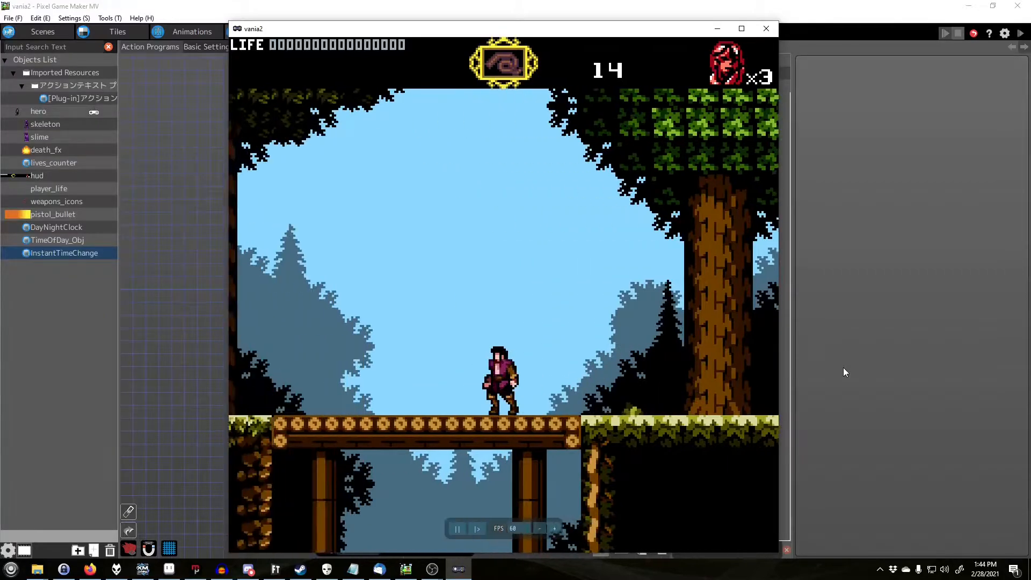
Pace the hero around the forest bridge while watching the background colours change as the clock advances.
key(Left)
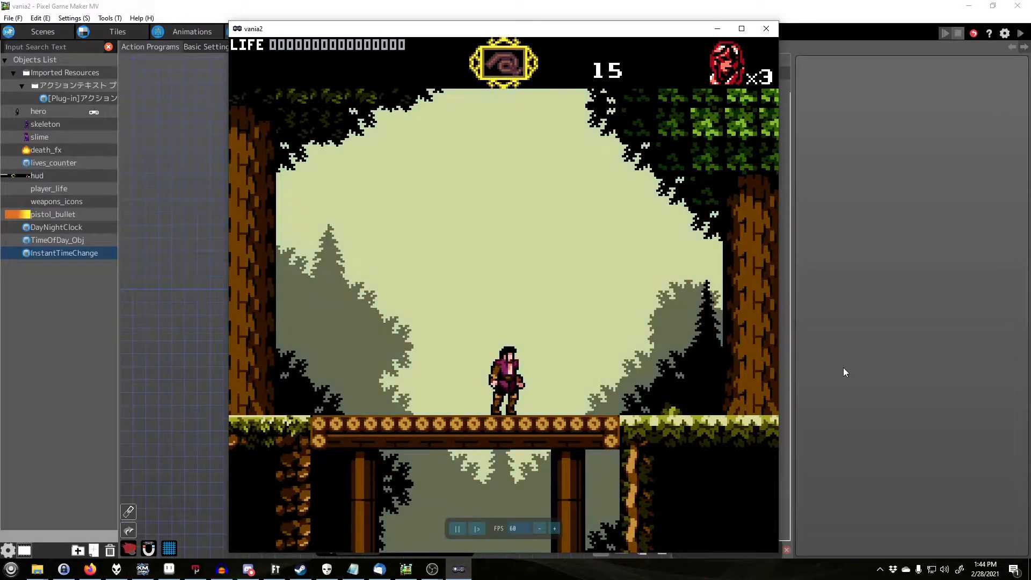
key(Right)
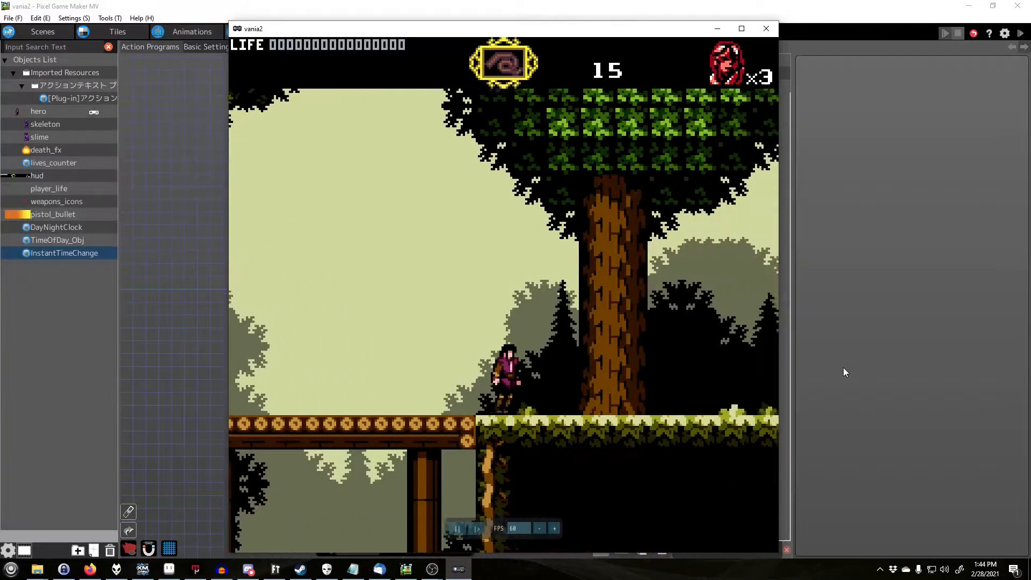
key(Left)
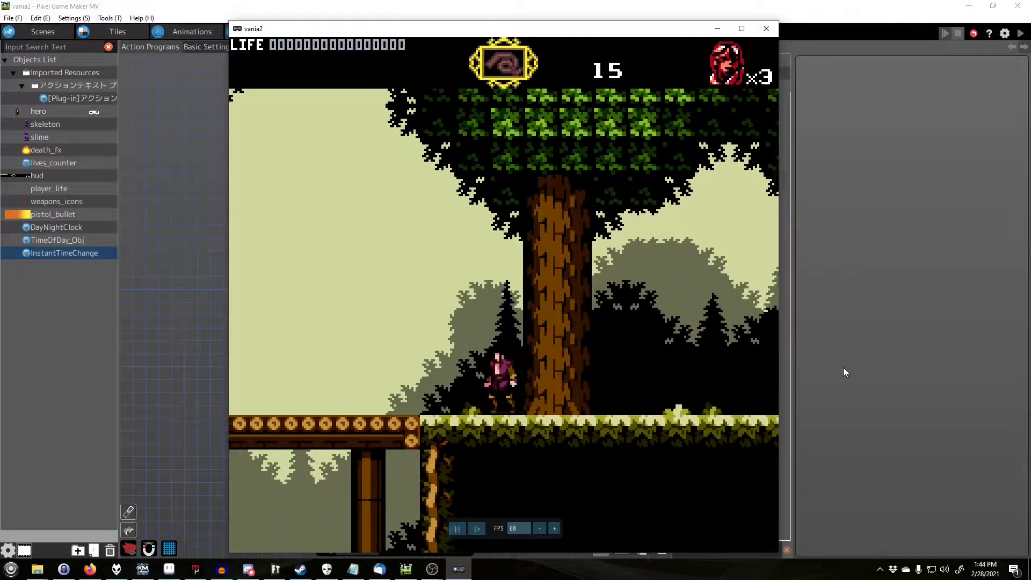
key(Right)
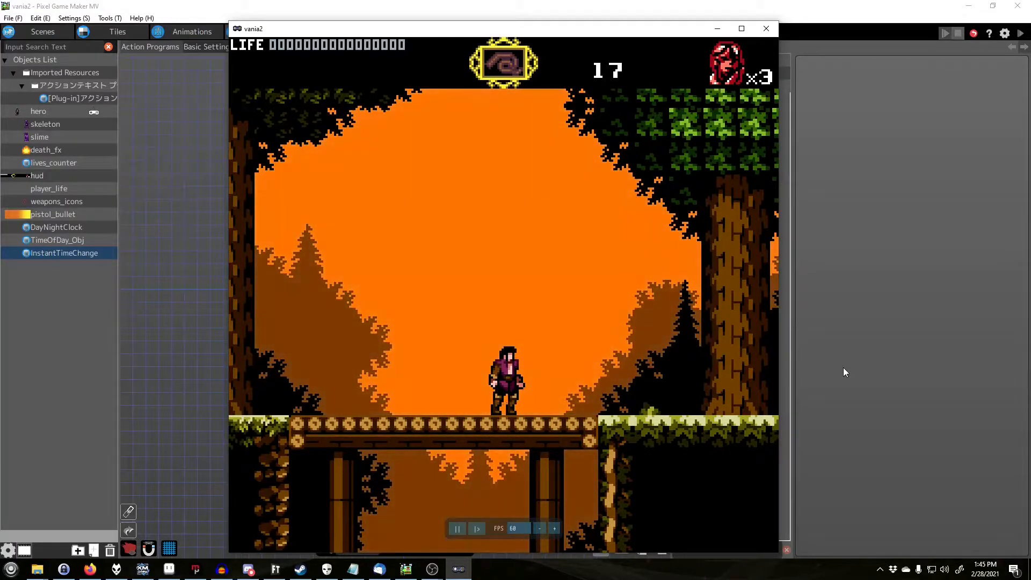
key(Left)
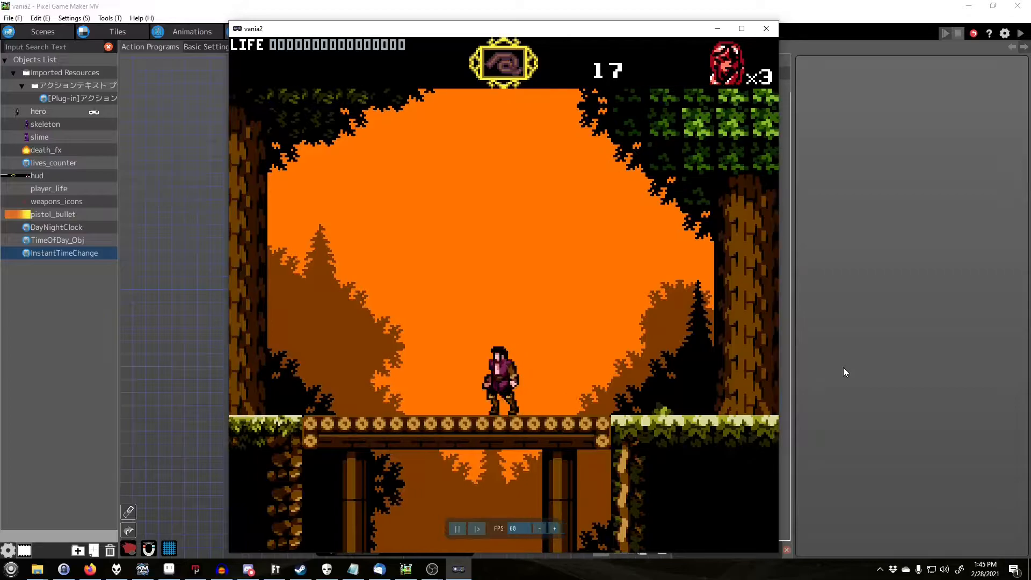
key(Right)
key(Right)
key(Right)
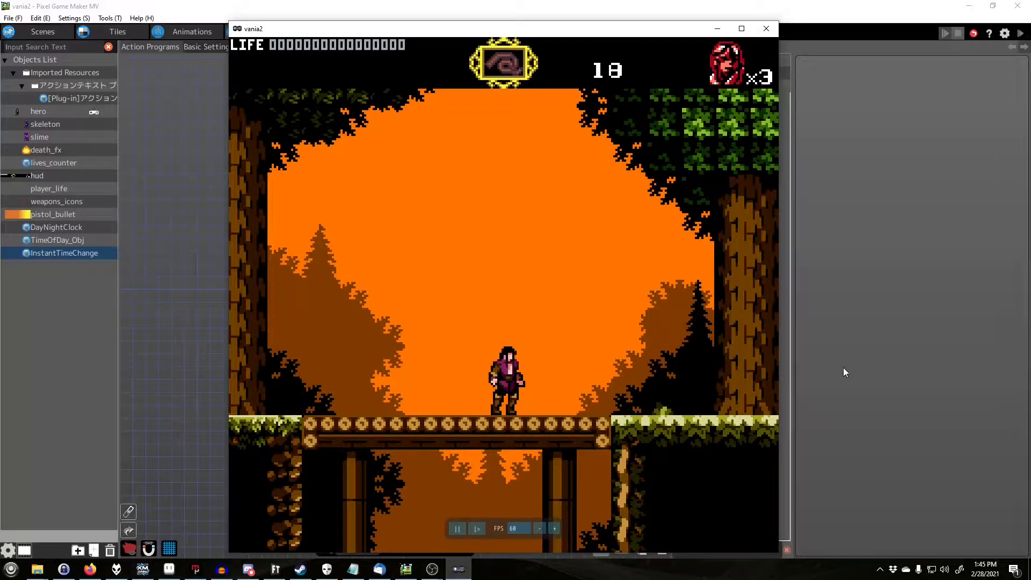
key(Left)
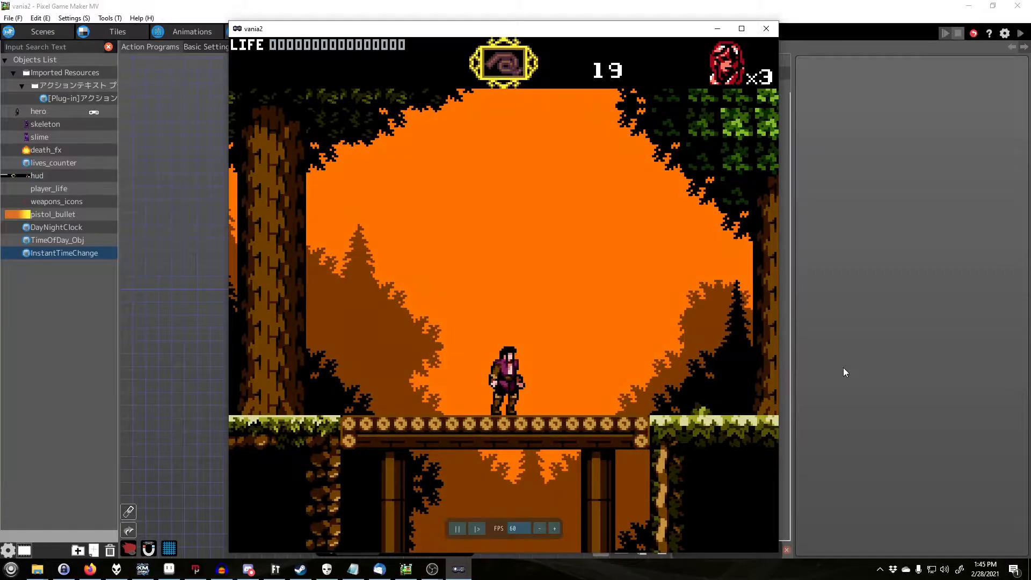
Return the hero through the forest and over the ledge to the skeleton area, checking the sky colour across scenes.
key(Left)
key(Left)
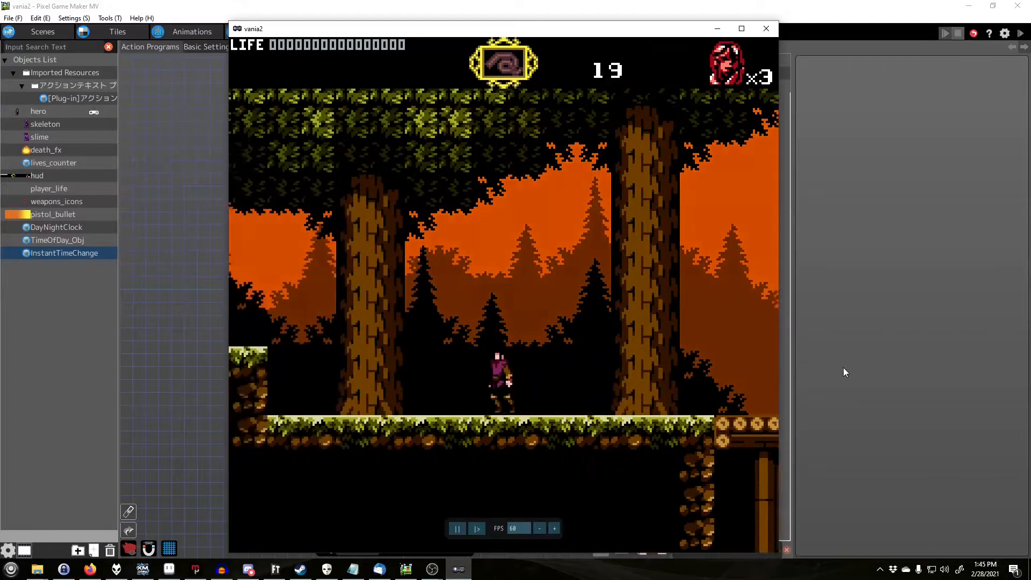
key(z)
key(Left)
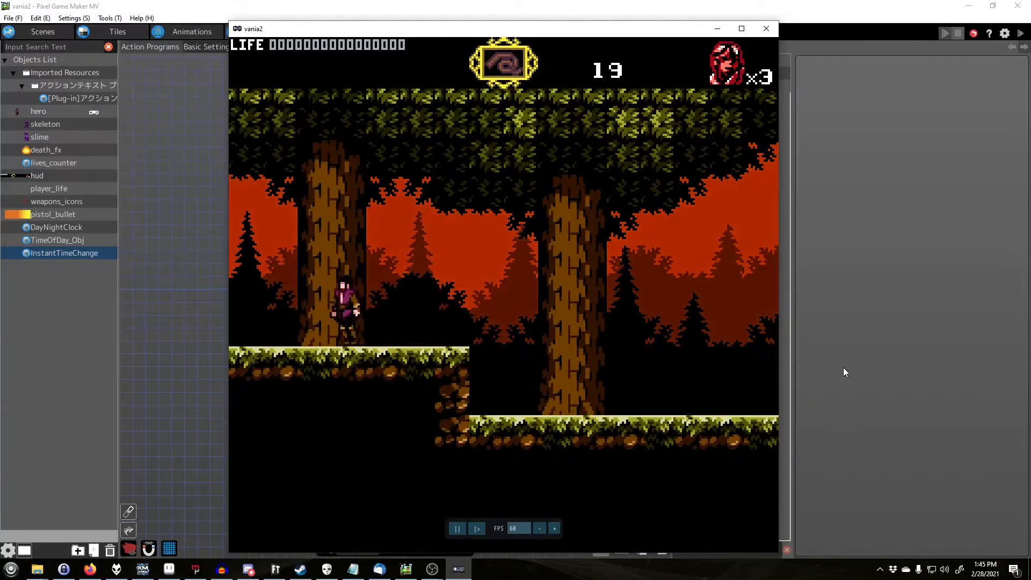
key(Left)
key(x)
key(Left)
key(z)
key(Left)
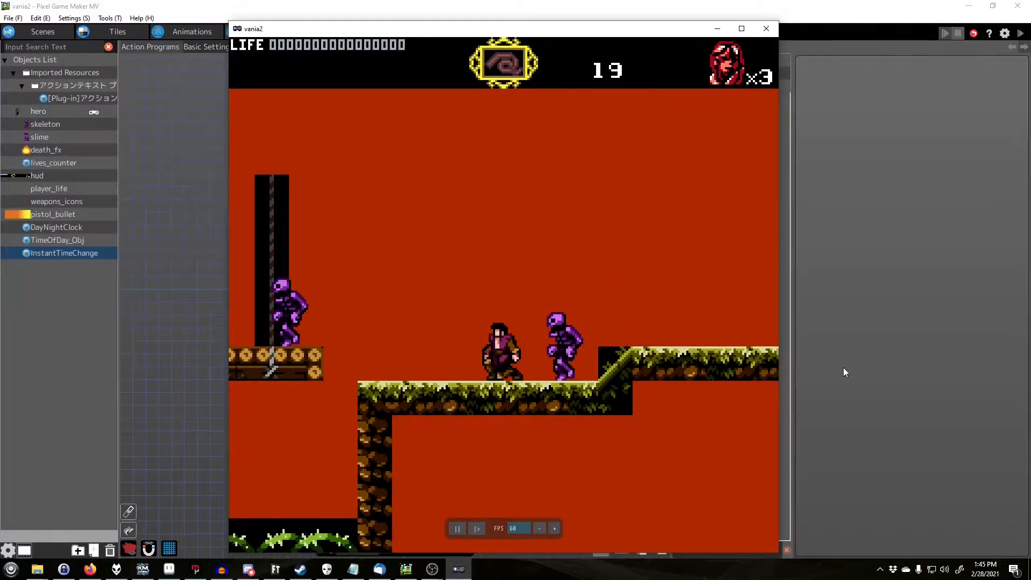
Whip at the skeleton on the grassy ledge and attack the one on the hanging platform.
key(x)
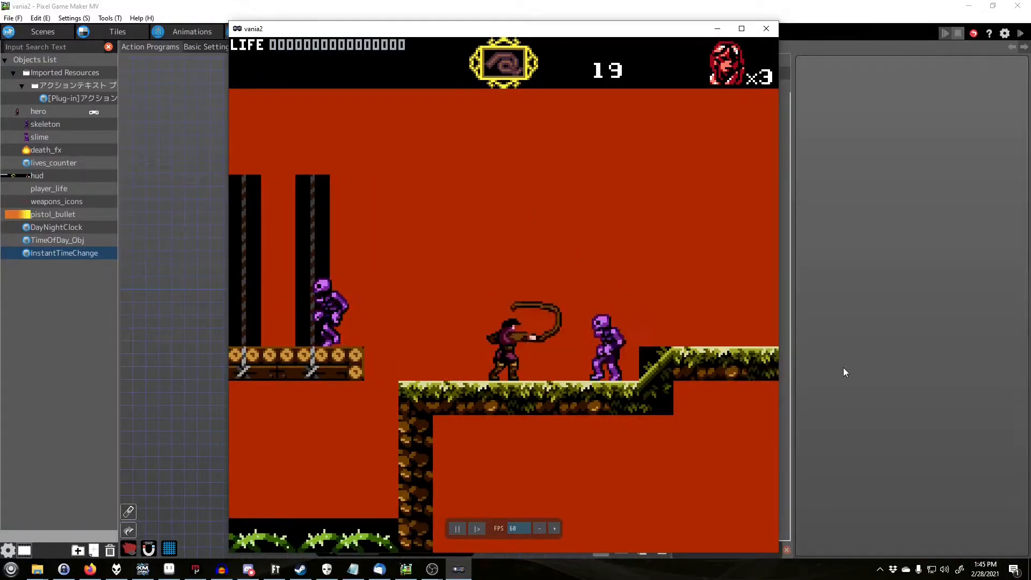
key(x)
key(Left)
key(Left)
key(x)
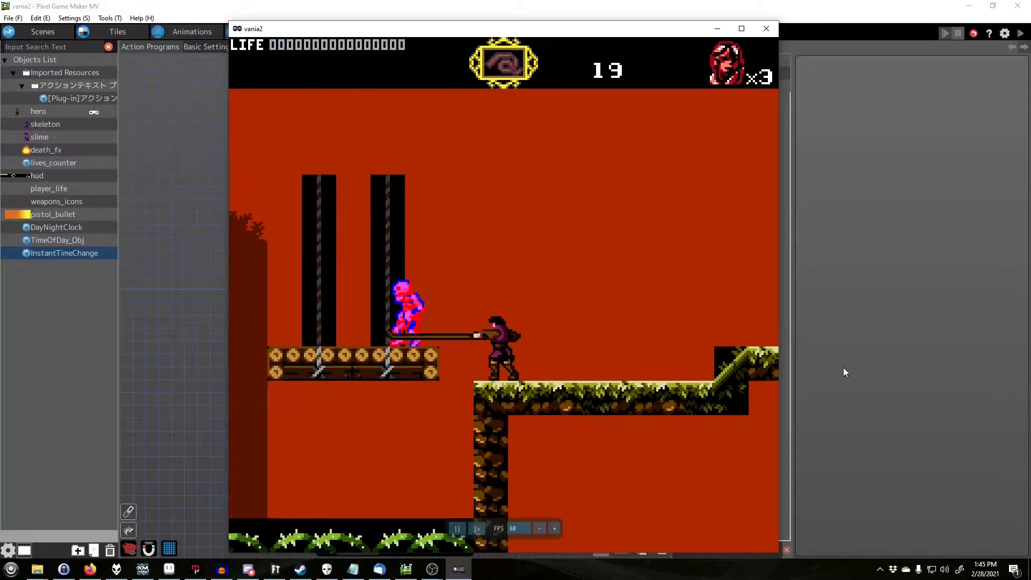
key(x)
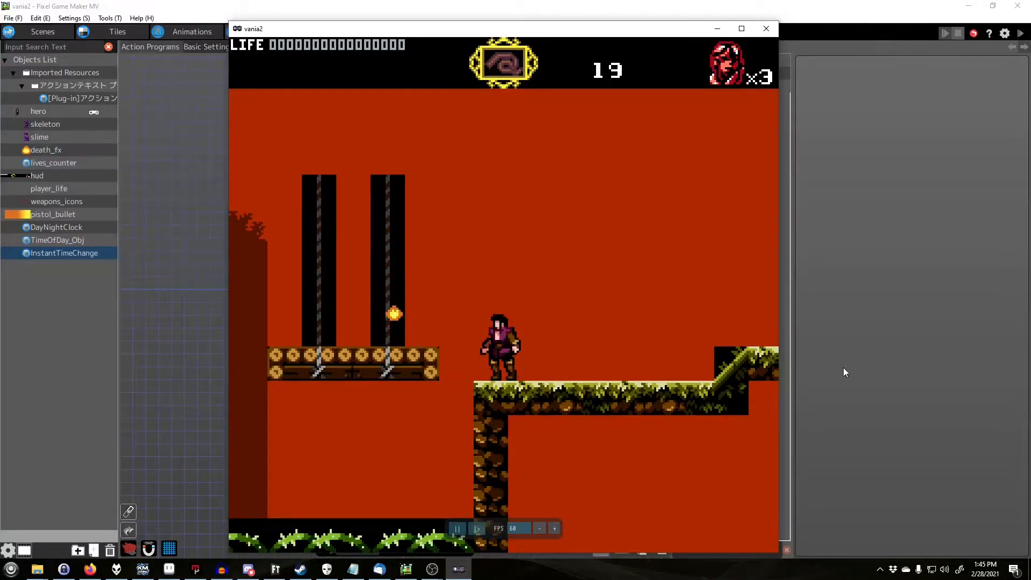
Jump the hero back across the hanging and wooden platforms and return to the house.
key(Left)
key(z)
key(z)
key(Left)
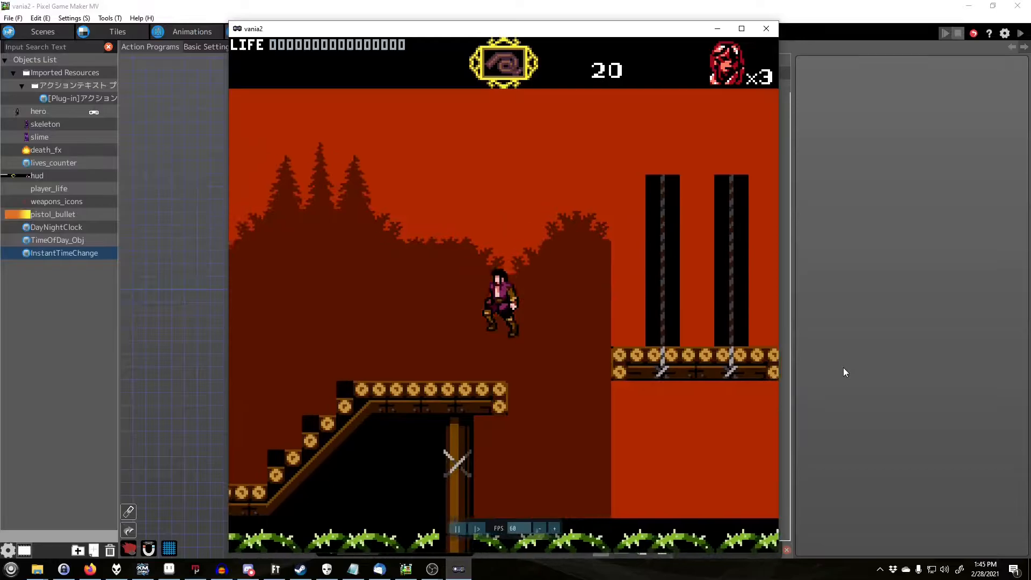
key(Left)
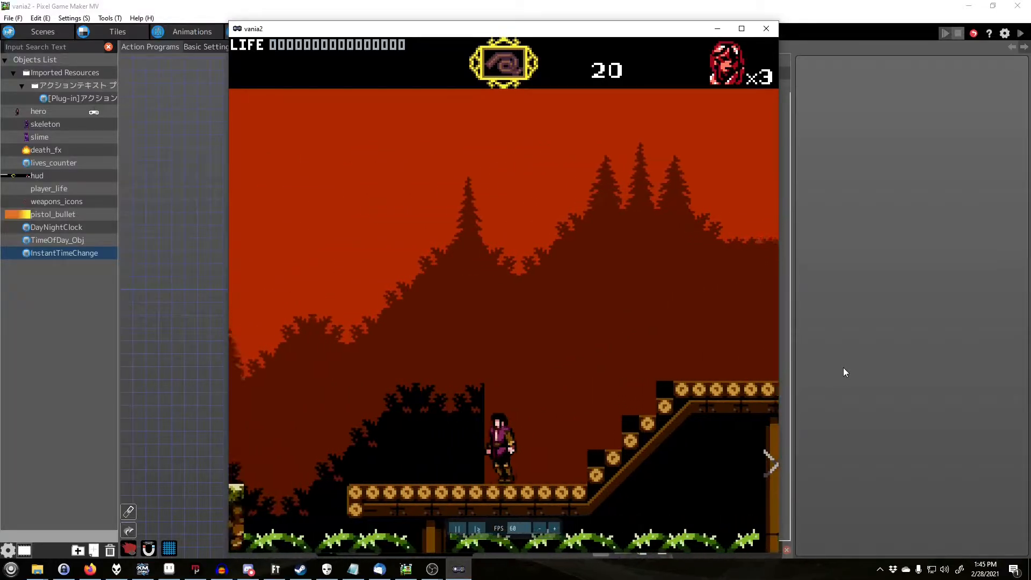
key(z)
key(Left)
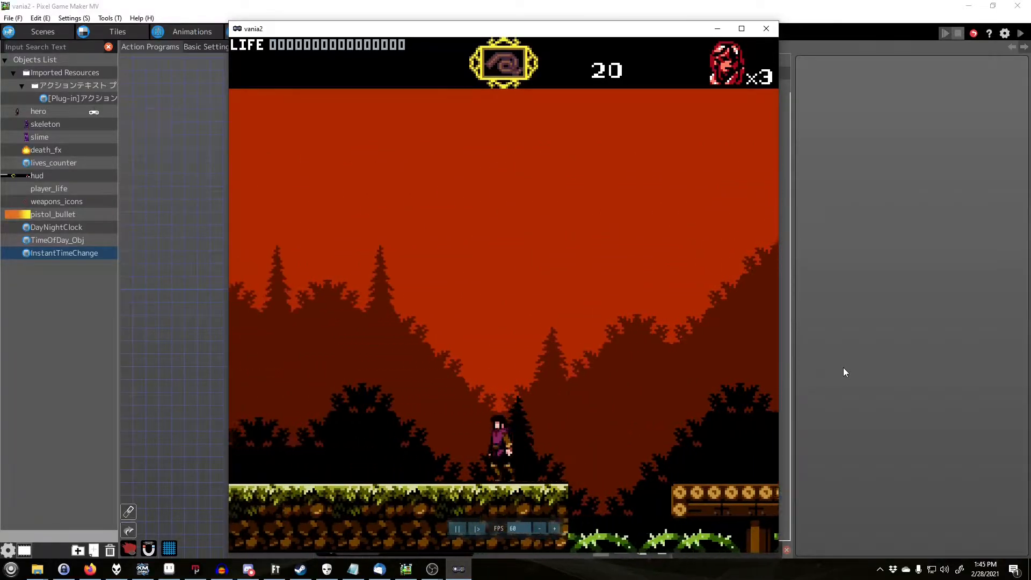
key(Left)
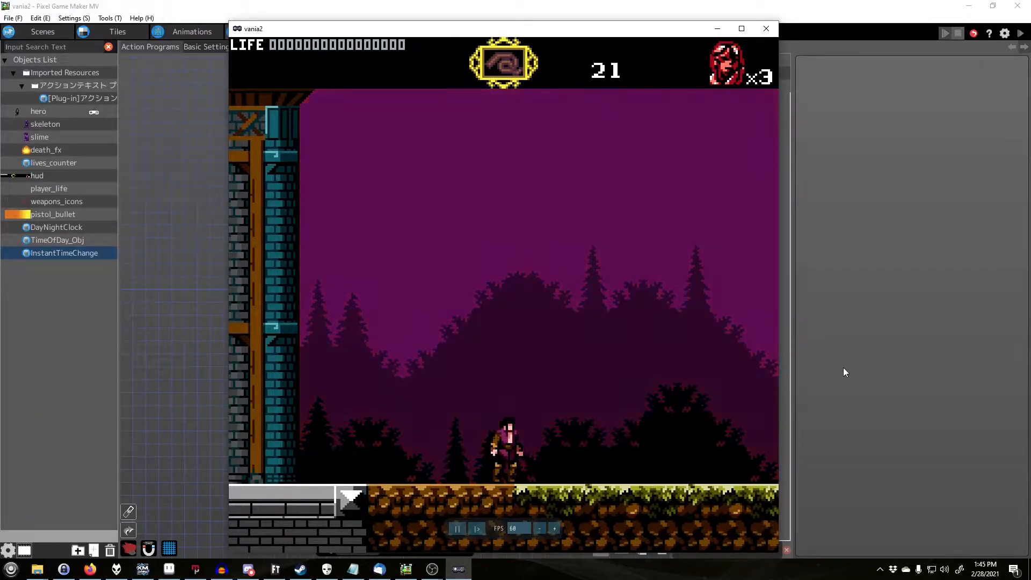
Move the hero back and forth near the house while watching the sky shift from dusk to night.
key(Right)
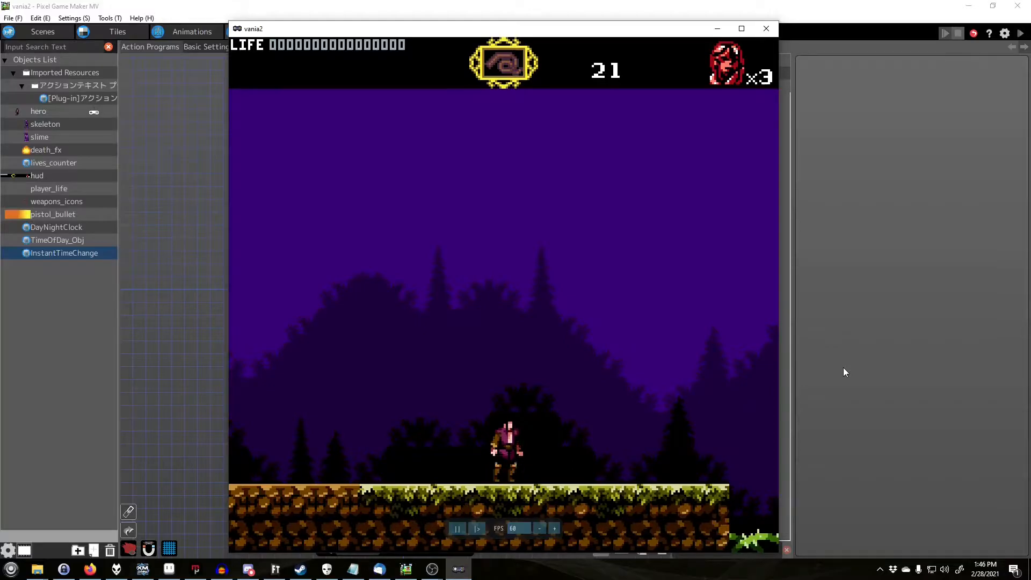
key(Left)
key(Left)
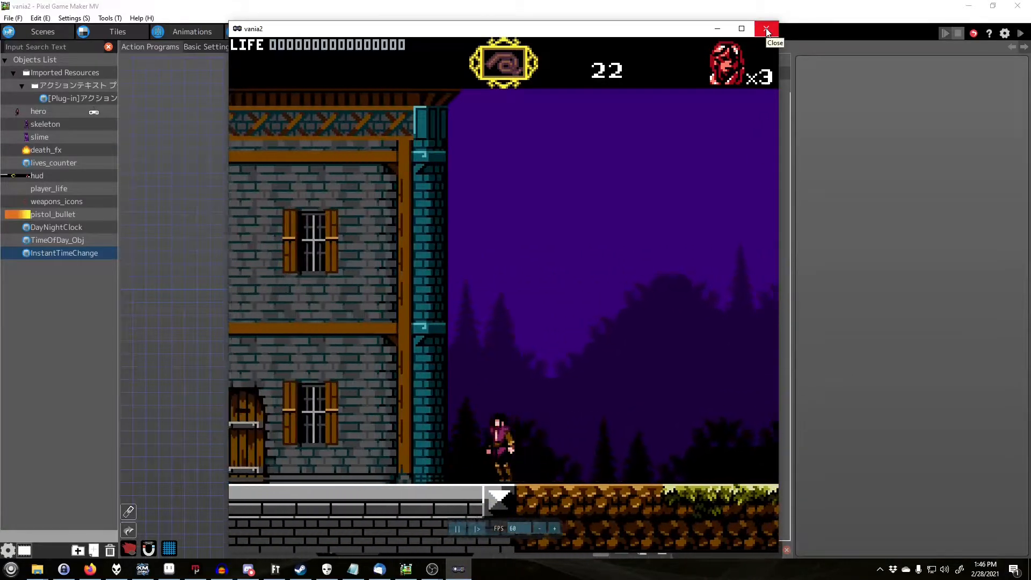
Take the hero into the house, out again and back in to check the night background through the window.
key(Left)
key(Up)
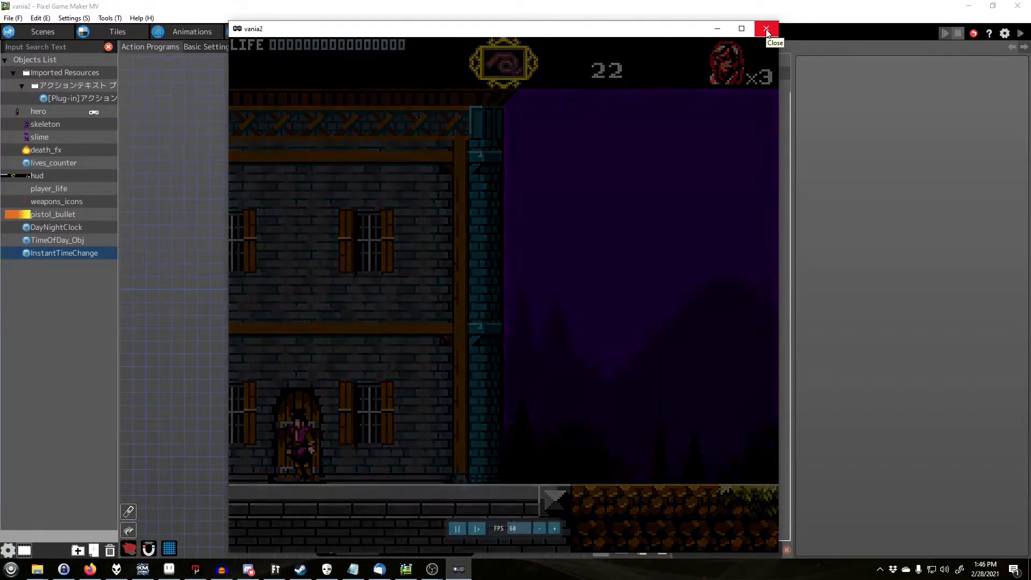
key(Left)
key(Right)
key(Right)
key(Right)
key(Left)
key(Up)
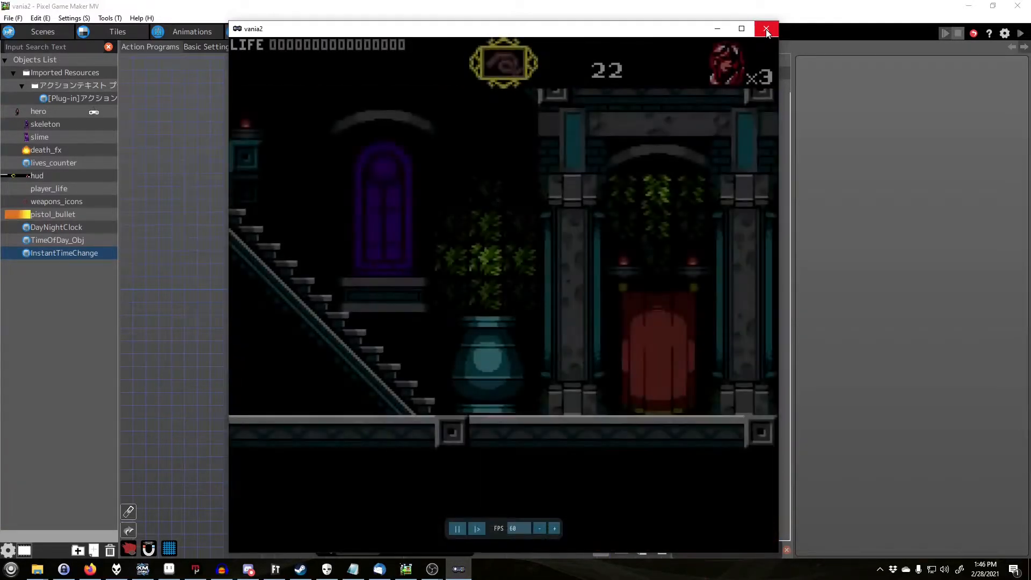
Close the test game and examine the Processing action of the DayNightClock object.
click(766, 29)
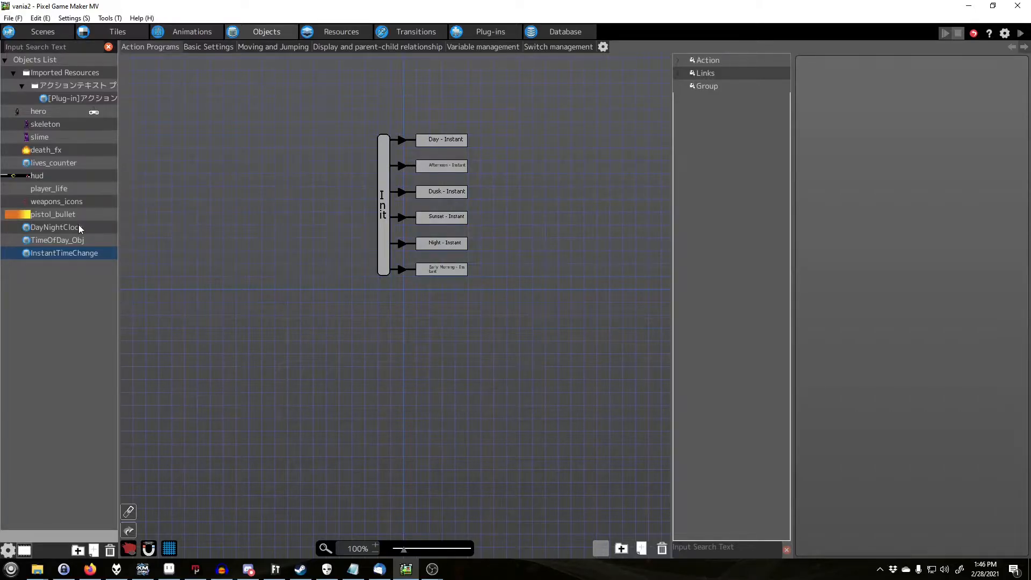
click(65, 227)
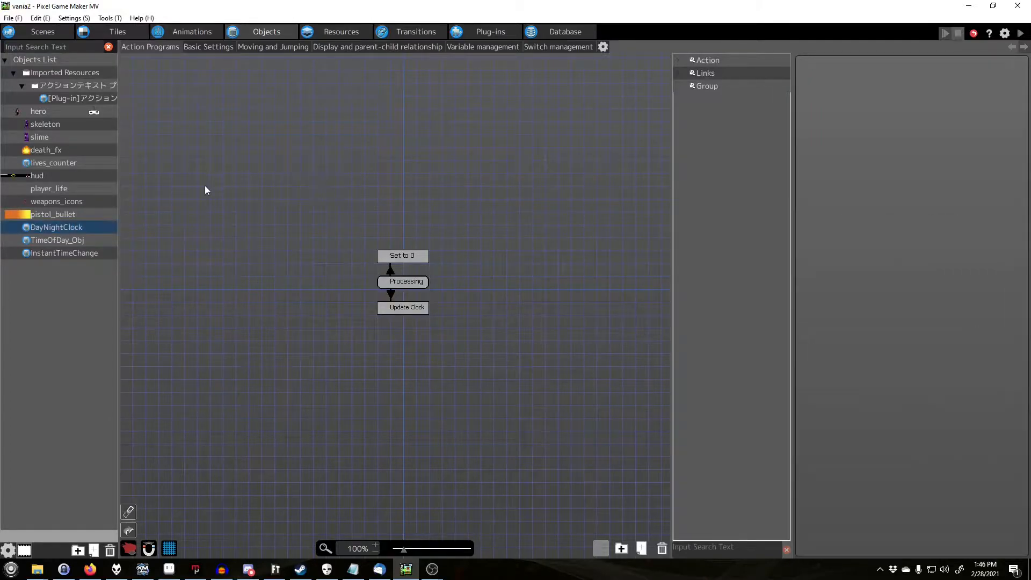
click(398, 282)
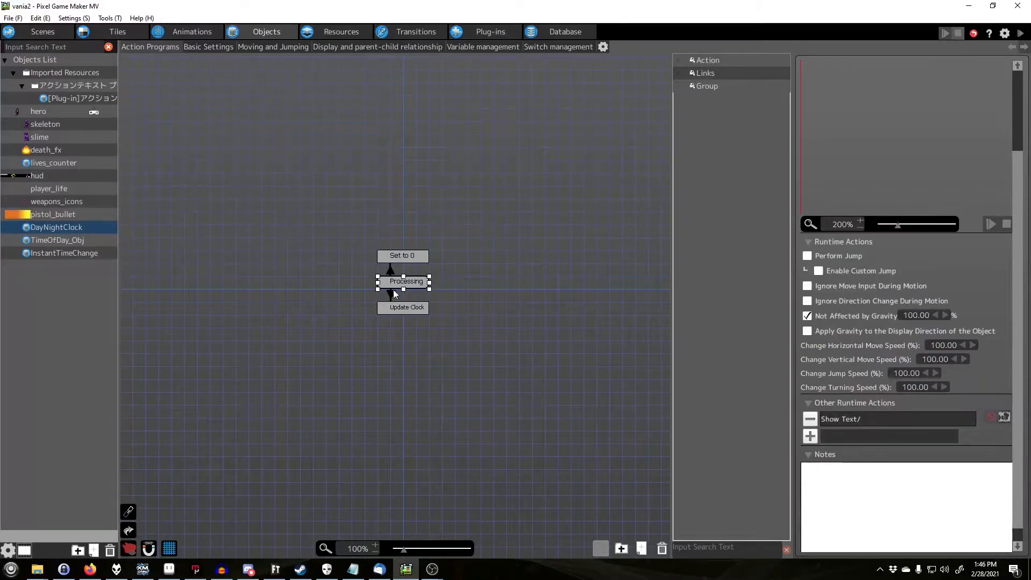
click(479, 275)
click(398, 282)
click(555, 281)
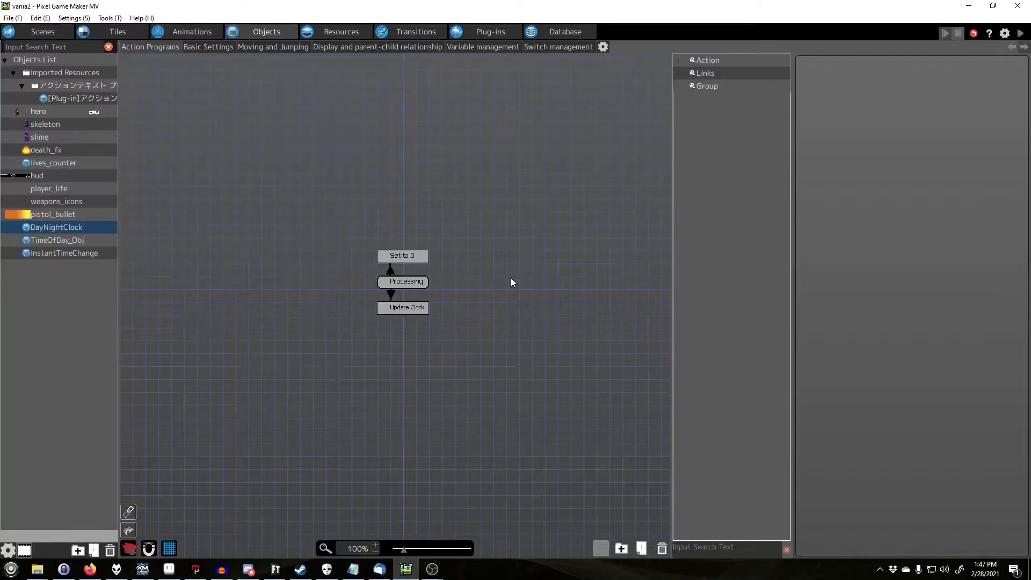
Inspect the Switch/Variable Changes condition on the link from Processing to Update Clock, leaving it unmodified.
click(395, 284)
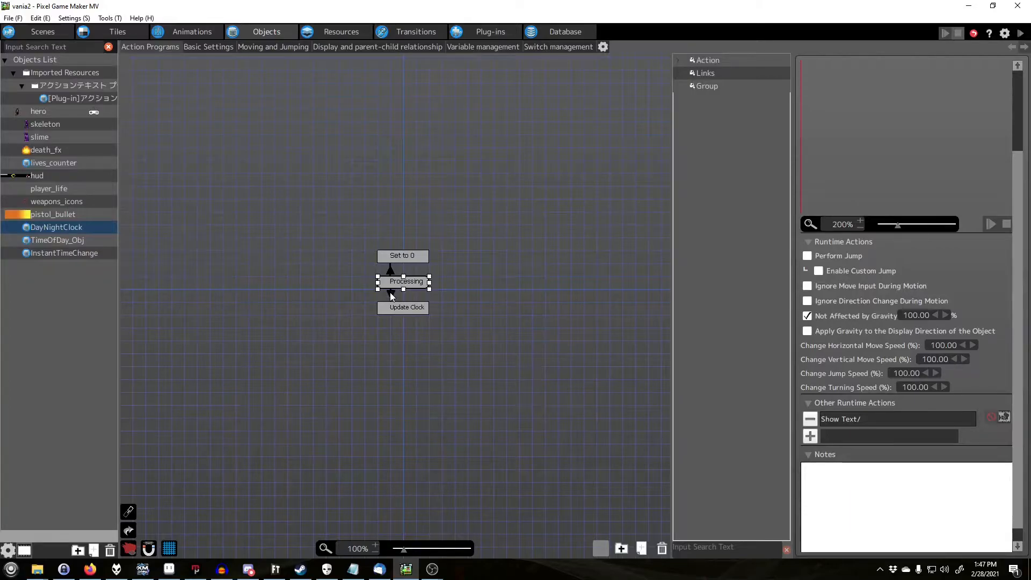
click(391, 294)
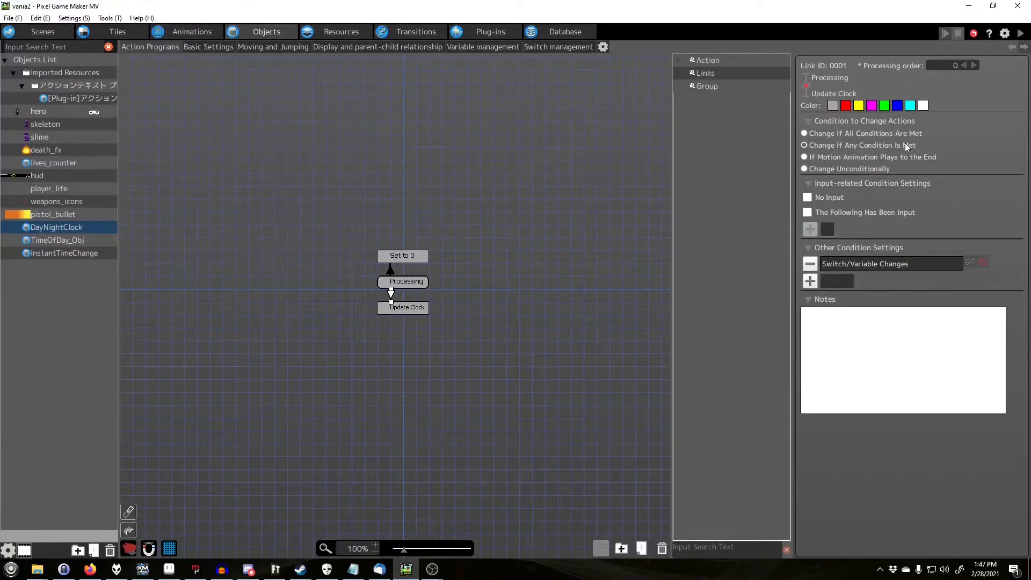
double_click(853, 263)
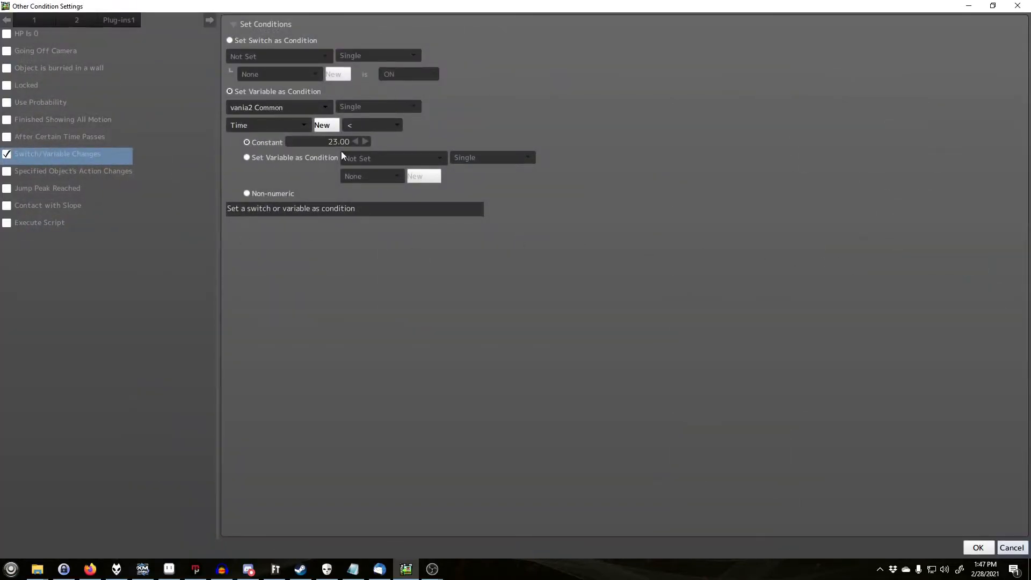
click(260, 106)
click(604, 78)
click(1013, 548)
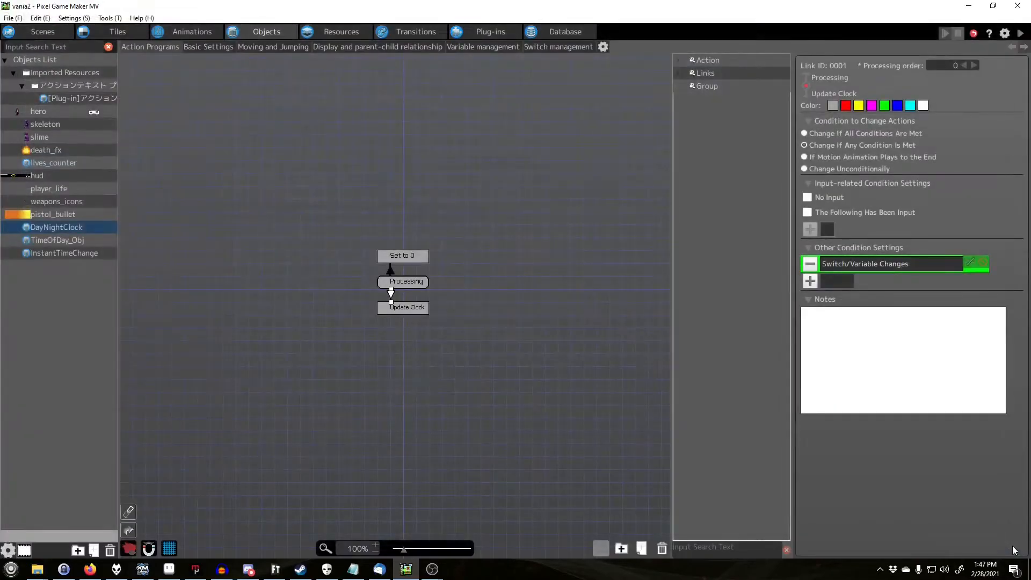
click(517, 233)
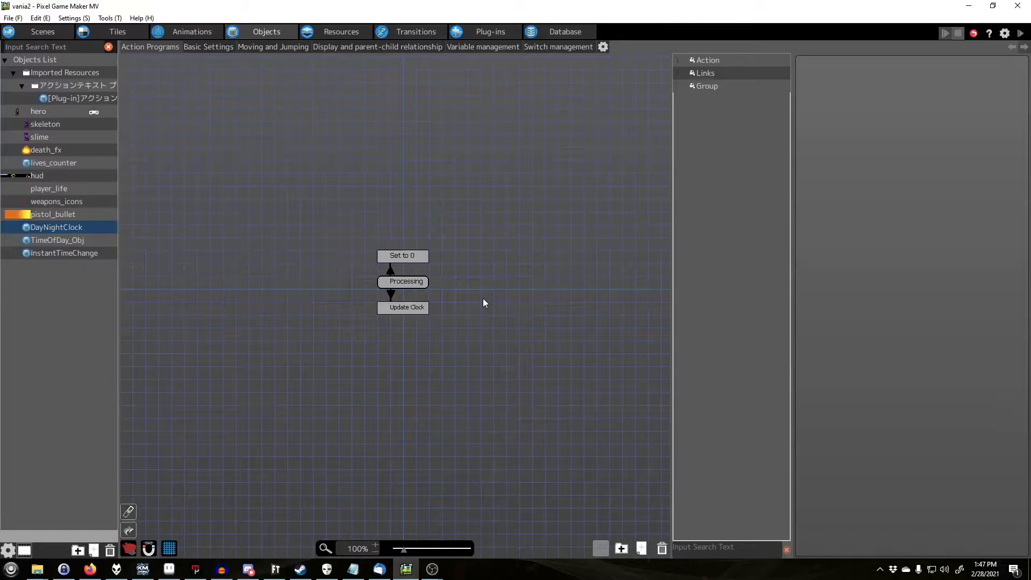
Review the Wait and Change Switch/Variable settings of the Update Clock action without changing them.
click(402, 309)
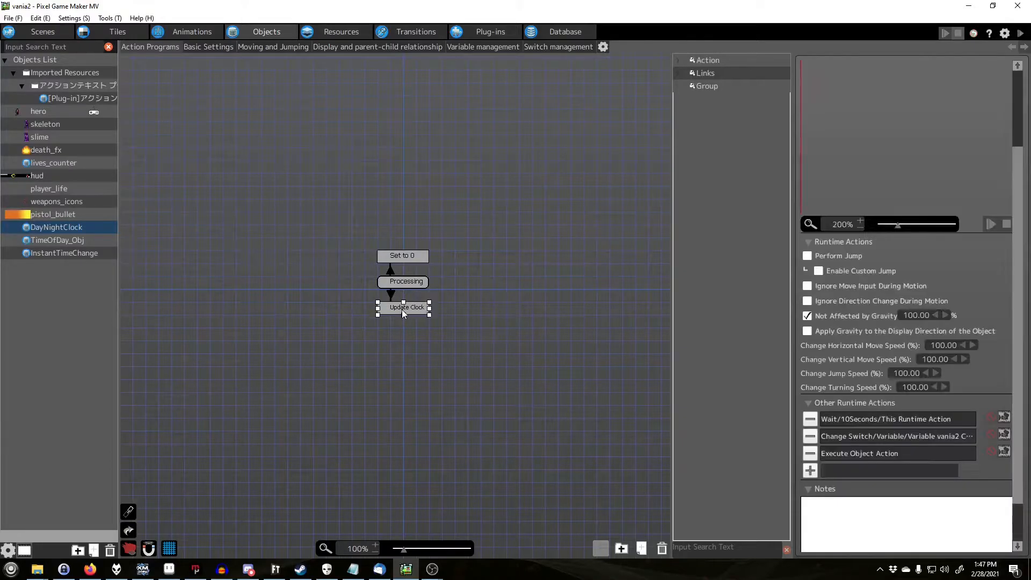
click(560, 308)
click(417, 309)
double_click(917, 418)
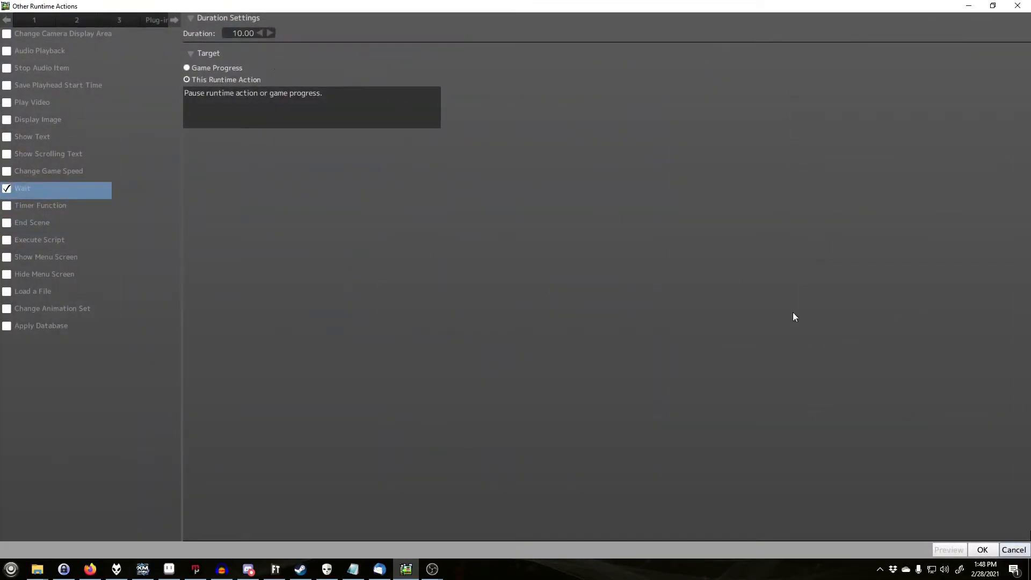
click(1015, 550)
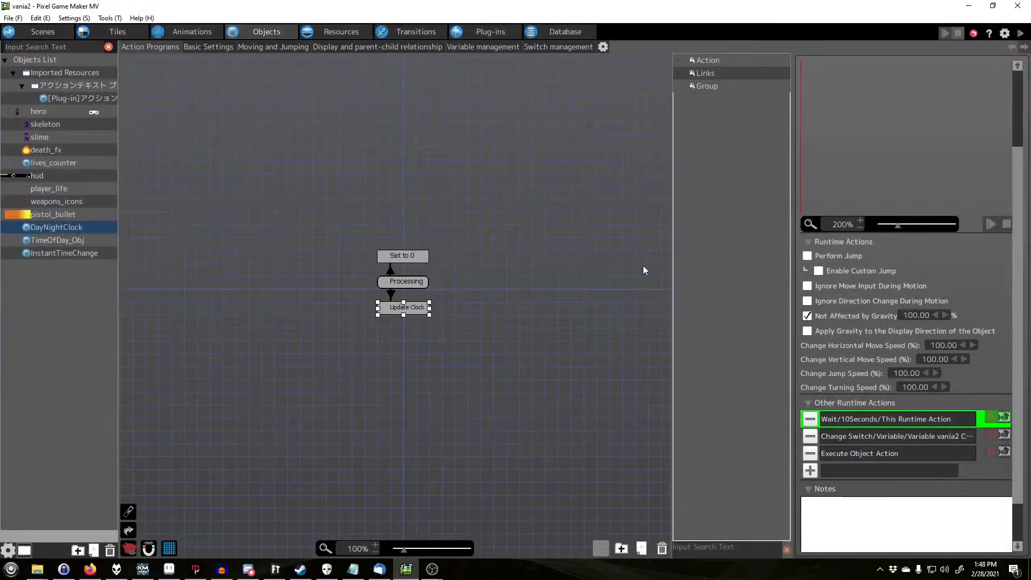
double_click(875, 436)
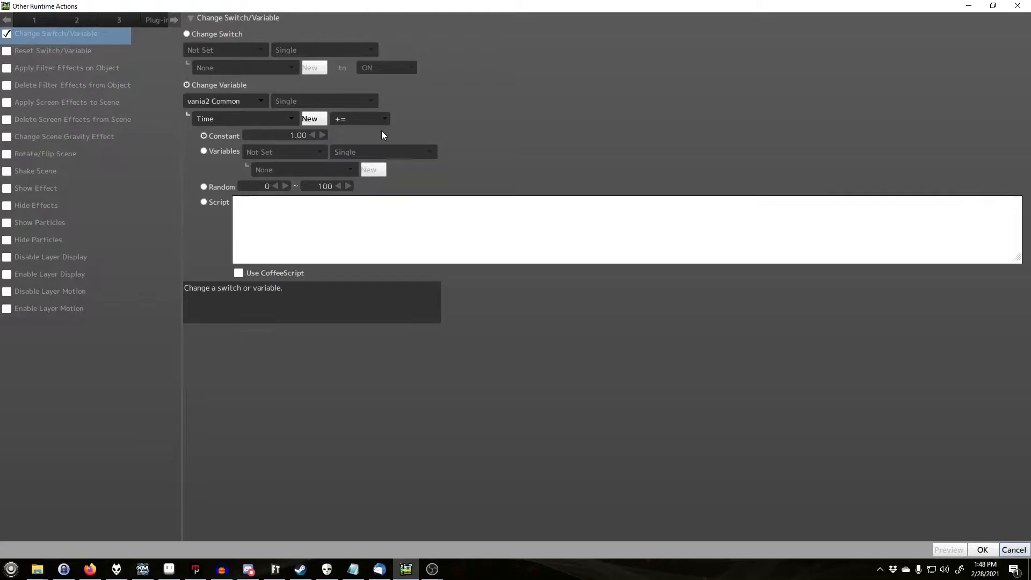
click(1014, 549)
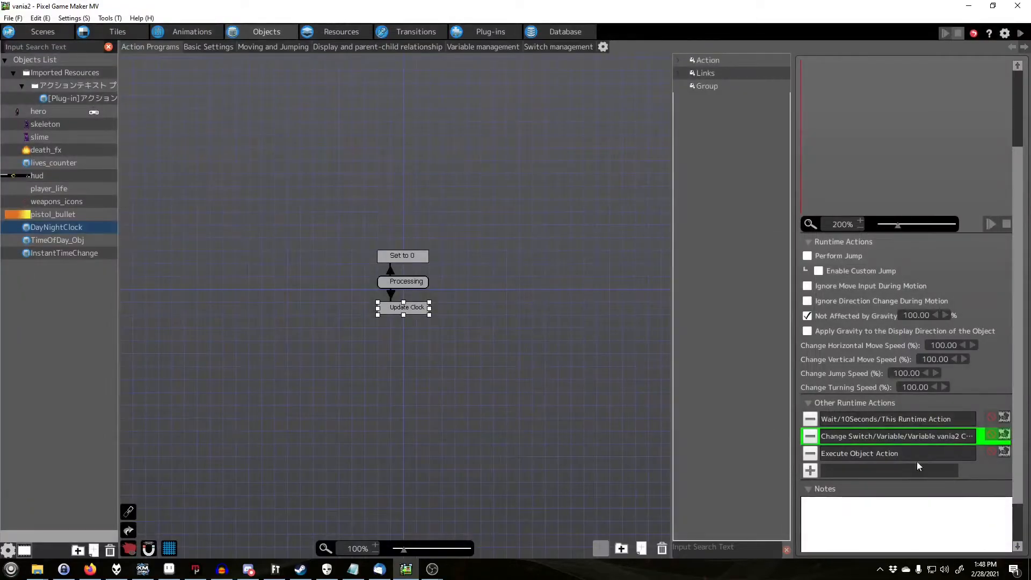
Inspect the Update Clock action's Execute Object Action settings and the actions it can select, then cancel.
click(876, 453)
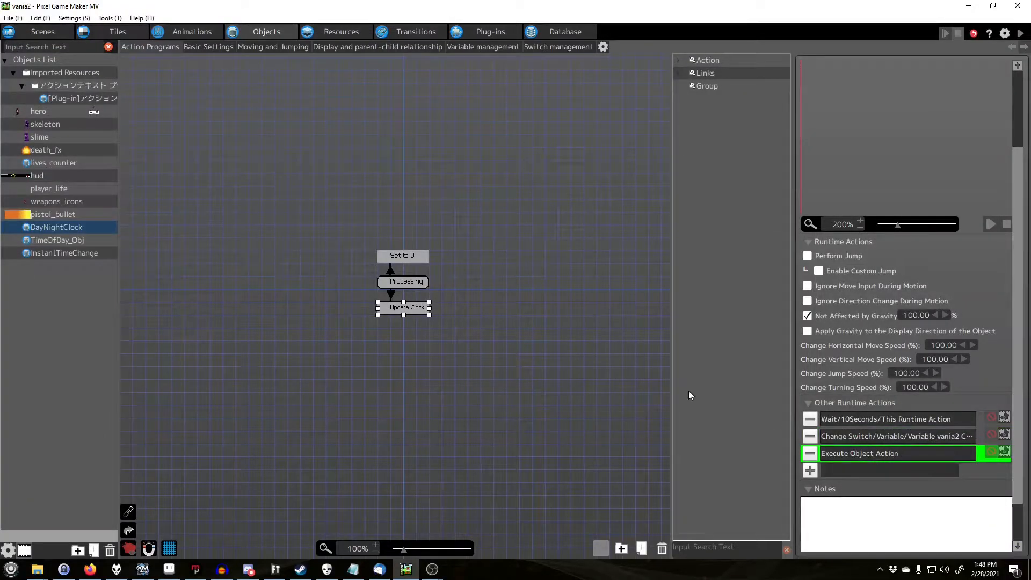
double_click(864, 453)
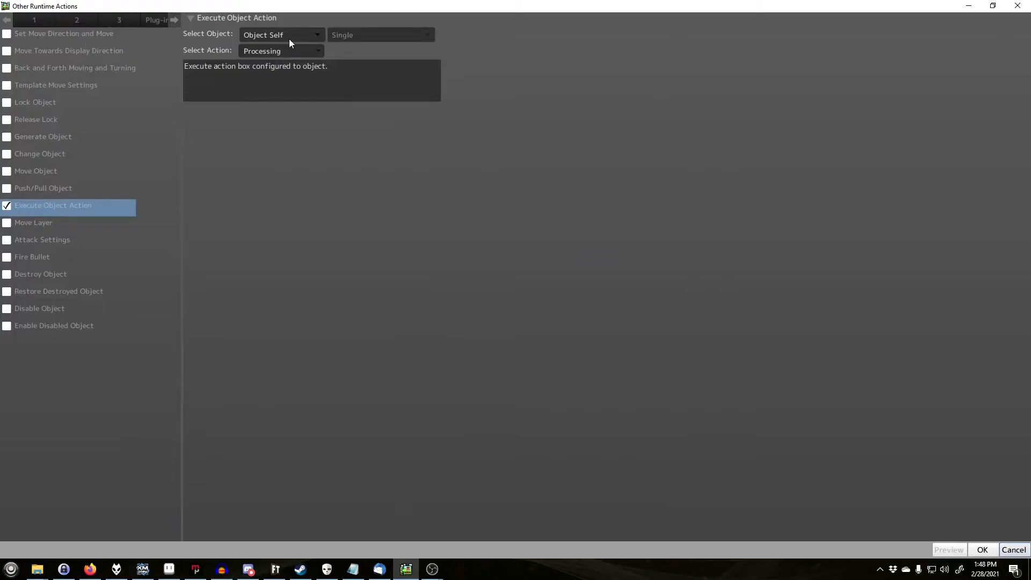
click(288, 52)
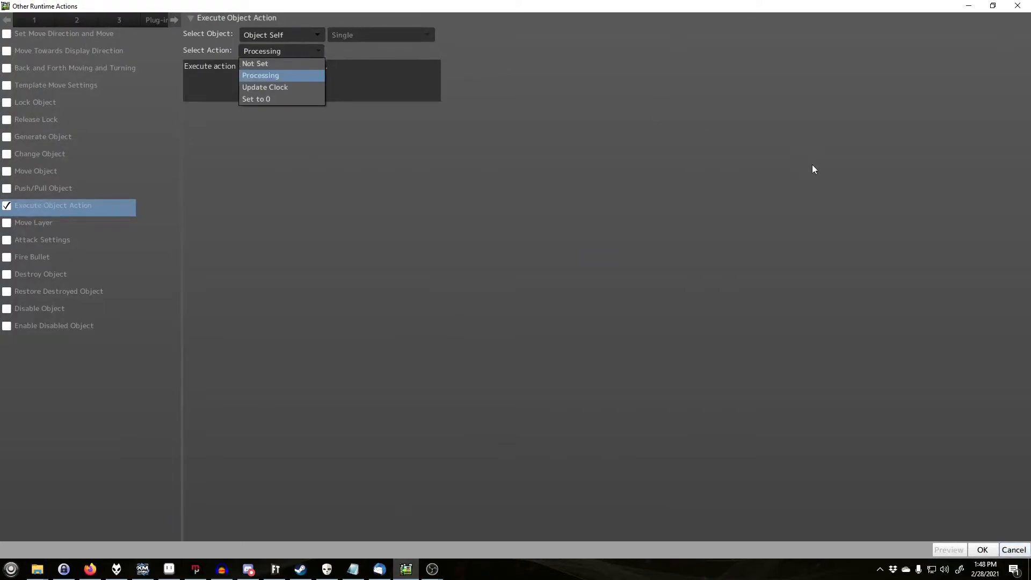
click(967, 340)
click(1010, 552)
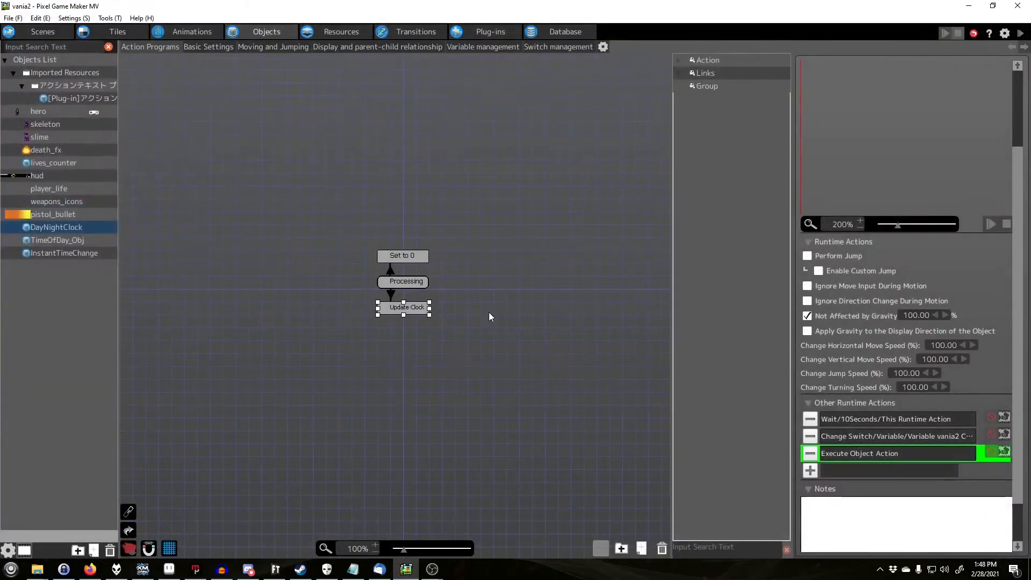
click(410, 310)
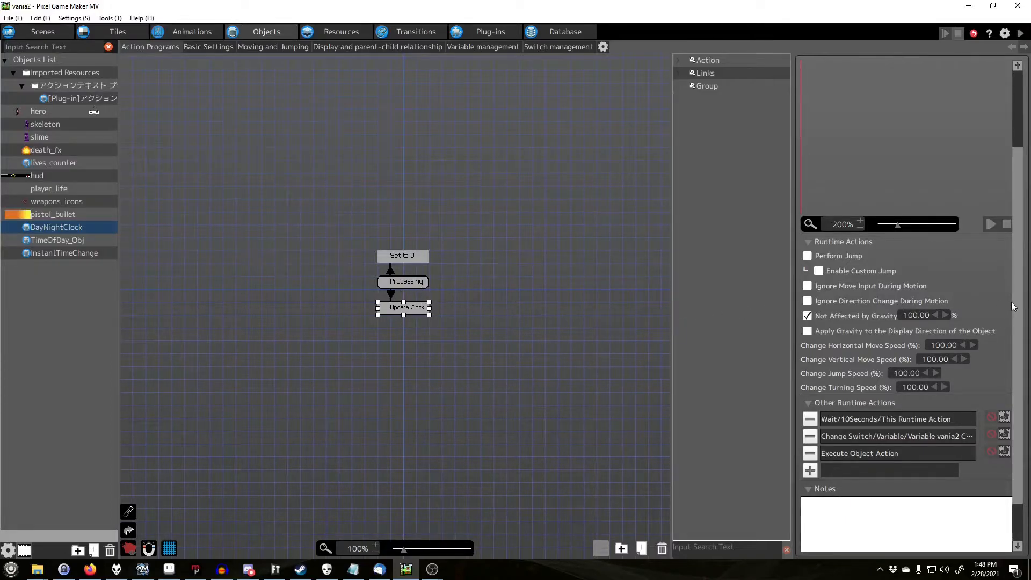
right_click(407, 281)
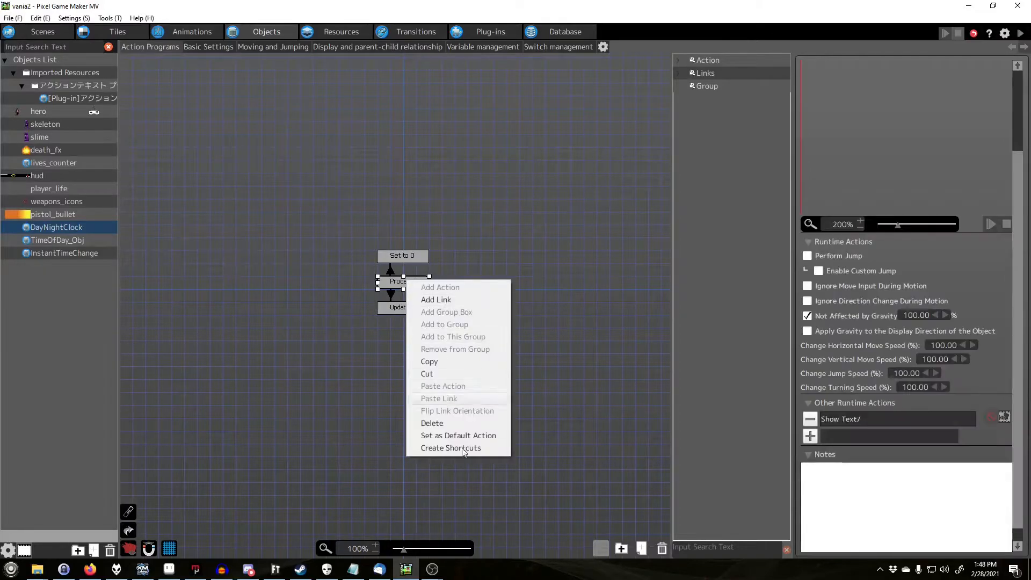
click(461, 436)
click(404, 332)
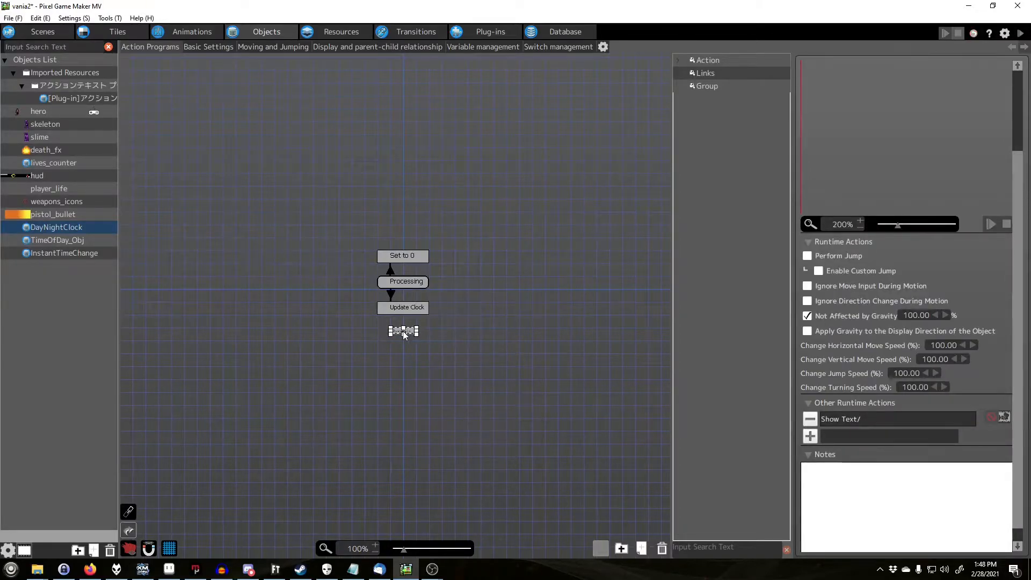
click(407, 334)
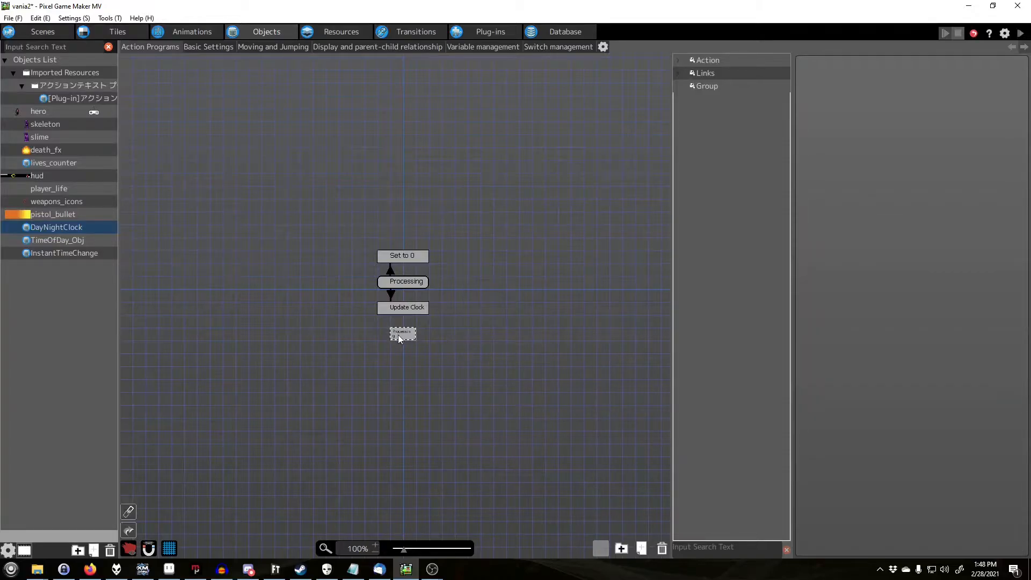
right_click(398, 334)
click(416, 479)
Add a link from Update Clock back to Processing and set it to Change Unconditionally.
right_click(417, 315)
click(435, 329)
click(418, 287)
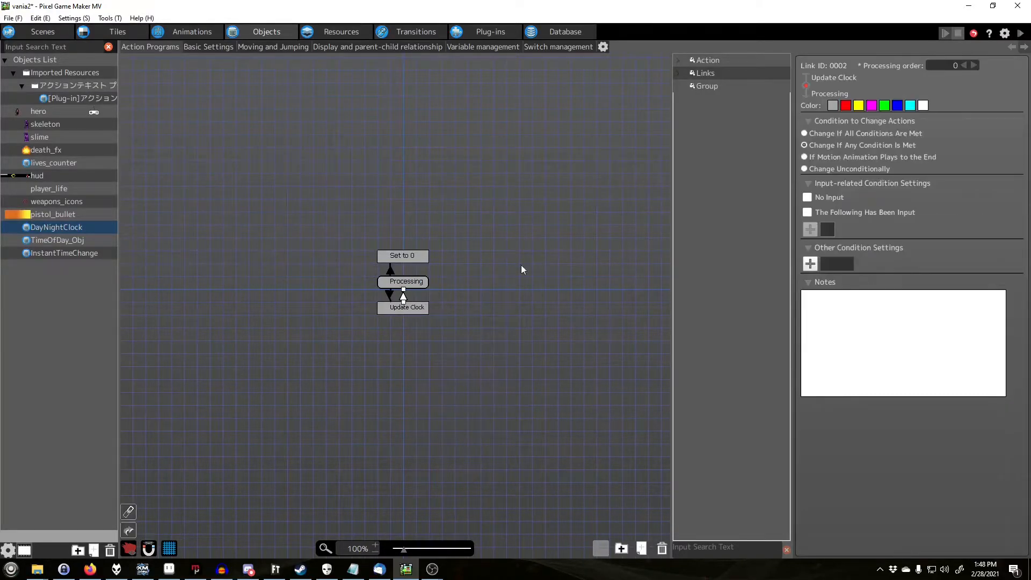
click(804, 169)
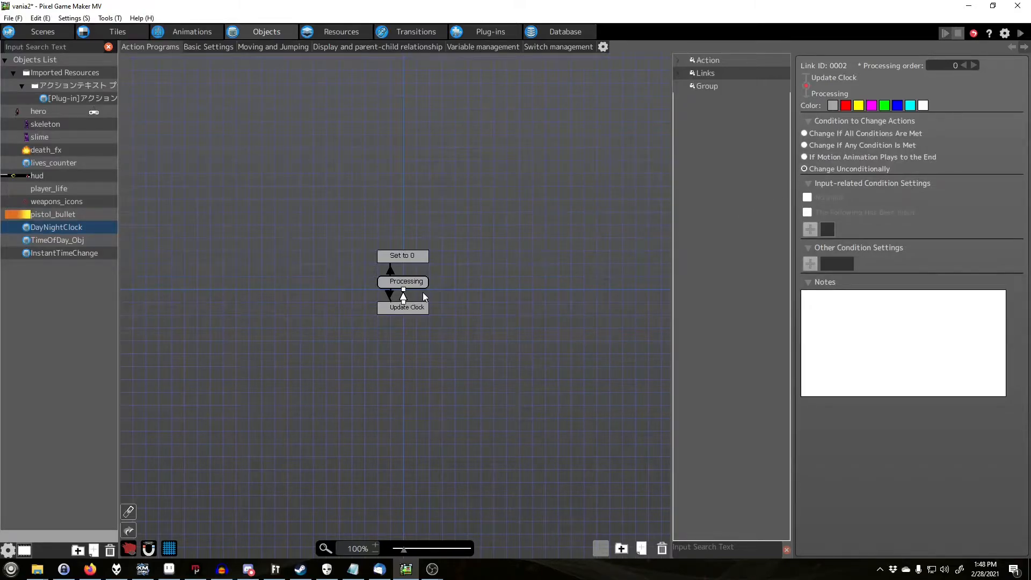
Check the Wait entry of Update Clock, and delete the link running from Update Clock back to Processing.
click(393, 309)
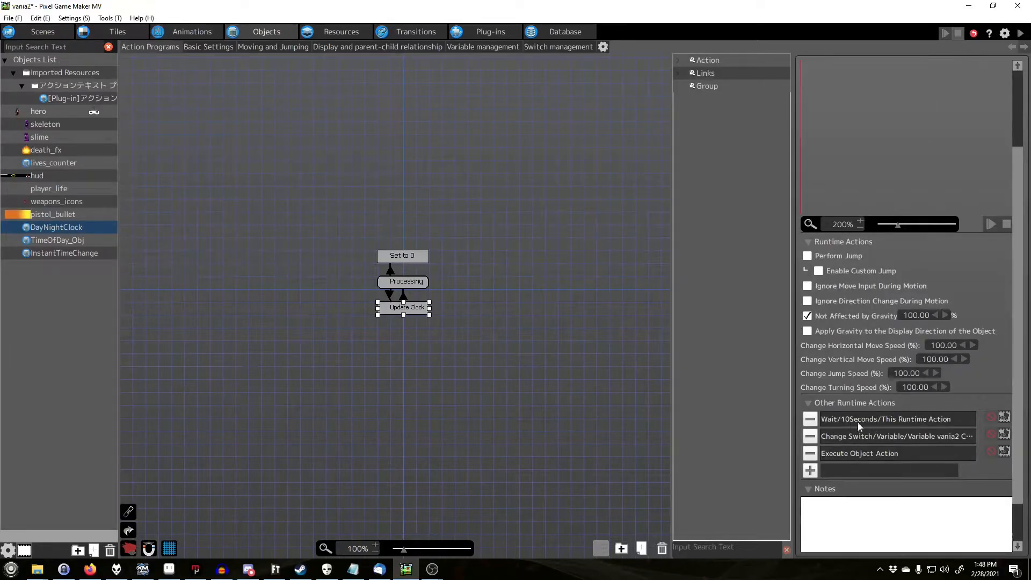
click(874, 421)
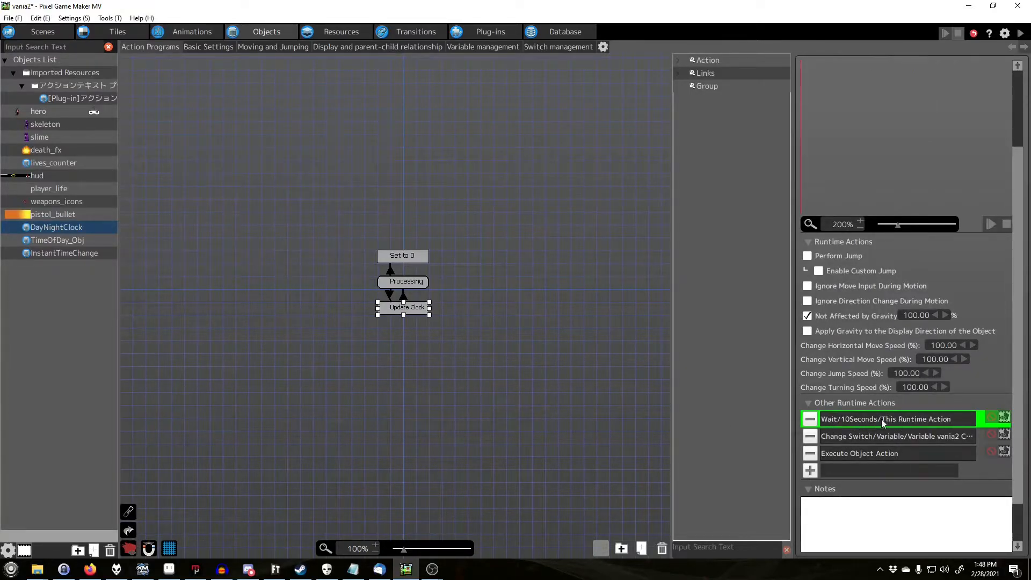
click(504, 313)
click(404, 295)
right_click(404, 294)
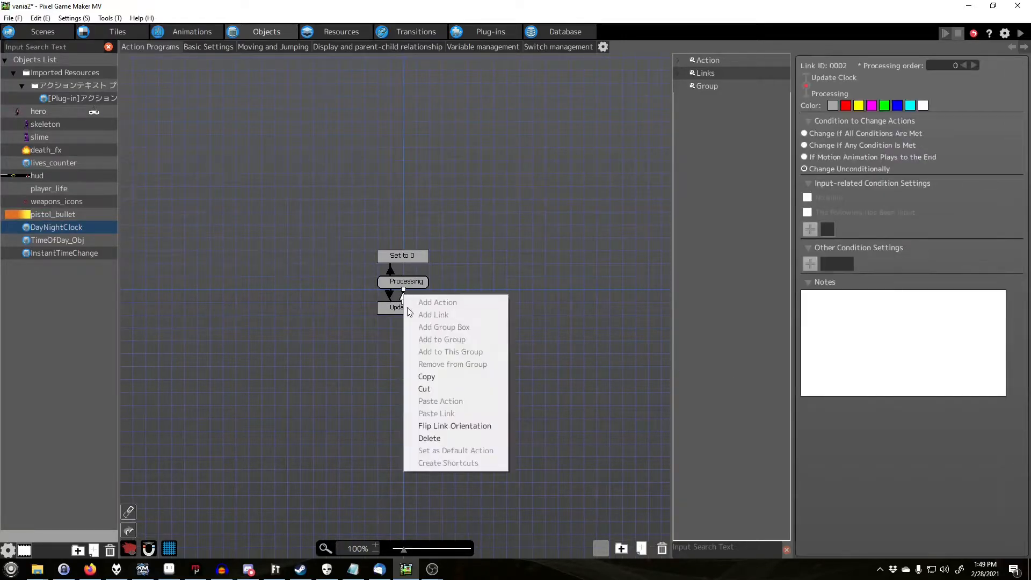
click(450, 434)
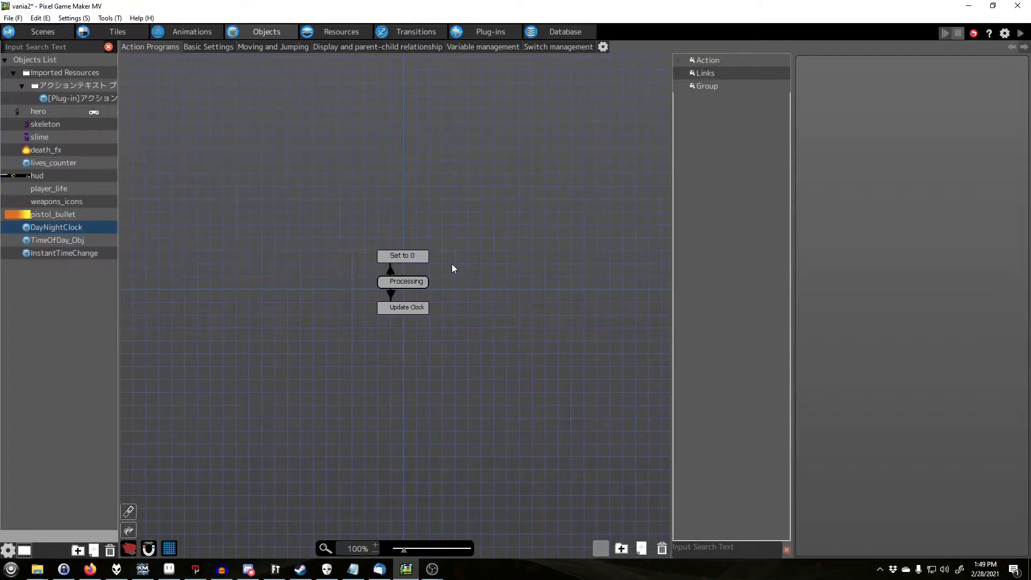
Examine the runtime actions of Update Clock, including Execute Object Action, and those of Processing.
click(402, 310)
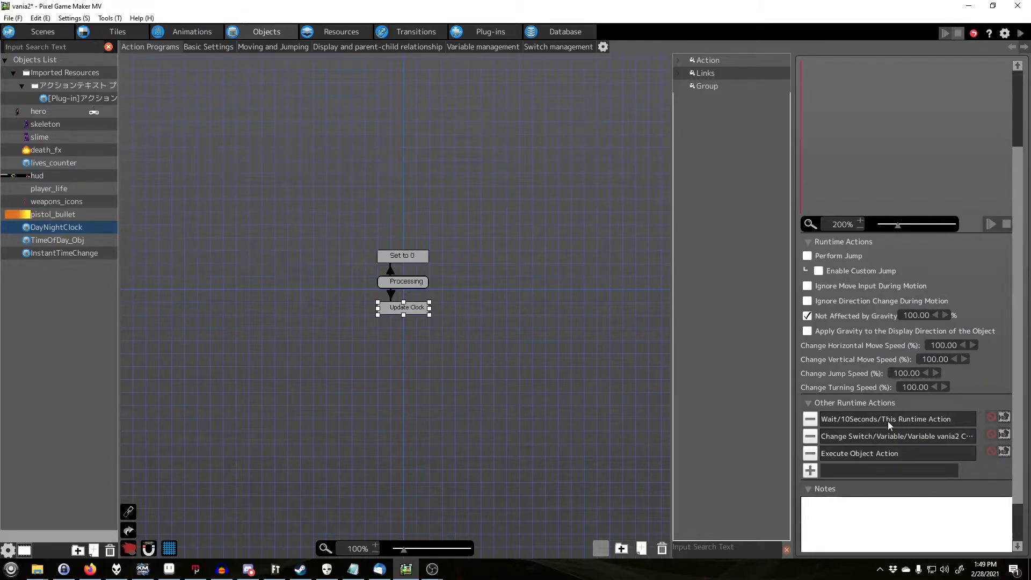
click(869, 452)
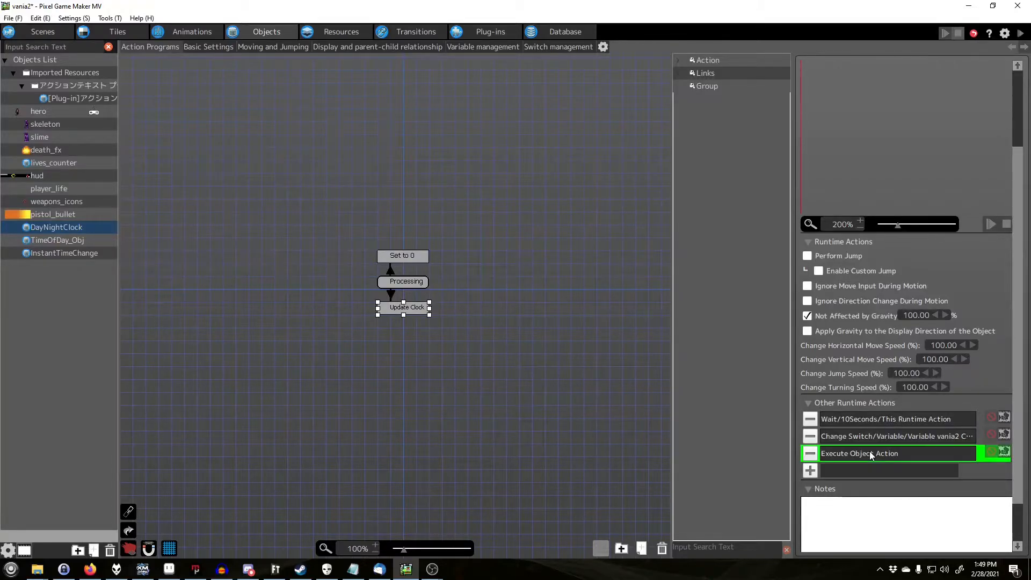
click(408, 282)
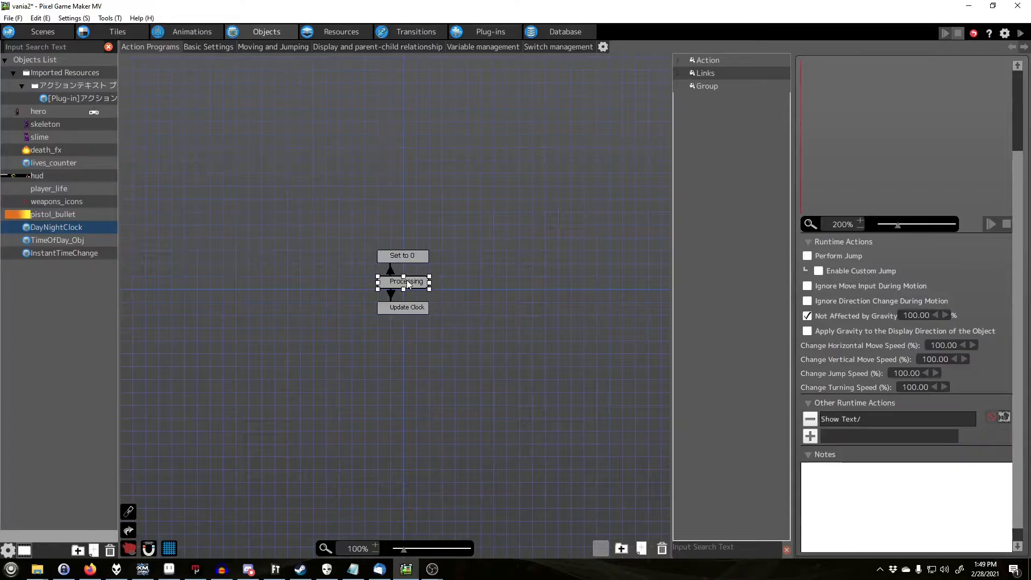
click(486, 281)
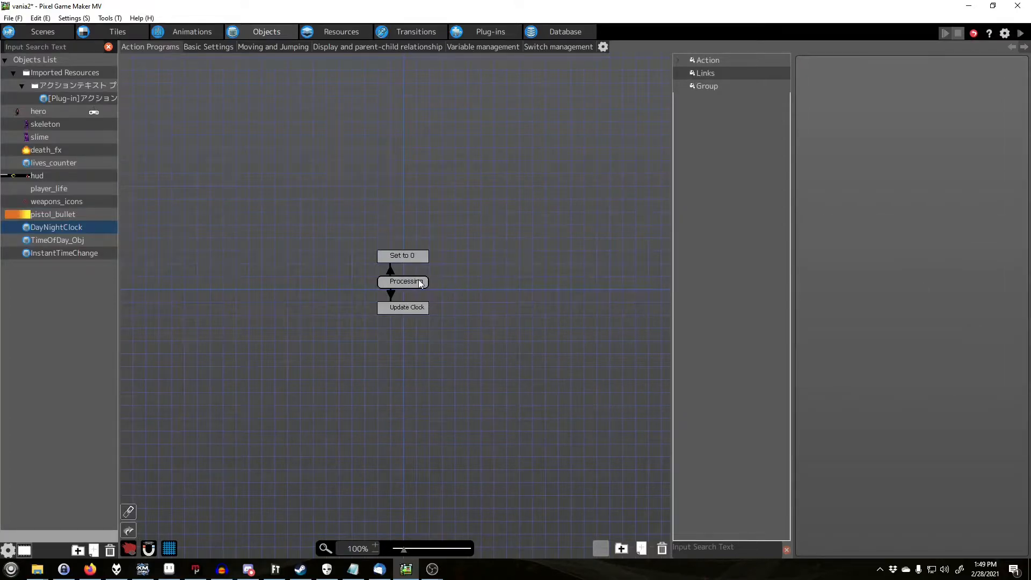
Center the ends of the links from Processing to Set to 0 and Update Clock on their action boxes.
click(392, 271)
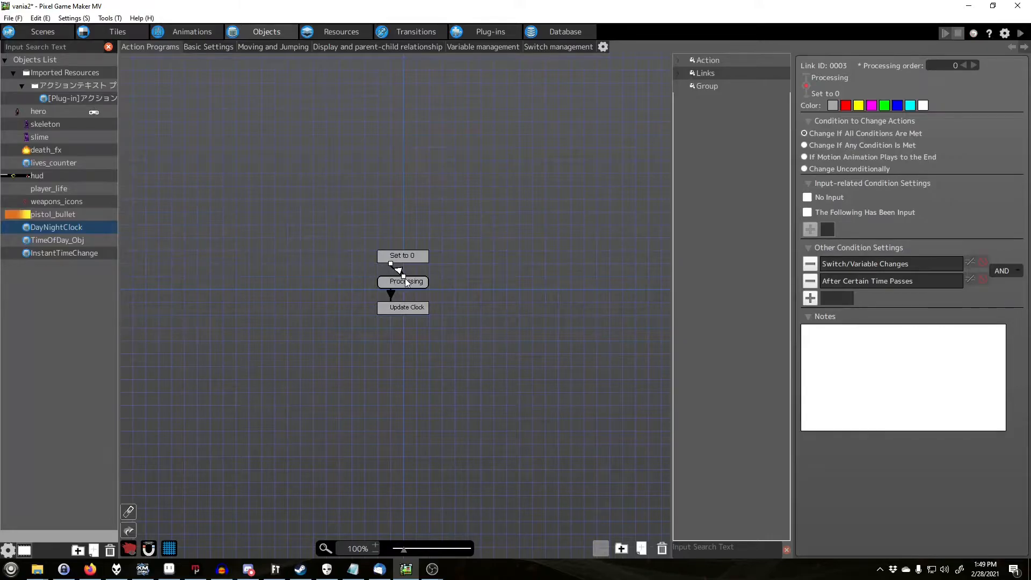
drag(391, 263, 403, 293)
click(393, 296)
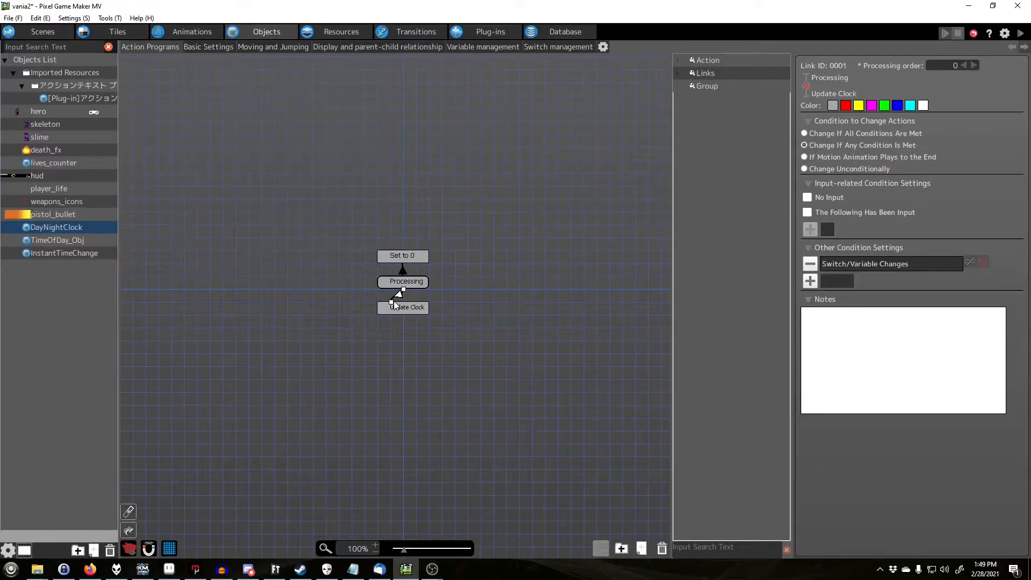
drag(391, 302, 403, 304)
click(482, 260)
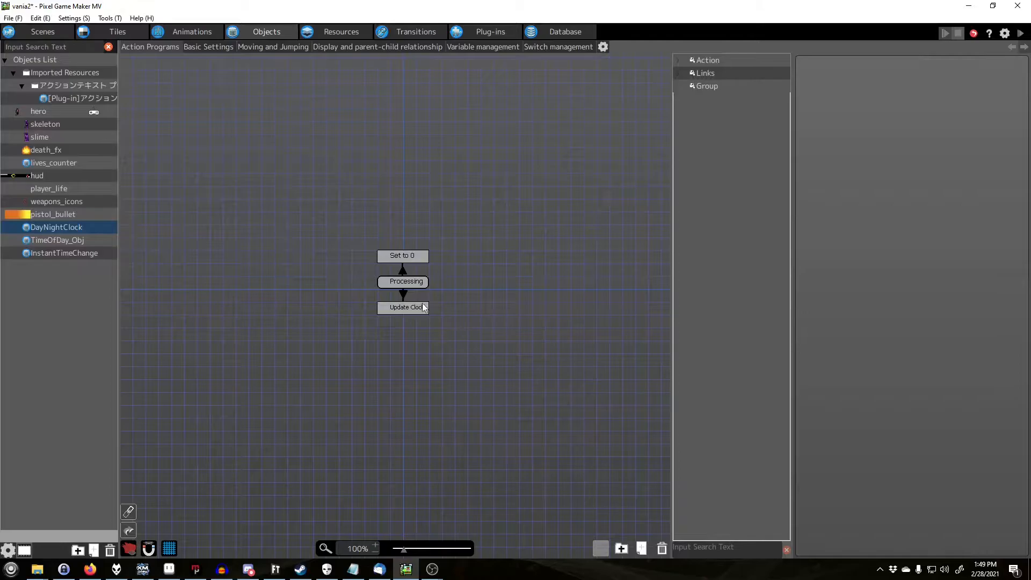
Examine the Switch/Variable Changes and After Certain Time Passes conditions on the link from Processing to Set to 0.
click(403, 273)
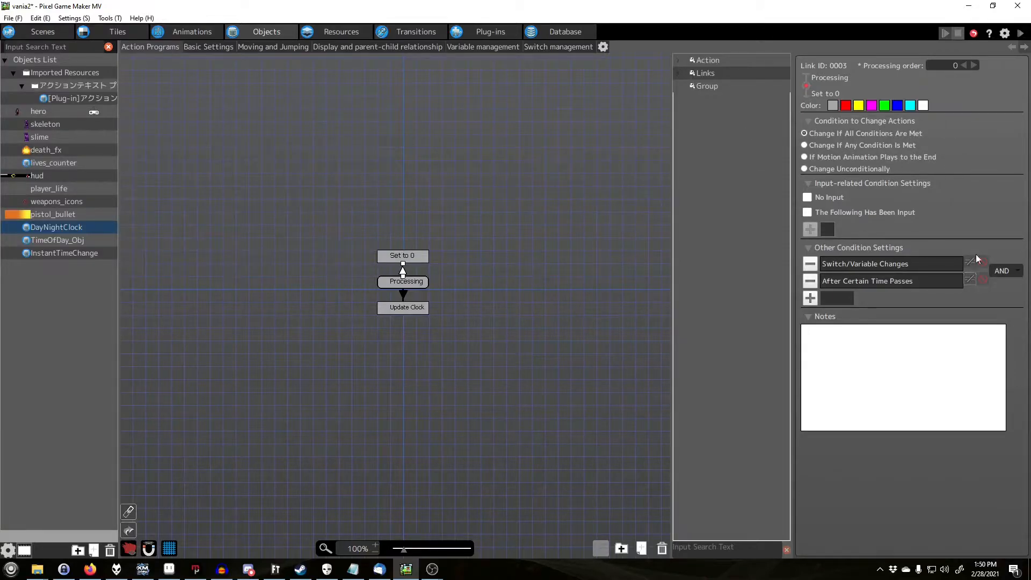
double_click(902, 266)
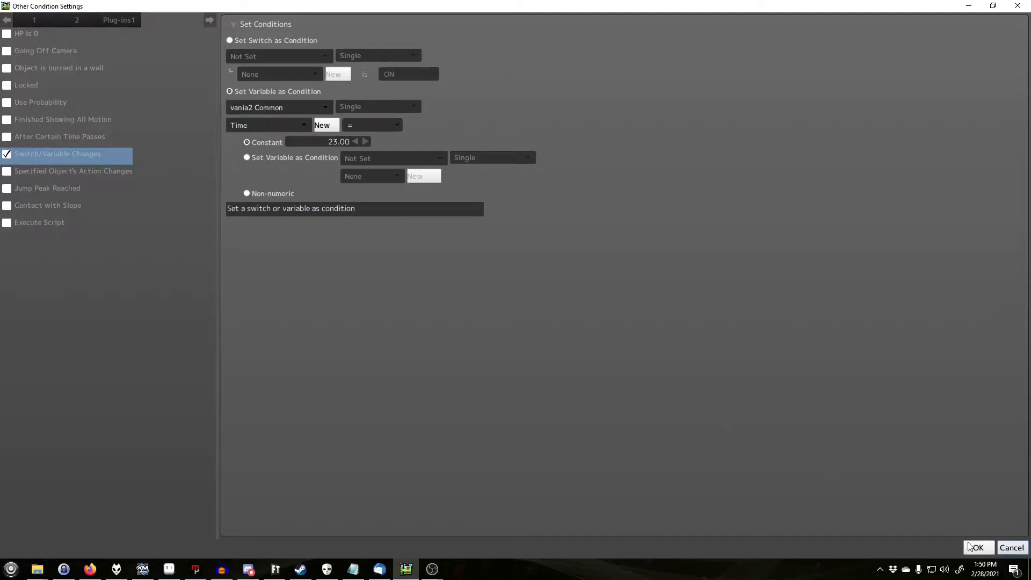
click(1017, 548)
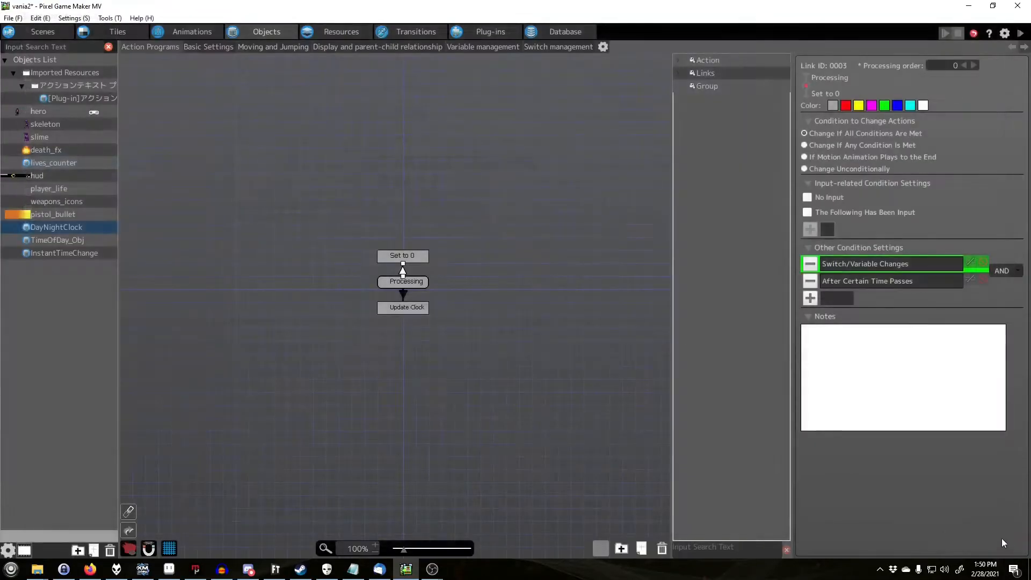
double_click(851, 280)
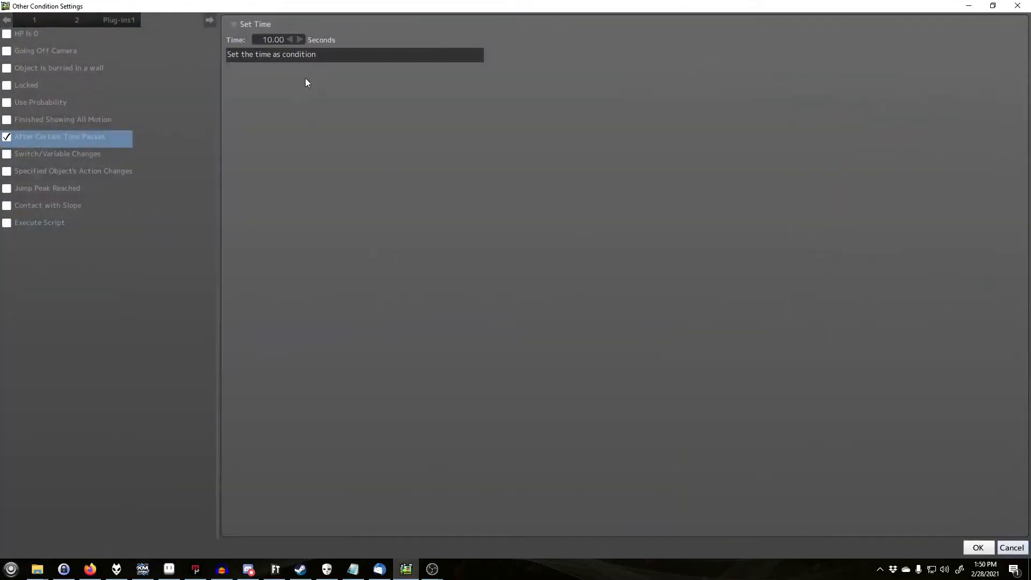
click(1007, 544)
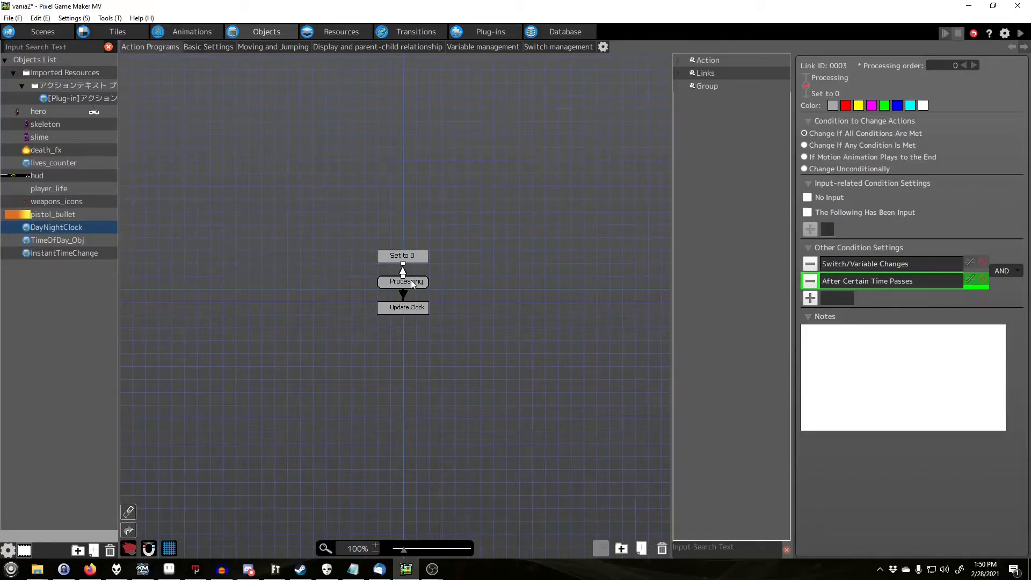
Examine the runtime actions of Set to 0, including its Change Switch/Variable settings, and glance at the link from Processing to Update Clock.
click(410, 262)
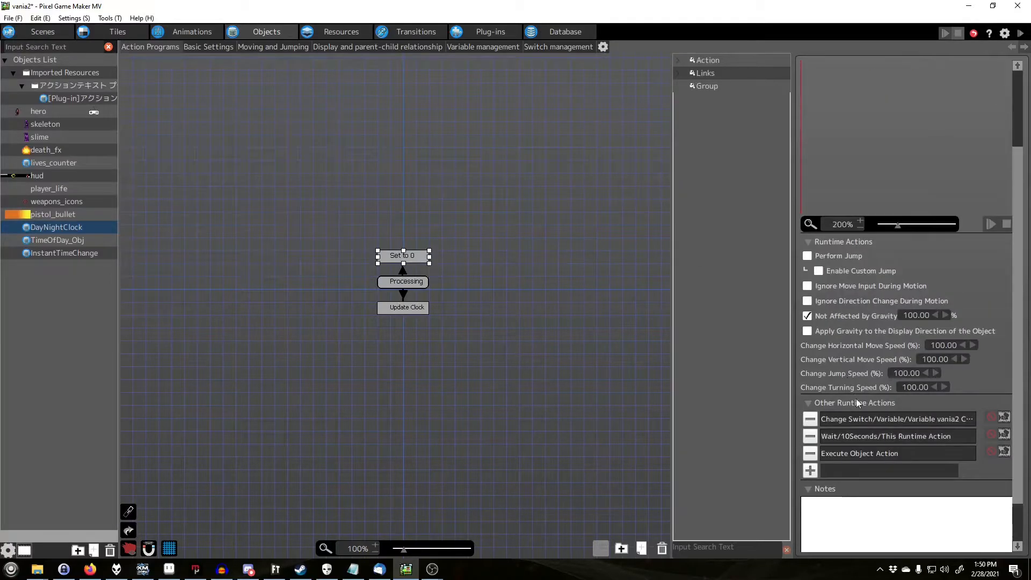
double_click(869, 421)
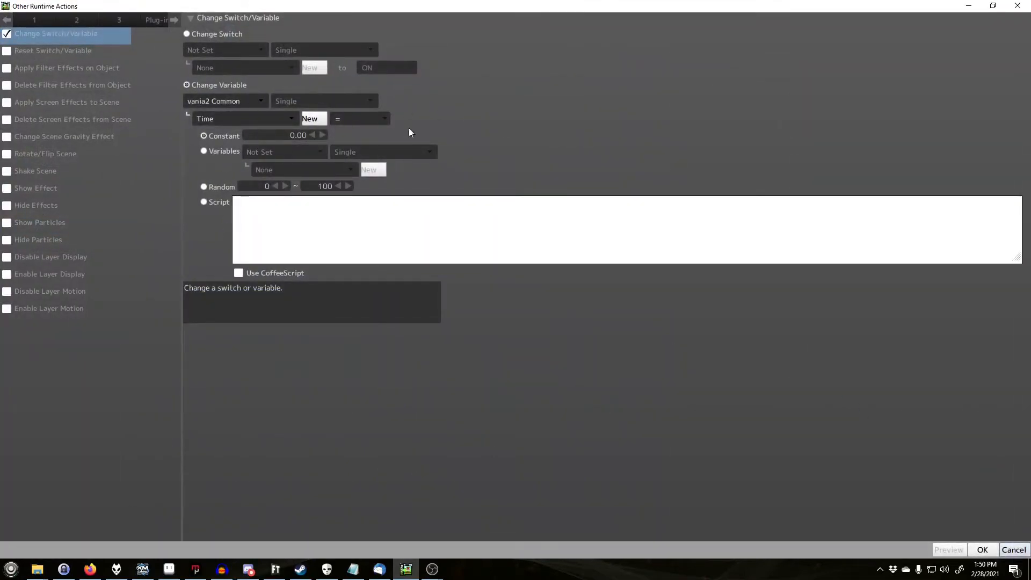
click(1014, 550)
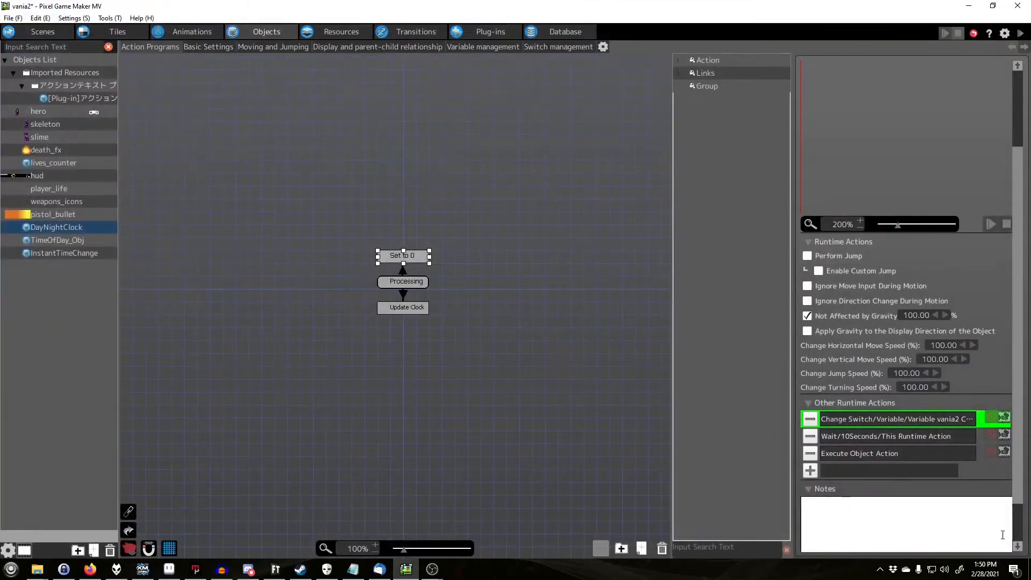
click(404, 295)
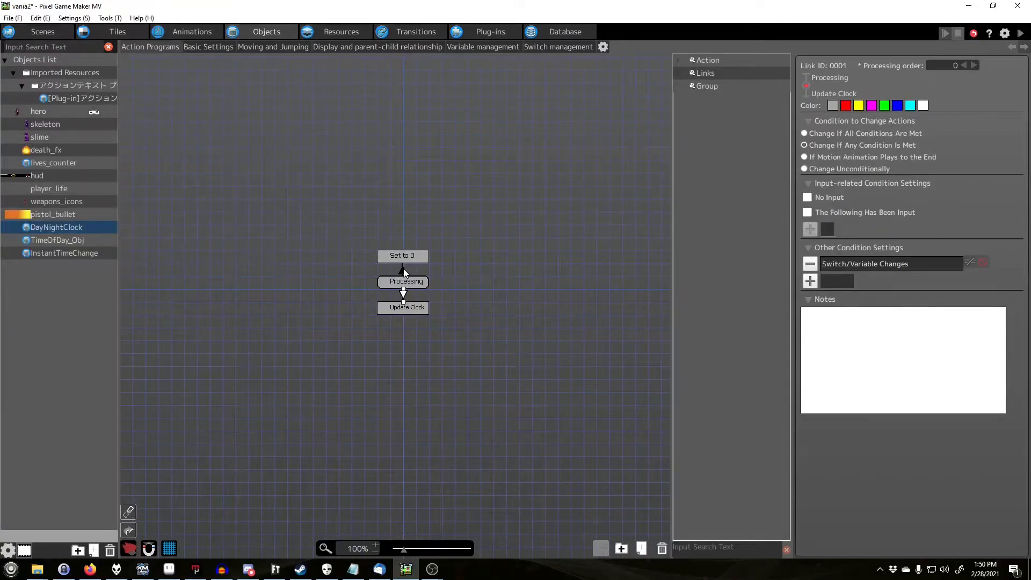
click(404, 269)
click(408, 256)
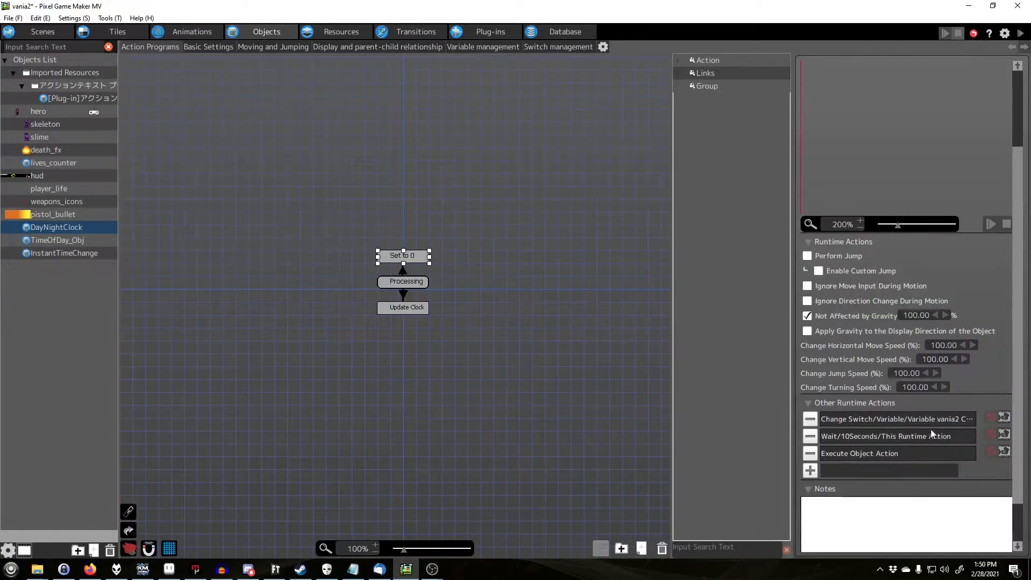
click(915, 437)
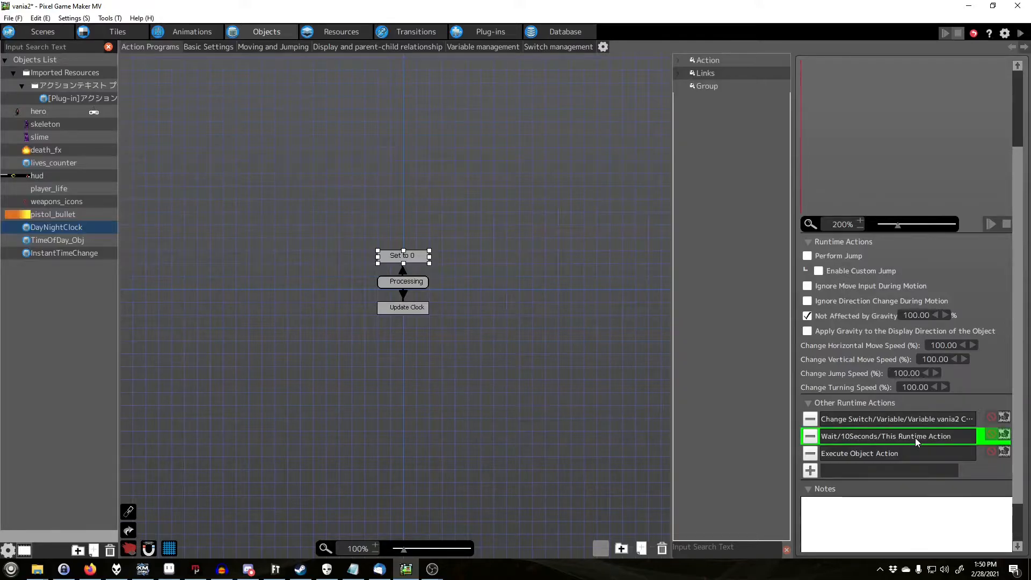
click(895, 451)
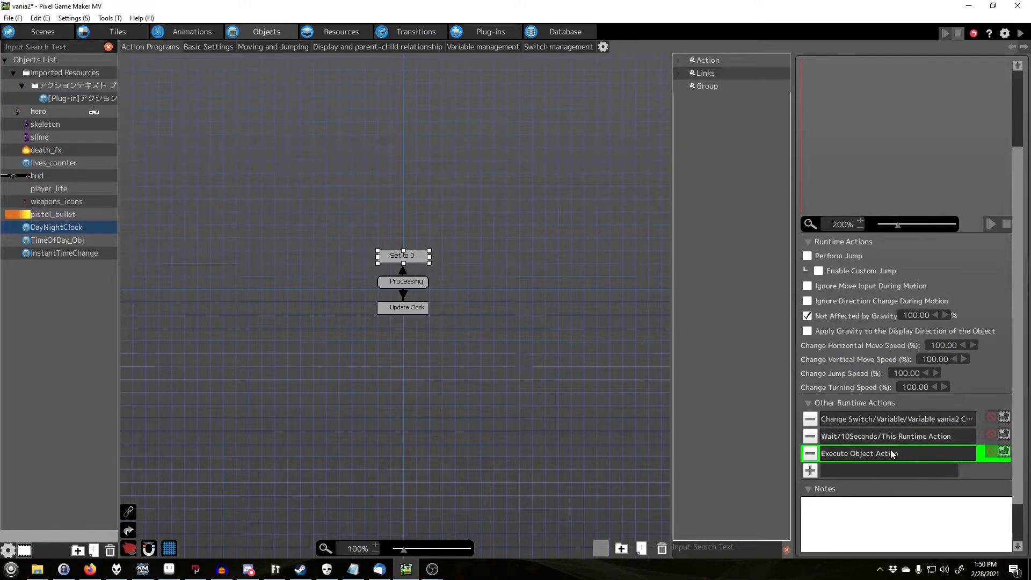
Compare the order of the Wait and Change Switch/Variable entries in Update Clock and Set to 0, along with the links from Processing.
click(408, 314)
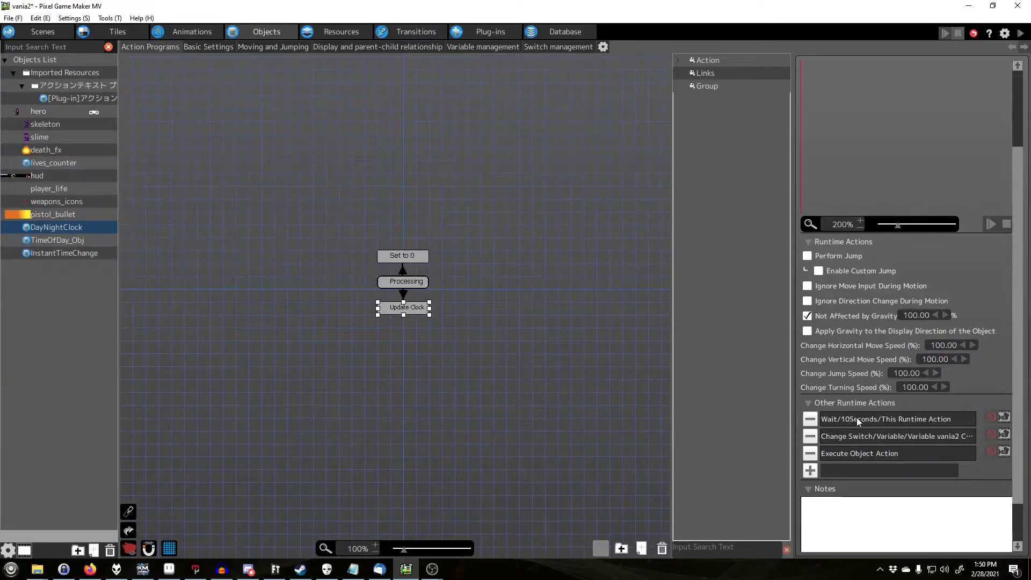
click(410, 263)
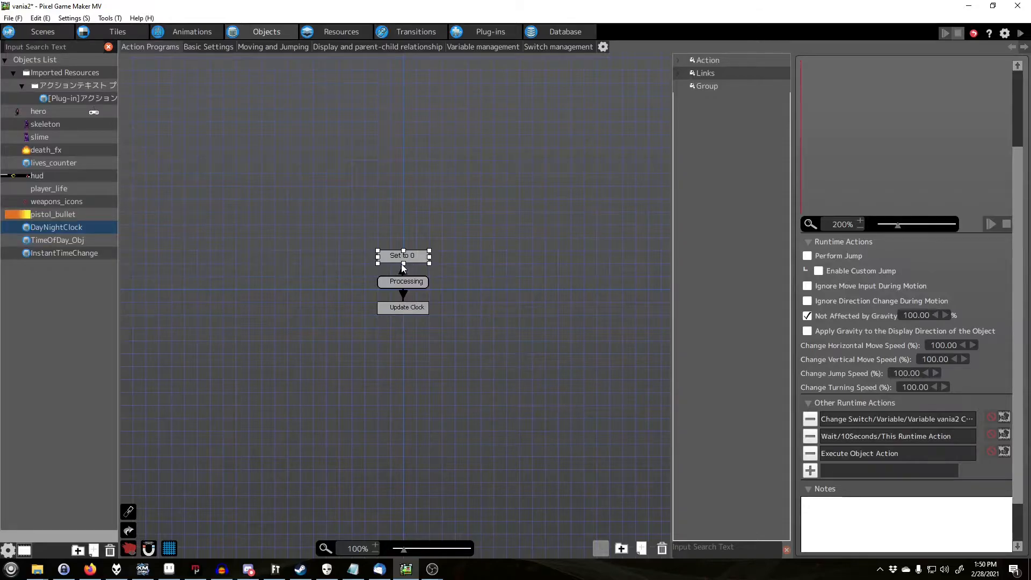
click(403, 271)
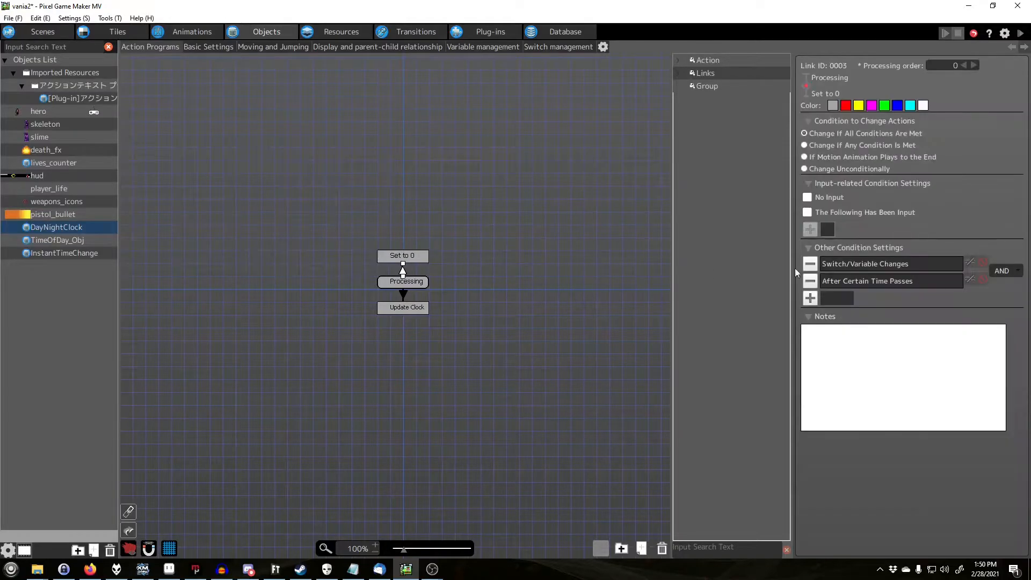
click(408, 256)
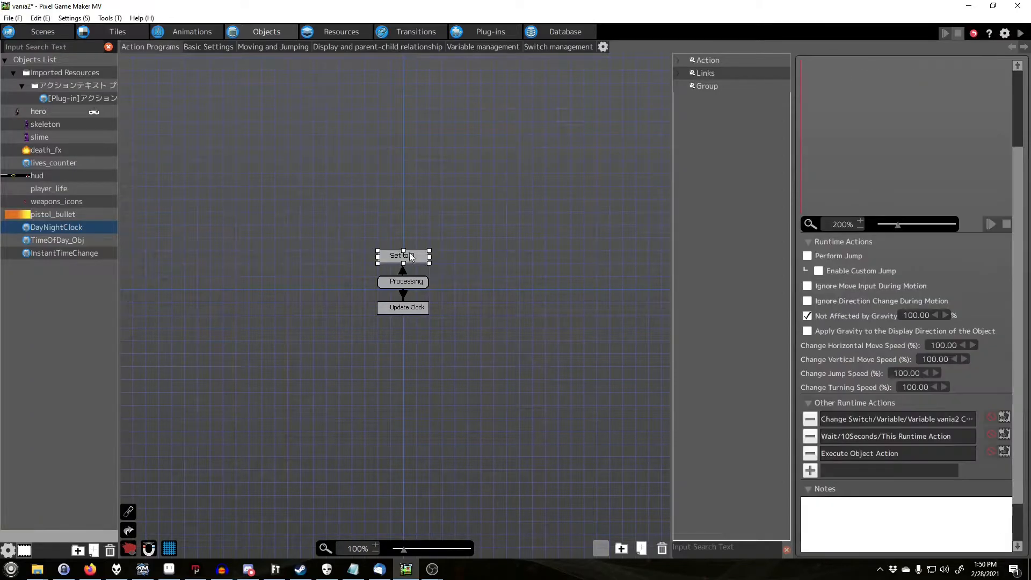
click(893, 420)
click(887, 437)
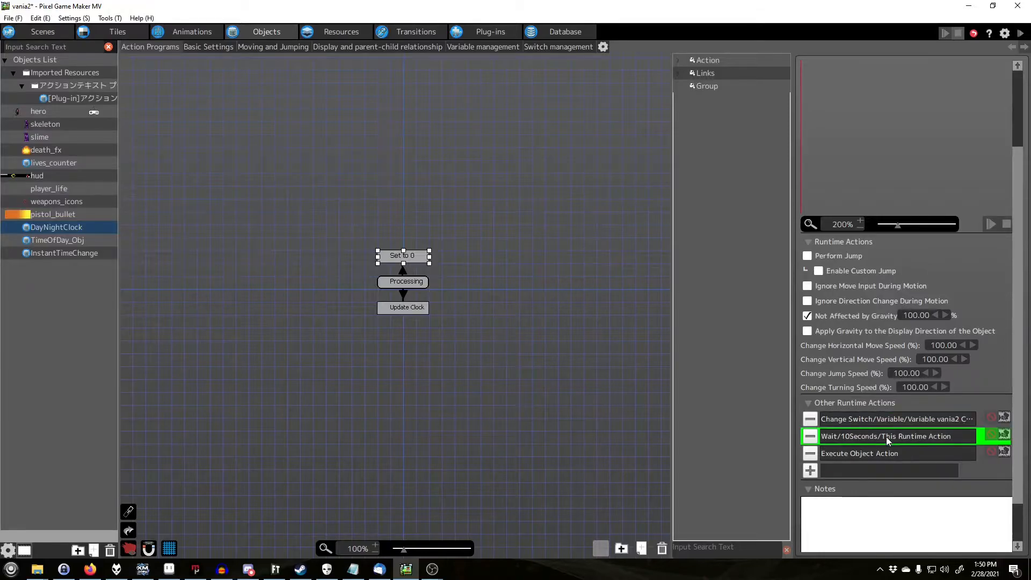
click(409, 282)
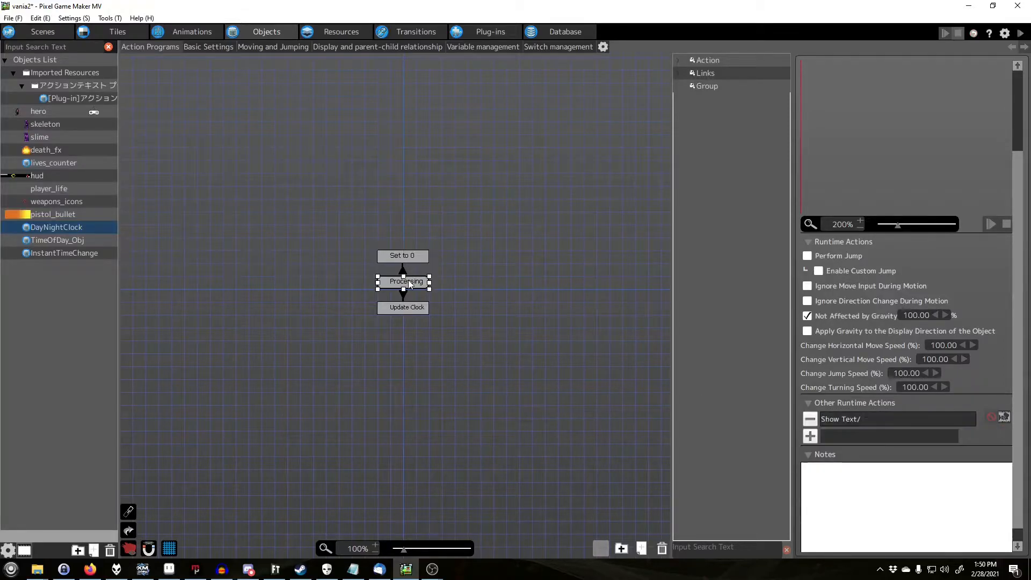
click(402, 294)
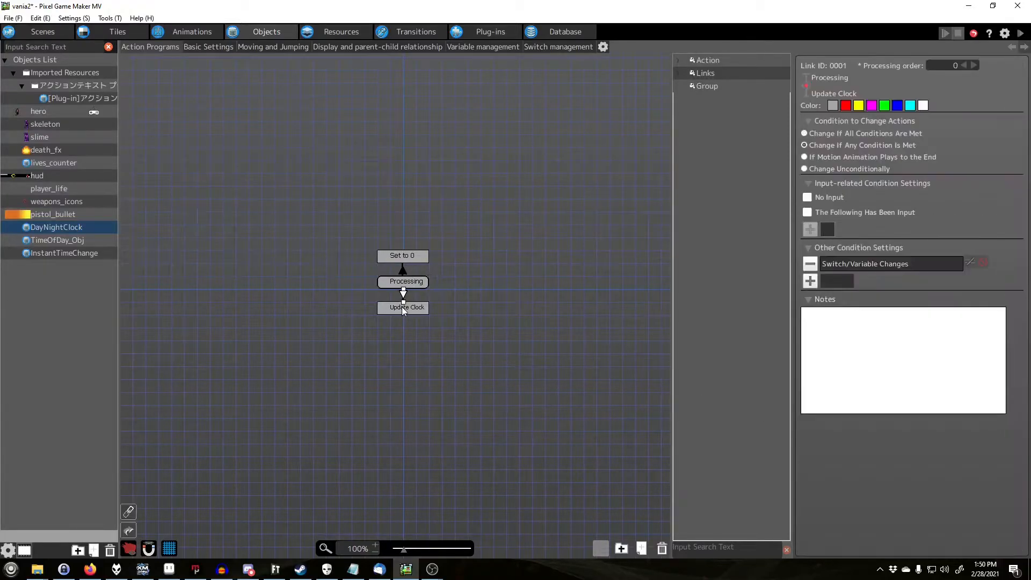
click(403, 309)
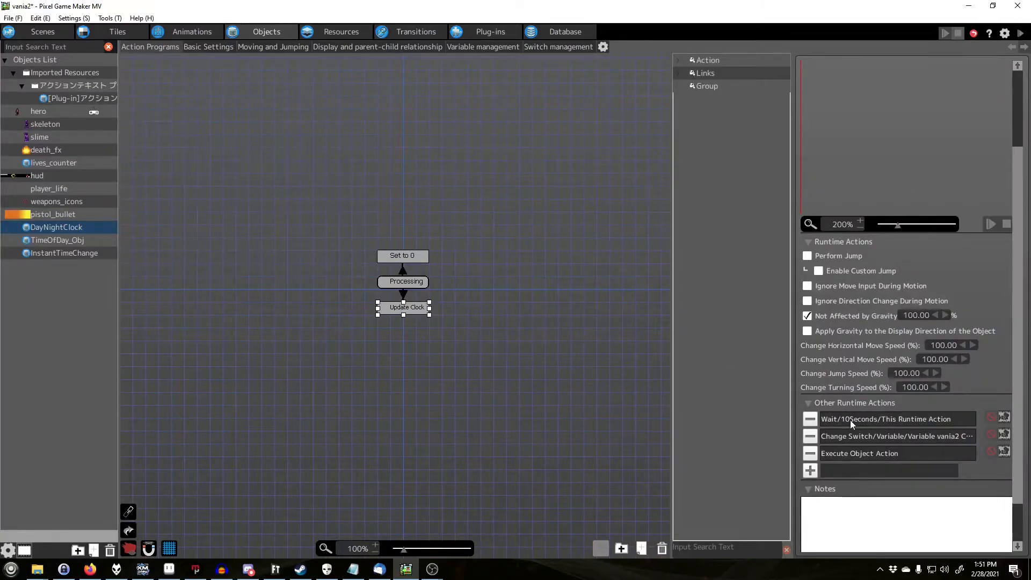
Delete the 10-second Wait entry from the runtime actions of Set to 0.
click(404, 257)
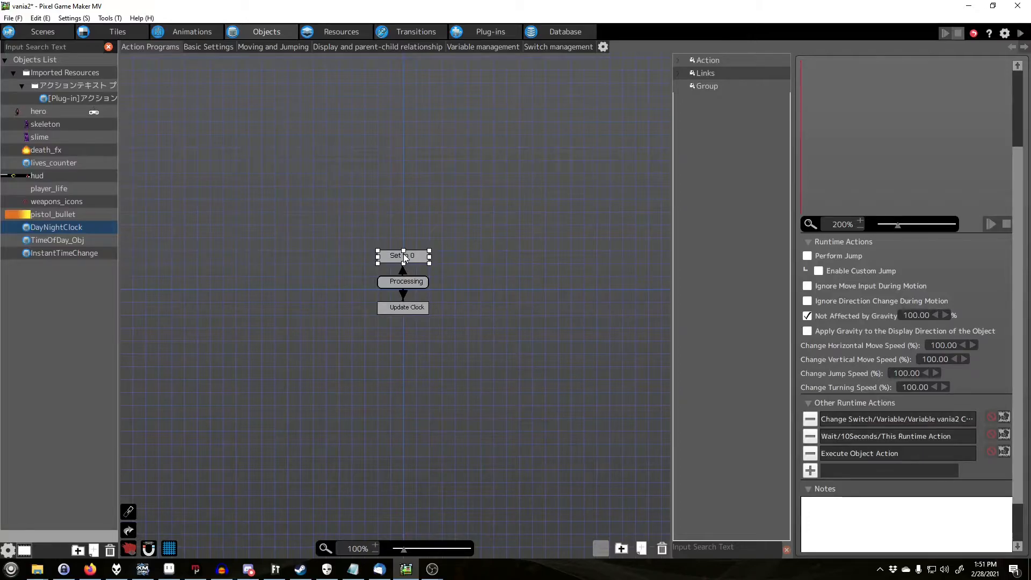
click(913, 434)
key(Delete)
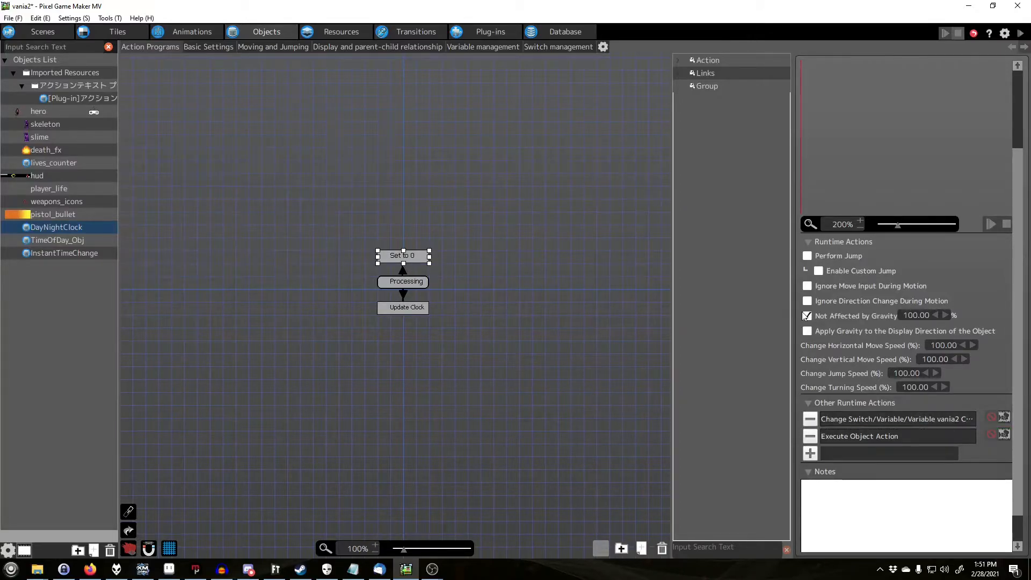
click(391, 166)
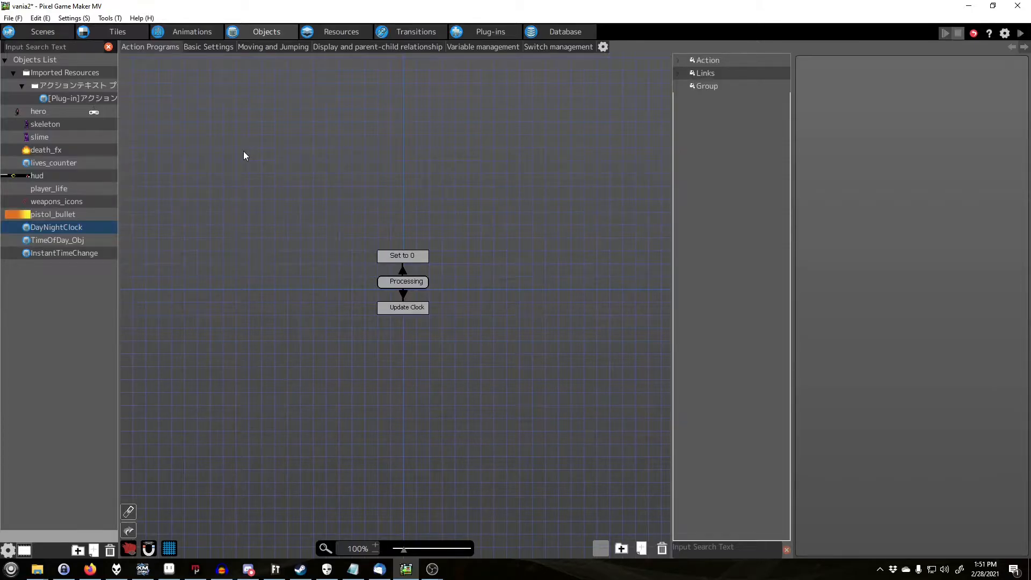
Review the link to Set to 0 and check which object and action its Execute Object Action entry targets.
click(404, 273)
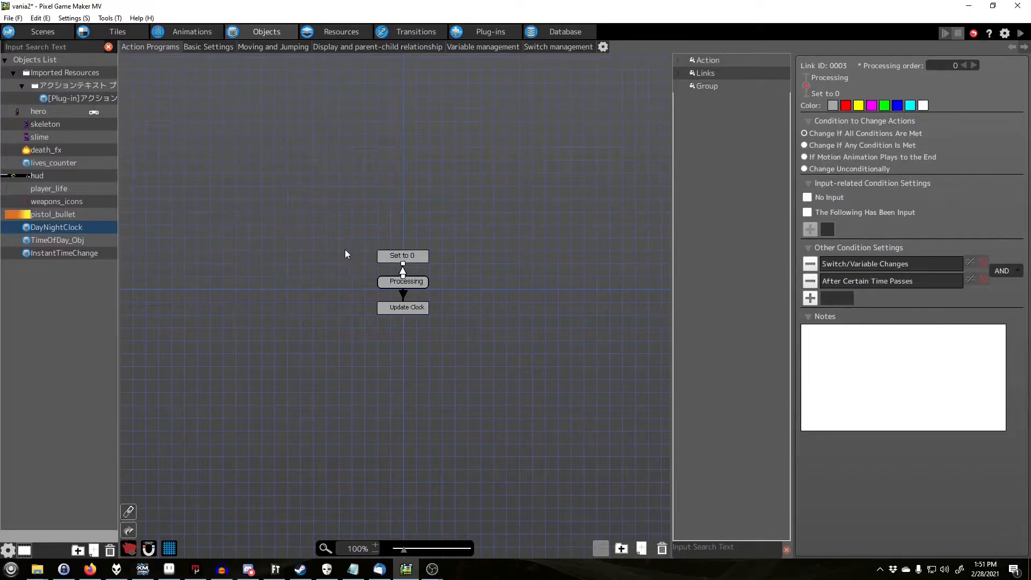
click(391, 257)
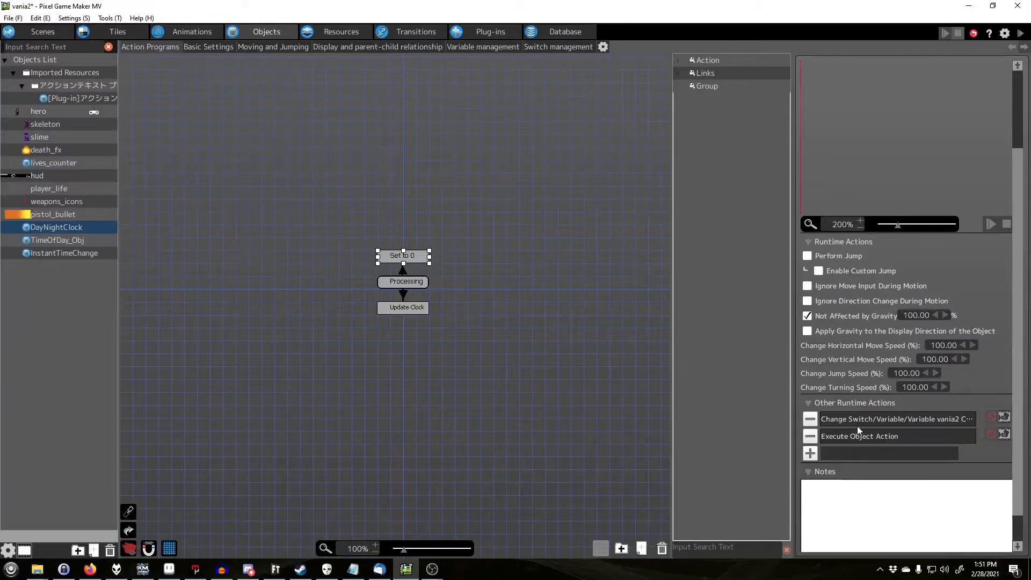
click(413, 283)
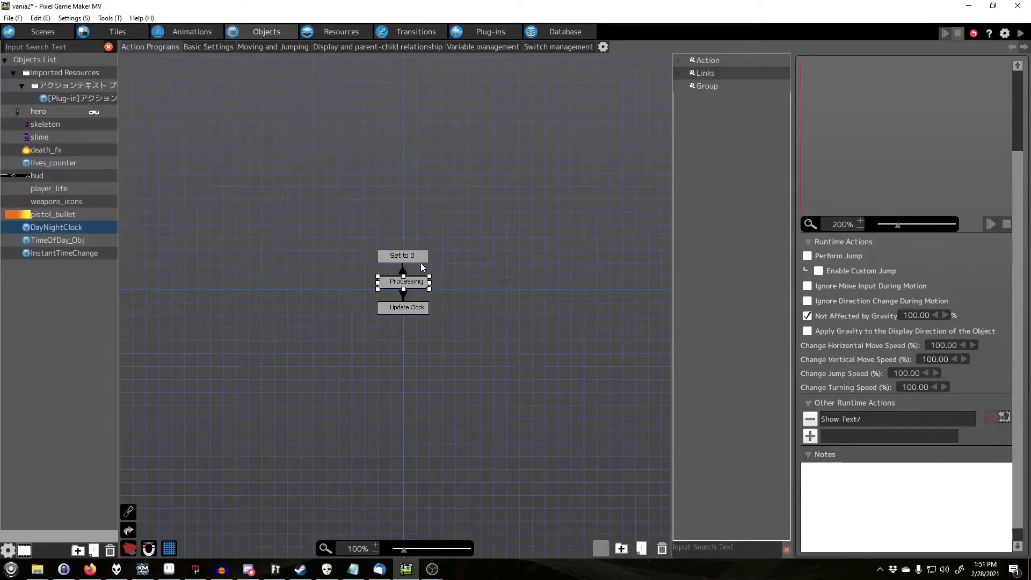
click(422, 258)
double_click(871, 436)
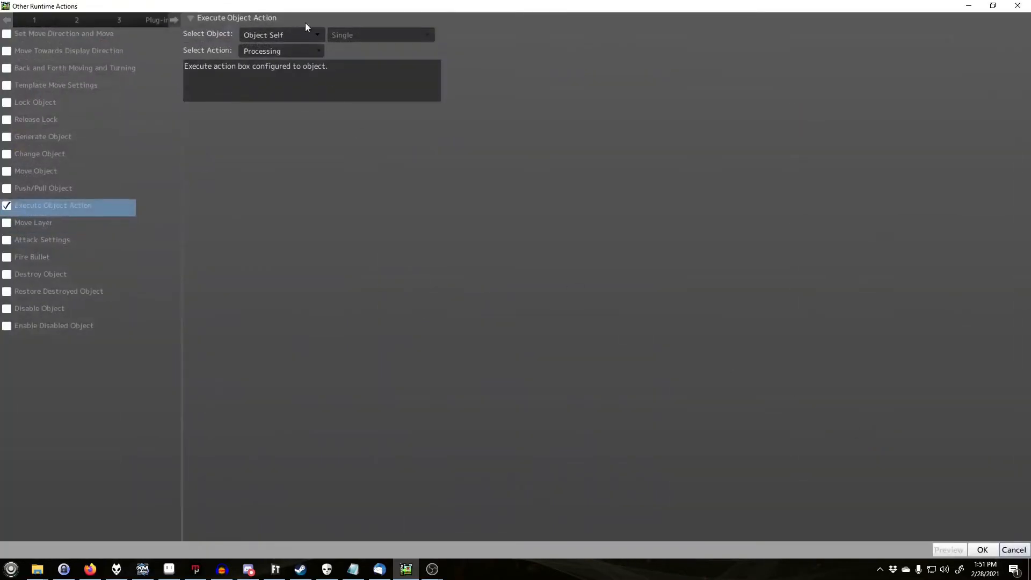
click(1013, 550)
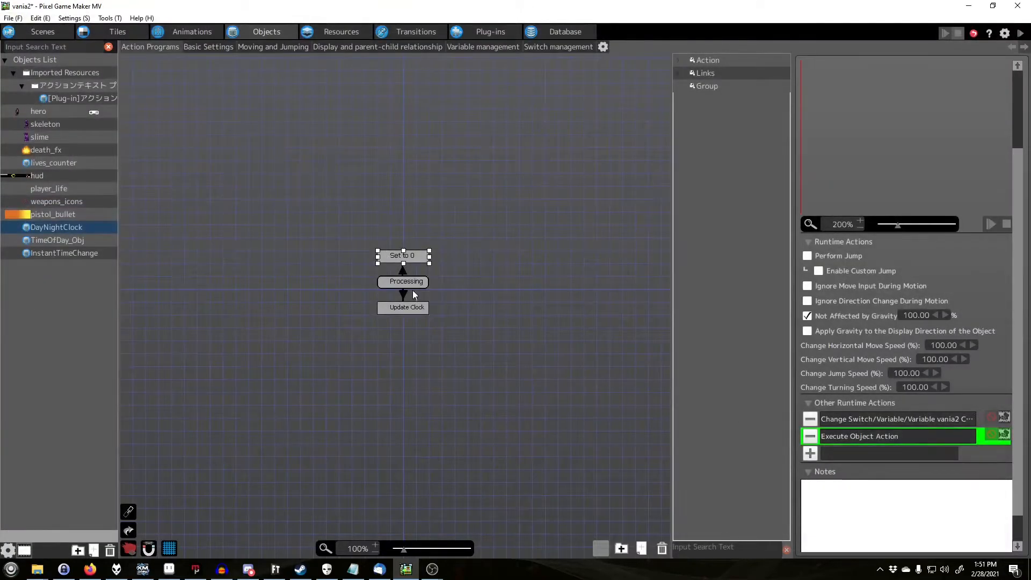
Review the condition on the link from Processing to Update Clock and the Change Switch/Variable entry of Update Clock.
click(404, 295)
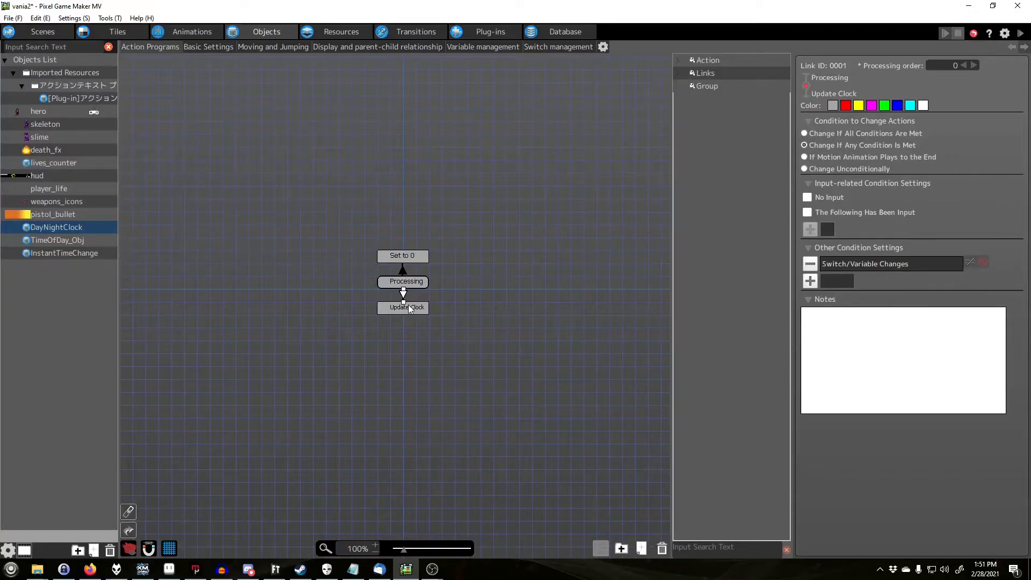
click(409, 306)
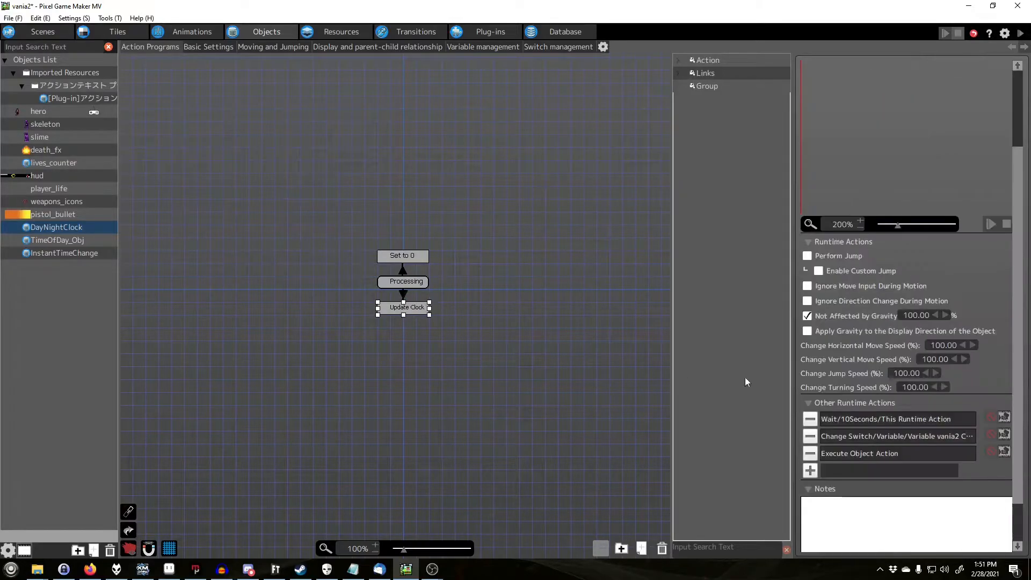
click(905, 431)
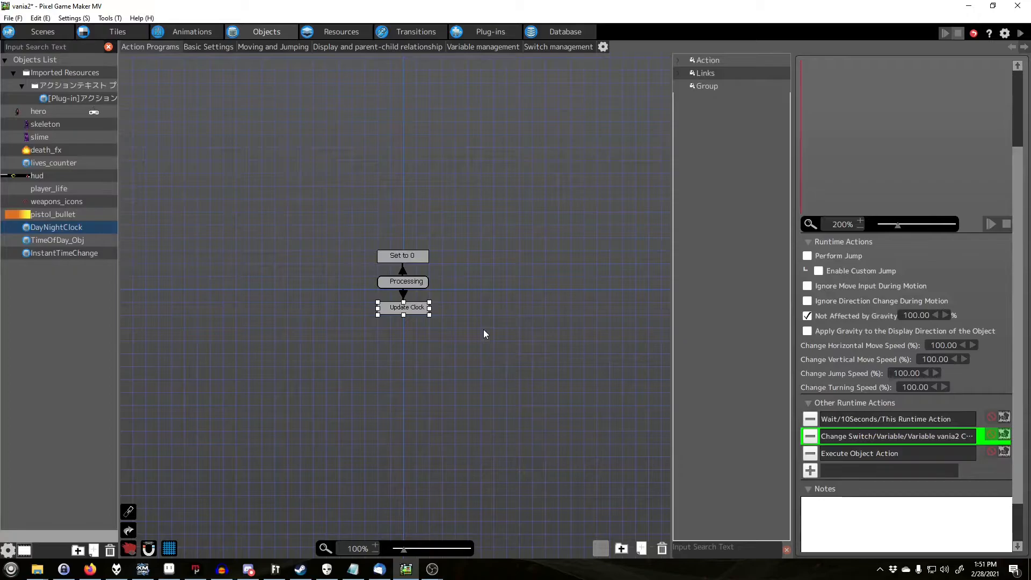
Recheck the Time variable condition on the link from Processing to Set to 0, leaving it as is, and clear the selection.
click(404, 269)
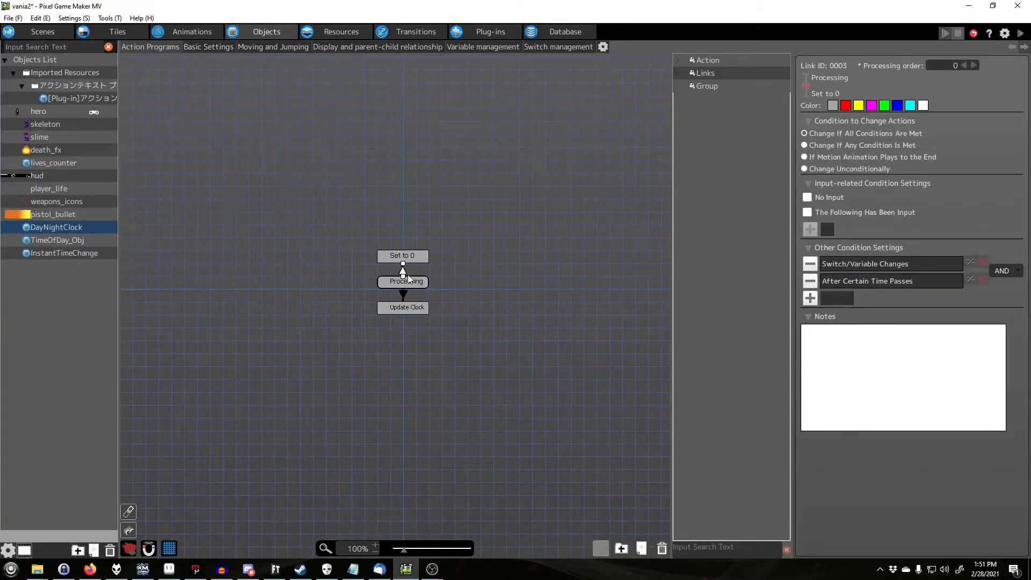
double_click(868, 261)
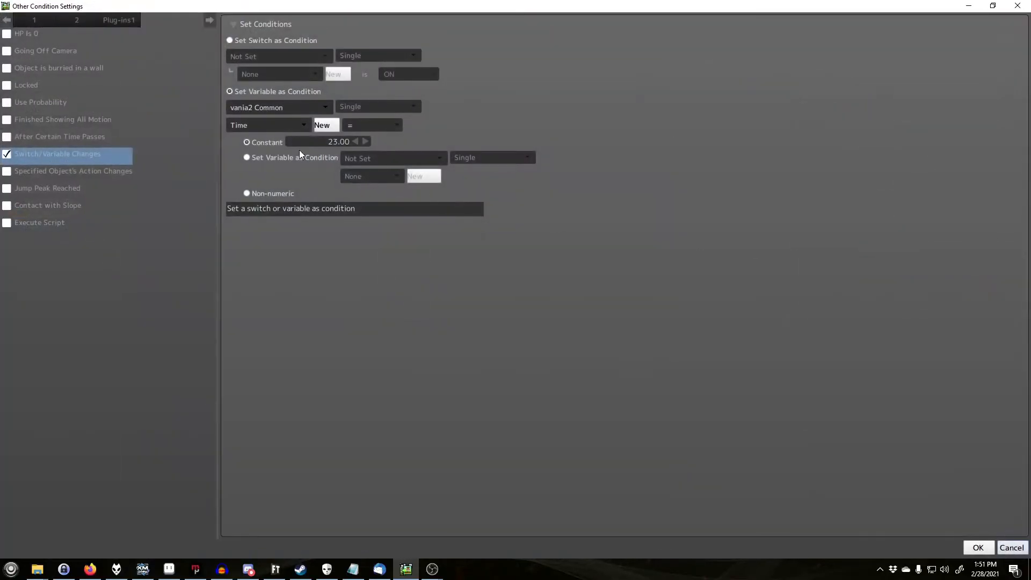
click(1012, 548)
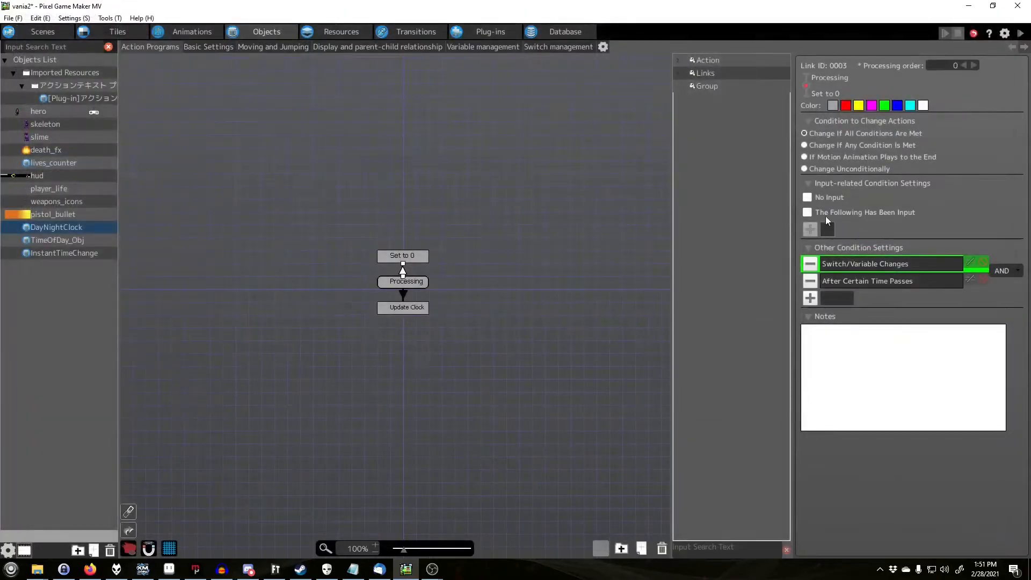
click(464, 210)
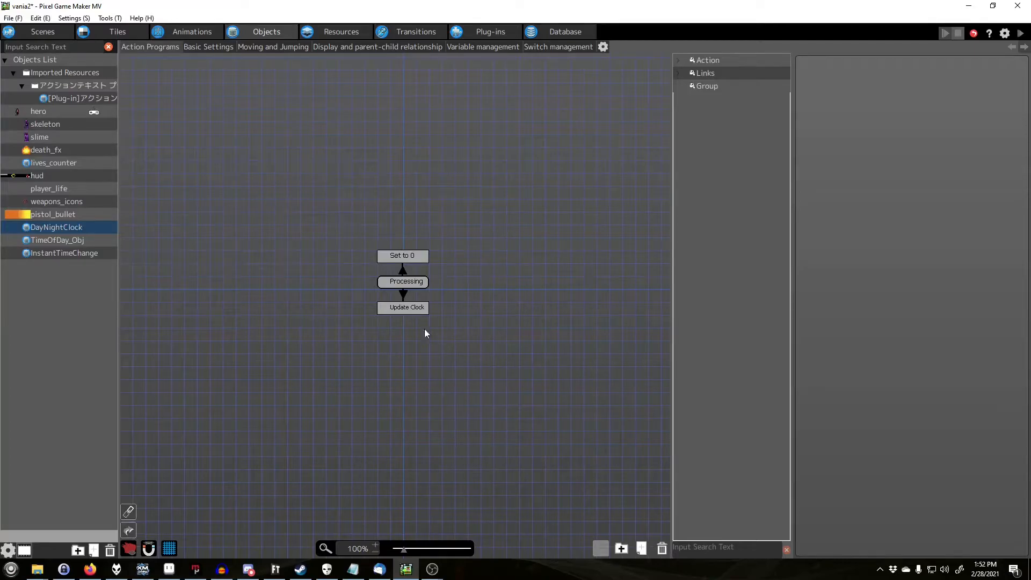
Examine the action layout of the InstantTimeChange object and check the runtime settings of its Init action.
click(53, 240)
click(59, 256)
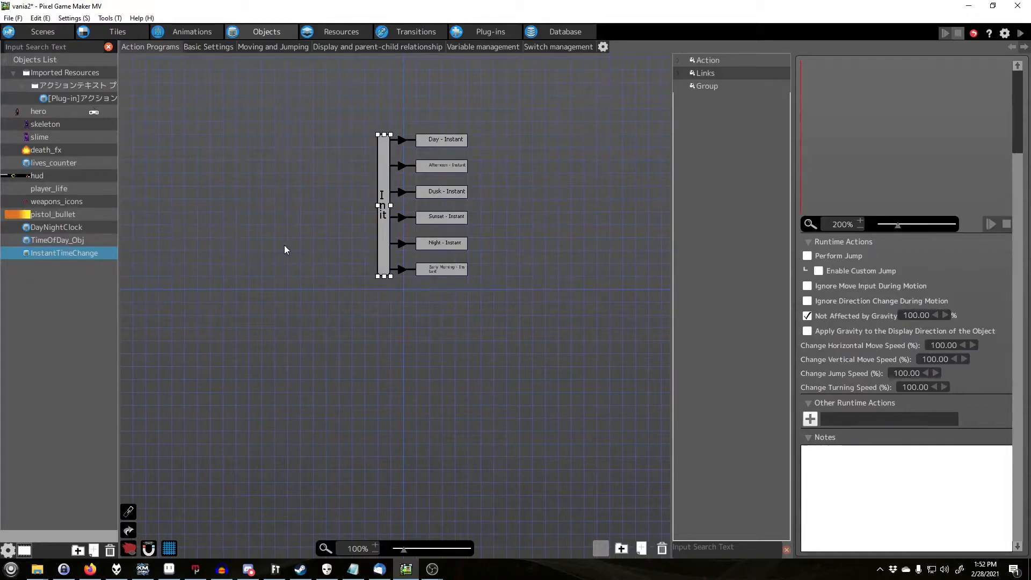
click(52, 253)
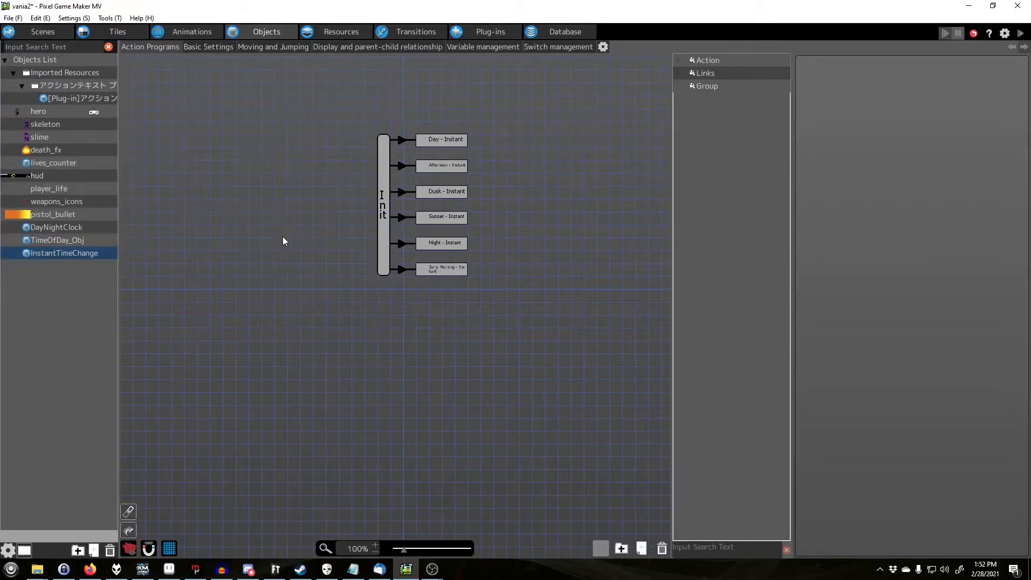
click(382, 202)
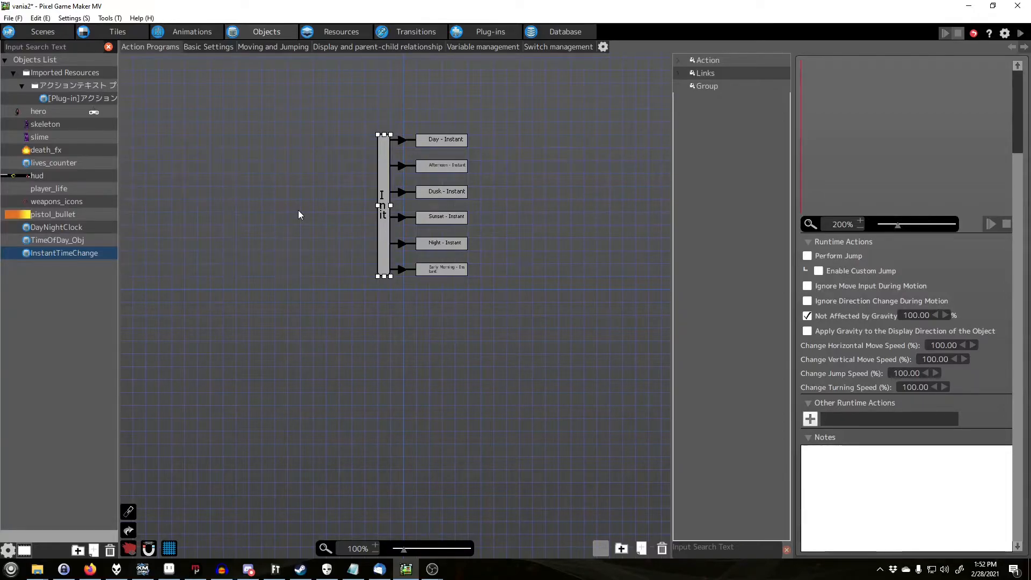
click(299, 214)
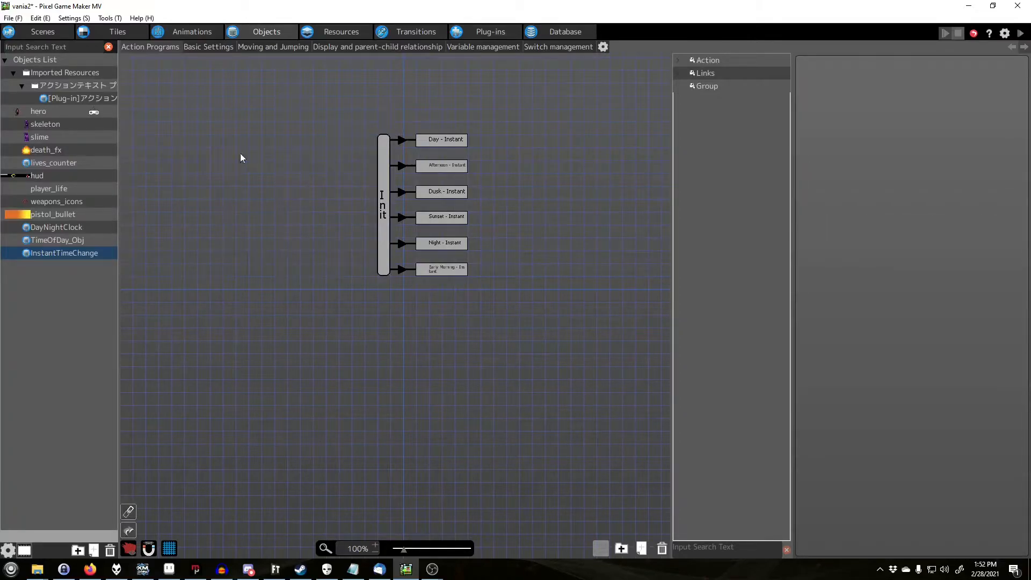
Examine the above, main, tiles and back layers of the outside_home scene to see what each one holds.
click(40, 33)
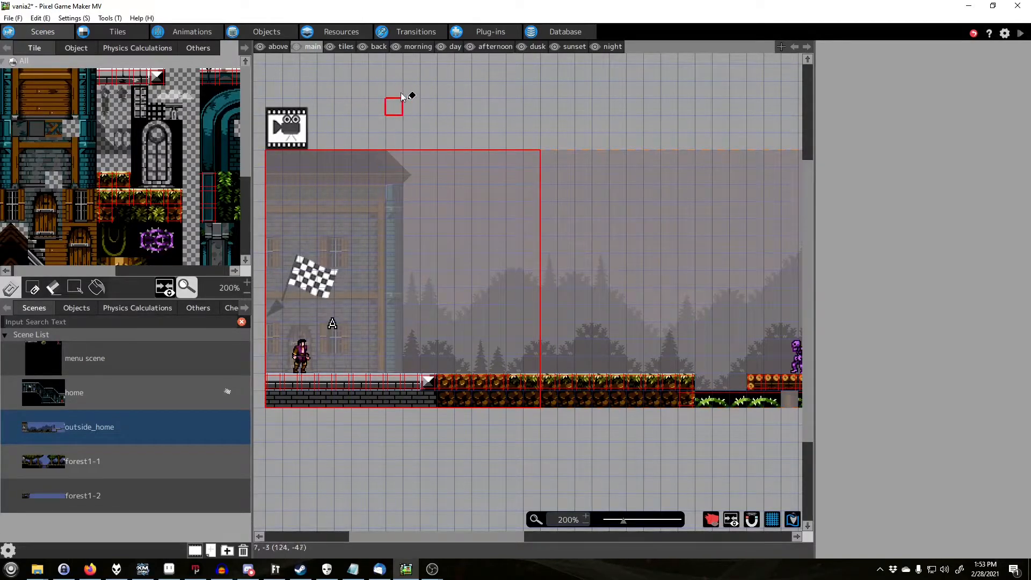
click(277, 47)
click(310, 47)
click(345, 47)
click(376, 47)
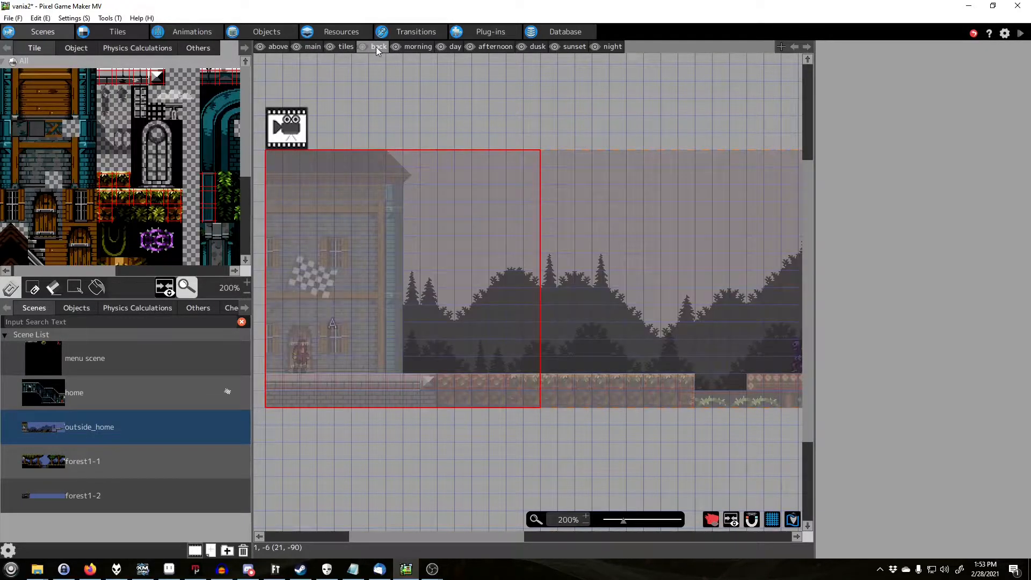
click(275, 47)
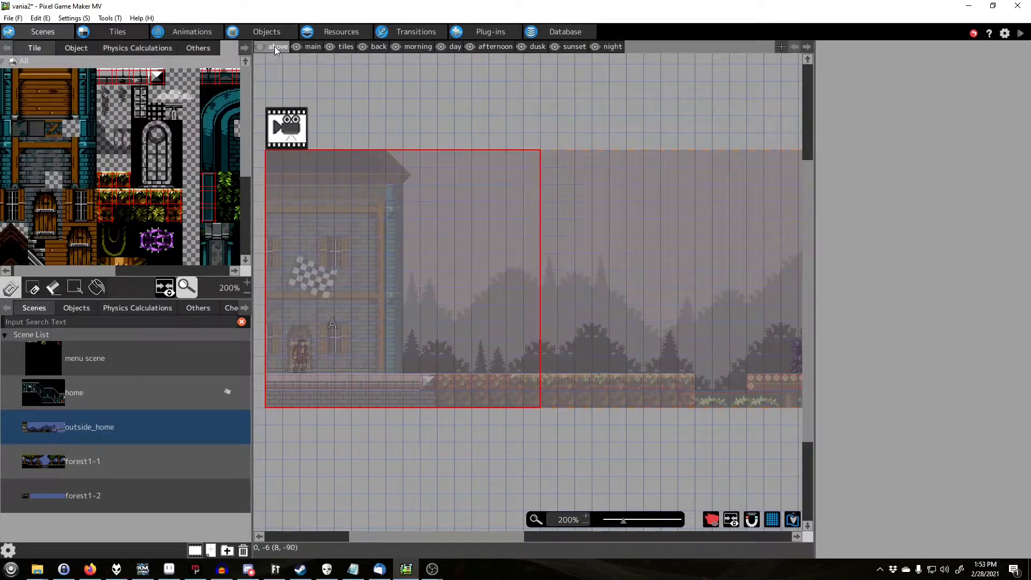
click(314, 47)
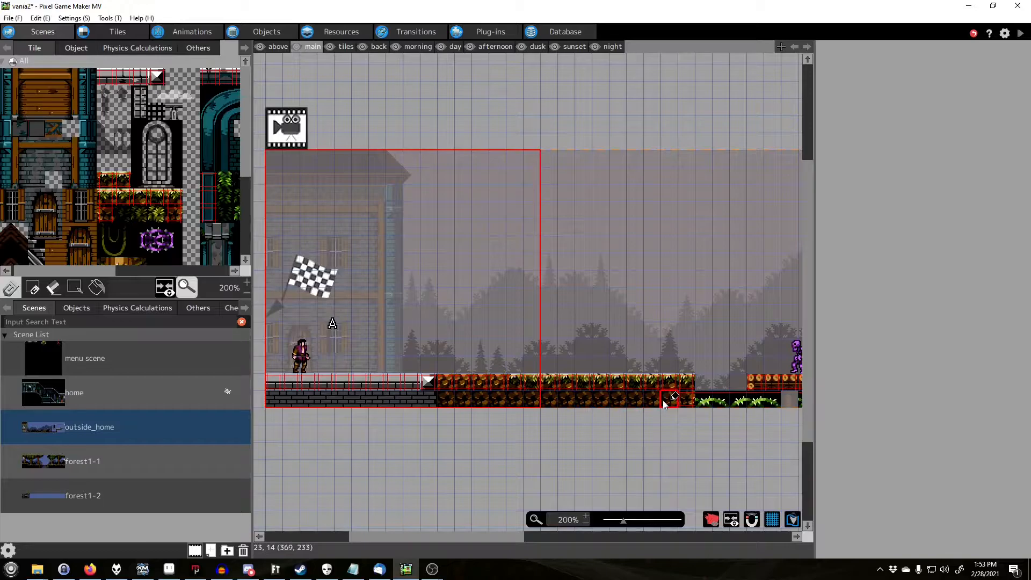
click(344, 47)
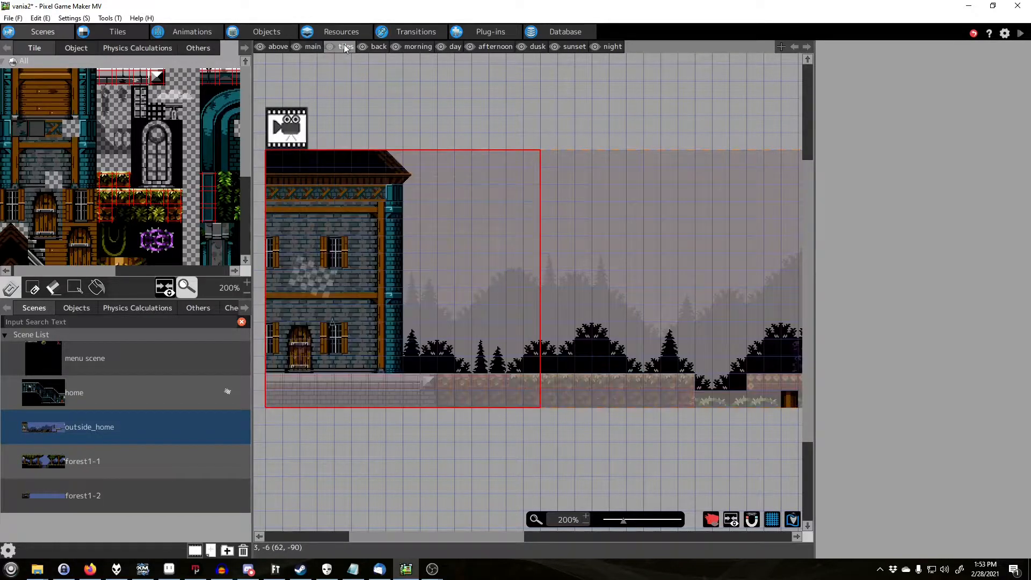
drag(481, 534, 510, 526)
click(379, 47)
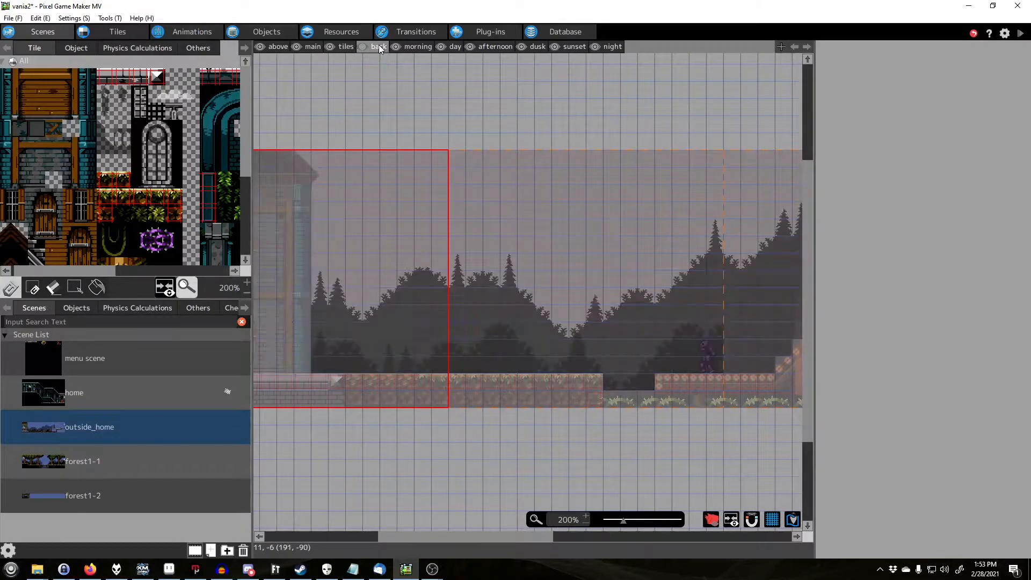
mouse_move(460, 540)
mouse_down()
mouse_move(410, 536)
mouse_move(451, 536)
mouse_up()
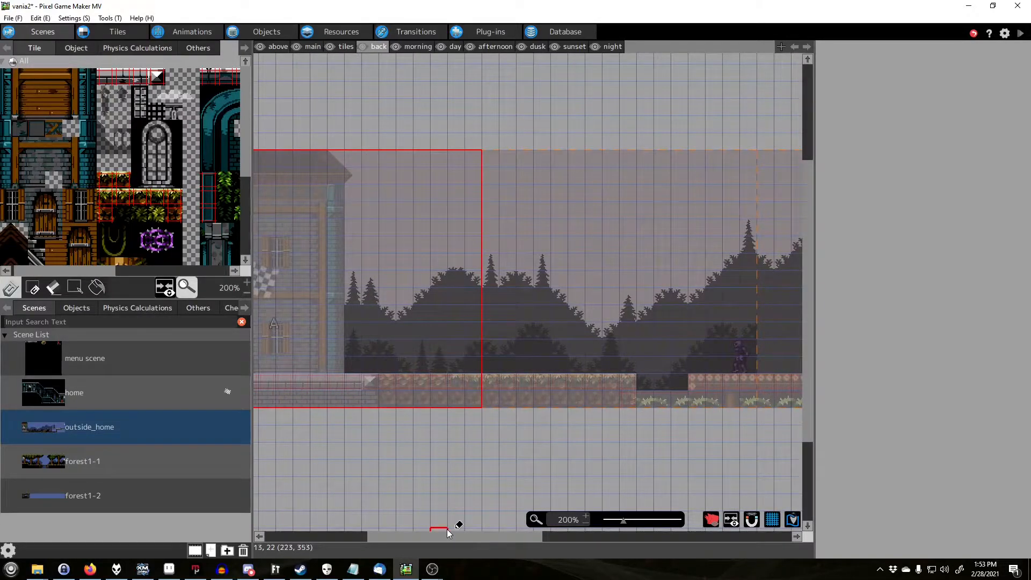
drag(449, 534, 427, 521)
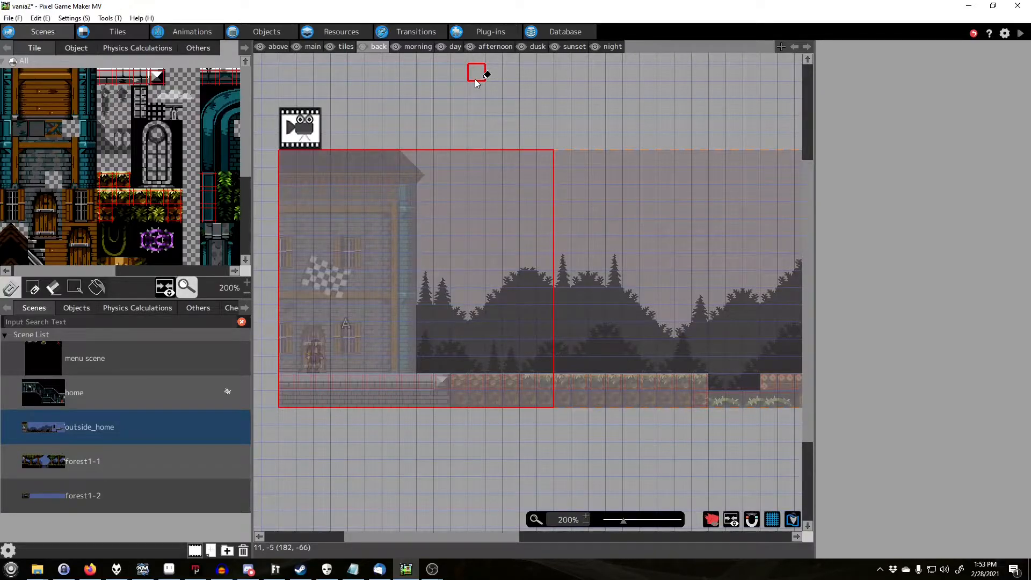
Compare the morning, day, afternoon, dusk, sunset and night sky layers of the outside_home scene.
click(421, 47)
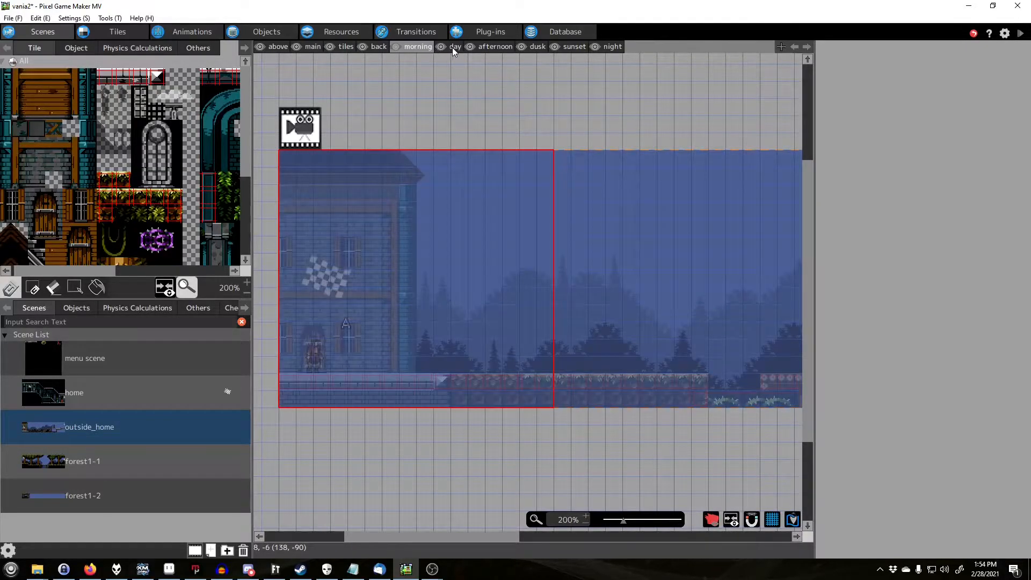
click(454, 48)
click(496, 48)
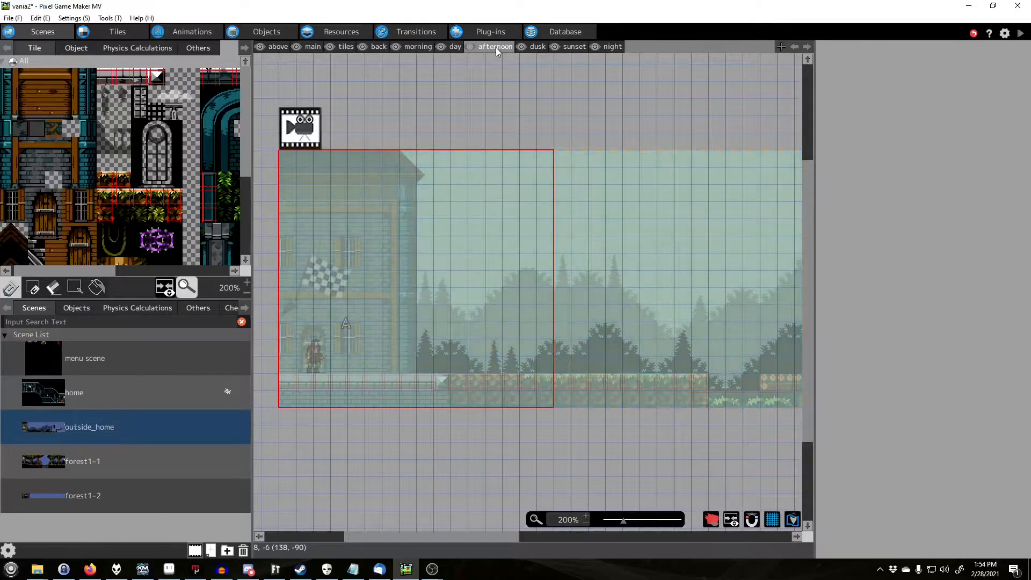
click(537, 47)
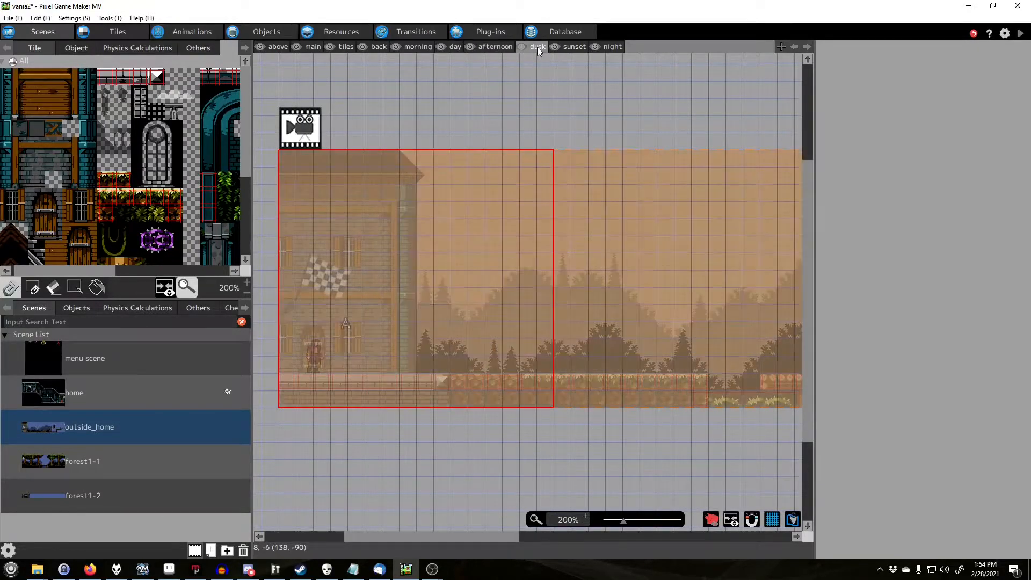
click(572, 47)
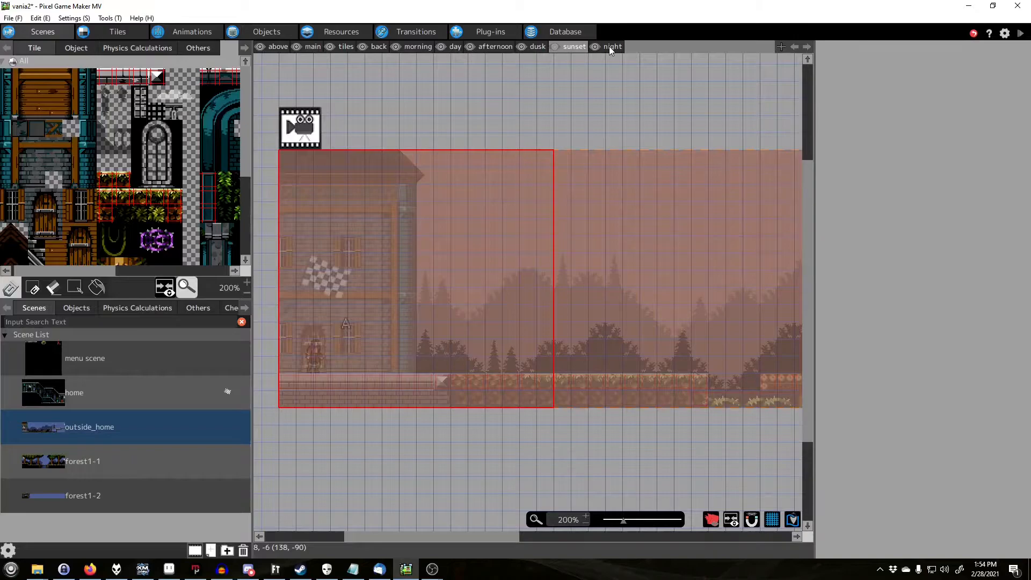
click(610, 46)
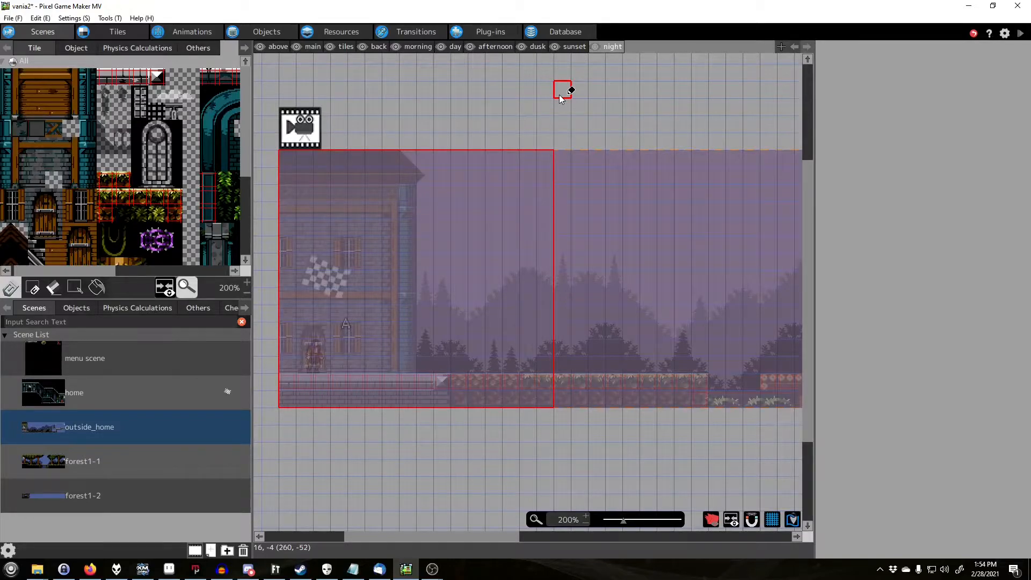
click(452, 47)
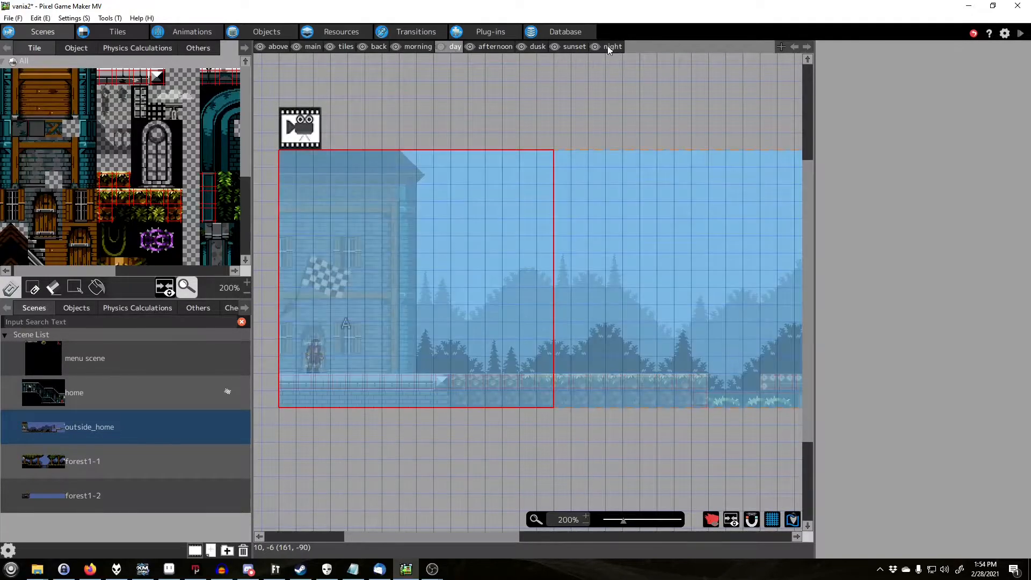
click(610, 47)
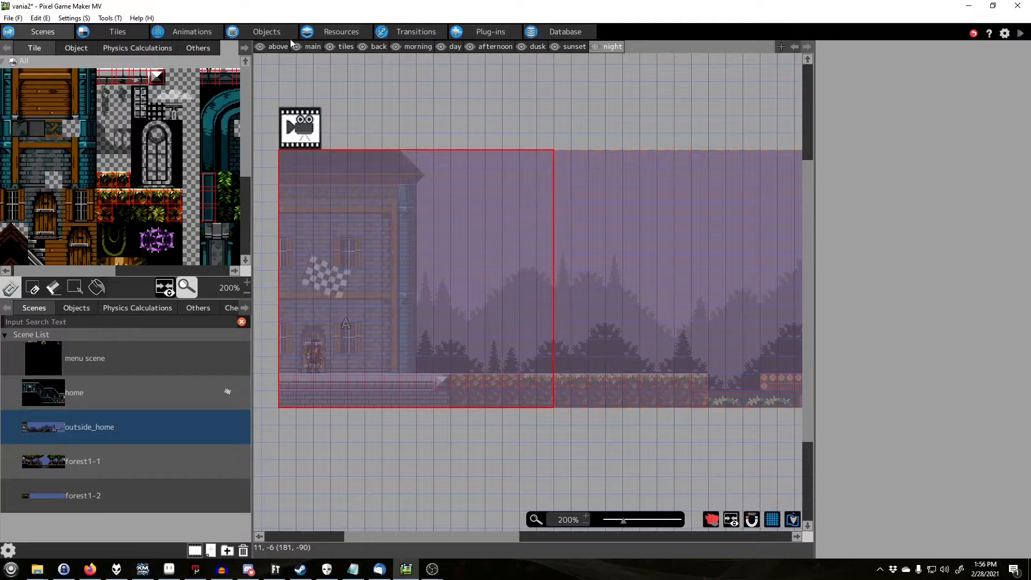
Return to the InstantTimeChange object and review its Init action and the runtime actions of Early Morning - Instant.
click(259, 30)
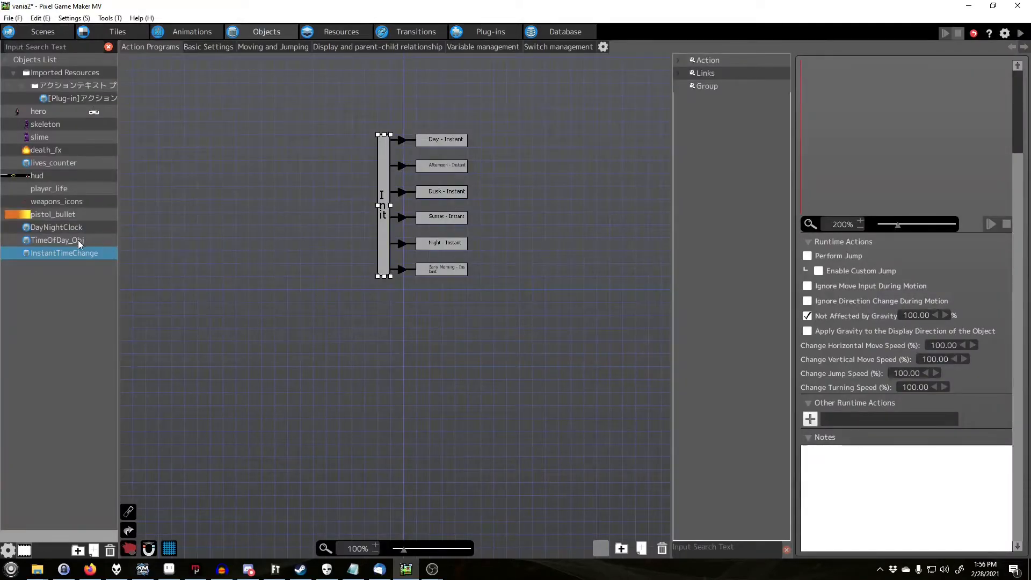
click(259, 225)
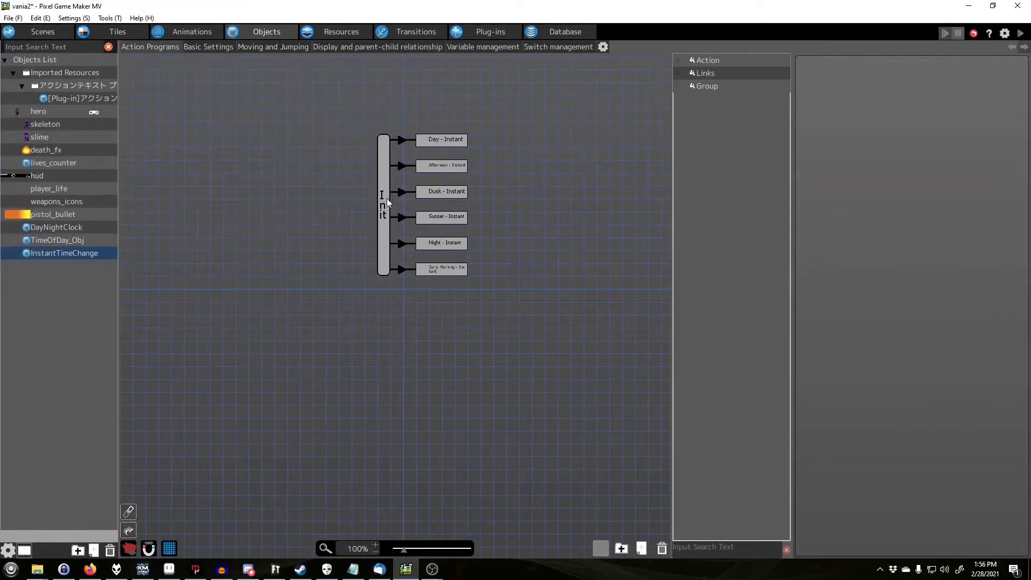
click(386, 200)
click(417, 99)
click(386, 186)
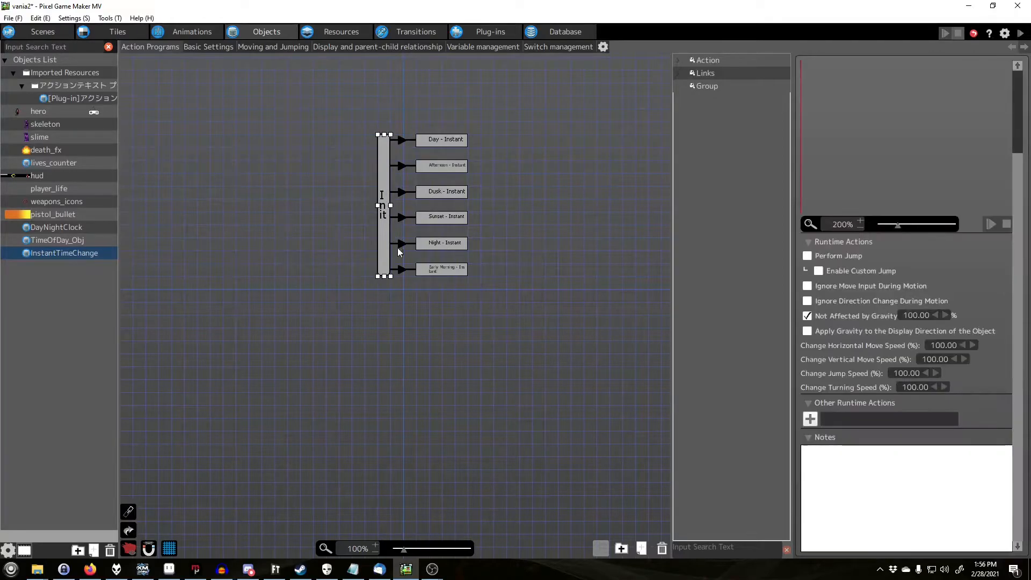
click(420, 345)
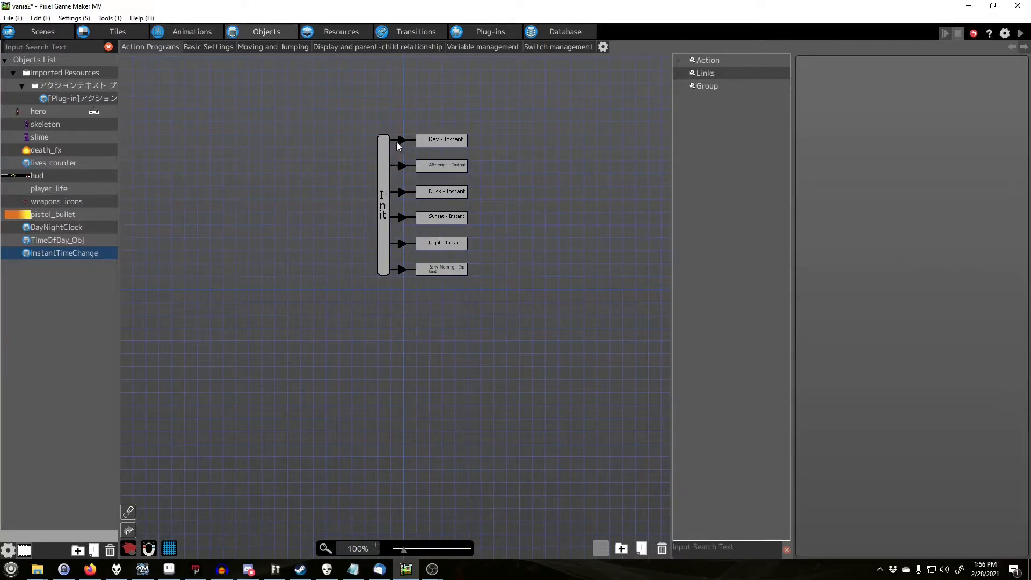
click(437, 270)
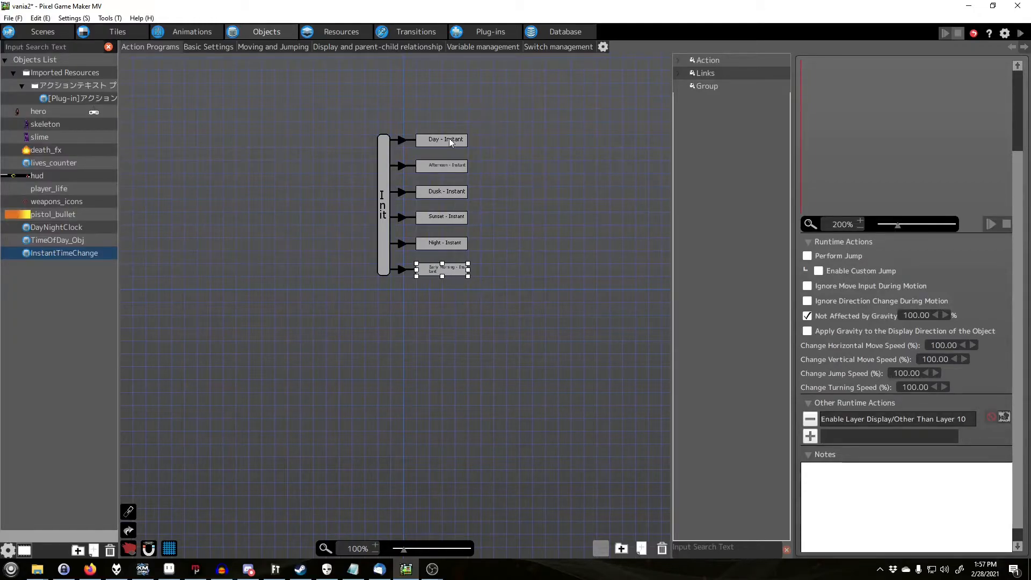
click(421, 299)
Review both Switch/Variable Changes conditions on the link from Init to Early Morning - Instant, leaving them as is.
click(402, 269)
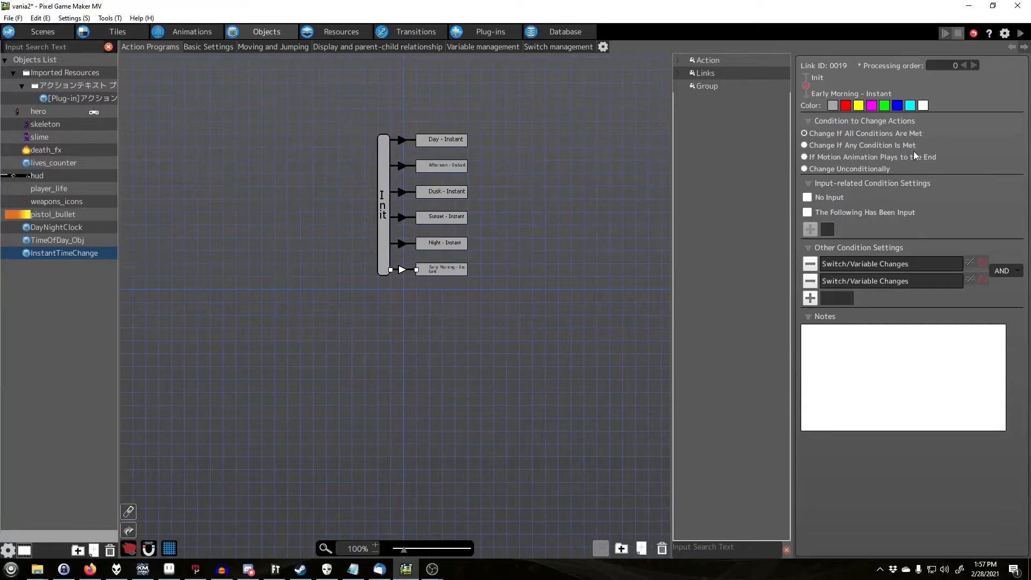
double_click(851, 263)
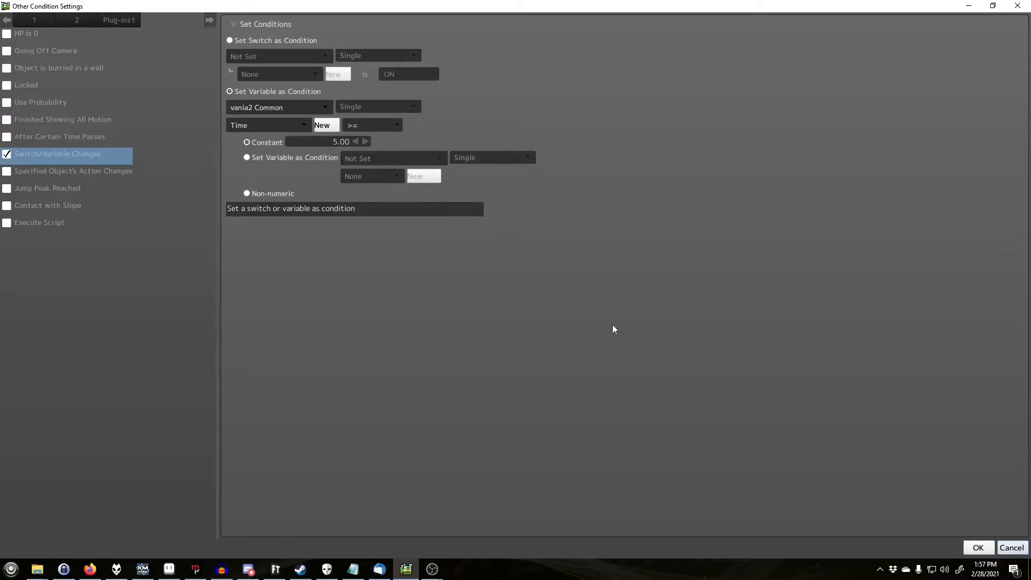
click(1008, 548)
double_click(892, 281)
click(1012, 548)
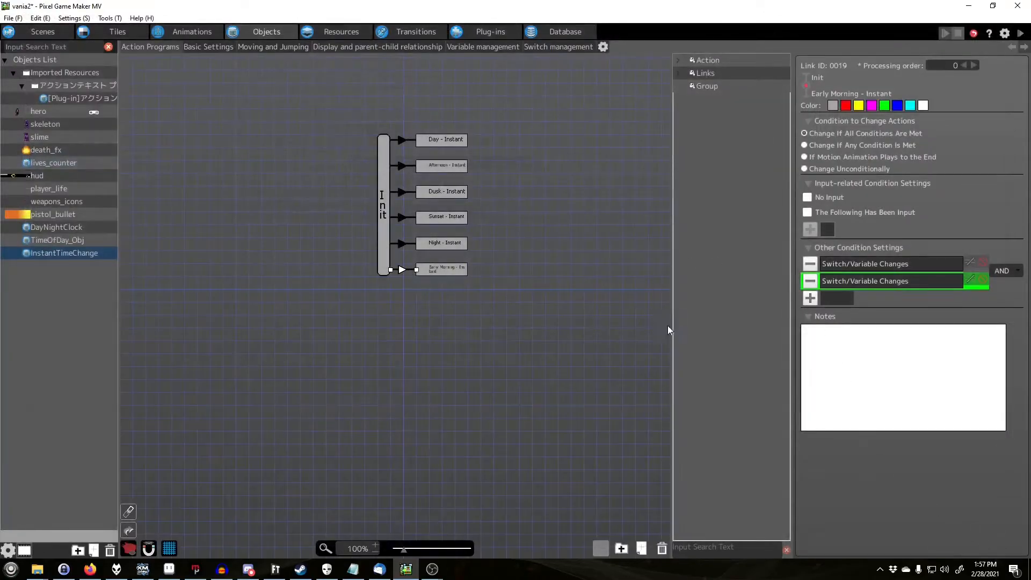
Check the layer settings of the Enable Layer Display entry in the Early Morning - Instant action without changing them.
click(443, 270)
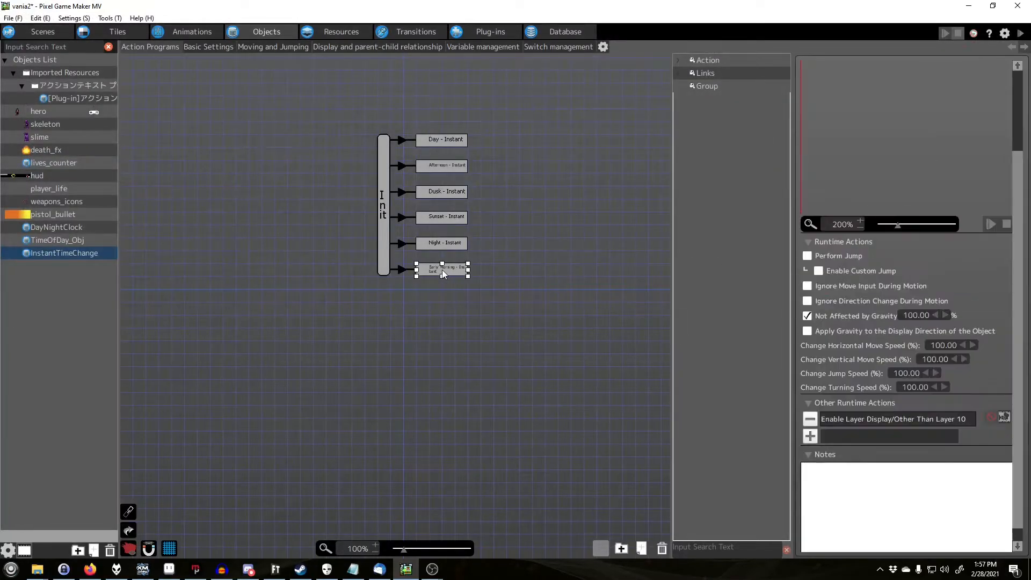
double_click(898, 421)
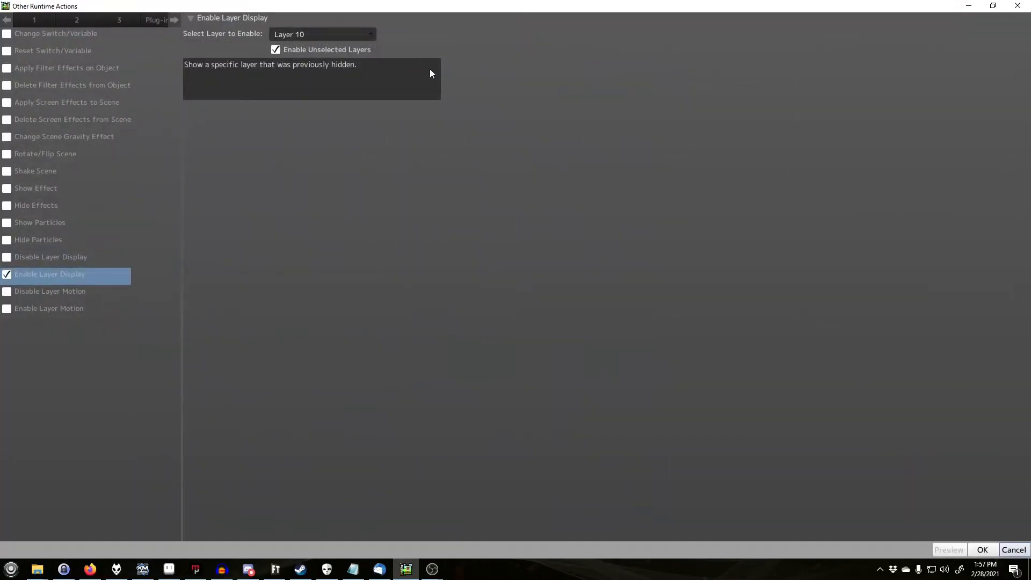
click(1014, 550)
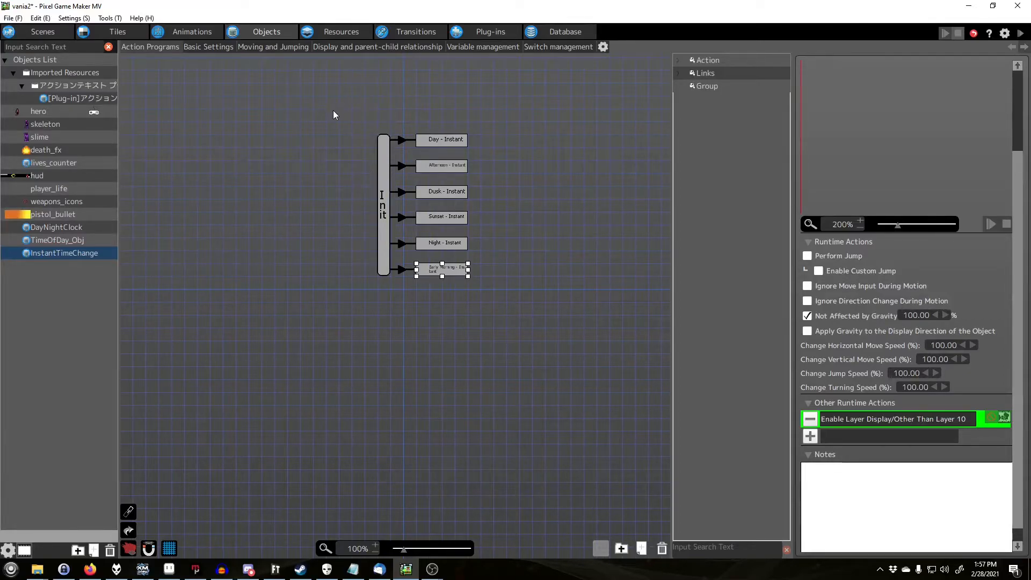
Go to the morning layer of the outside_home scene, pick its dark blue colour tile and try the fill tool before restoring the pen.
click(43, 31)
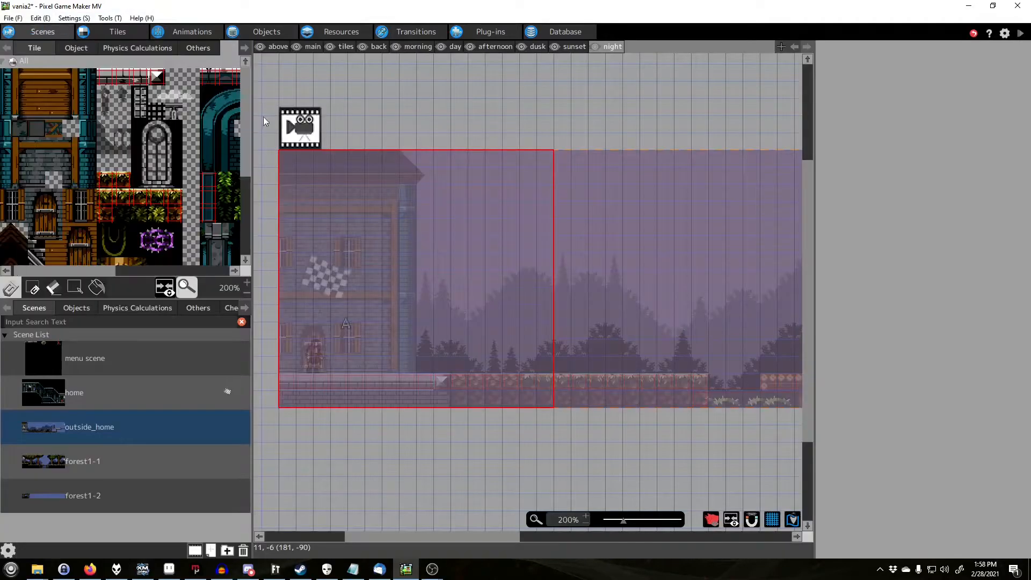
click(418, 46)
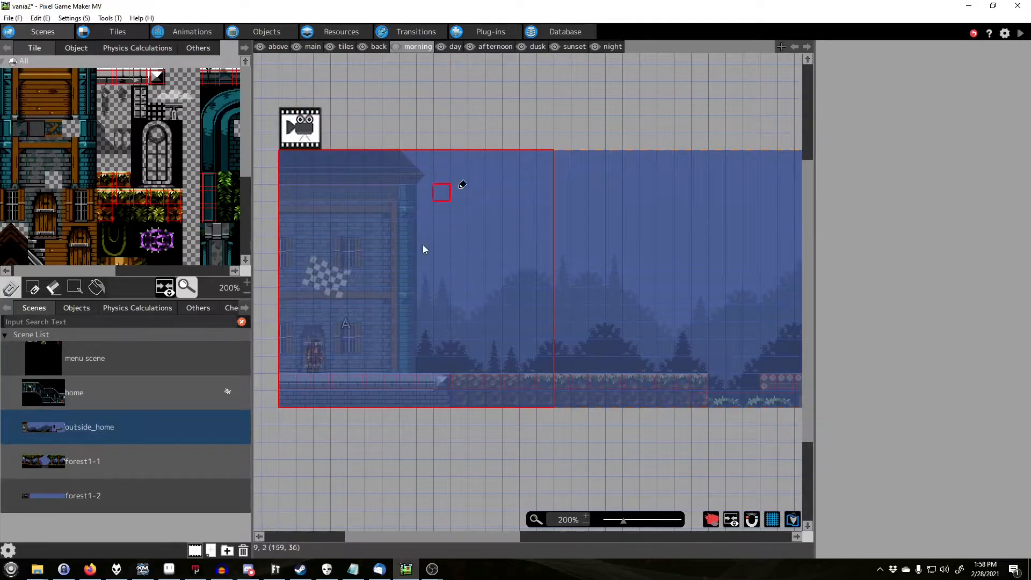
scroll(241, 173, down, 3)
scroll(241, 174, down, 1)
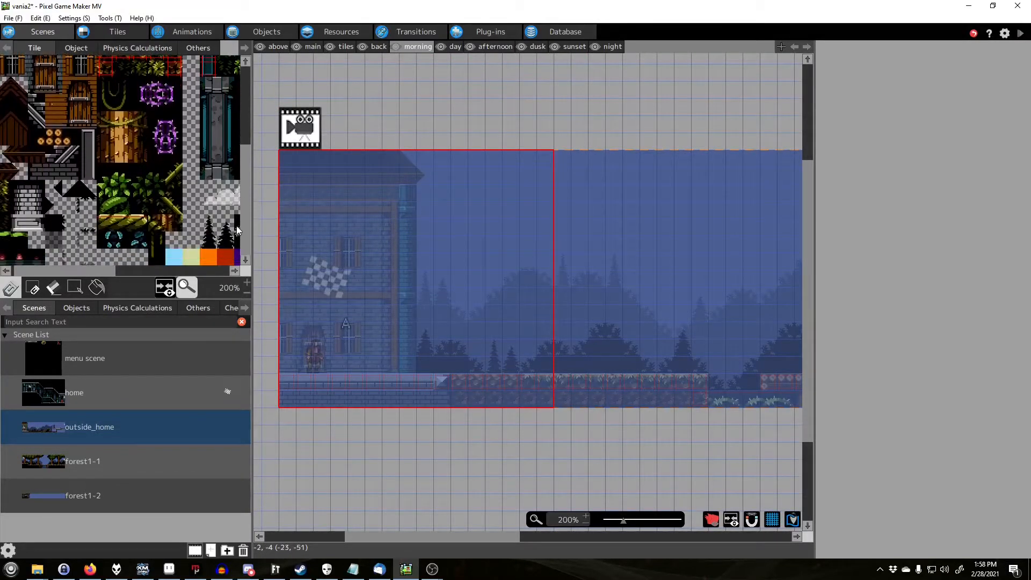
drag(71, 270, 127, 273)
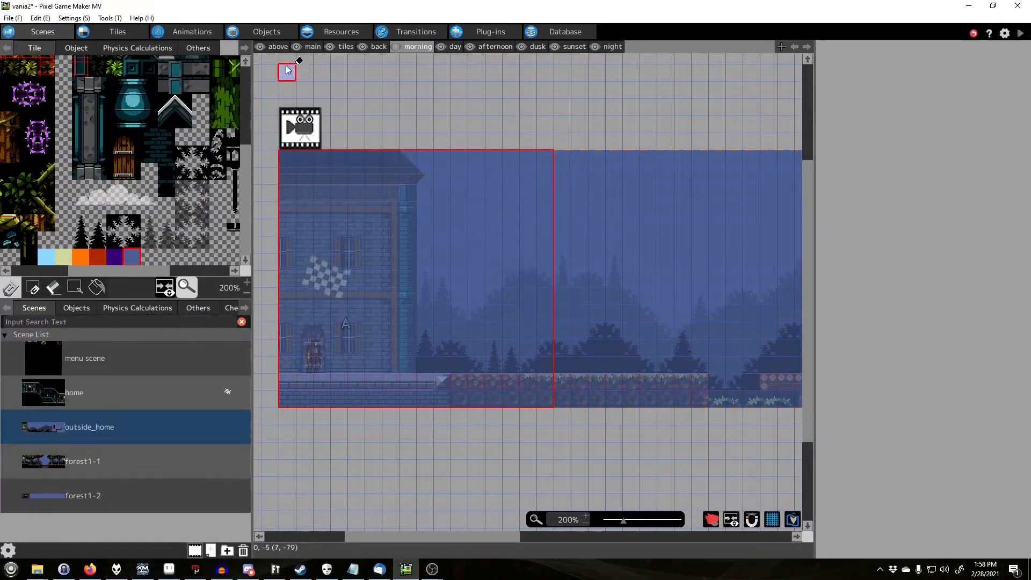
click(97, 288)
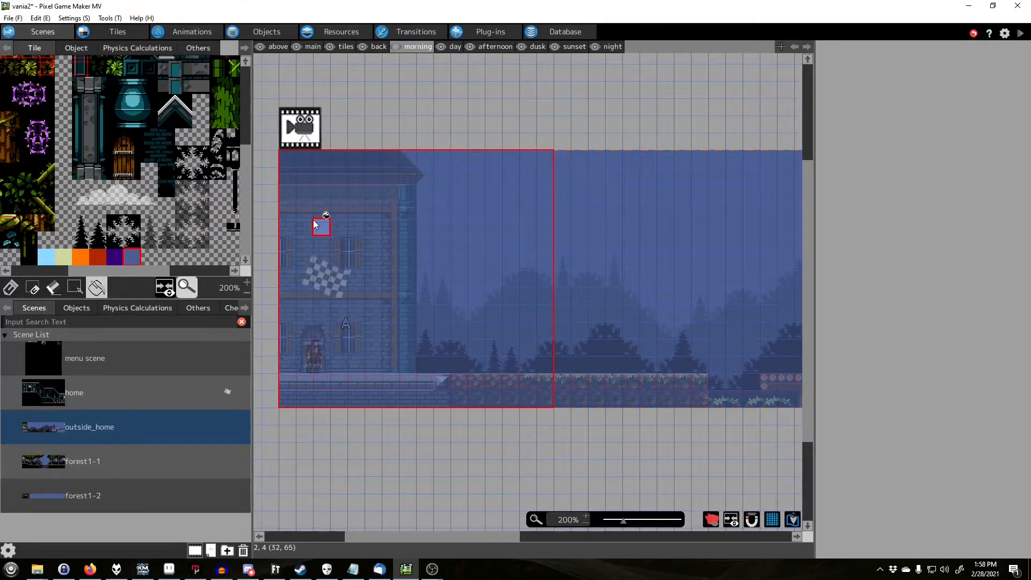
click(10, 292)
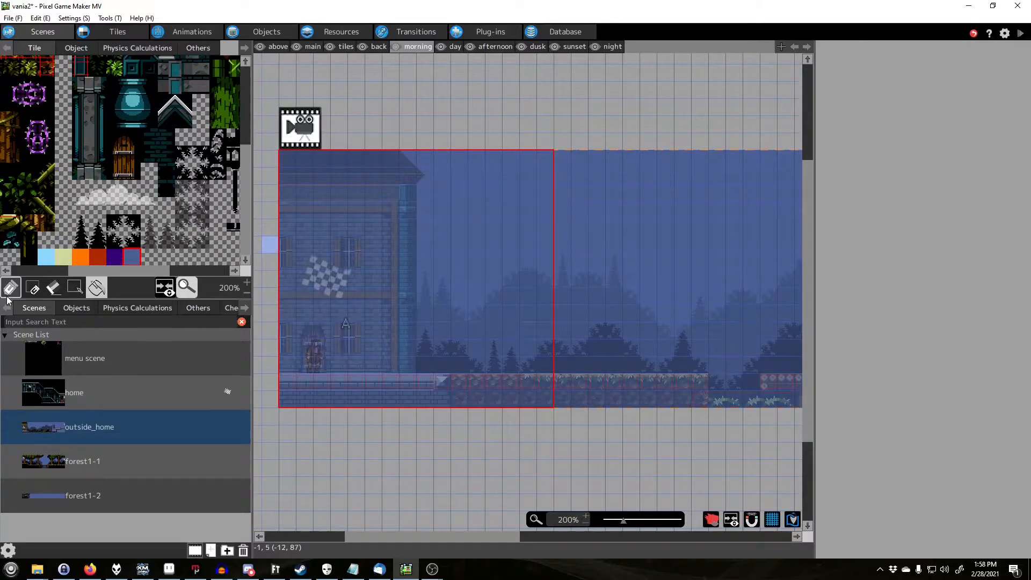
Return to the InstantTimeChange object's action program and review the runtime actions of Early Morning - Instant.
click(259, 28)
click(391, 280)
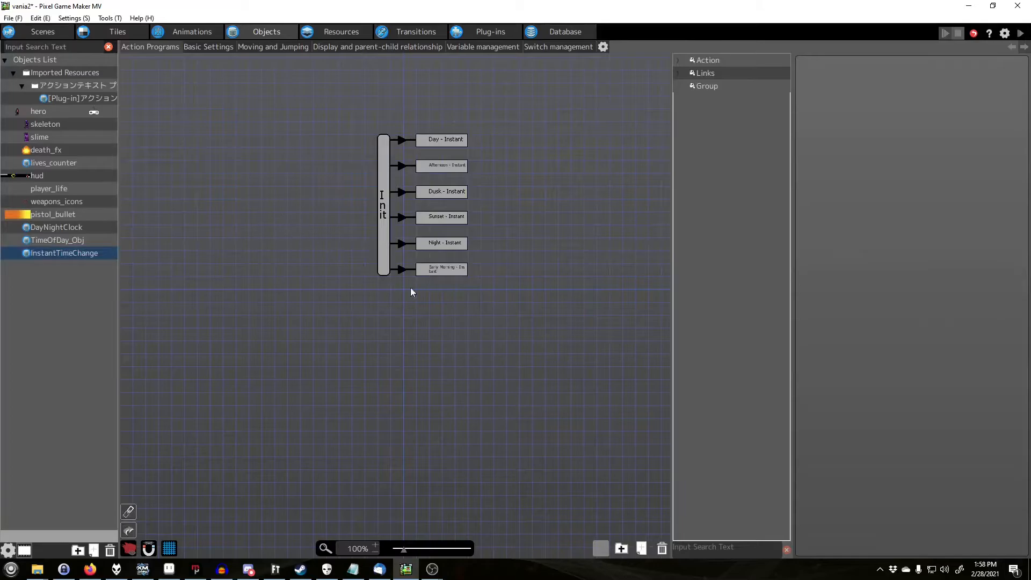
click(443, 273)
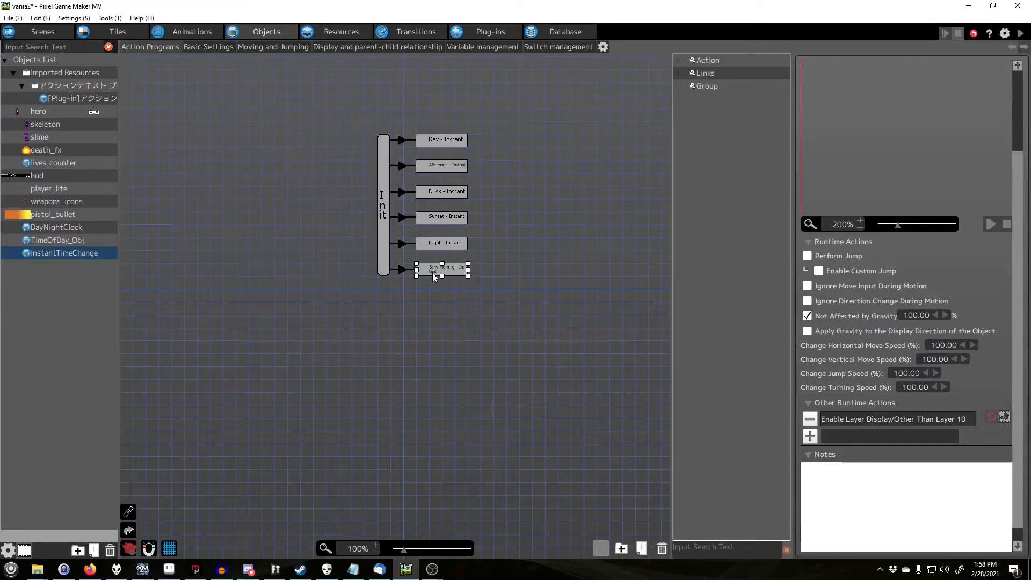
Review both Switch/Variable Changes conditions on the link from Init to Day - Instant, leaving them as is.
click(433, 141)
click(401, 141)
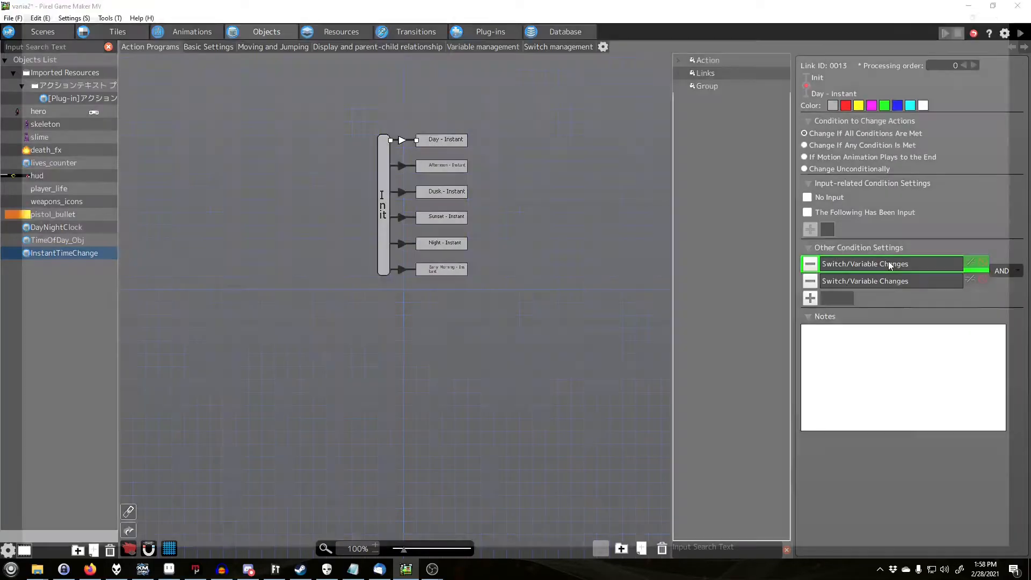
double_click(888, 262)
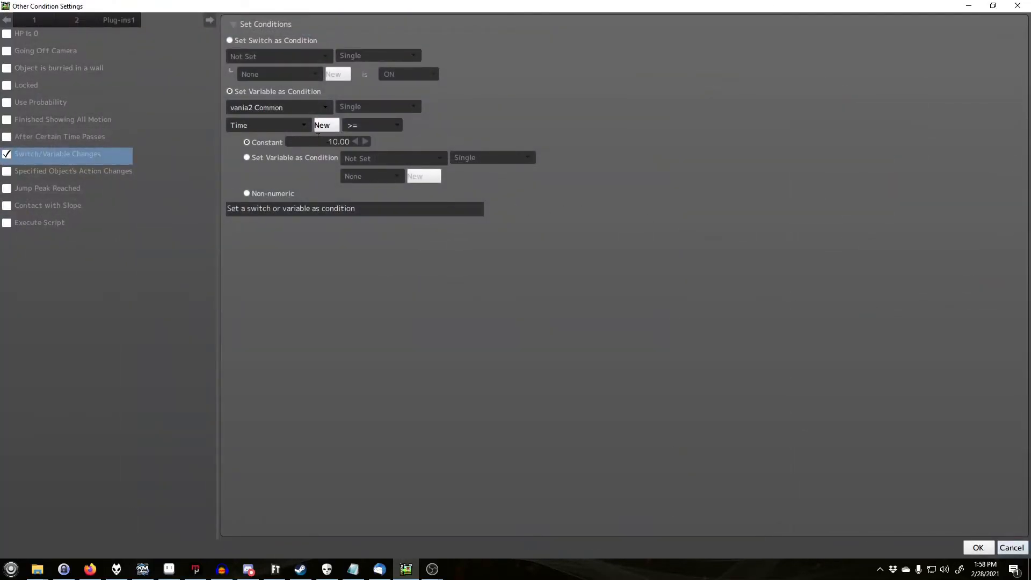
click(1012, 547)
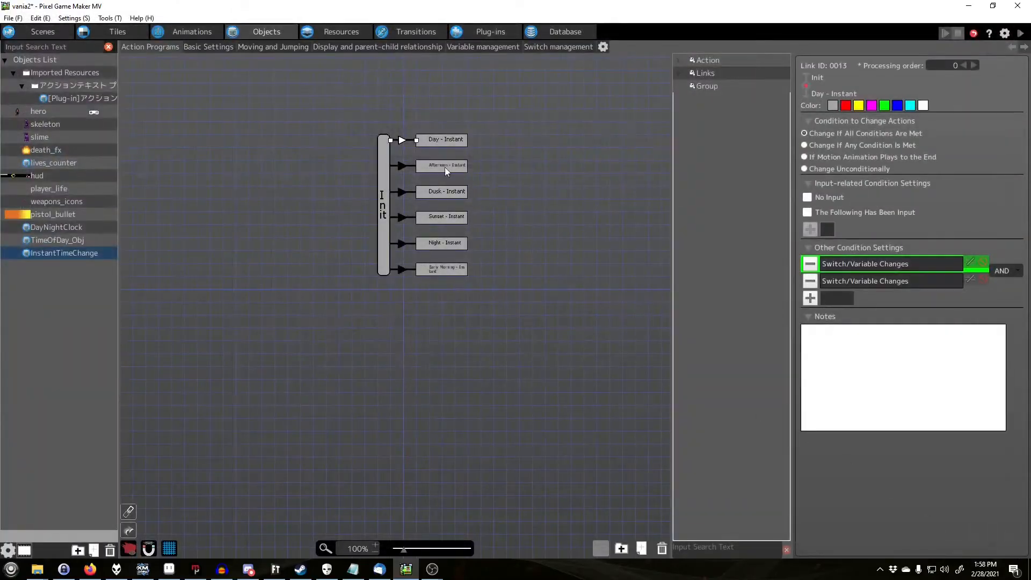
double_click(881, 276)
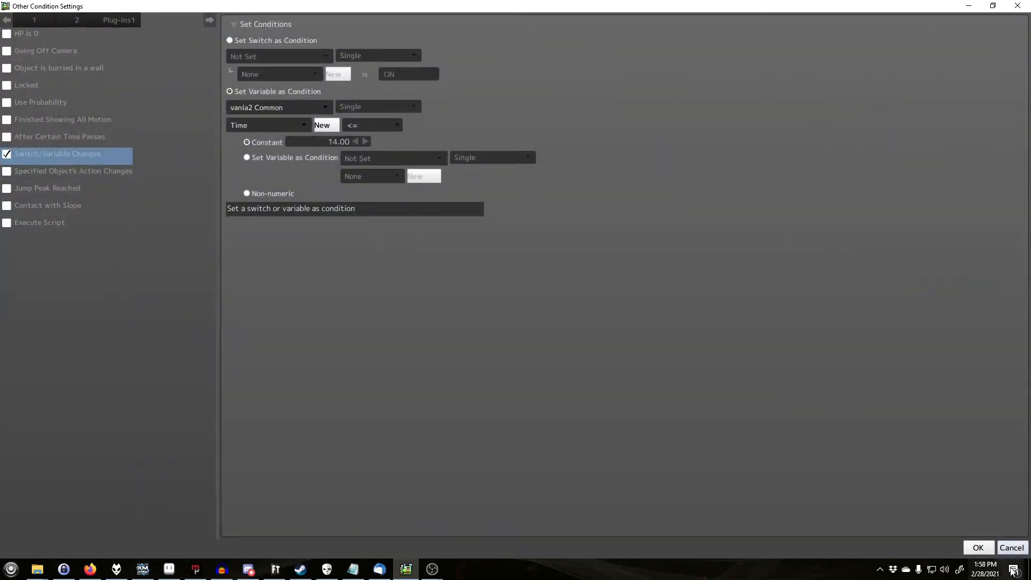
click(1012, 547)
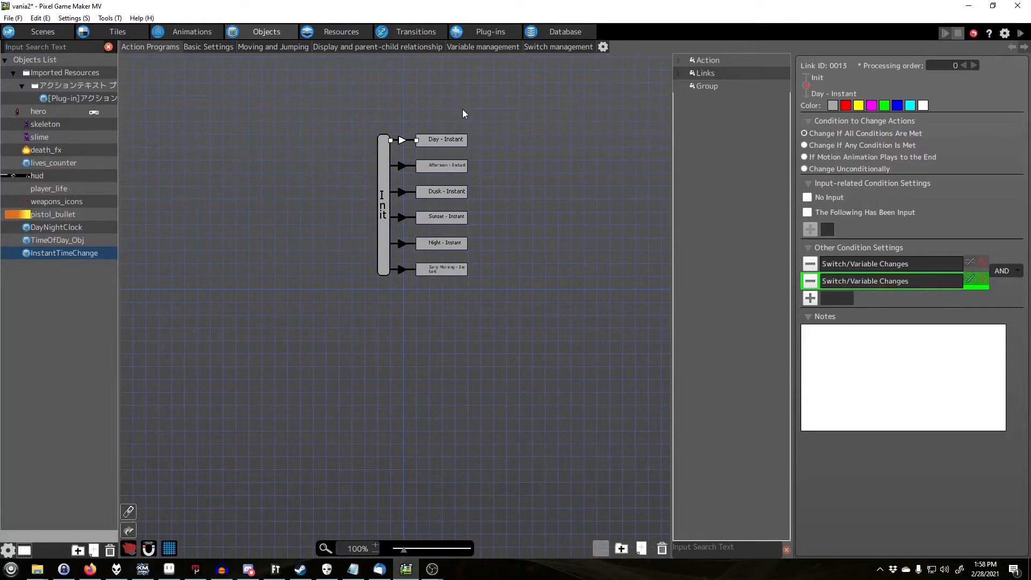
Check the Disable Layer Display settings of Day - Instant without changing them, and compare with the Early Morning - Instant action.
click(431, 140)
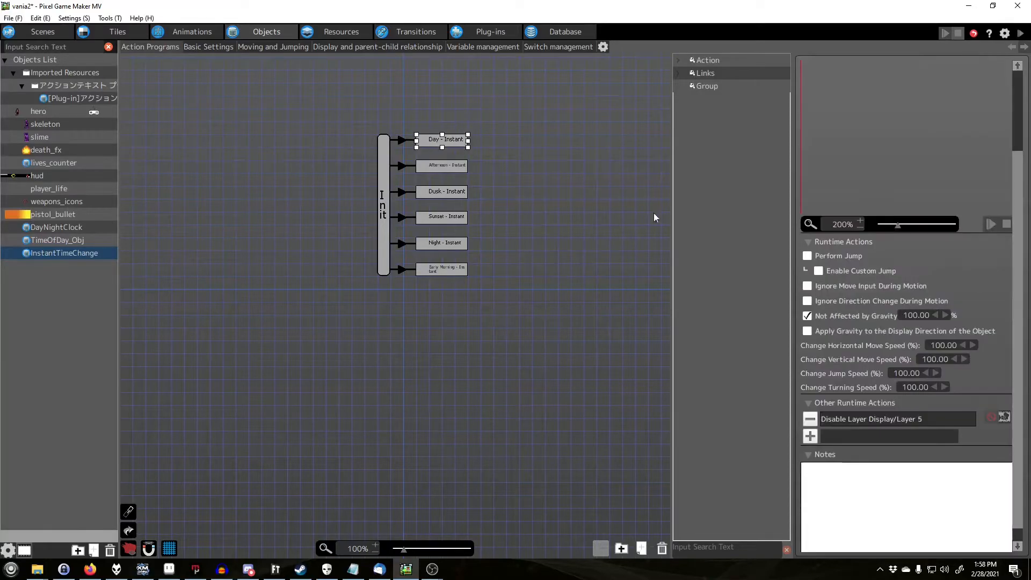
double_click(863, 419)
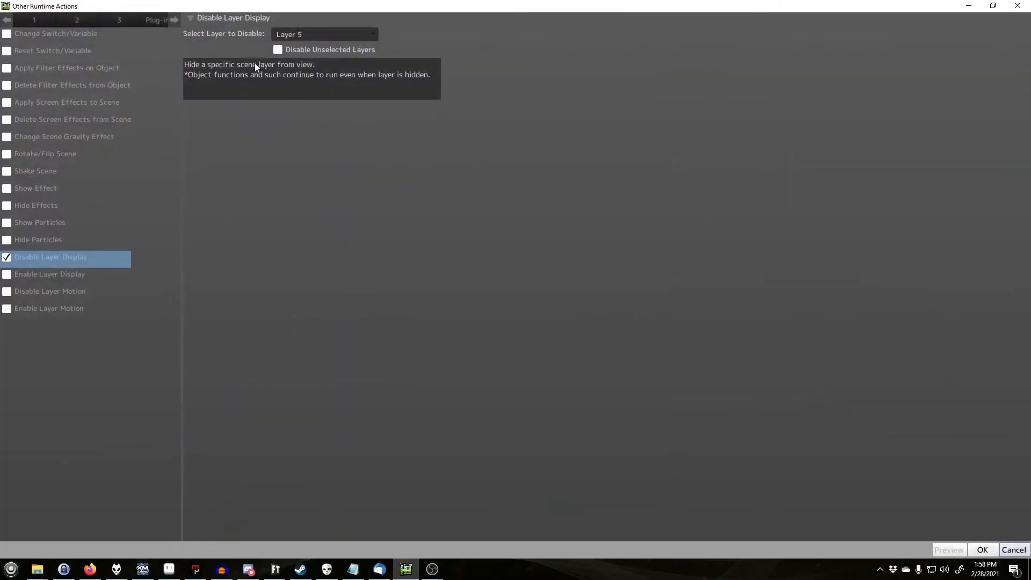
click(1015, 551)
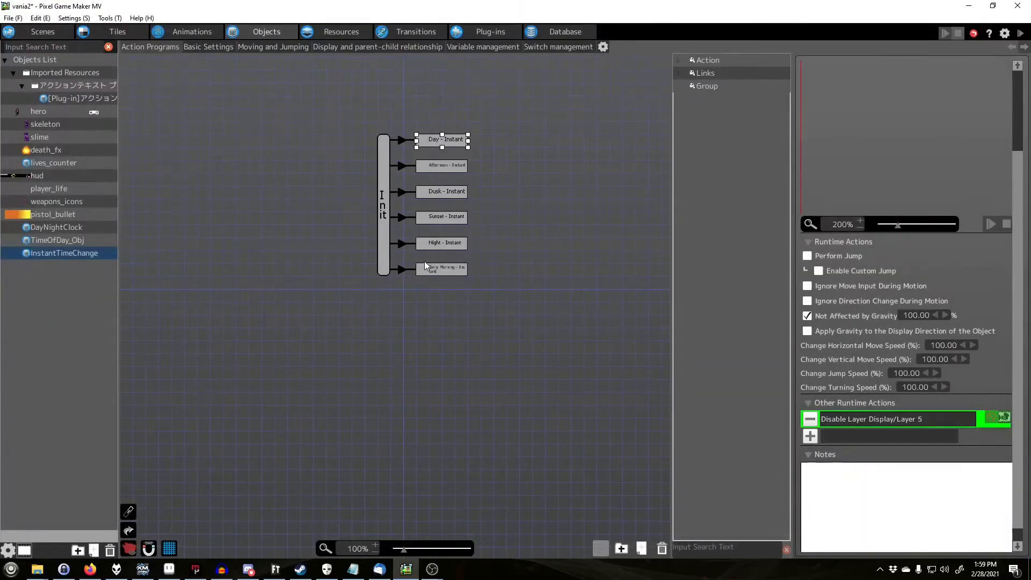
click(437, 270)
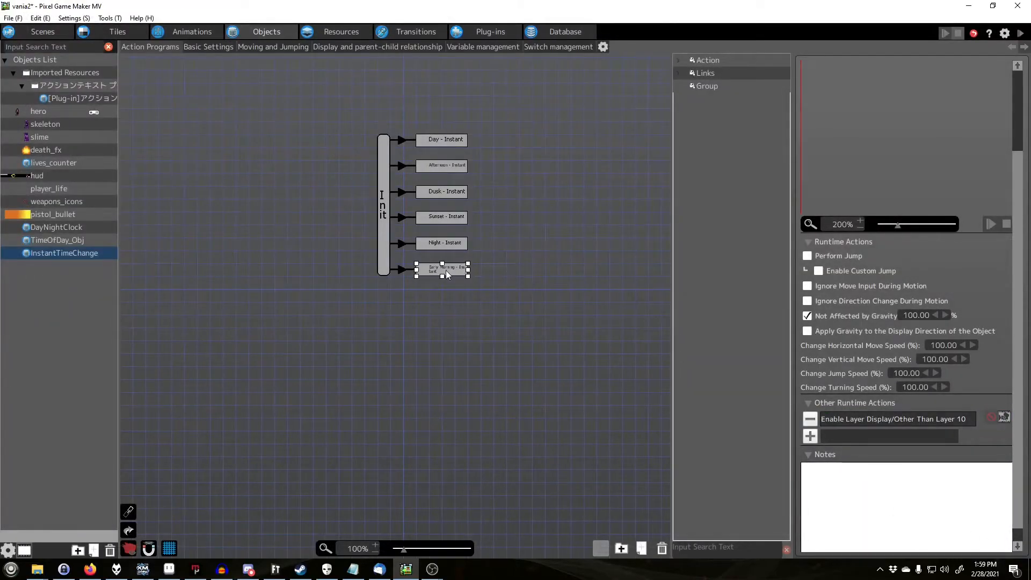
Review the Init link to Afternoon - Instant and the runtime actions of the Afternoon, Dusk, Sunset and Night instant actions.
click(438, 172)
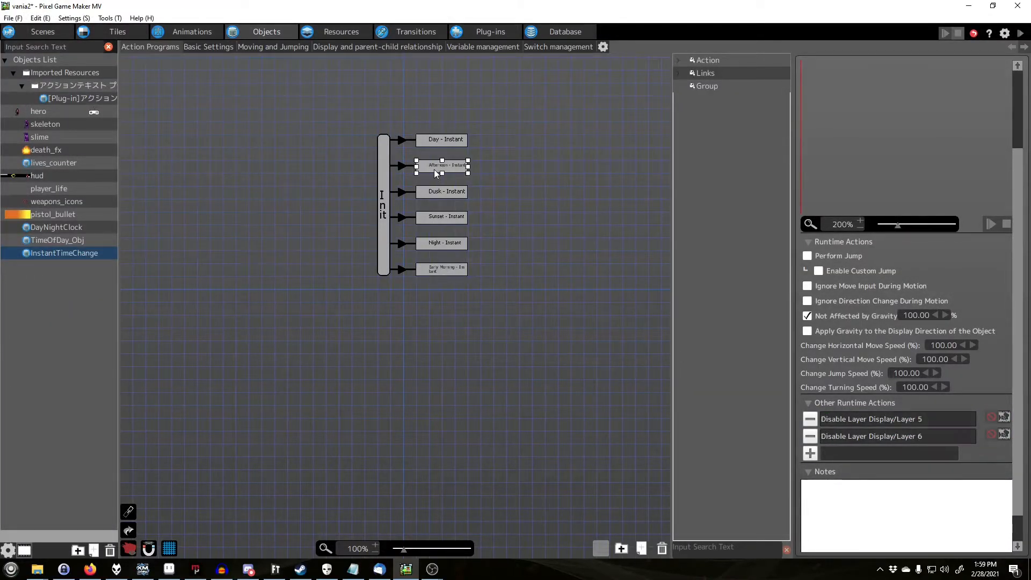
click(403, 167)
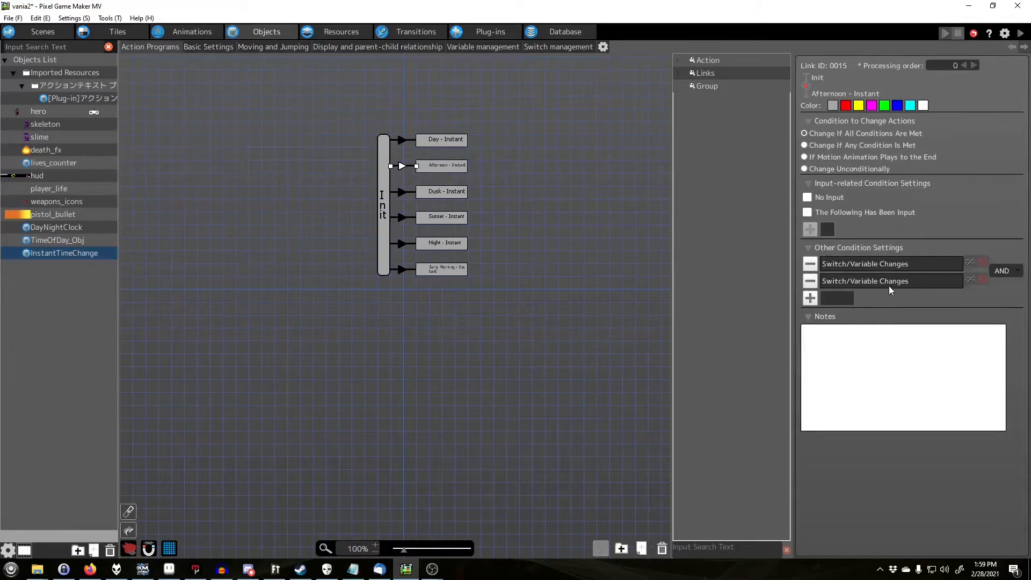
click(464, 169)
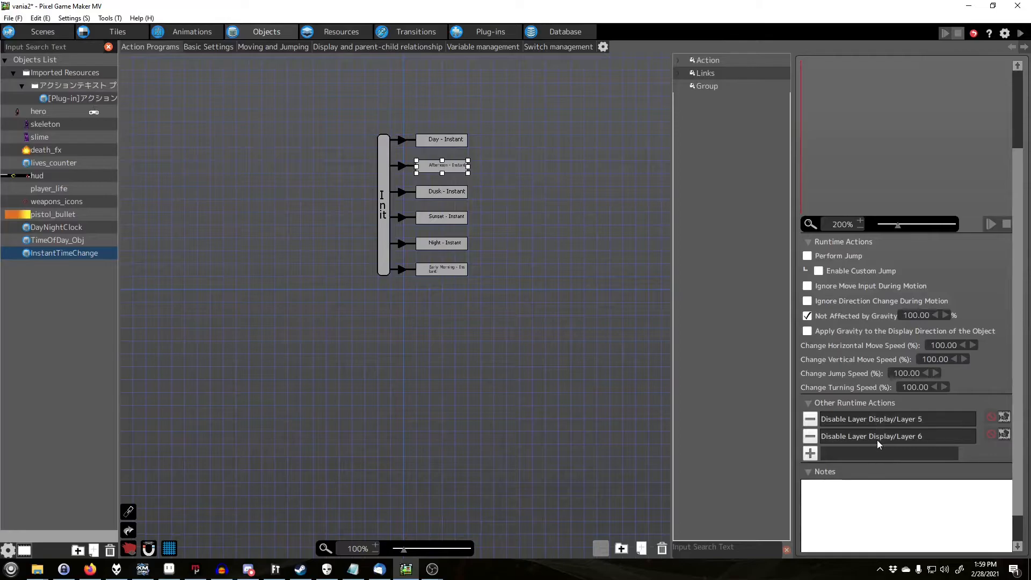
click(462, 194)
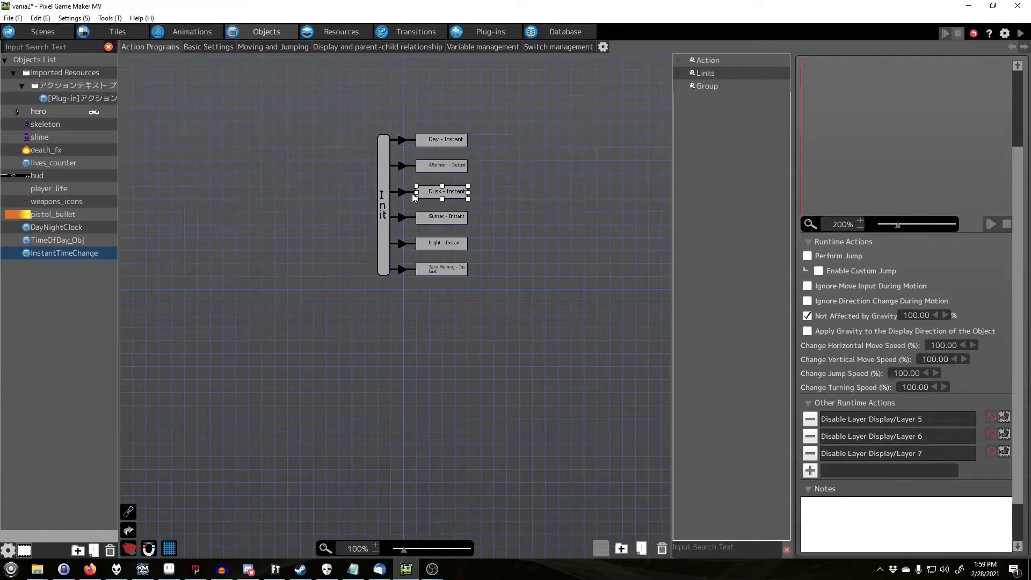
click(434, 221)
click(438, 244)
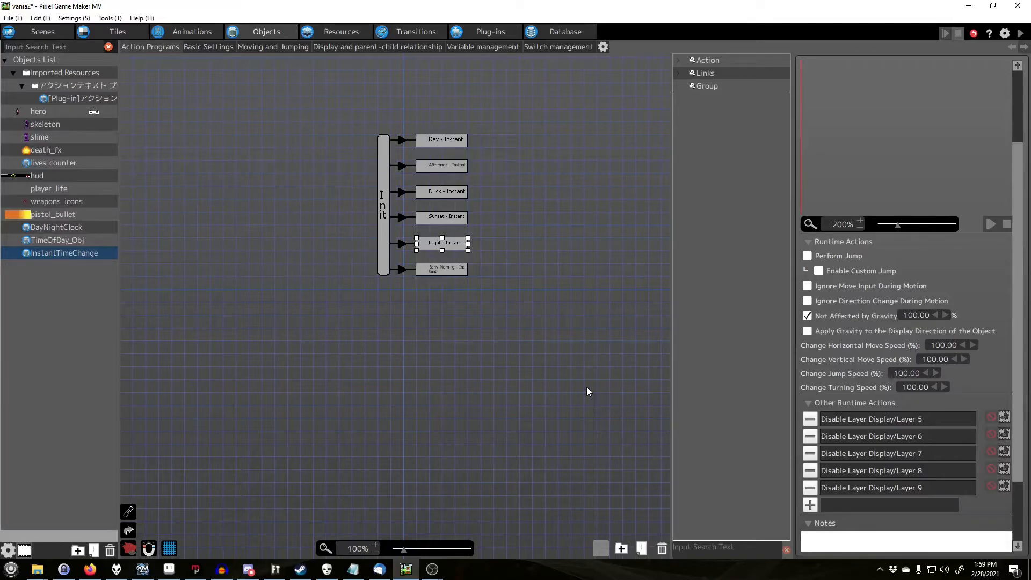
click(525, 319)
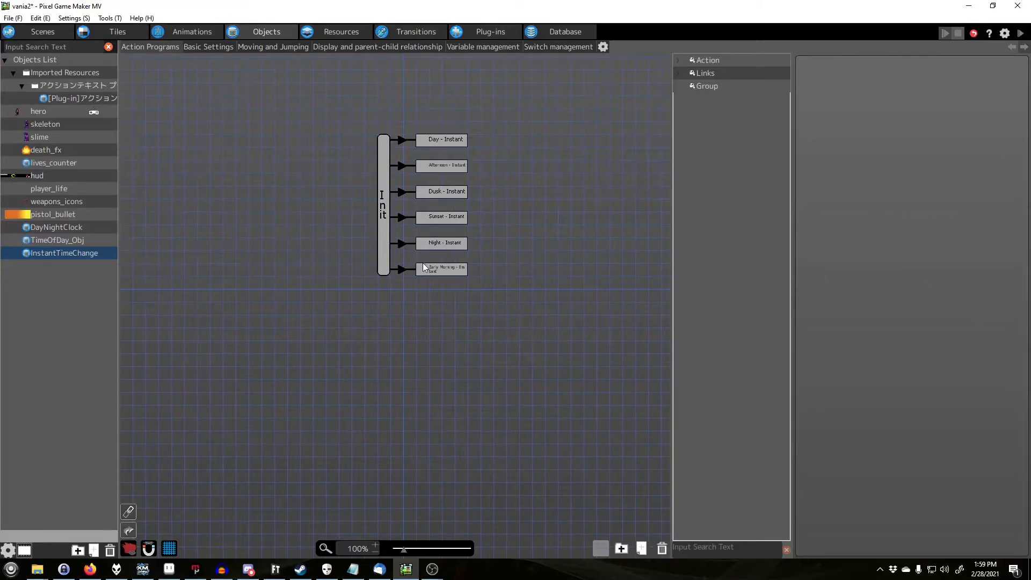
Compare the condition settings of the Init links to the Sunset, Dusk, Afternoon and Day instant actions.
click(400, 216)
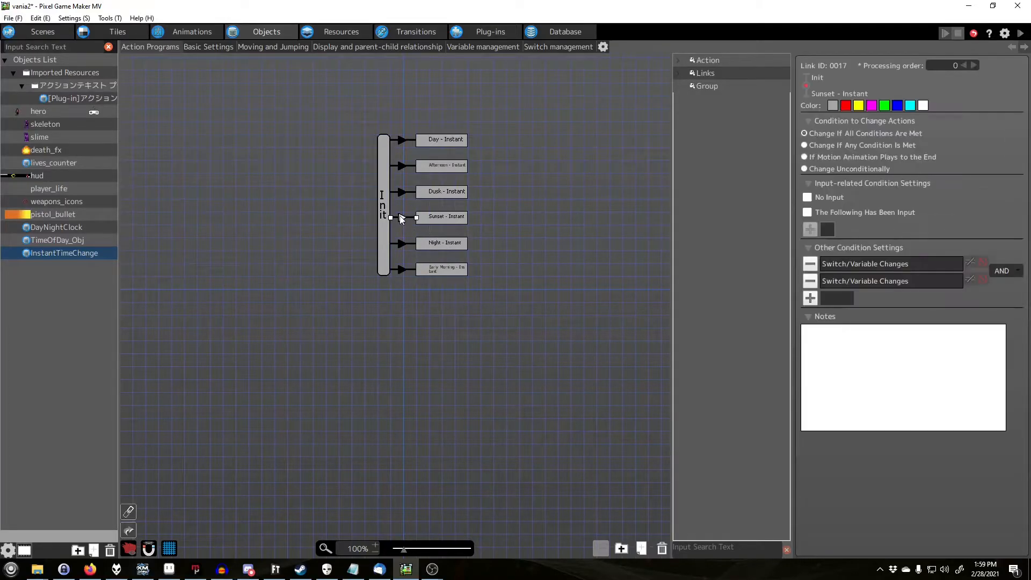
click(401, 192)
click(401, 164)
click(401, 141)
Inspect the Time variable conditions on the link from Init to Night - Instant, cancelling each dialog without changes.
click(401, 244)
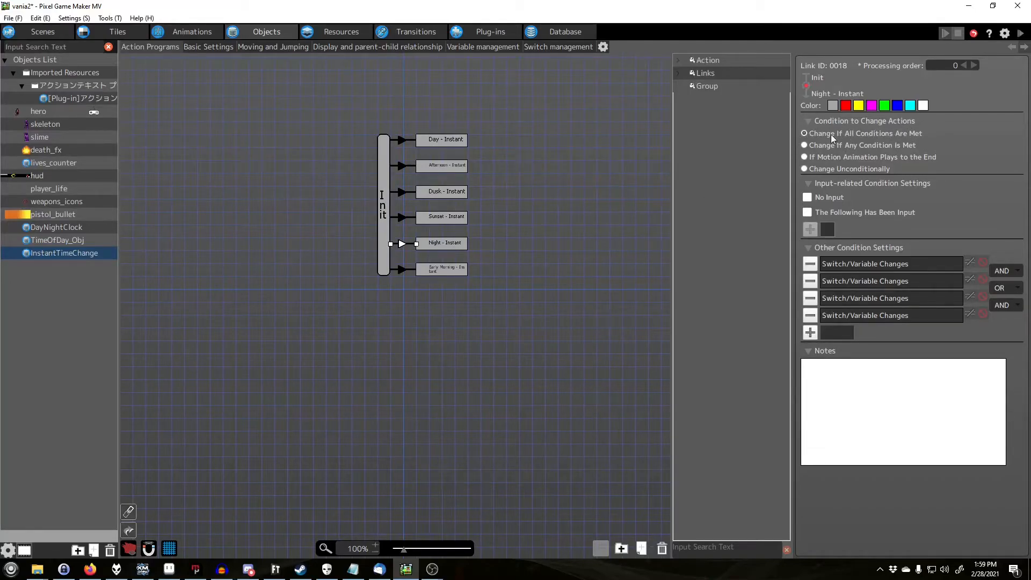
double_click(874, 264)
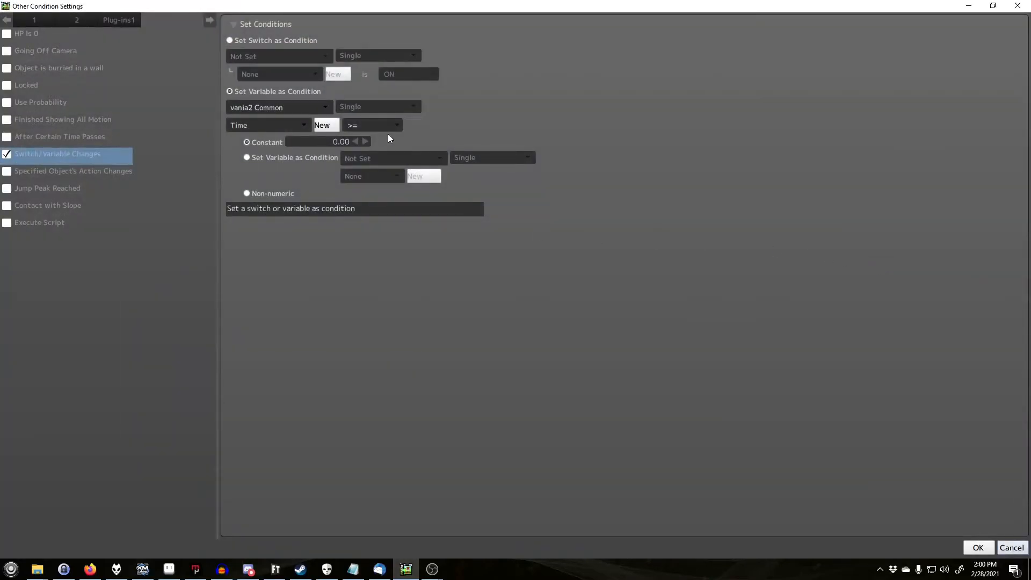
click(1011, 546)
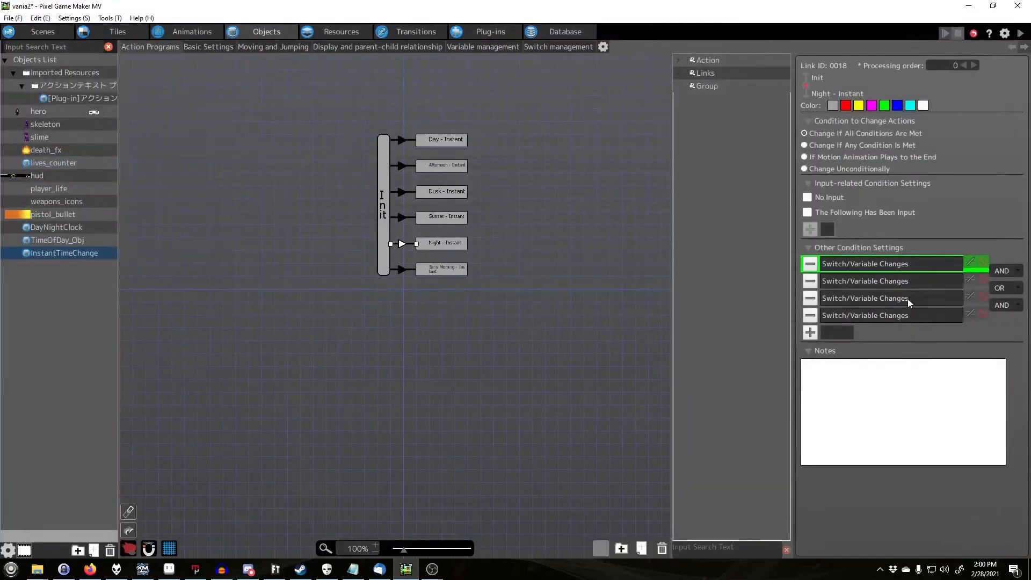
double_click(905, 285)
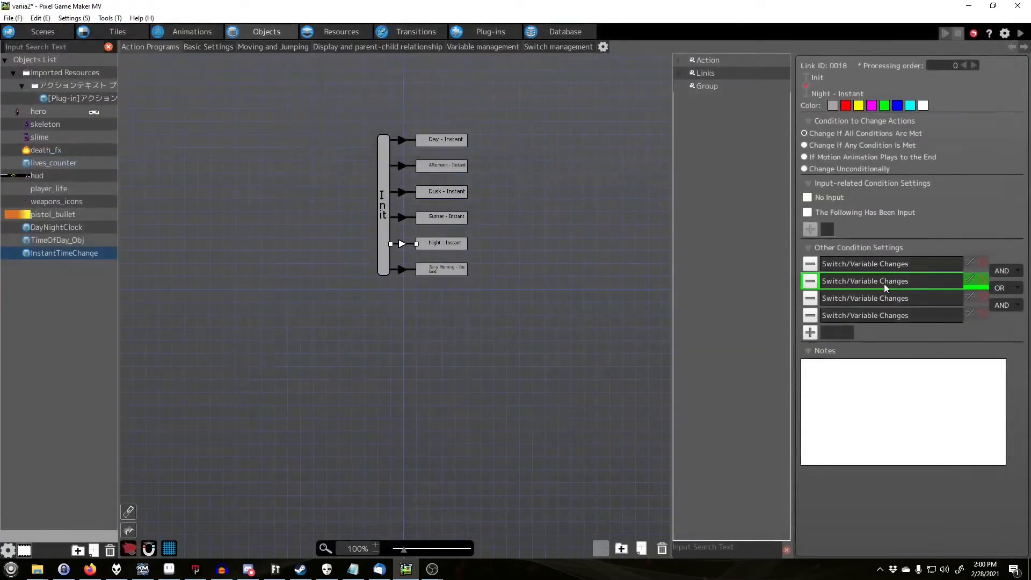
click(884, 296)
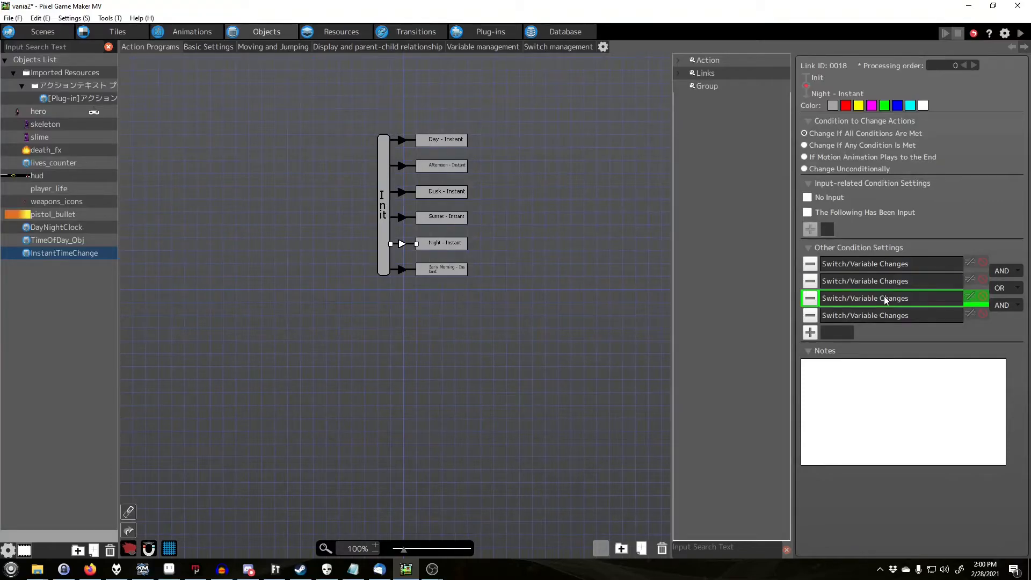
double_click(882, 298)
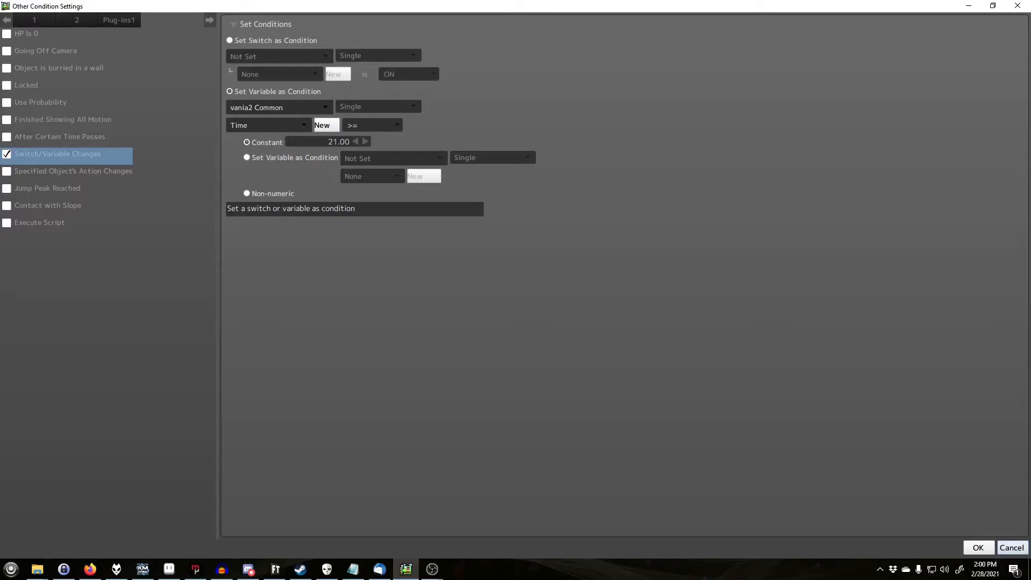
click(1012, 547)
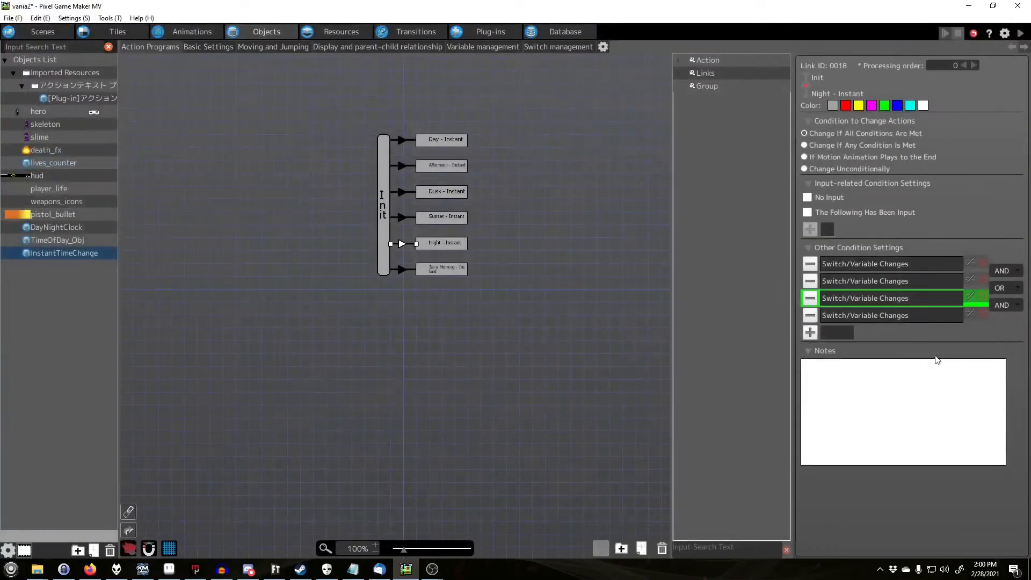
double_click(917, 315)
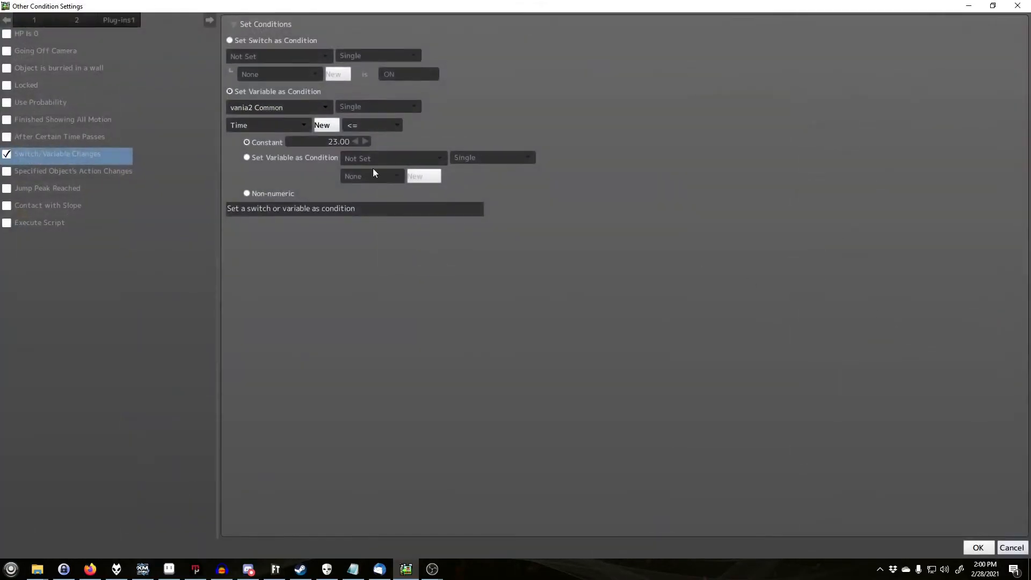
click(1015, 552)
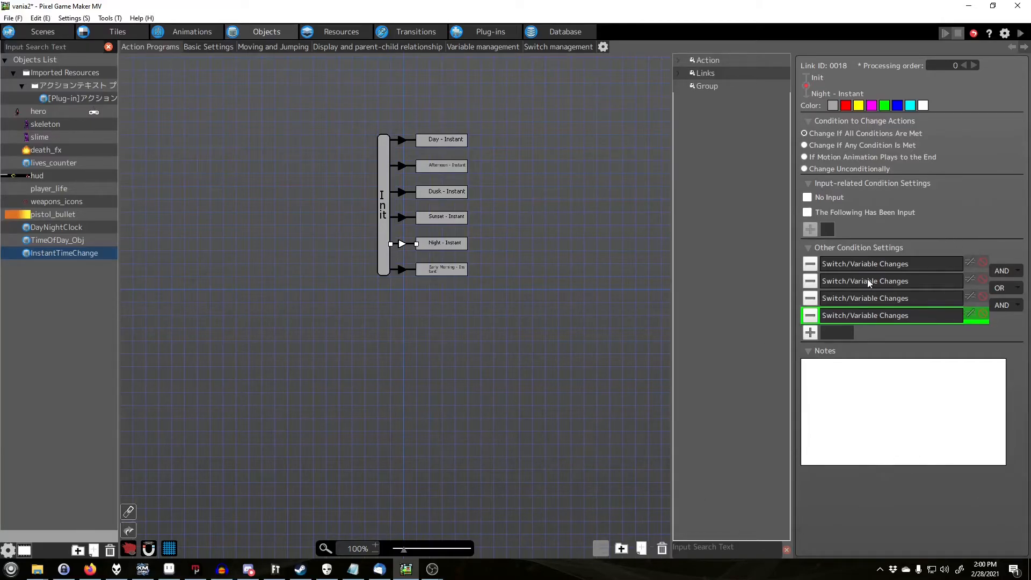
Step through the Night - Instant link's four Switch/Variable Changes conditions in order to examine their AND/OR grouping.
click(895, 264)
click(899, 279)
click(896, 296)
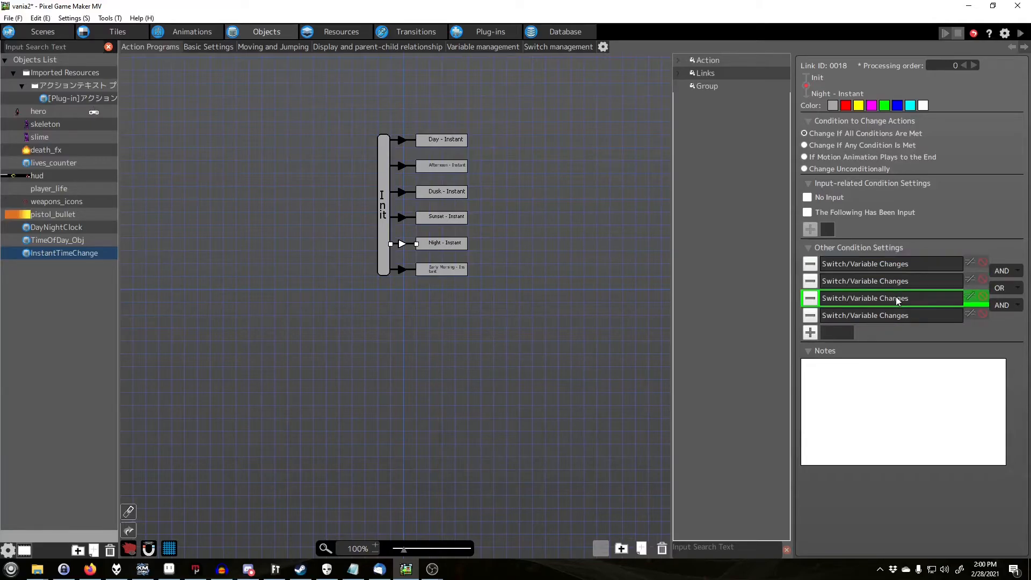
click(895, 314)
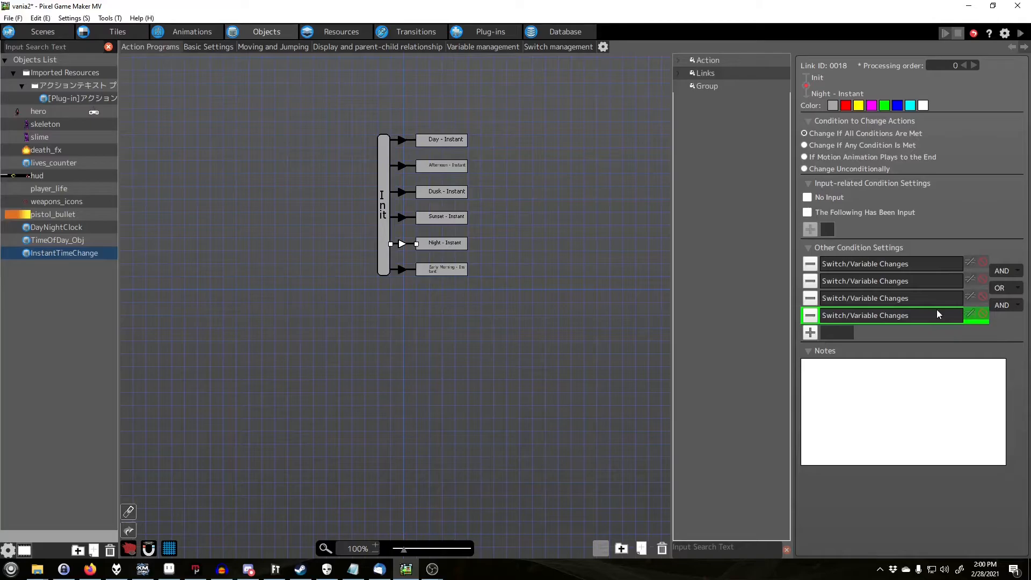
Deselect the Night - Instant link and inspect the runtime actions of InstantTimeChange's Init action.
click(557, 315)
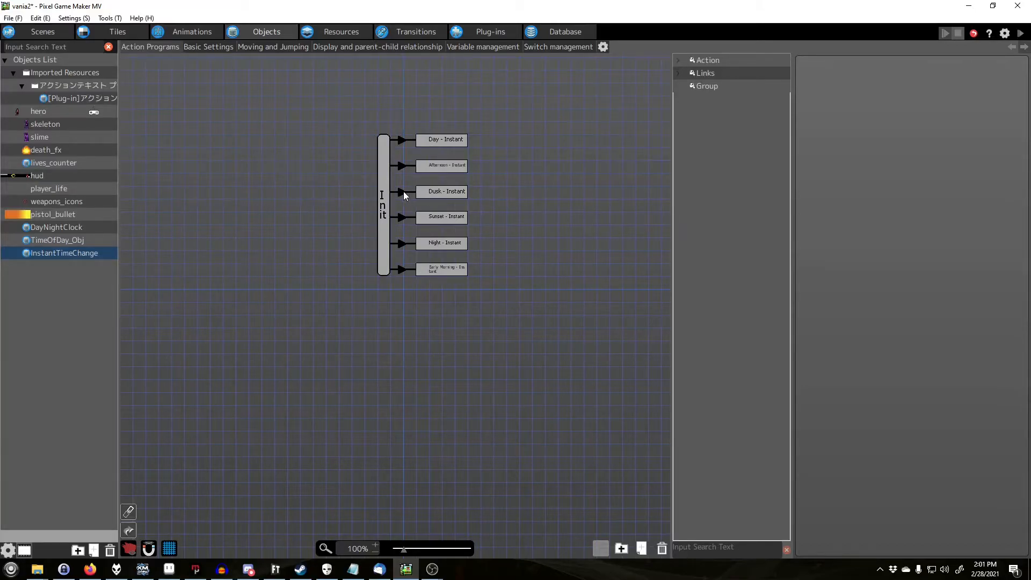
click(385, 190)
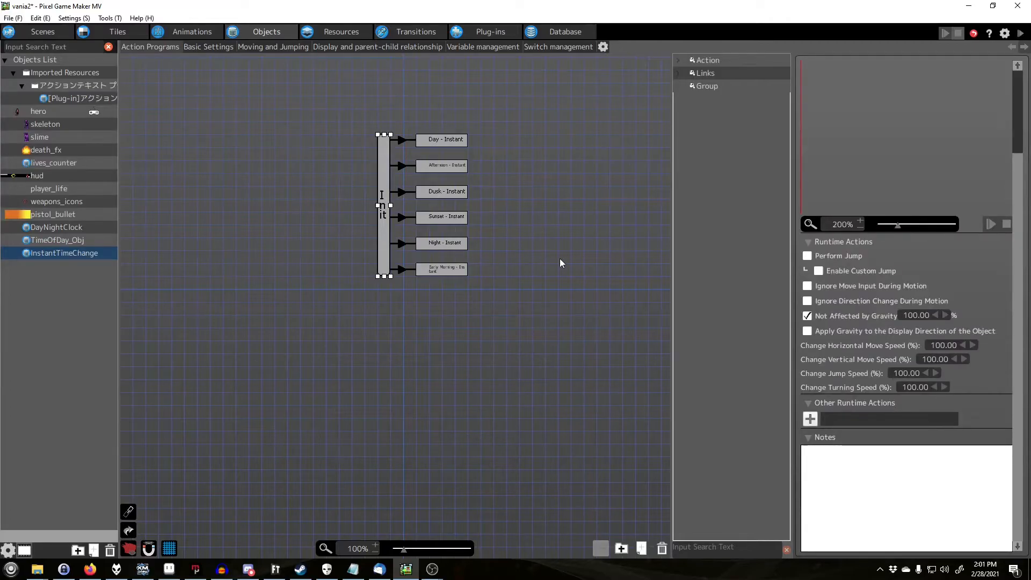
click(560, 259)
click(383, 256)
Look at the Execute Object Action options available for the Early Morning - Instant action without adding a runtime action.
click(446, 275)
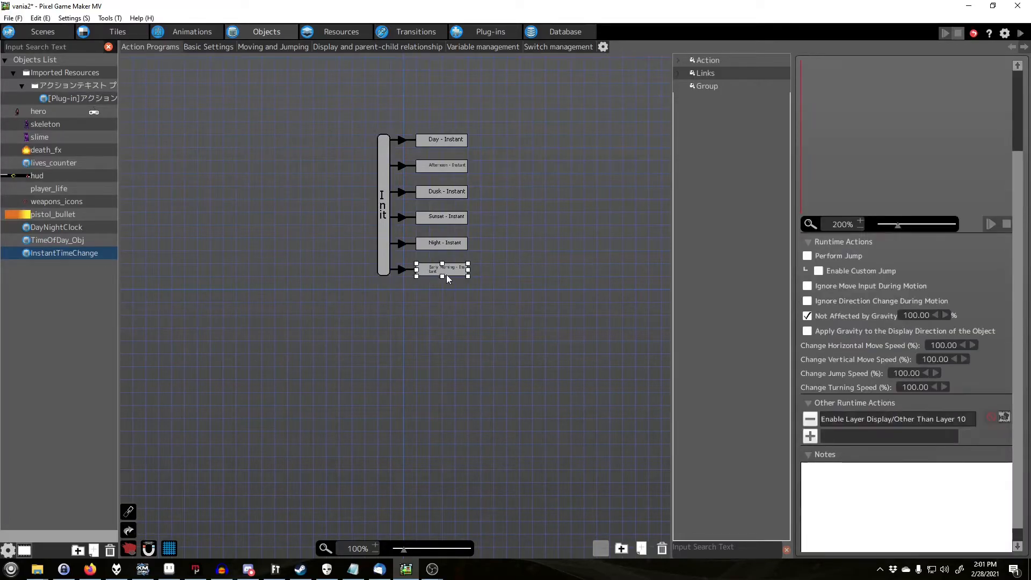
click(811, 436)
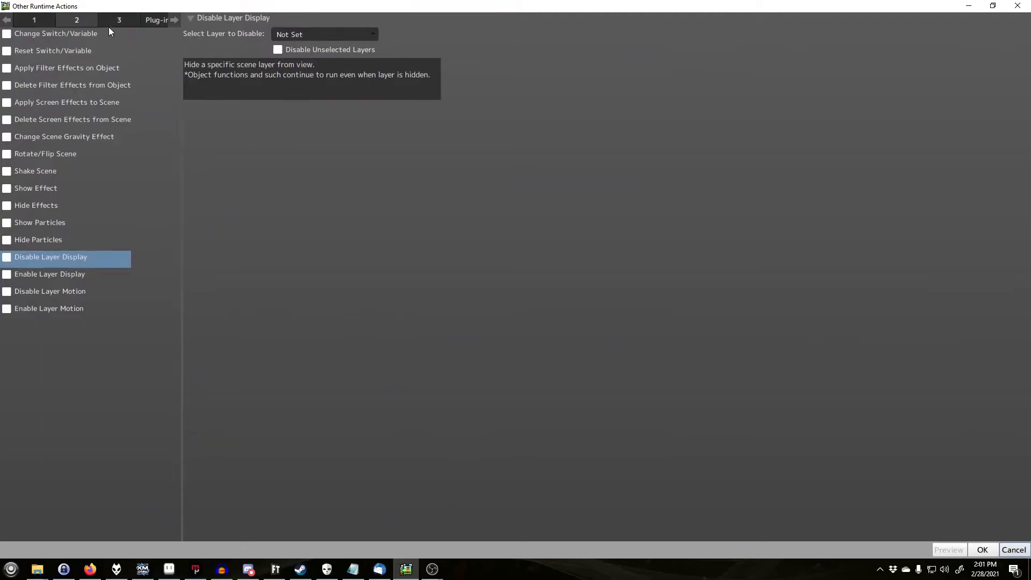
click(34, 20)
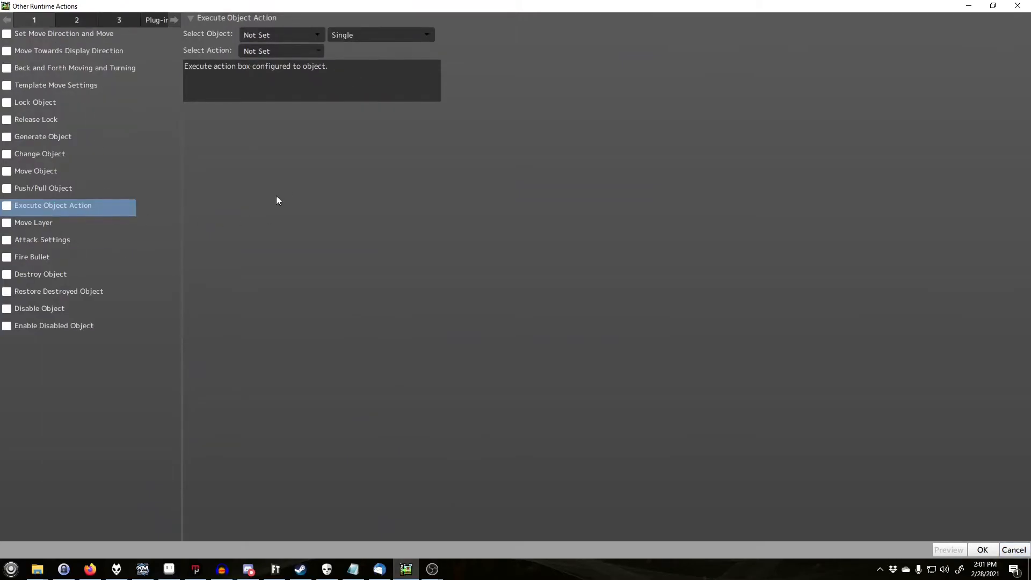
click(1014, 549)
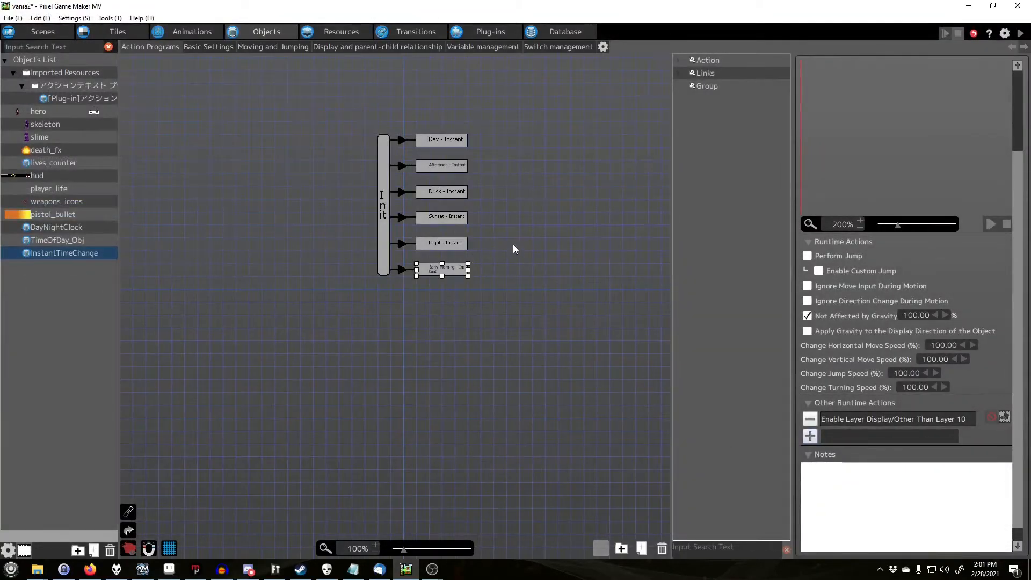
click(557, 275)
click(442, 269)
click(557, 162)
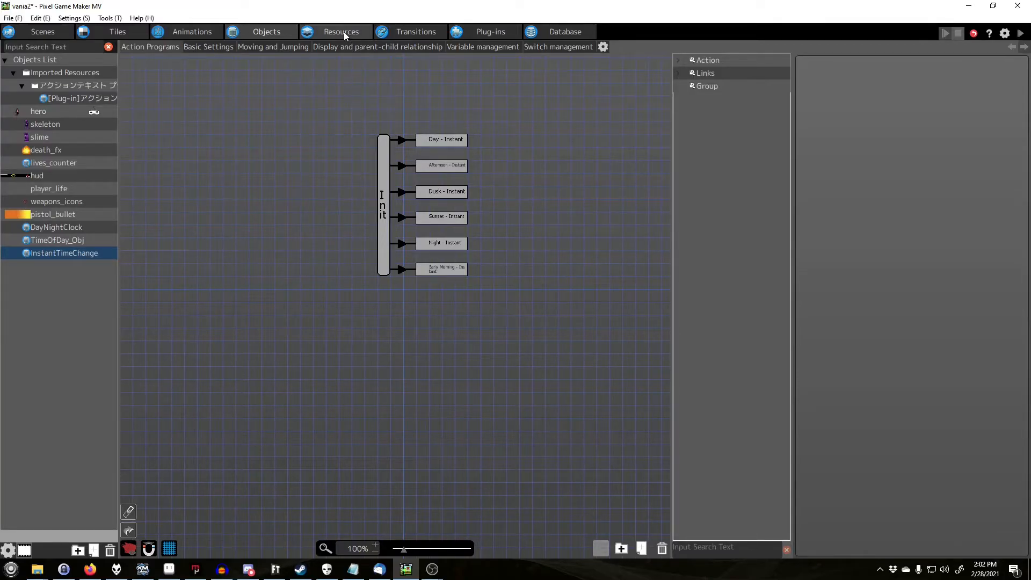
Review the portal transfer settings of home->outside, including the object action program run after the A->B transfer.
click(402, 31)
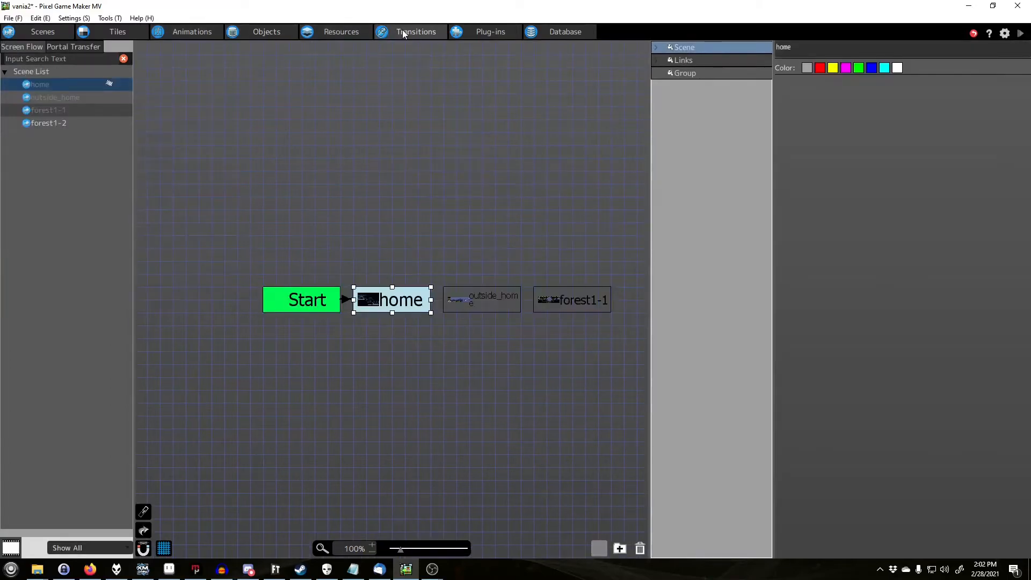
click(468, 209)
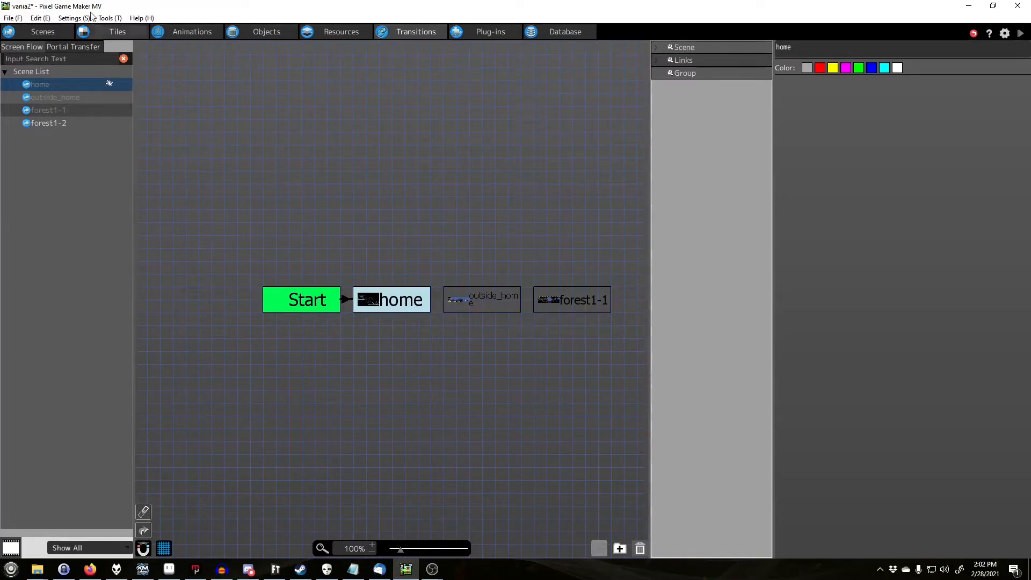
click(66, 47)
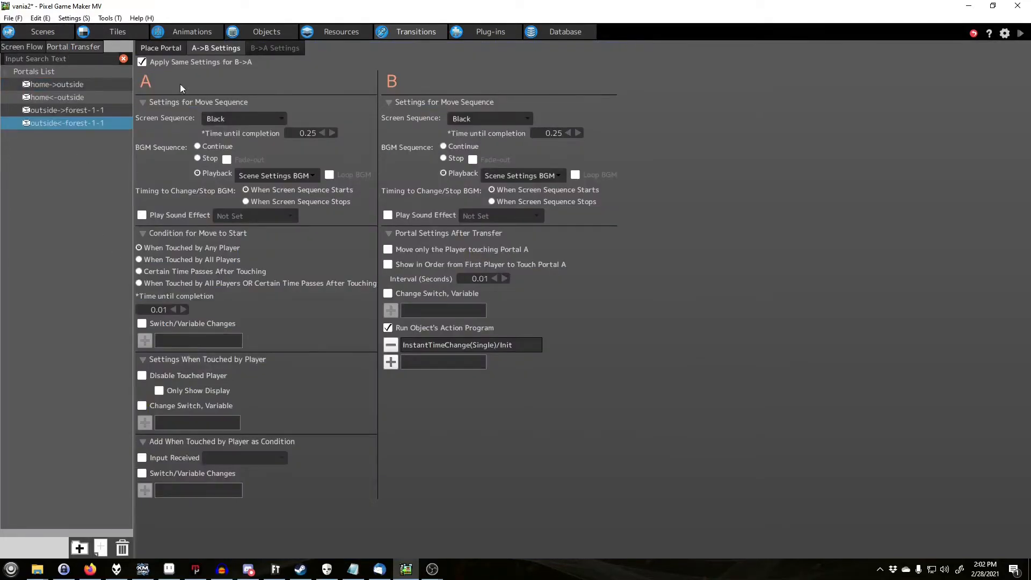
click(51, 85)
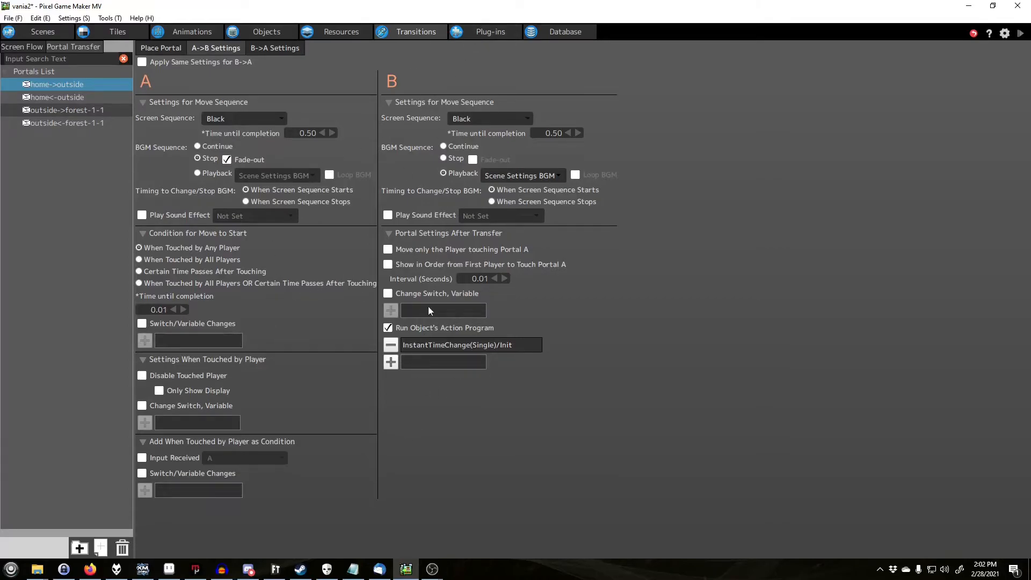
click(160, 48)
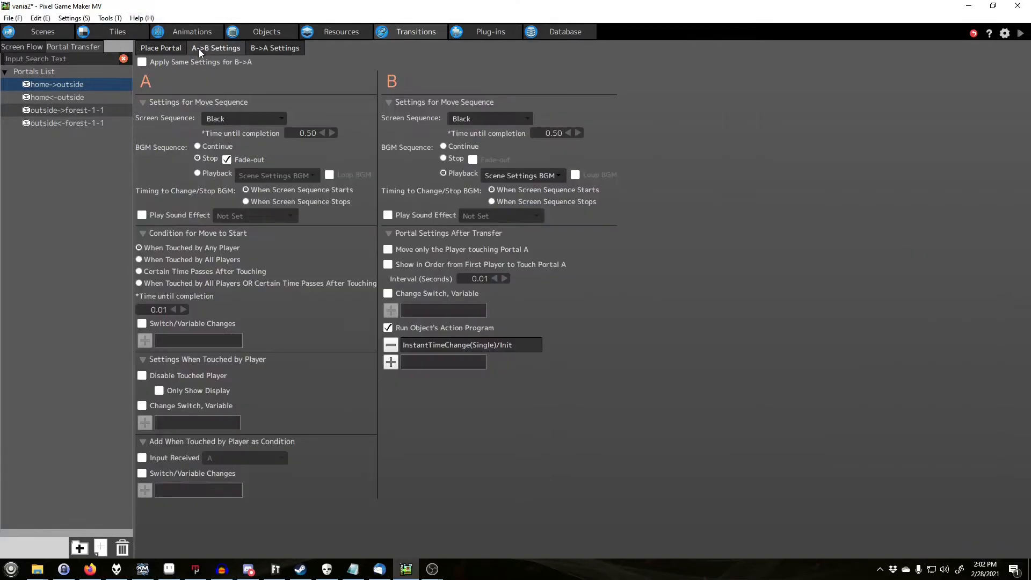
click(200, 48)
Examine the layer-disabling runtime action of InstantTimeChange's Day - Instant action.
click(271, 36)
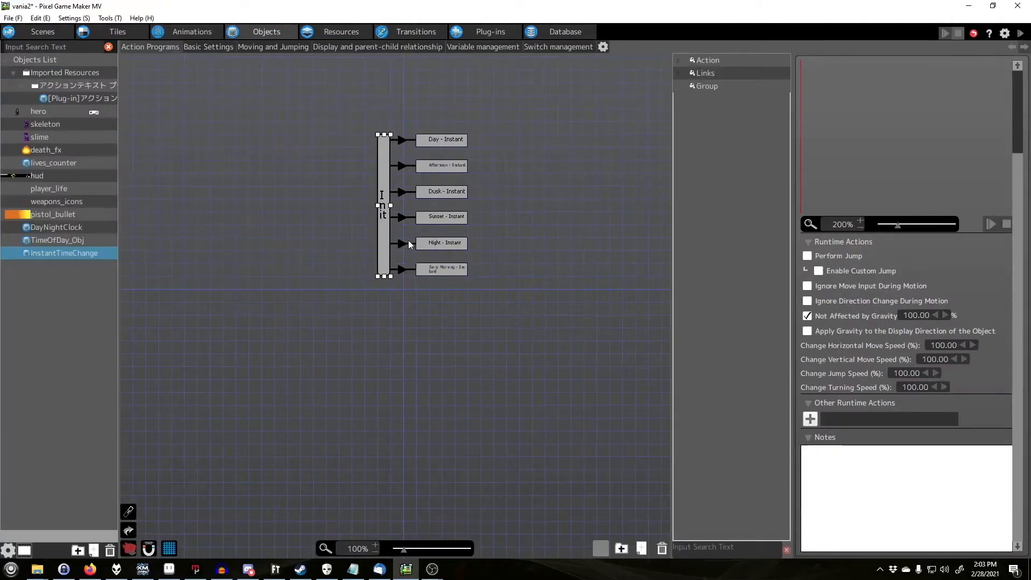
click(439, 138)
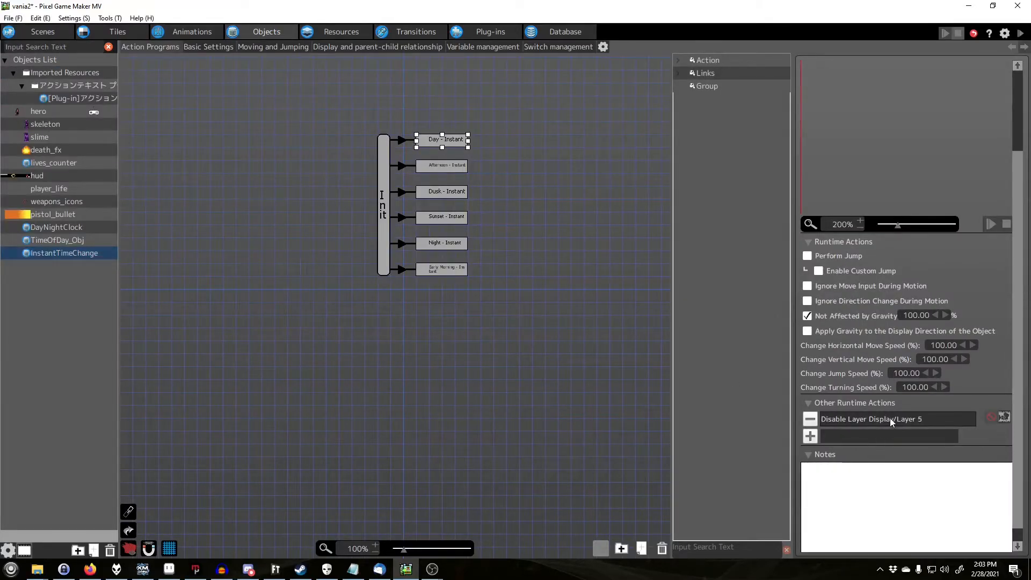
click(573, 366)
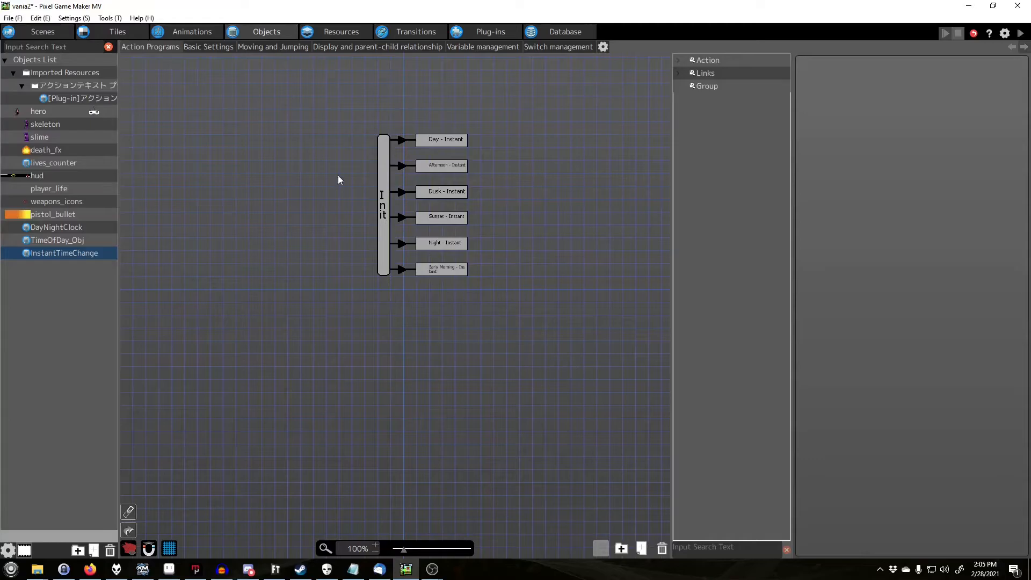
Inspect the TimeOfDay_Obj and InstantTimeChange objects placed on the menu scene's HUD layer.
click(58, 33)
click(134, 359)
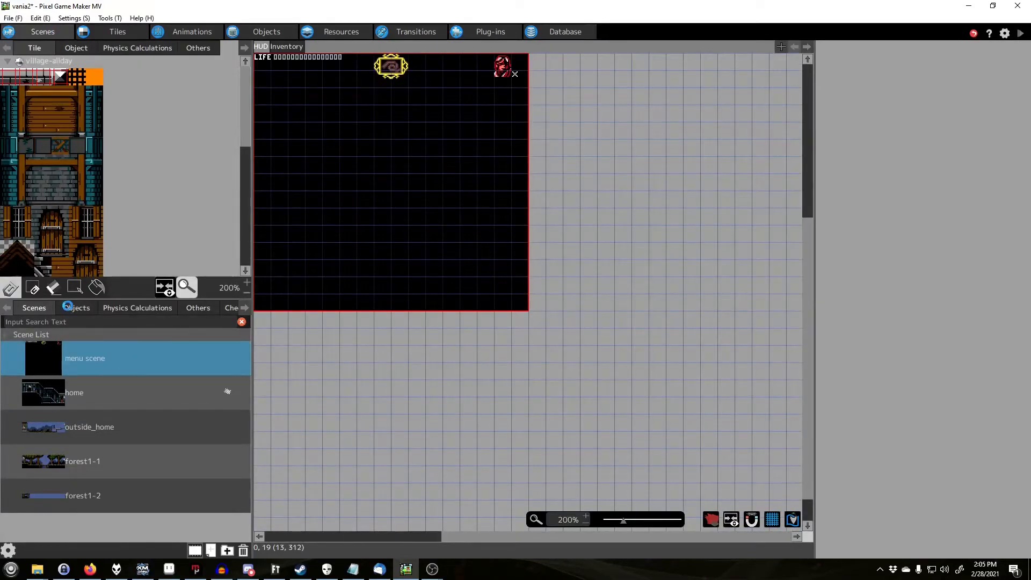
click(68, 307)
click(505, 305)
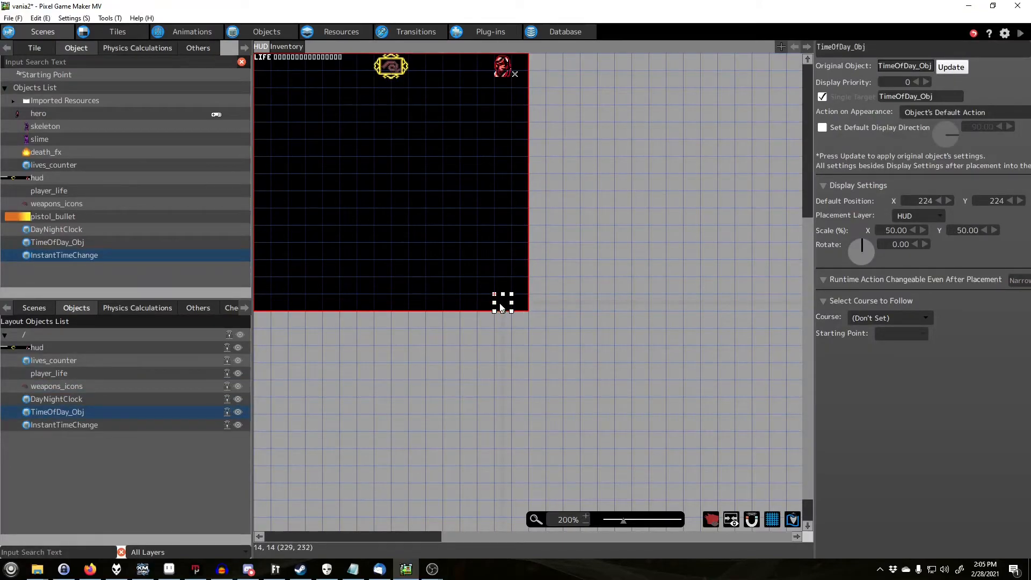
drag(501, 308, 527, 305)
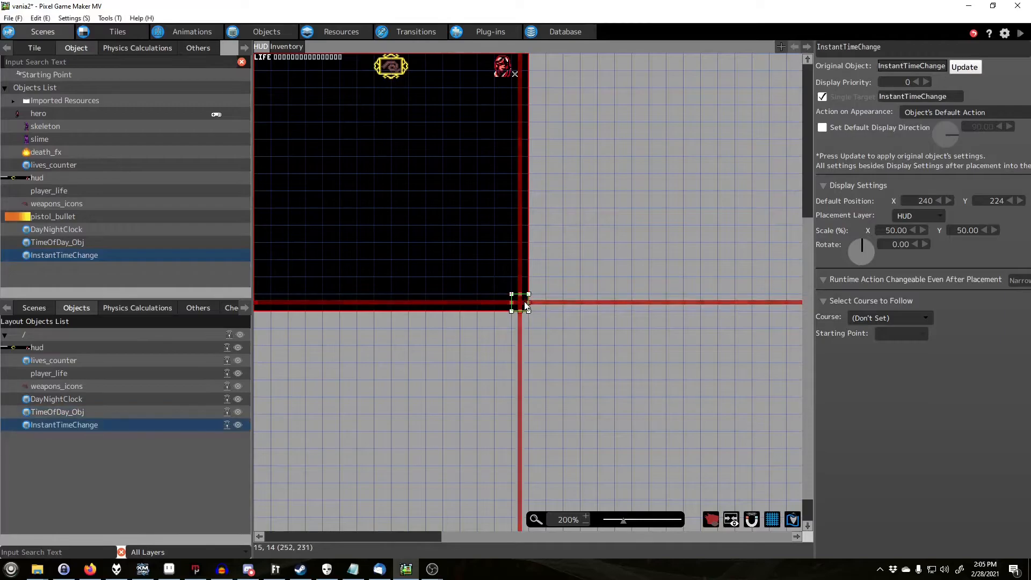
click(611, 256)
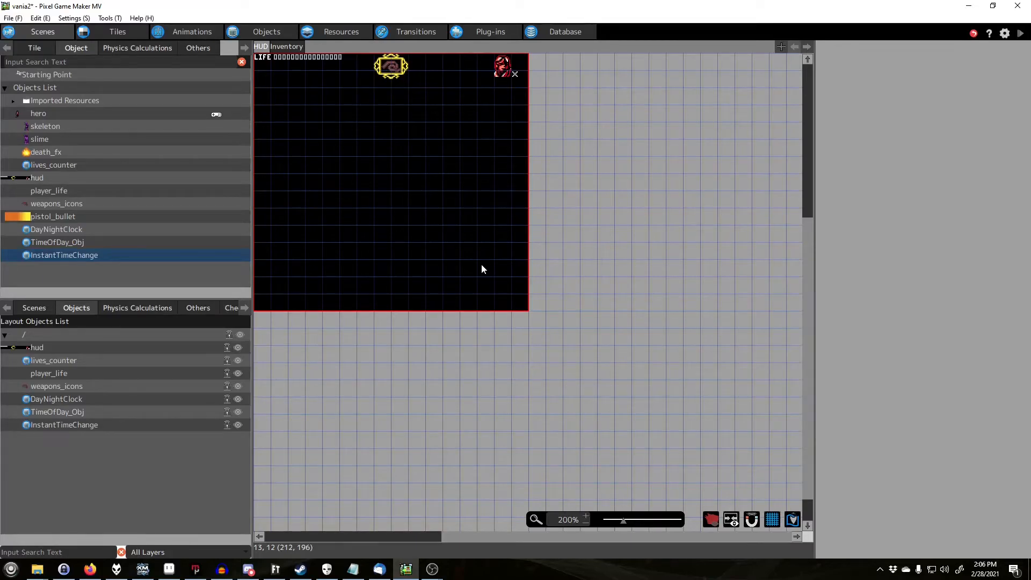
Make the Disable Layer Display action of InstantTimeChange's Day - Instant changeable after placement.
click(252, 33)
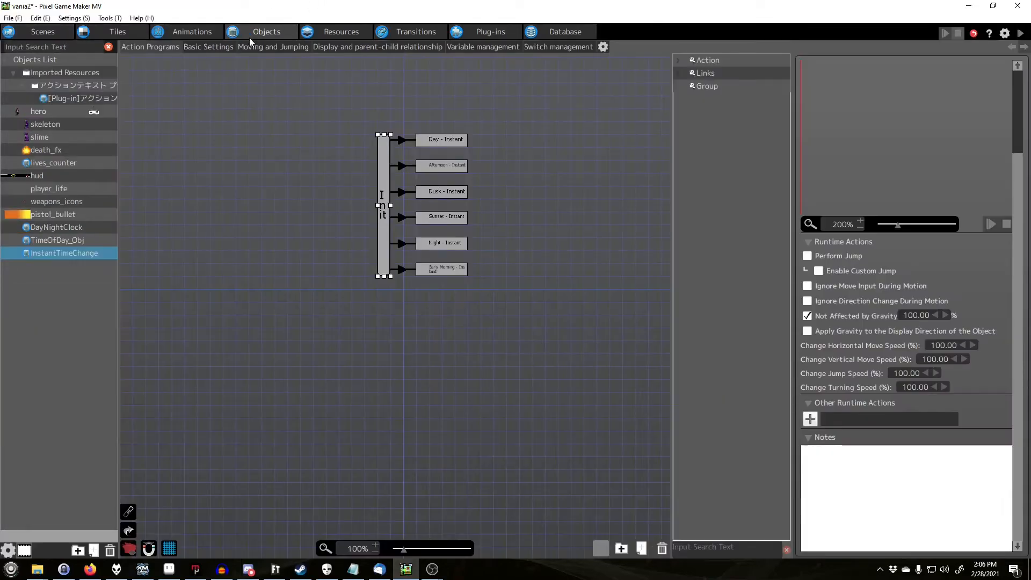
click(437, 139)
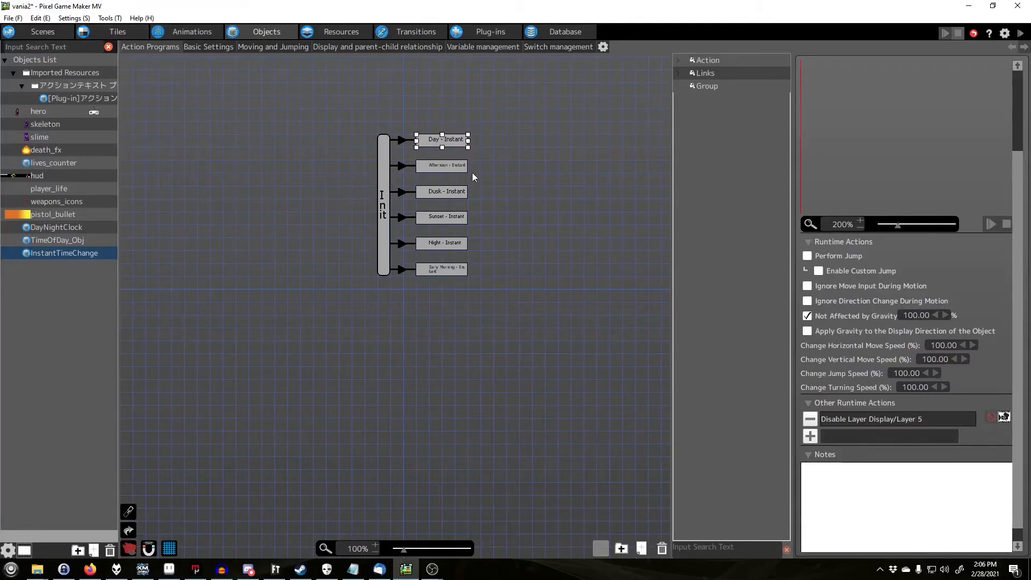
Place InstantTimeChange on the main layer of the outside_home scene at X 16, Y 16.
click(43, 32)
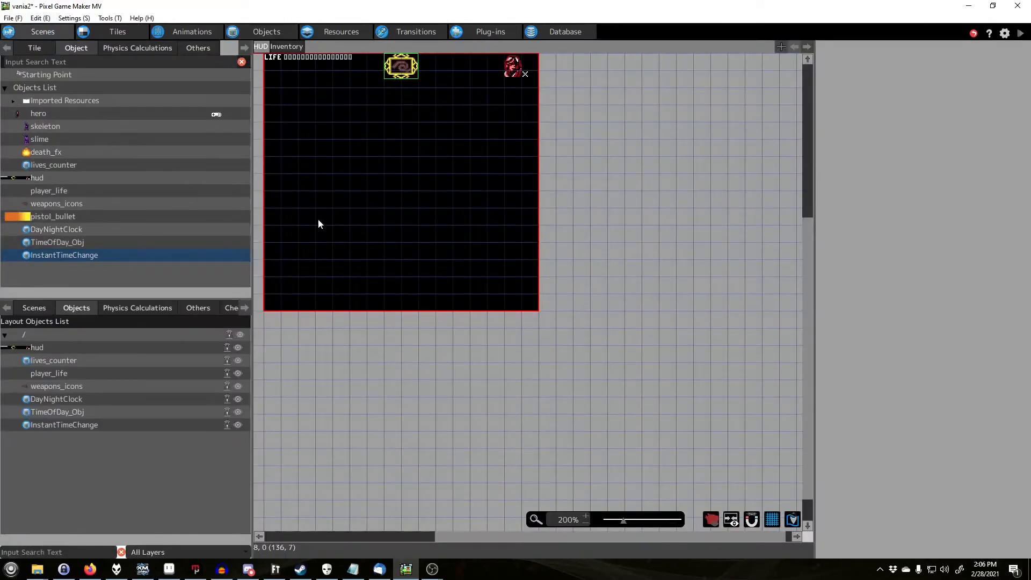
click(31, 308)
click(113, 436)
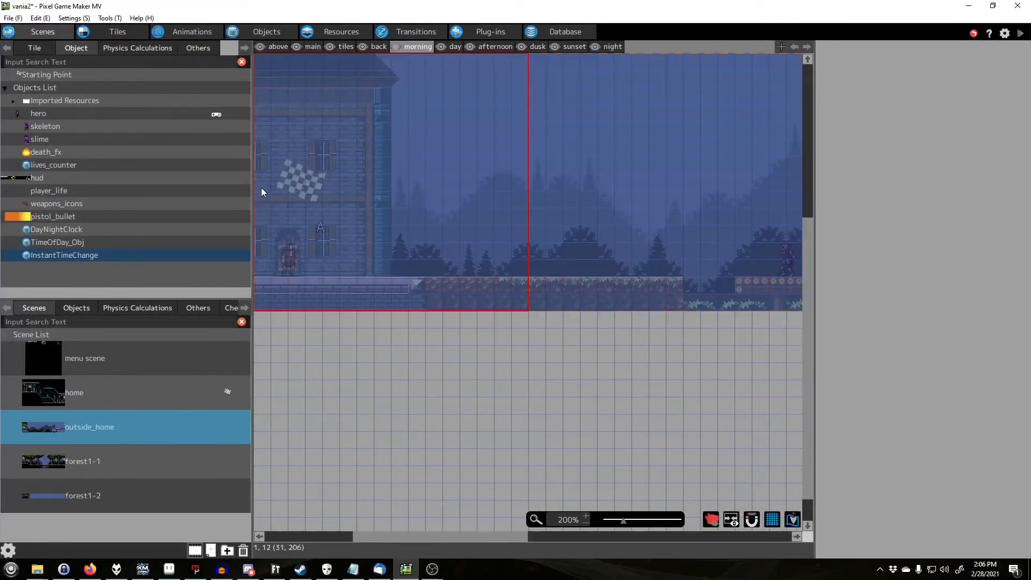
scroll(807, 330, up, 5)
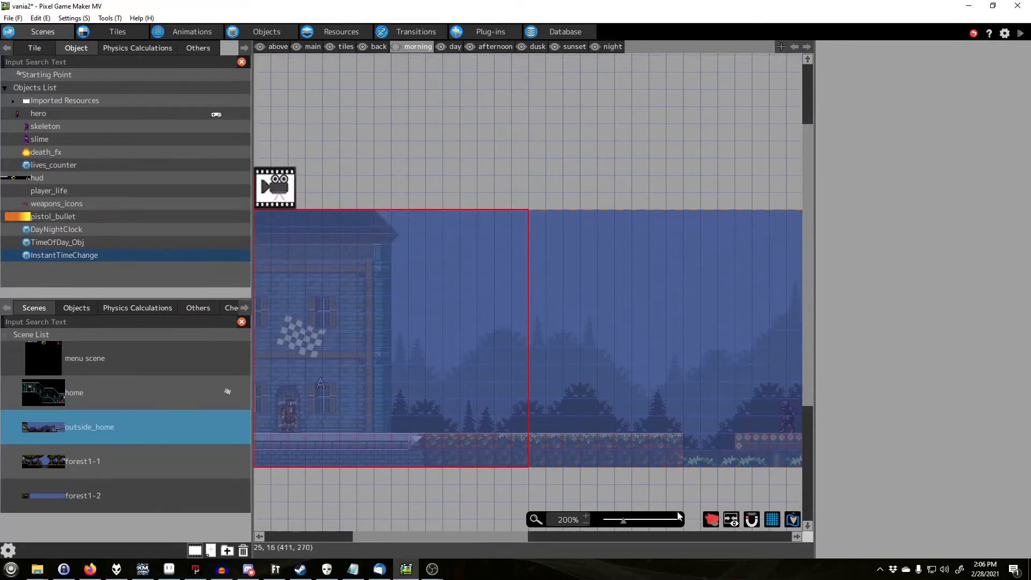
scroll(500, 541, left, 5)
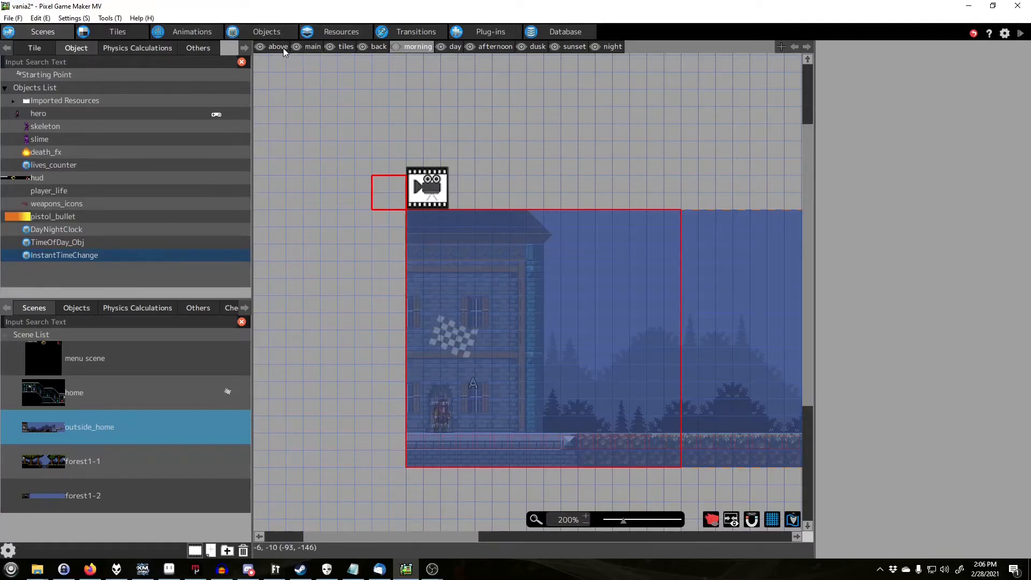
click(311, 46)
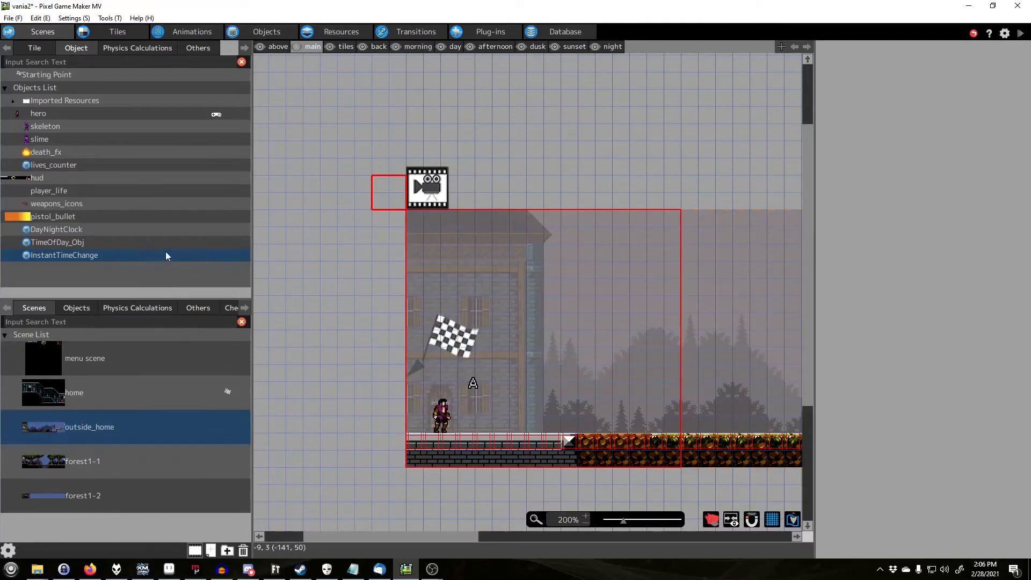
click(77, 308)
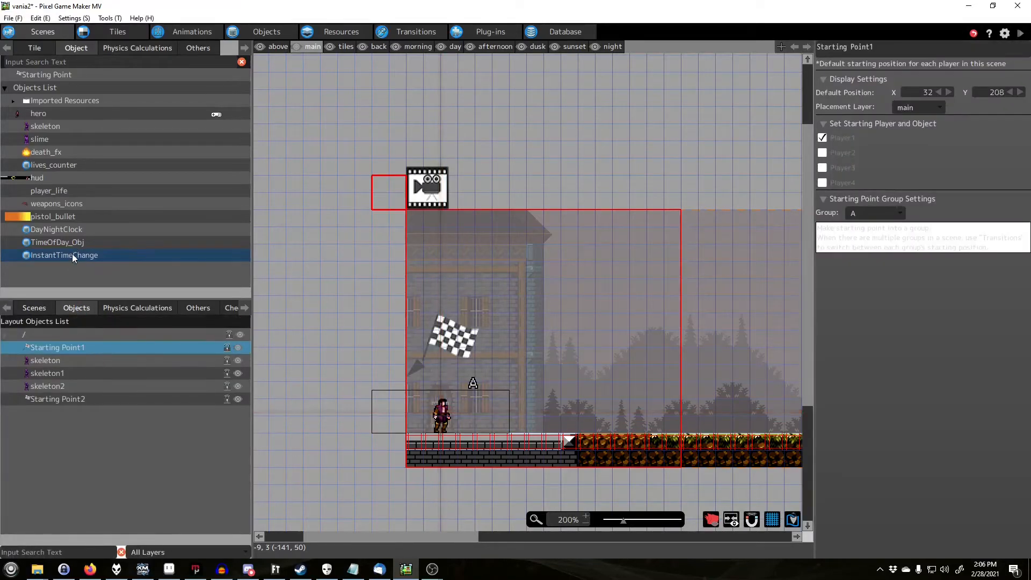
click(642, 297)
drag(674, 330, 435, 240)
click(606, 228)
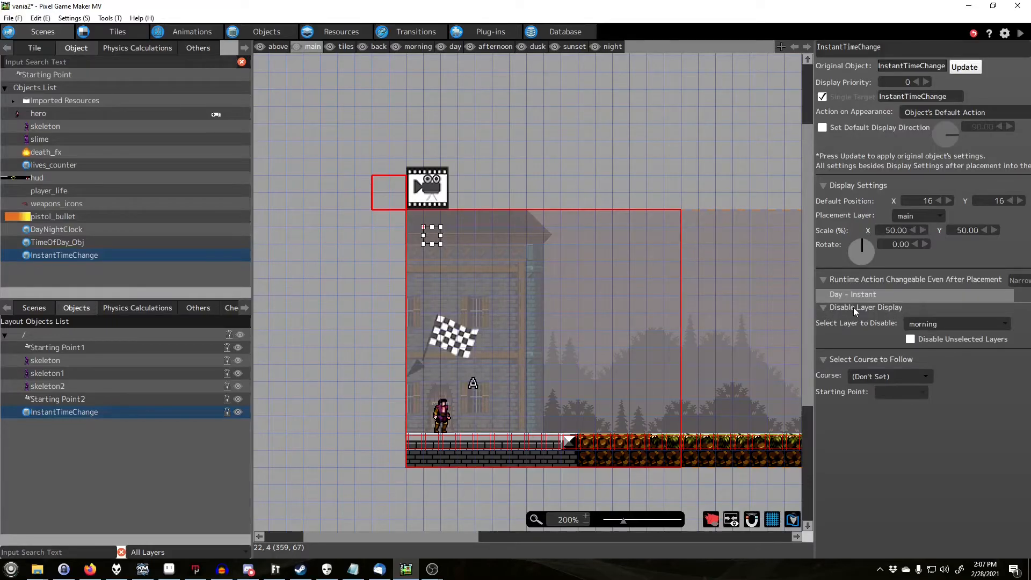
Check the layer choices for Day - Instant's Disable Layer Display on the placed InstantTimeChange without changing the selection.
click(928, 323)
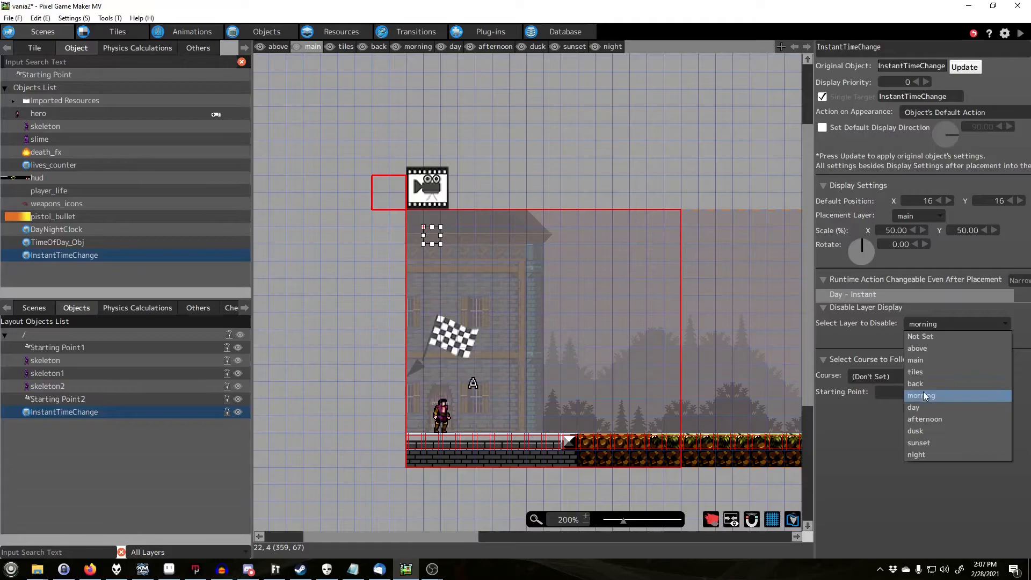
click(859, 446)
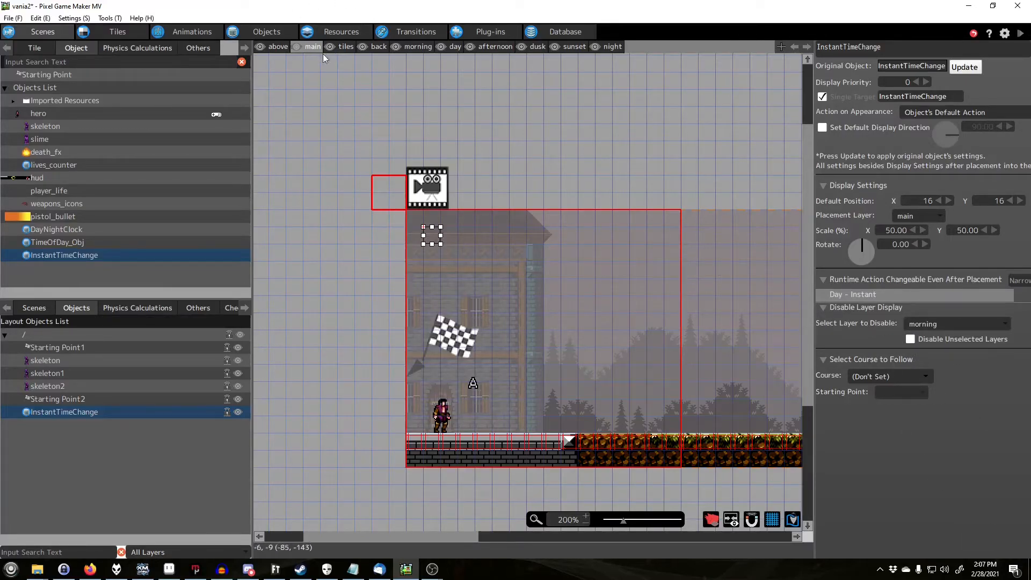
Make the Disable Layer Display actions of Afternoon - Instant and Dusk - Instant changeable after placement and check them on the placed object.
click(270, 31)
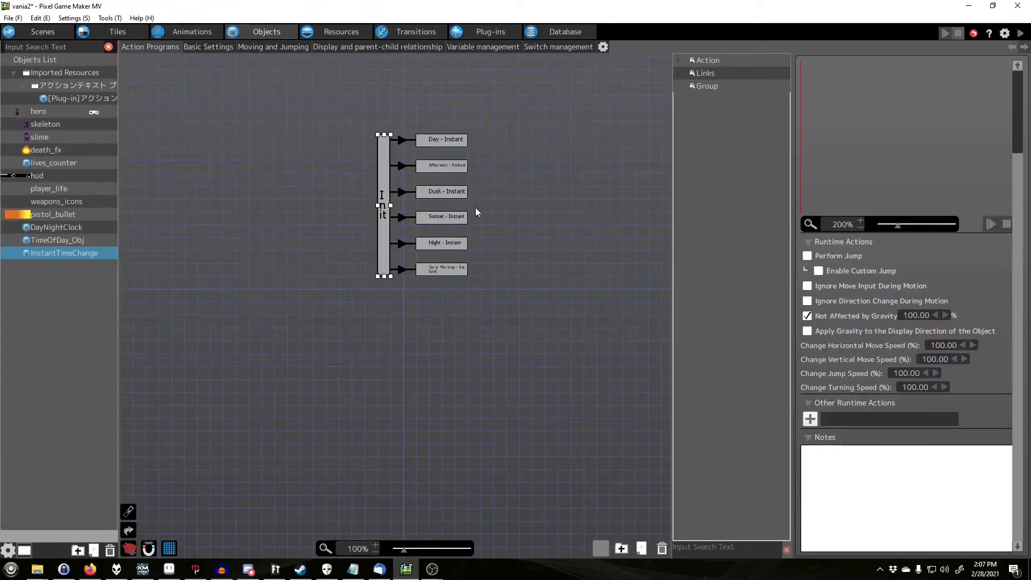
click(433, 166)
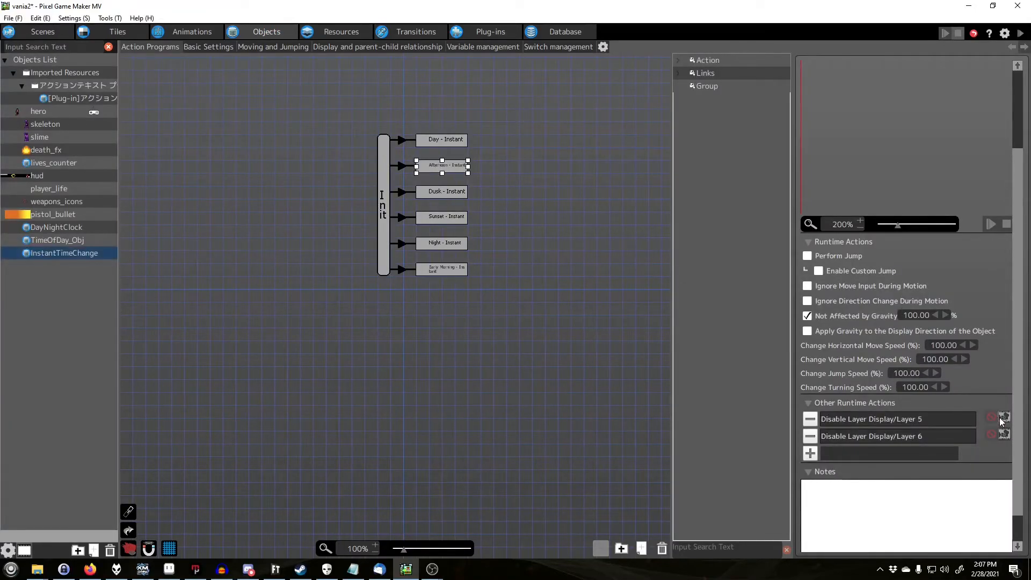
click(456, 195)
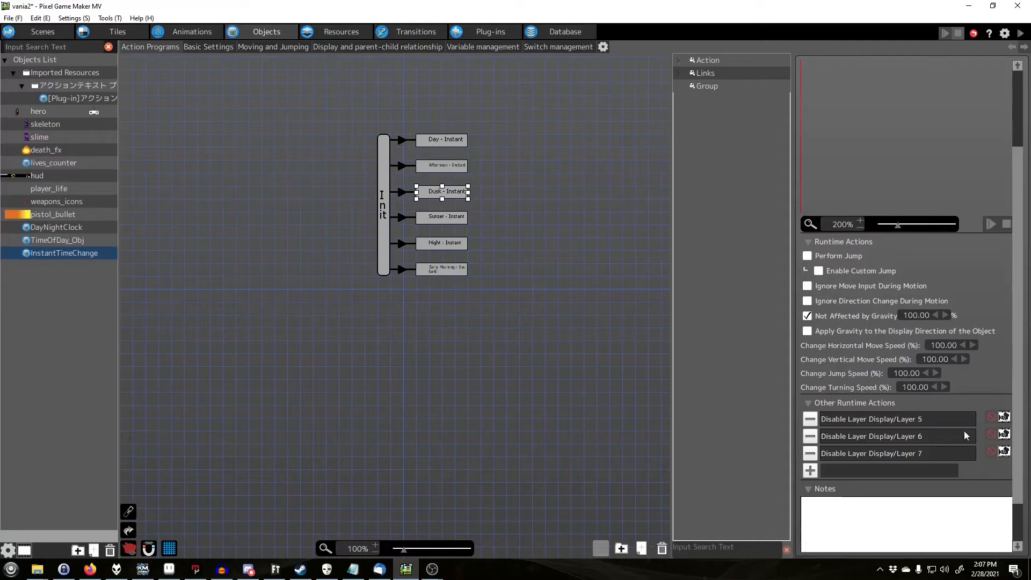
click(47, 31)
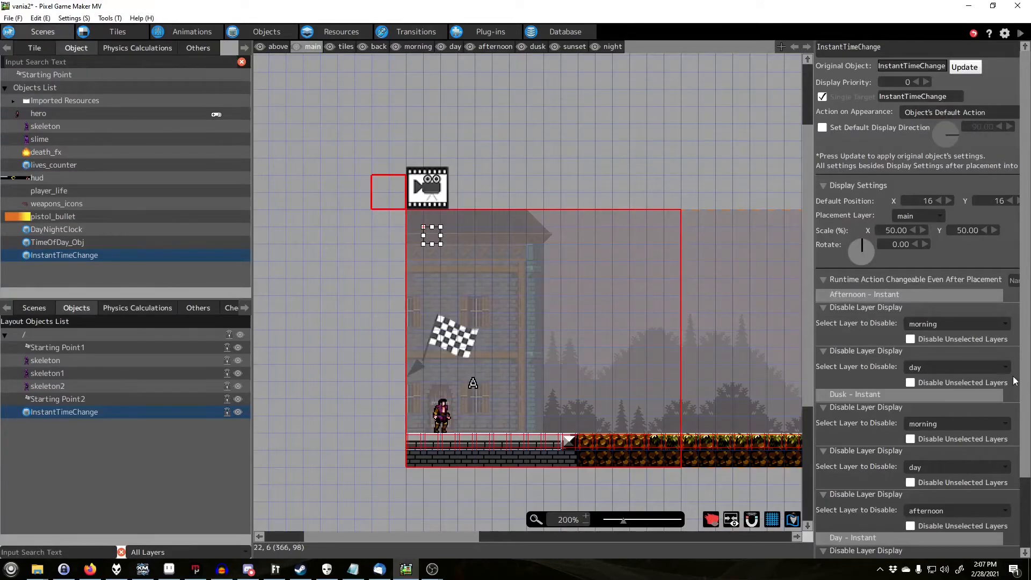
scroll(1025, 302, down, 3)
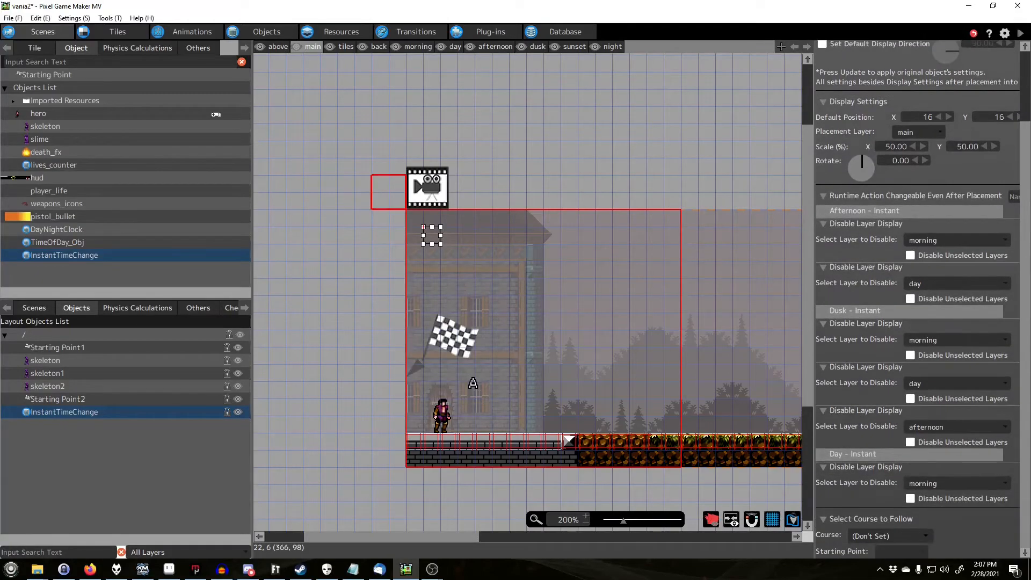
Examine the Disable Layer Display settings of Day - Instant, Afternoon - Instant and Dusk - Instant on the placed InstantTimeChange.
click(823, 211)
click(824, 311)
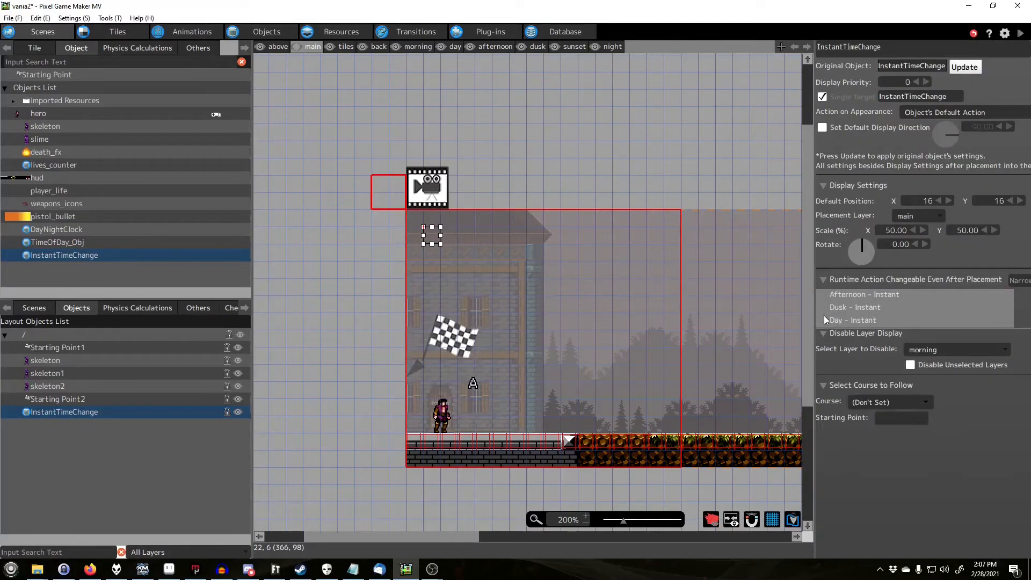
click(821, 323)
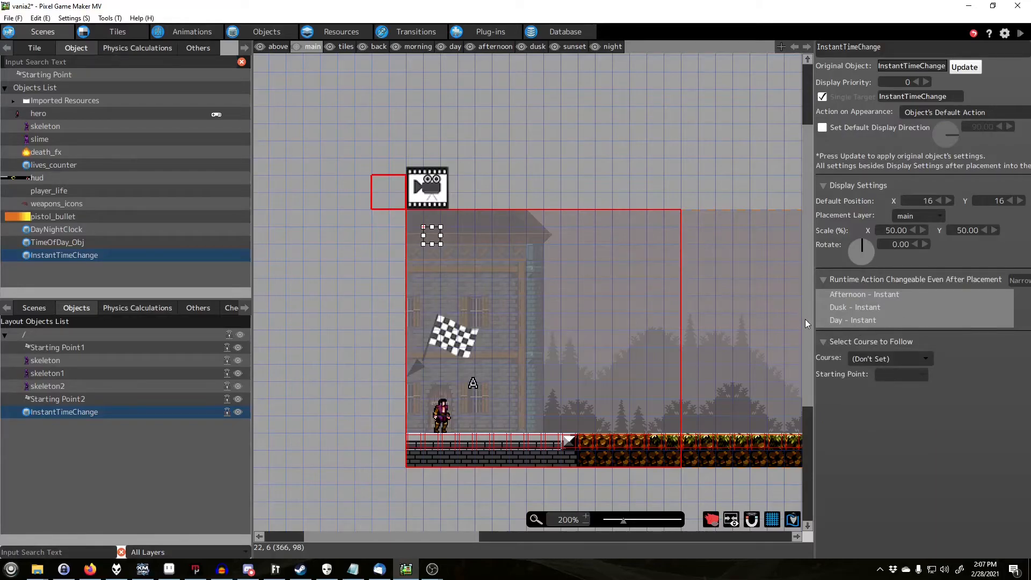
click(820, 321)
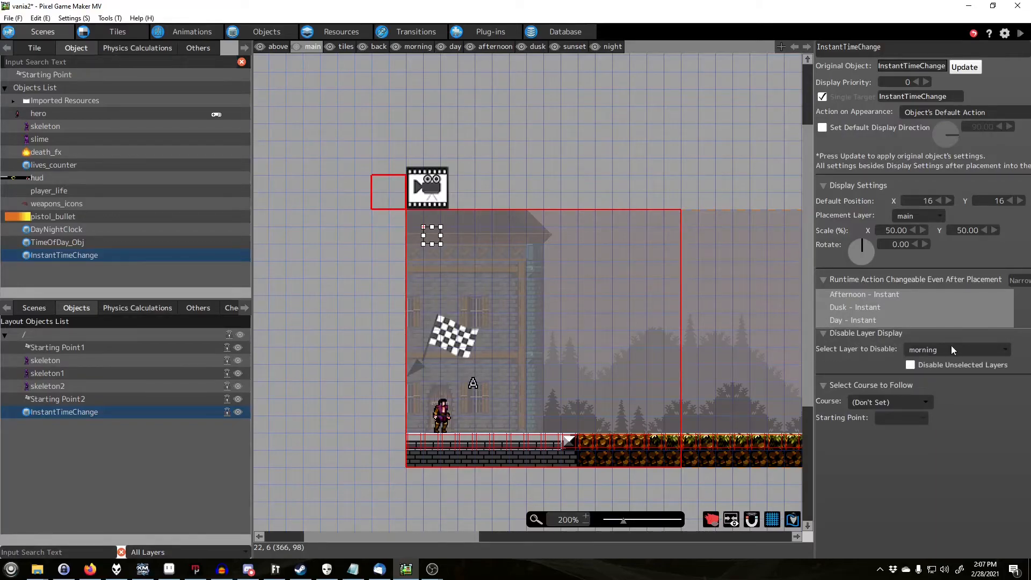
click(823, 322)
click(822, 307)
click(821, 305)
click(823, 296)
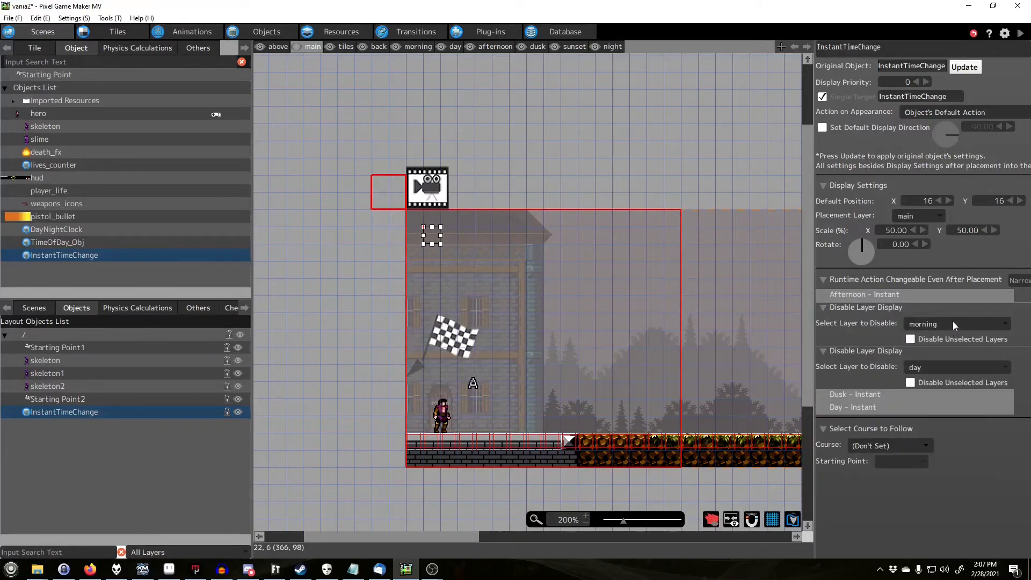
click(825, 294)
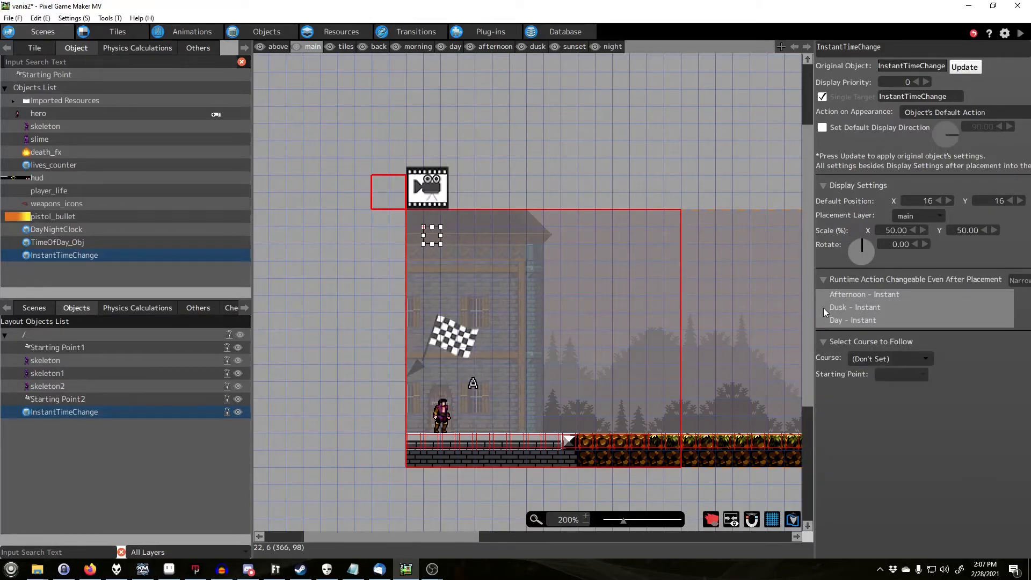
click(824, 308)
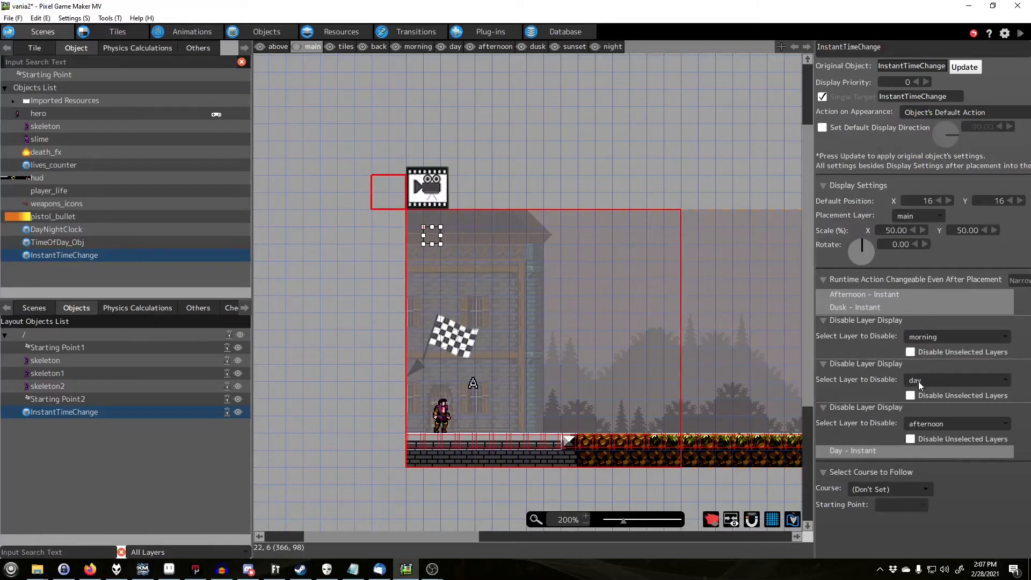
click(821, 309)
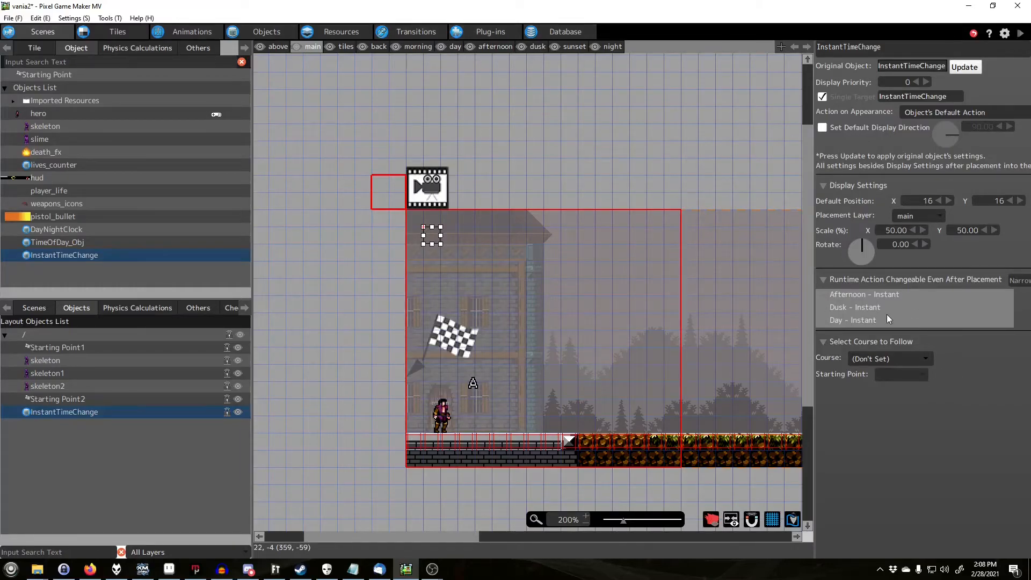
Turn off changing after placement for the Disable Layer Display actions of InstantTimeChange's Dusk, Afternoon and Day - Instant.
click(267, 31)
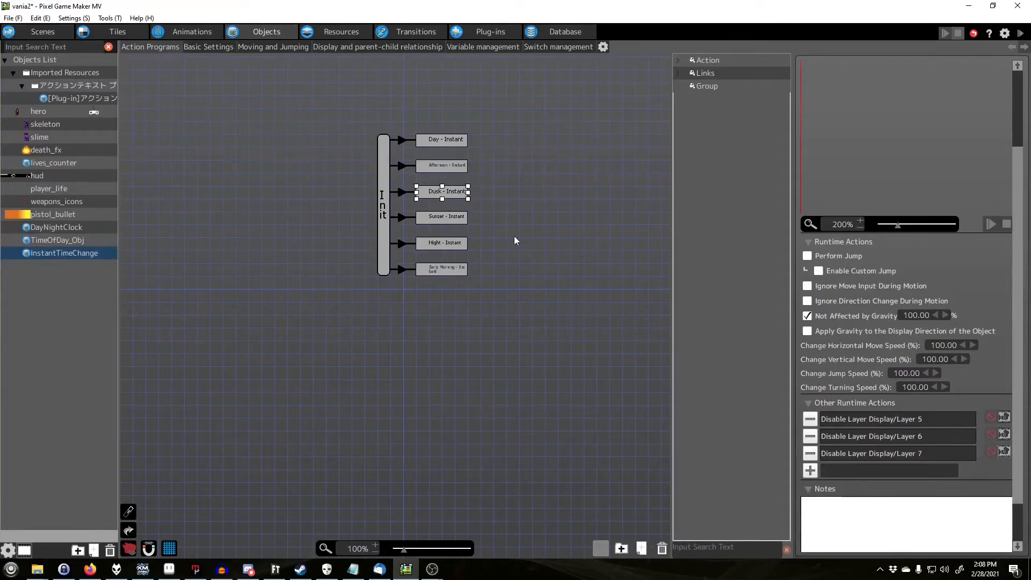
click(452, 168)
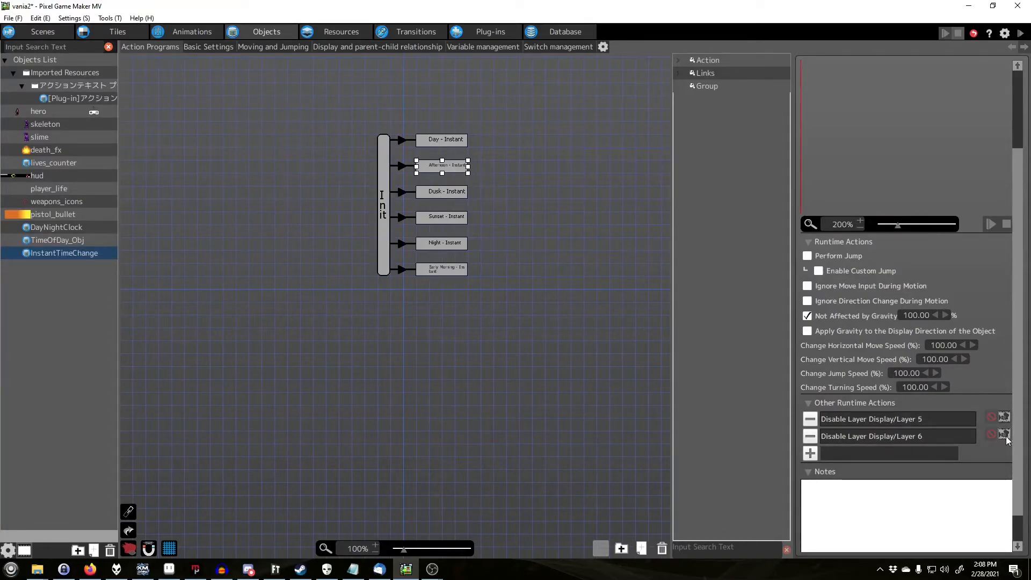
click(438, 142)
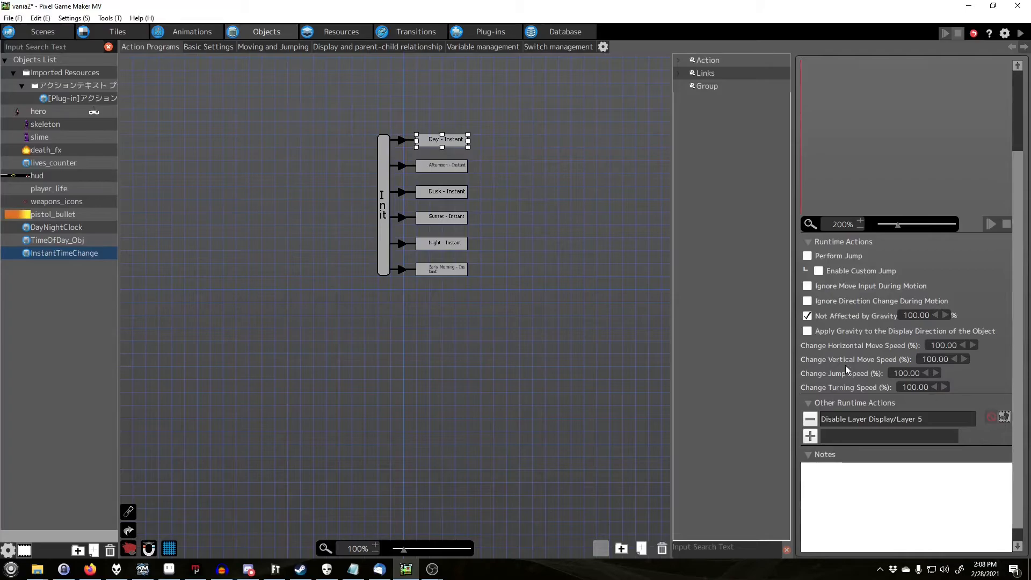
click(508, 227)
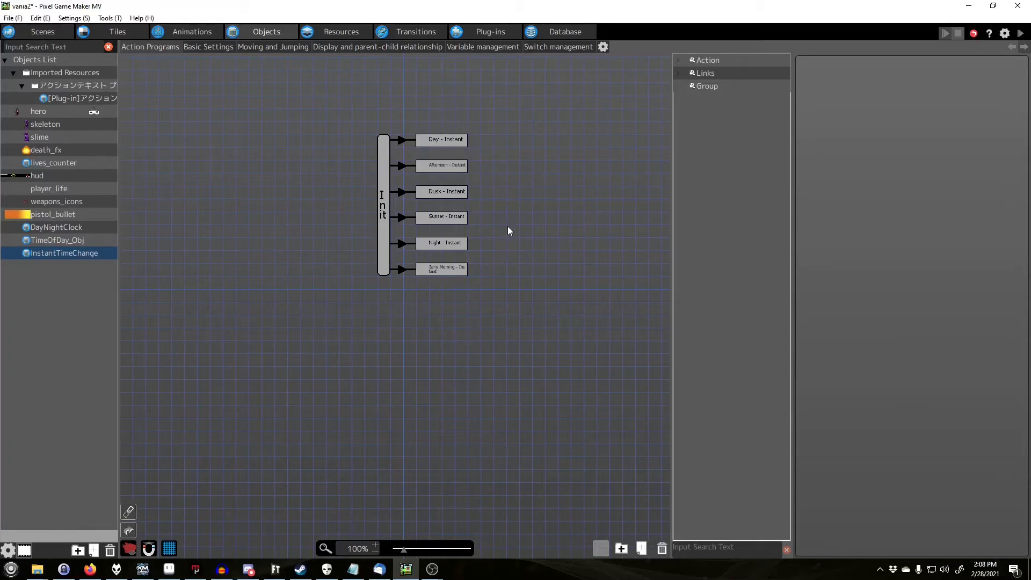
Delete the placed InstantTimeChange object from the outside_home scene.
click(24, 35)
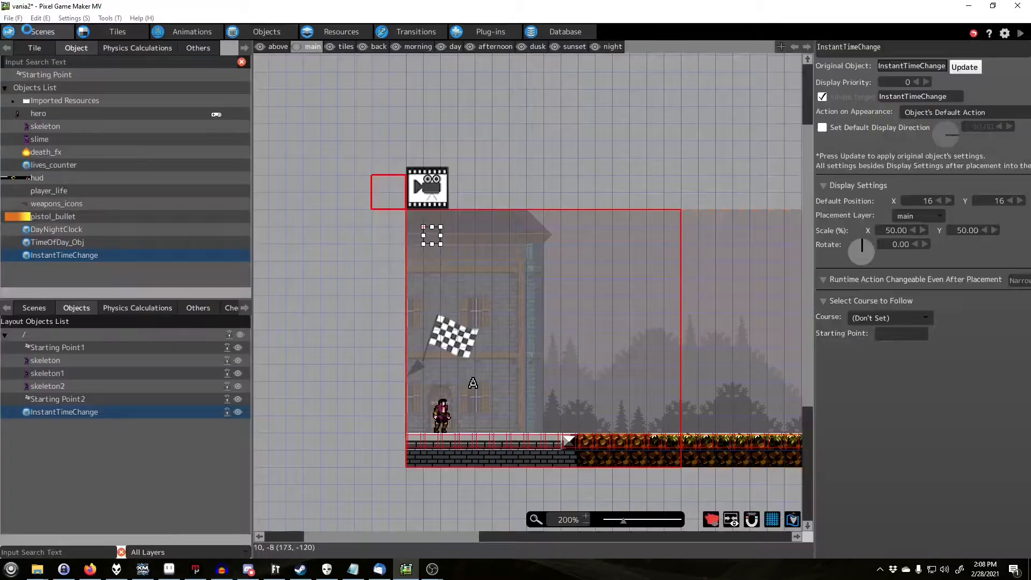
click(520, 157)
click(431, 234)
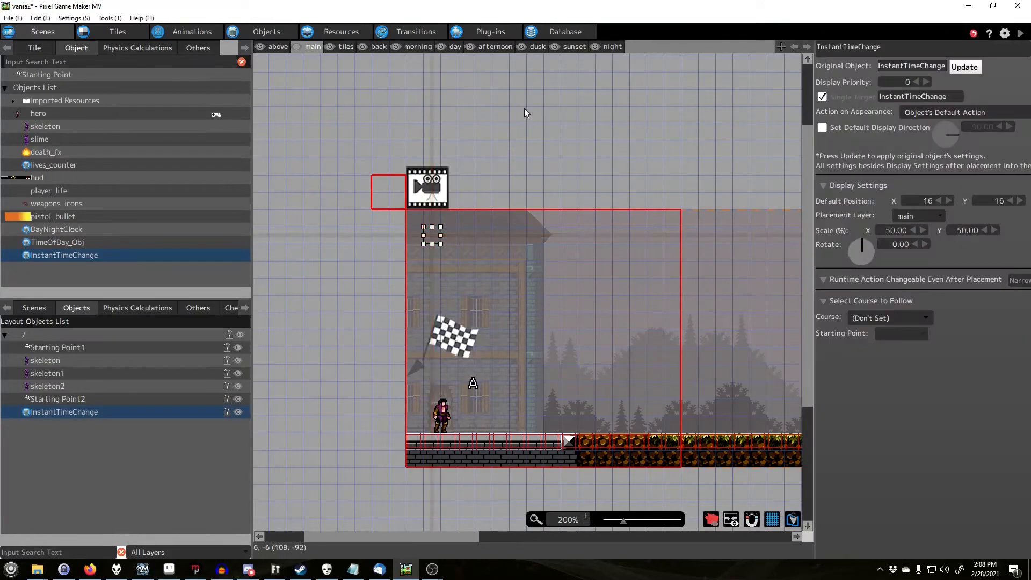
key(Delete)
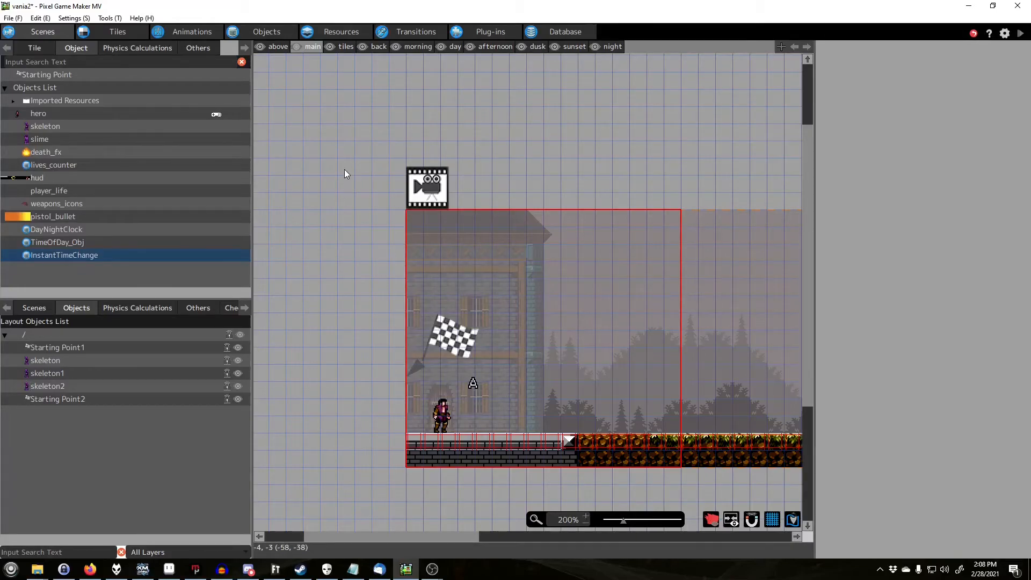
Check the object action program that the home->outside portal runs after transfer, leaving its settings as they are.
click(416, 32)
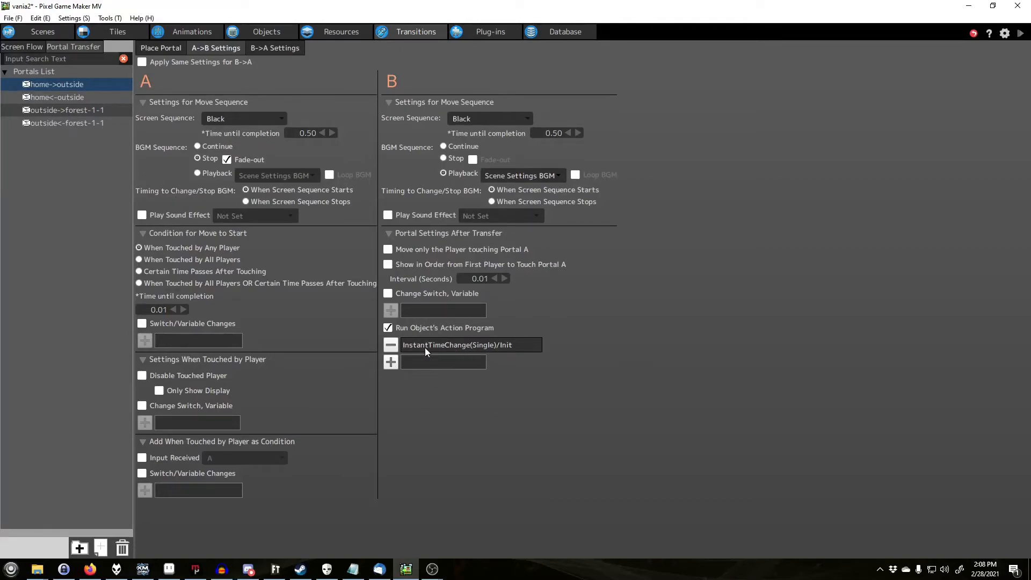
click(451, 347)
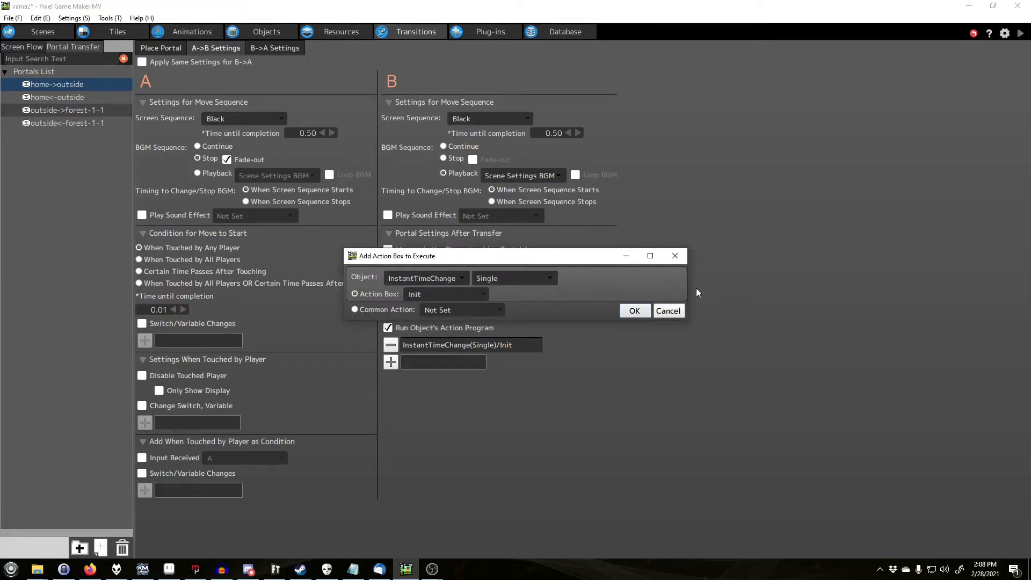
click(667, 310)
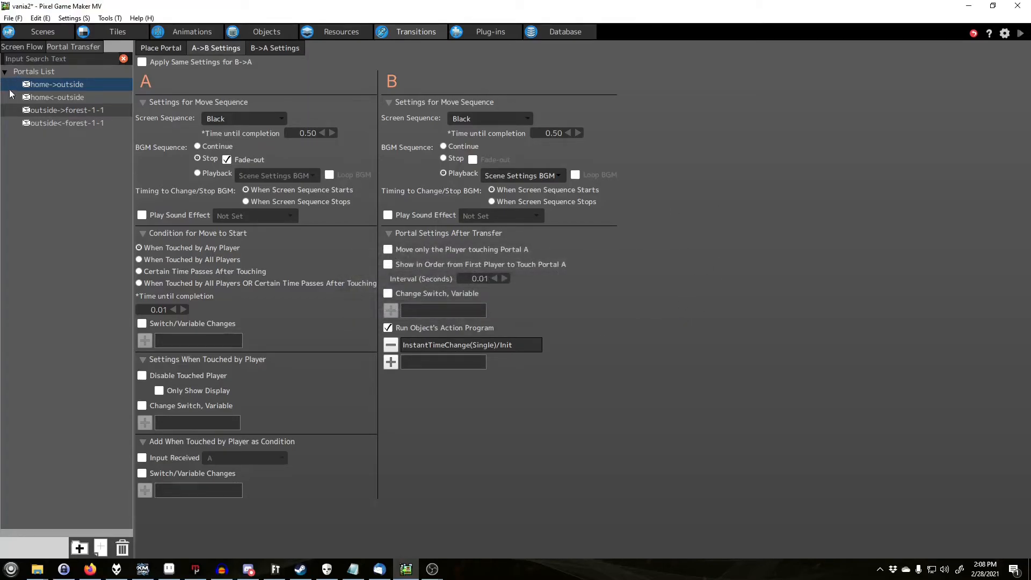
Link home to outside_home in the screen flow to view its Sequence After Changeover settings, and delete the link.
click(21, 47)
right_click(424, 299)
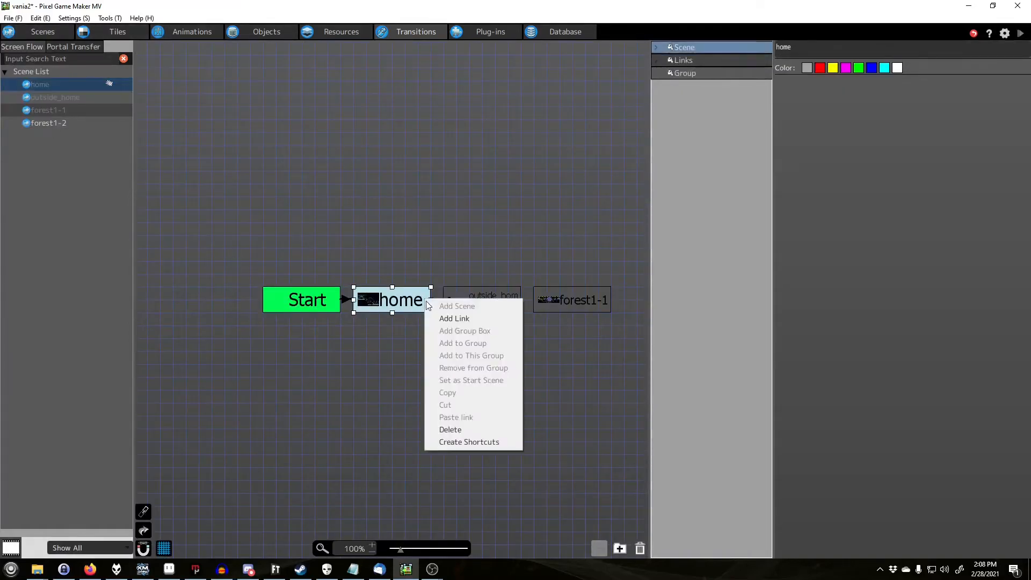
click(446, 318)
click(463, 303)
click(995, 49)
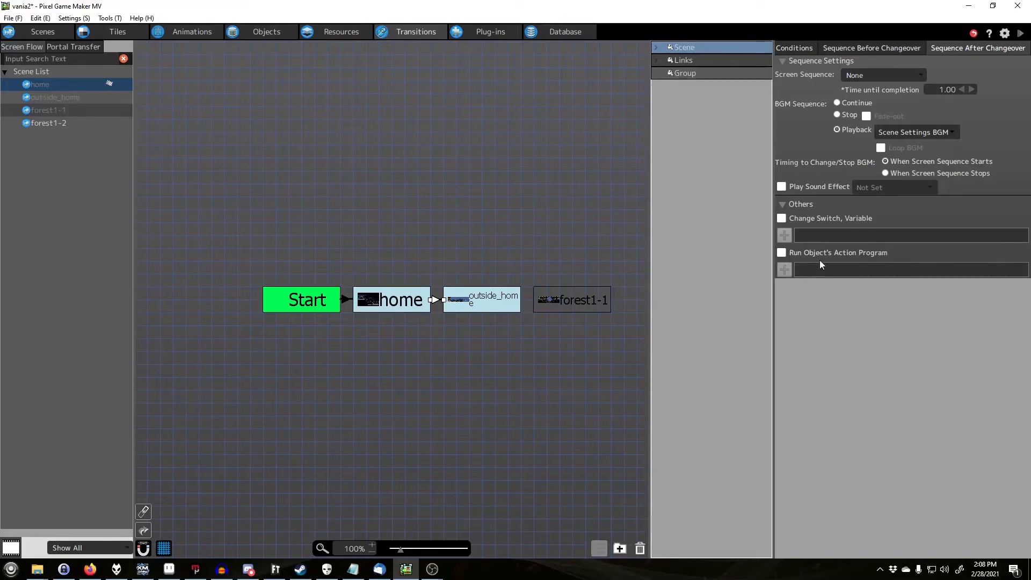
right_click(436, 299)
click(470, 430)
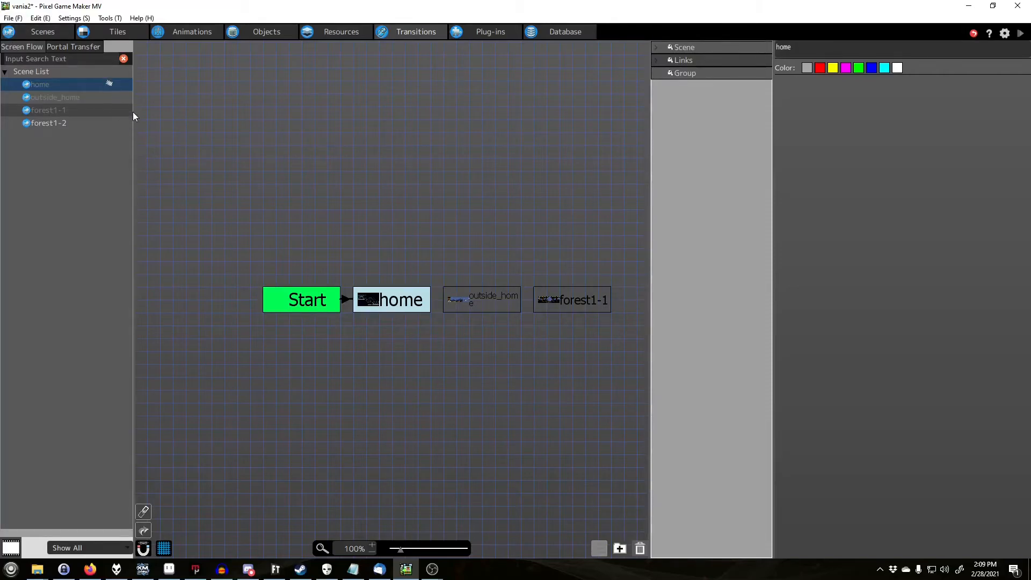
click(40, 32)
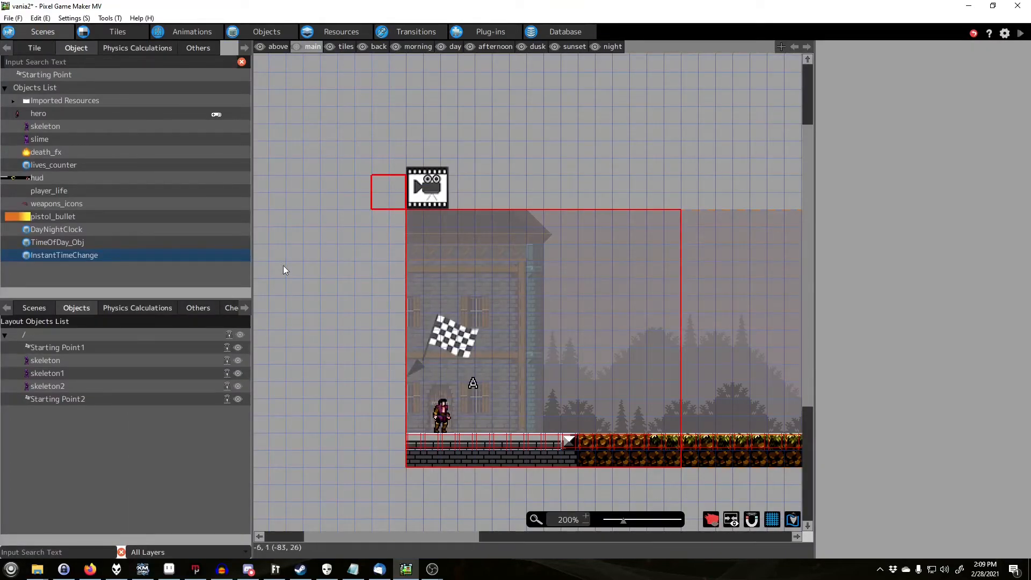
drag(452, 540, 479, 521)
Review the action program of TimeOfDay_Obj, examining its Processing and Wait actions.
click(278, 33)
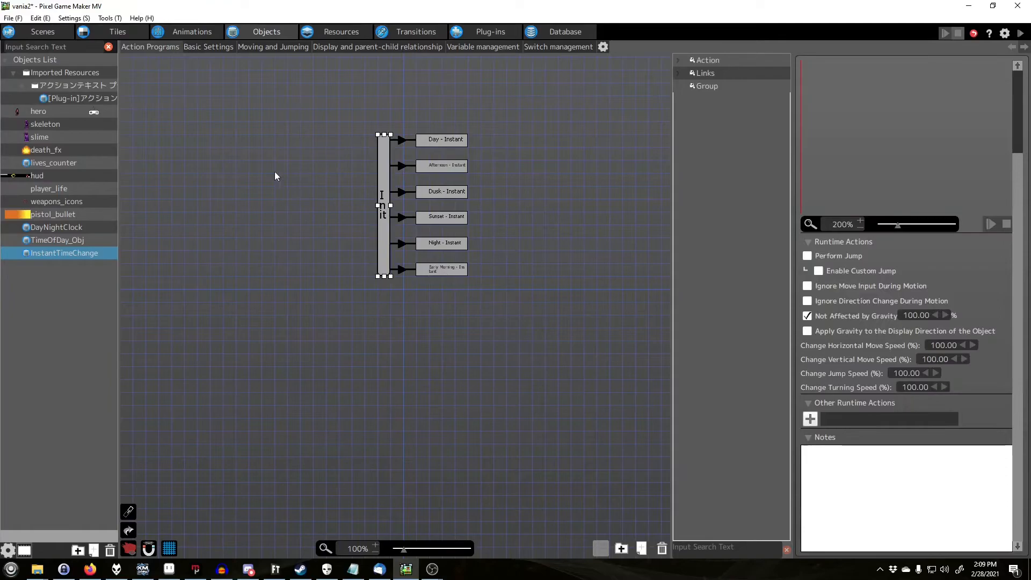
click(301, 233)
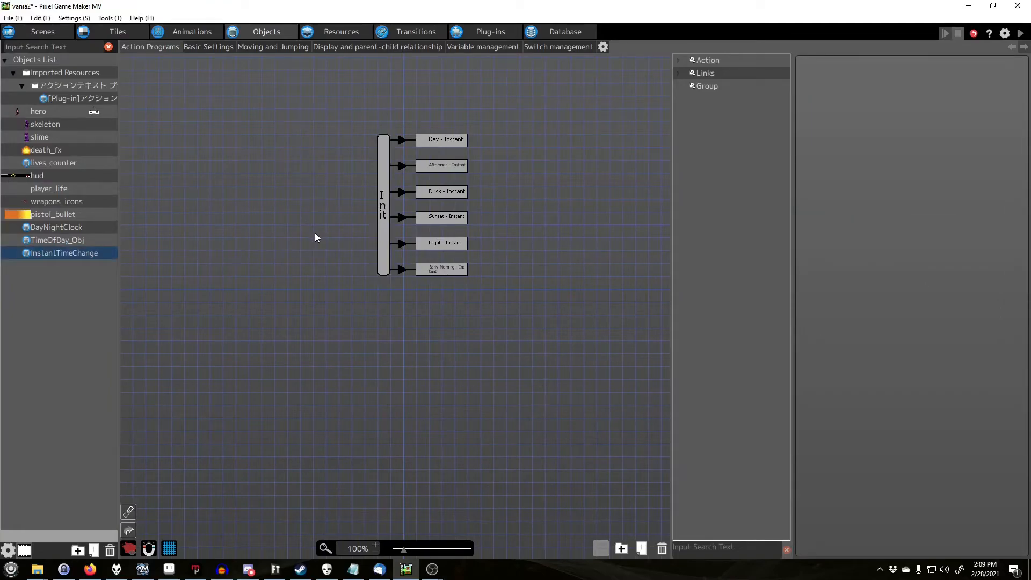
click(72, 239)
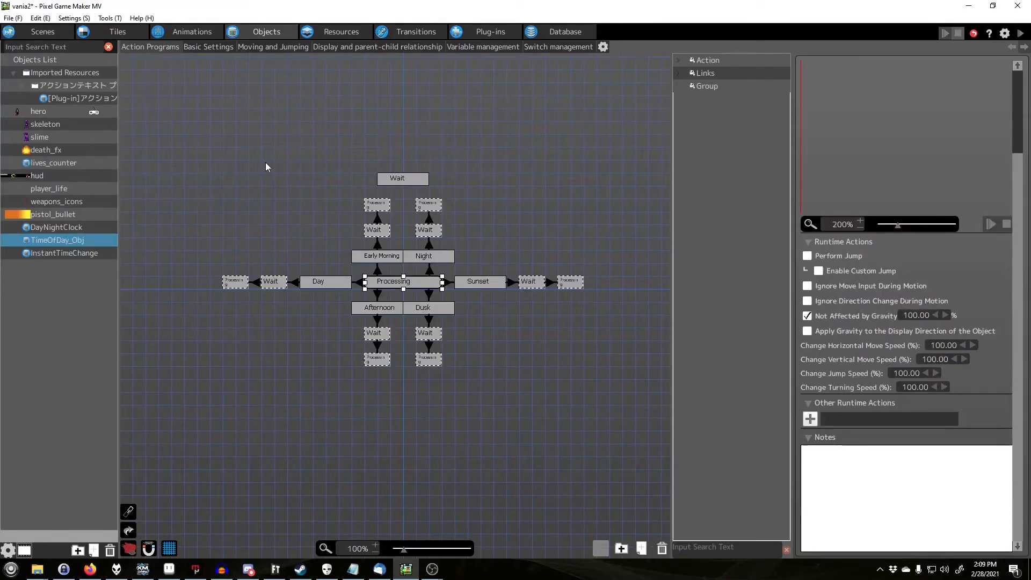
click(266, 163)
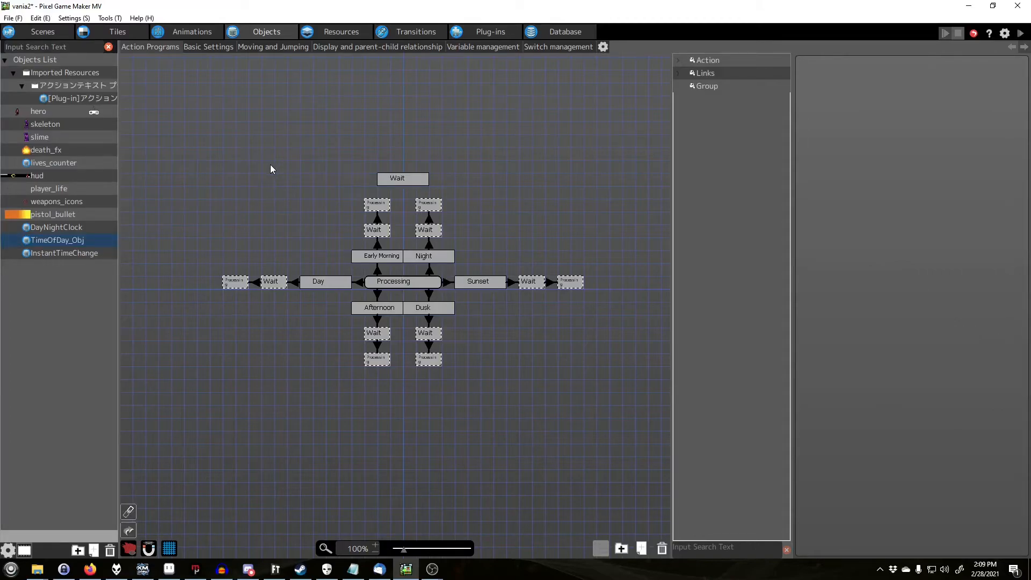
click(406, 285)
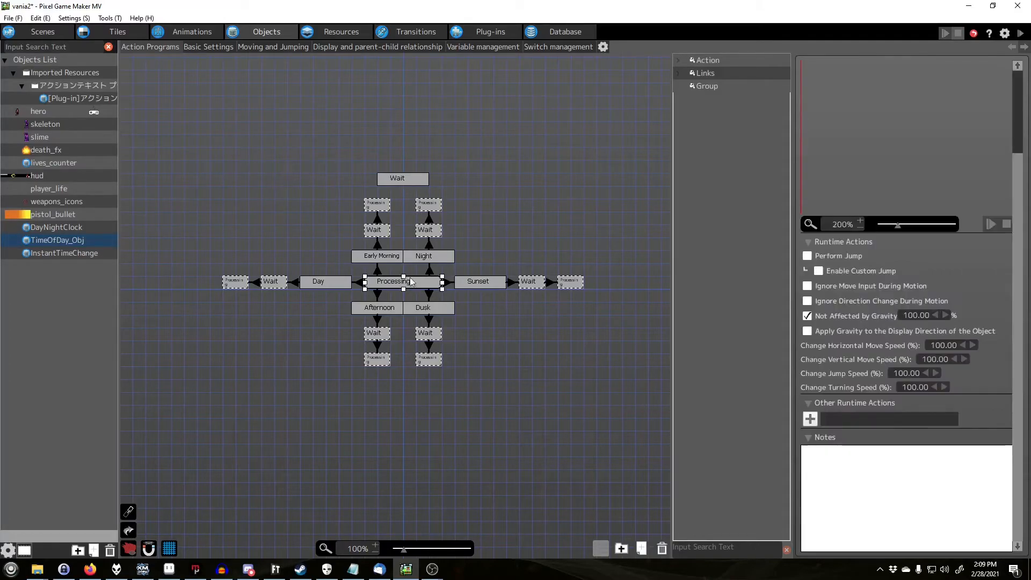
click(401, 175)
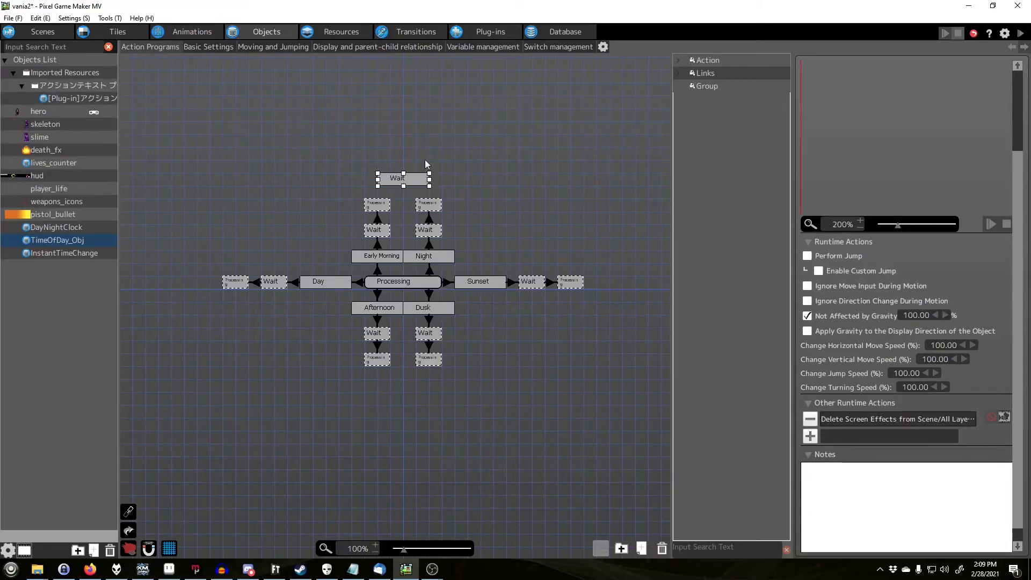
click(426, 167)
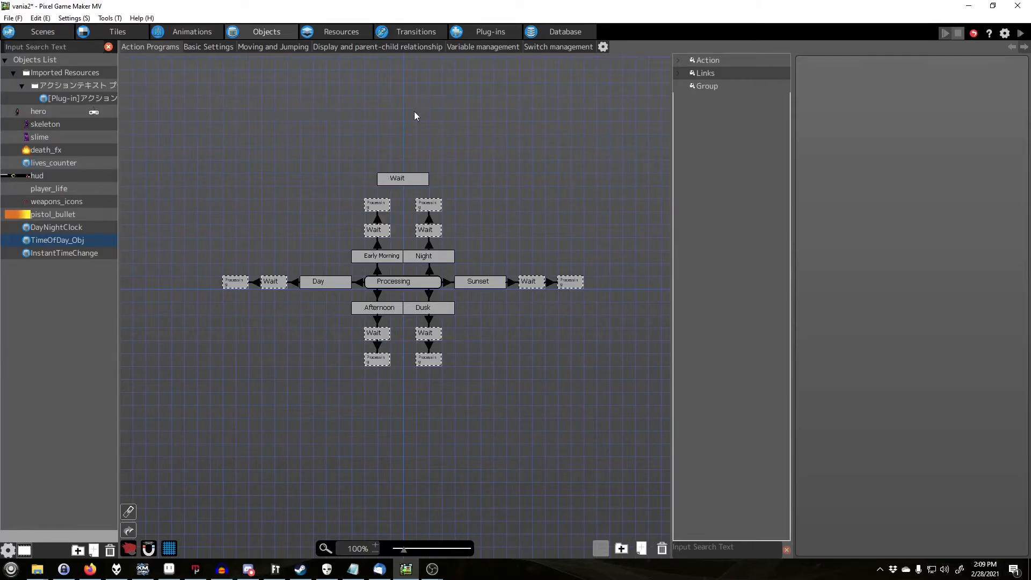
click(392, 285)
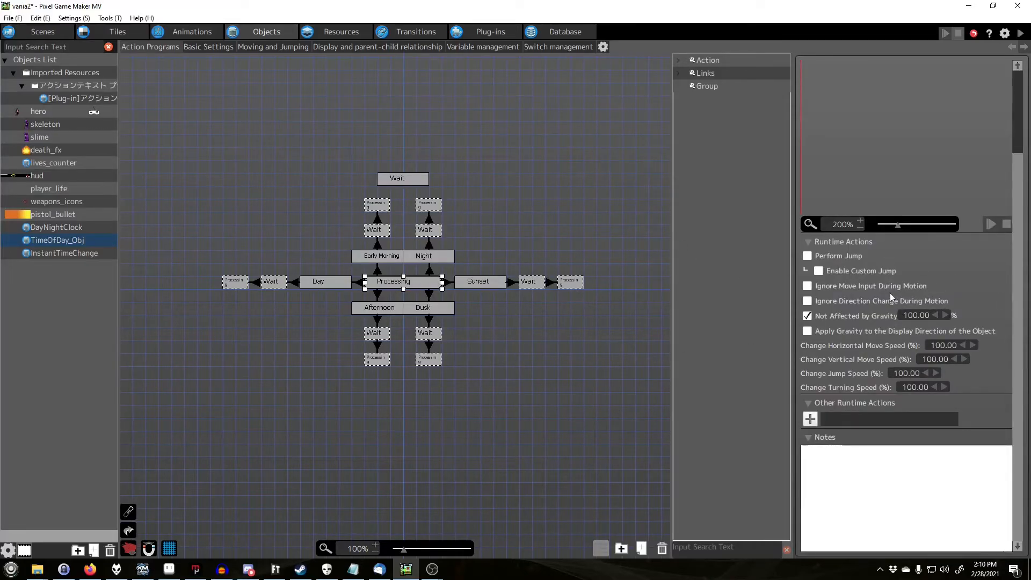
Inspect the variable condition on the link from Processing to Early Morning without changing it.
click(378, 272)
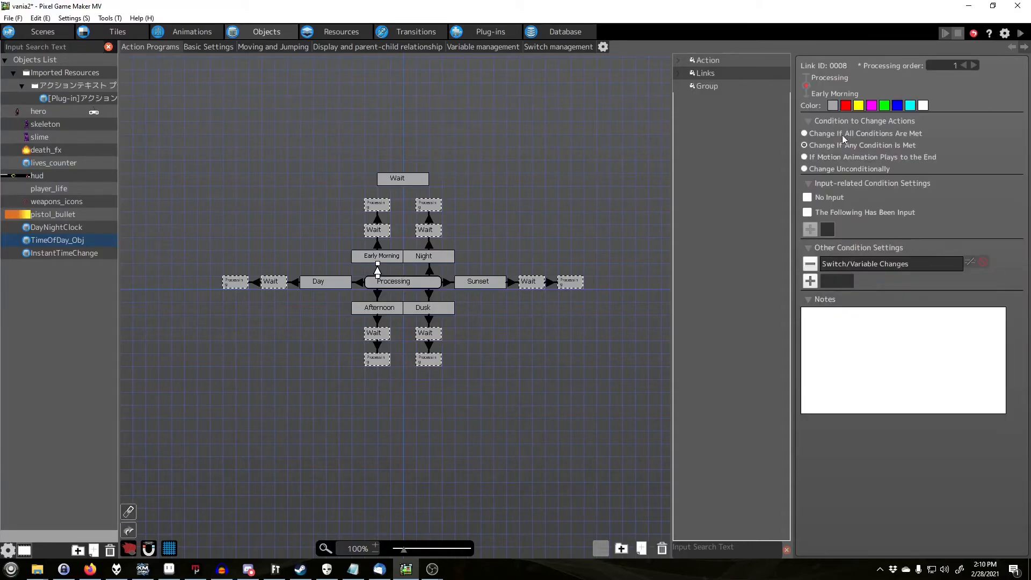
double_click(860, 269)
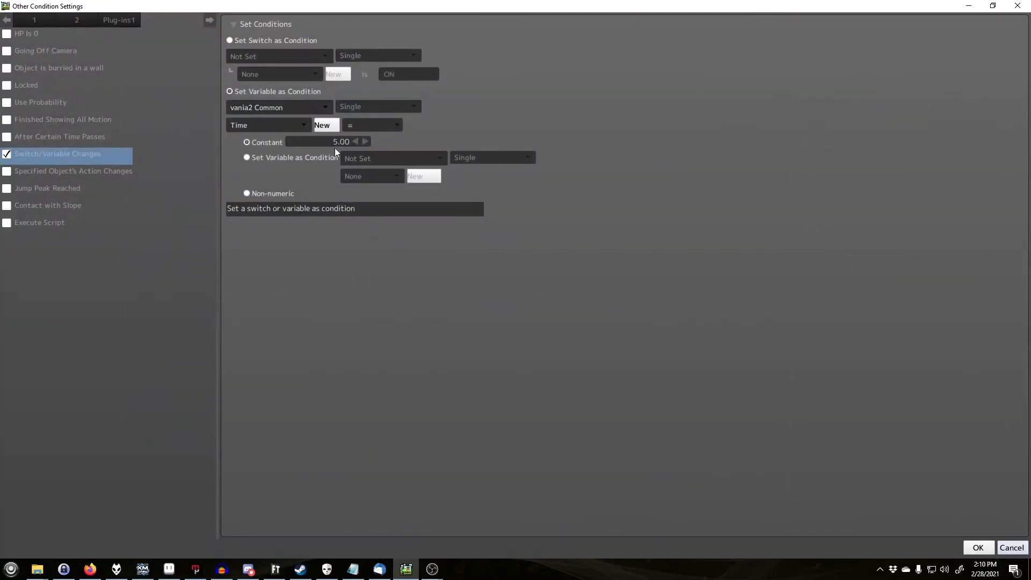
click(1012, 548)
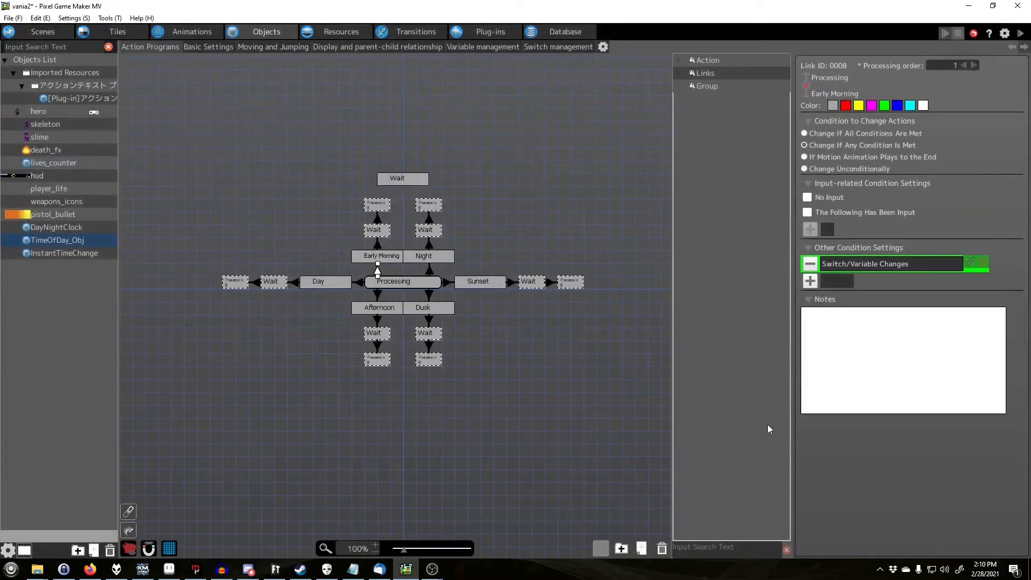
Examine the runtime actions of the Early Morning and Day actions in TimeOfDay_Obj.
click(382, 257)
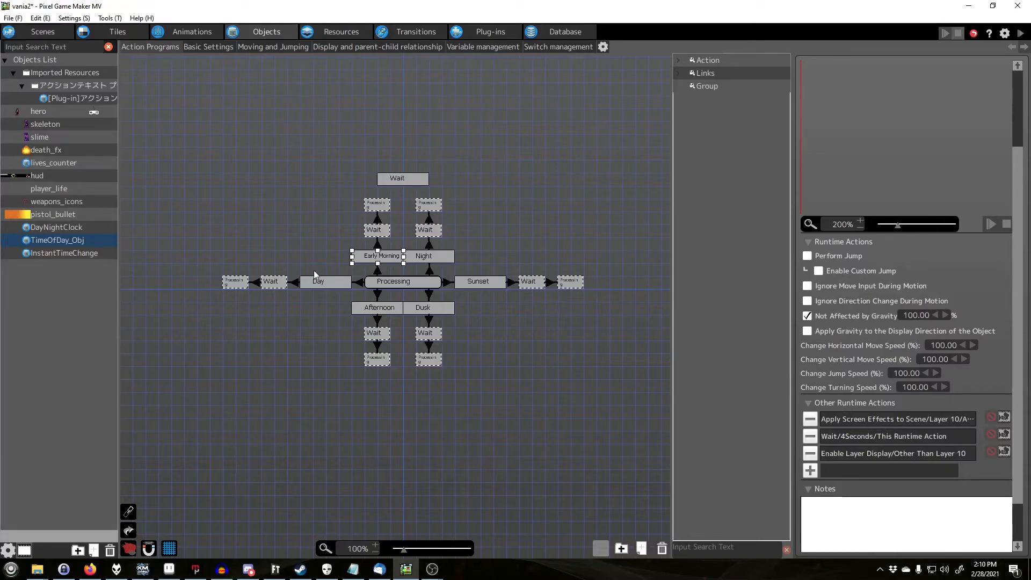
click(270, 211)
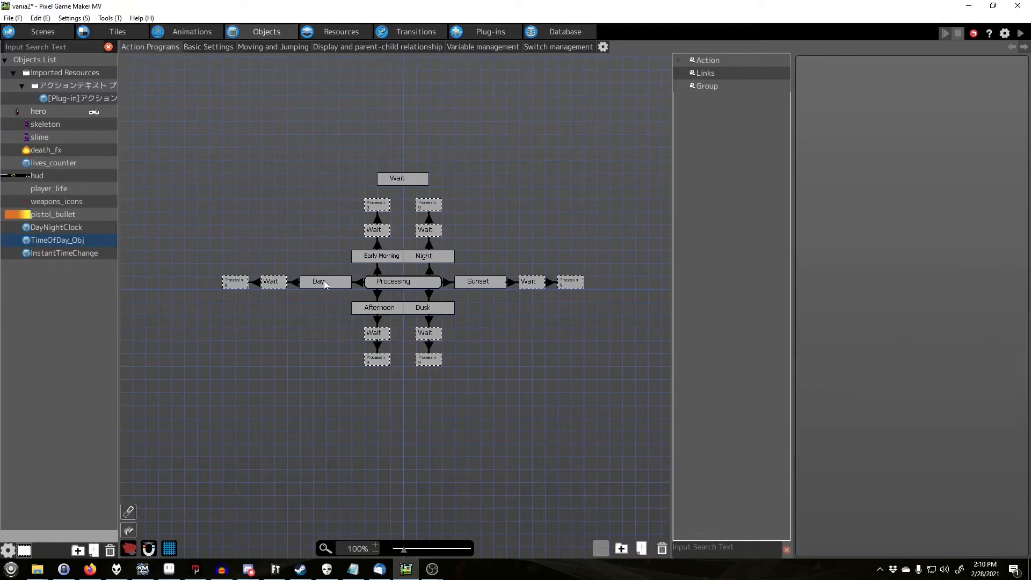
click(324, 281)
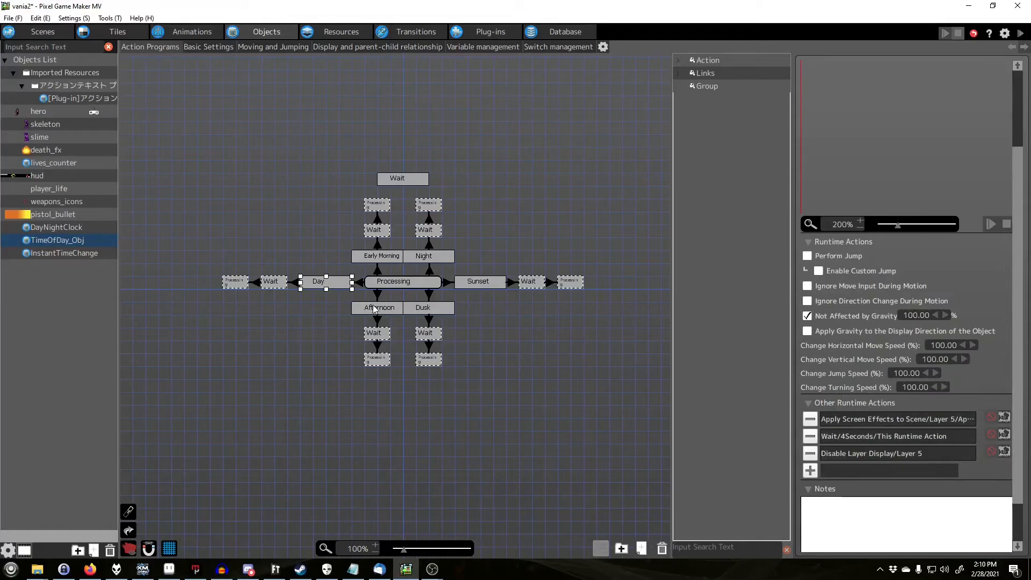
Inspect the variable condition on the link from Processing to Day without changing it.
click(364, 282)
double_click(952, 258)
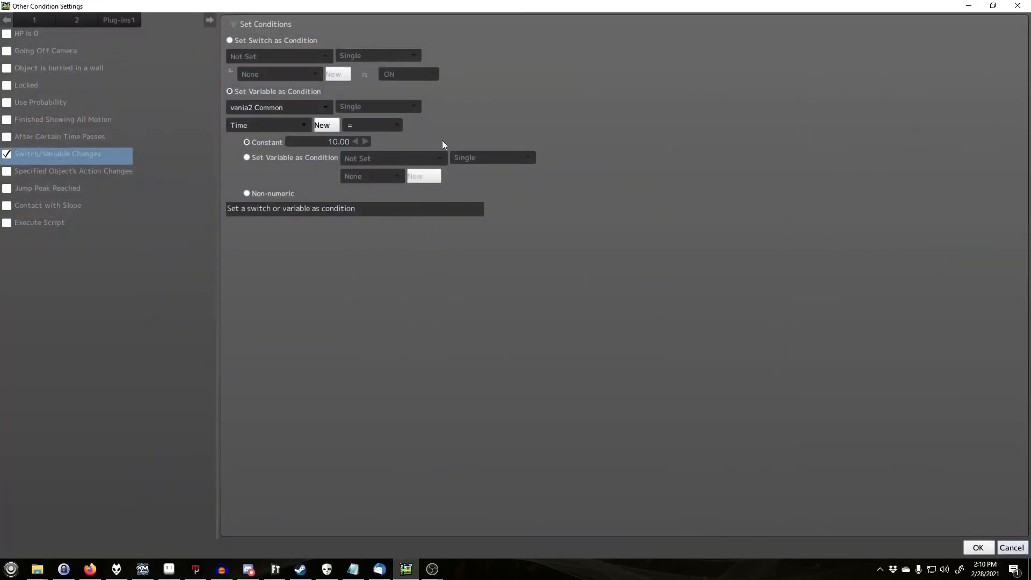
click(1012, 547)
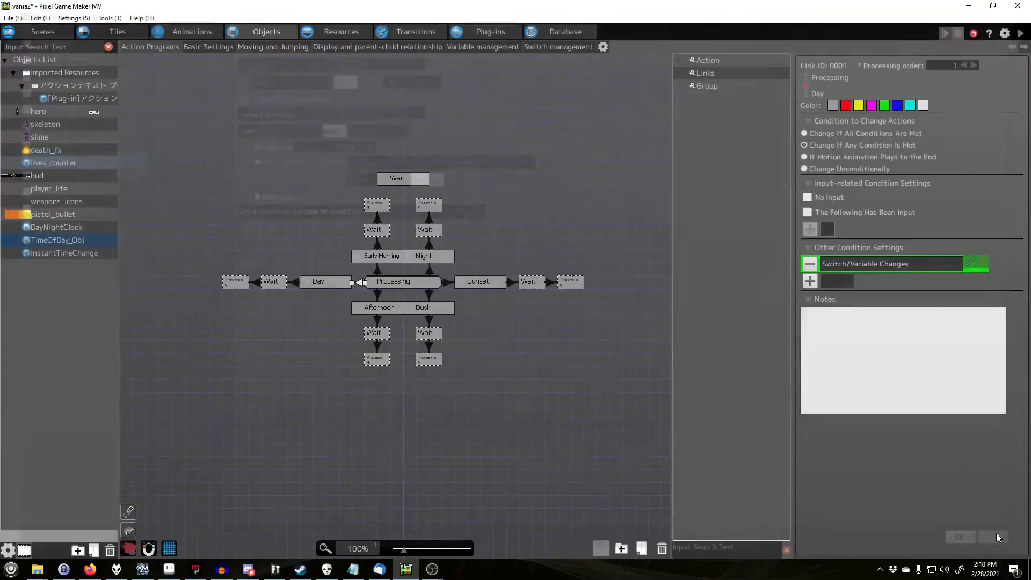
Examine the color and completion time of the Day action's screen effect without changing them.
click(327, 285)
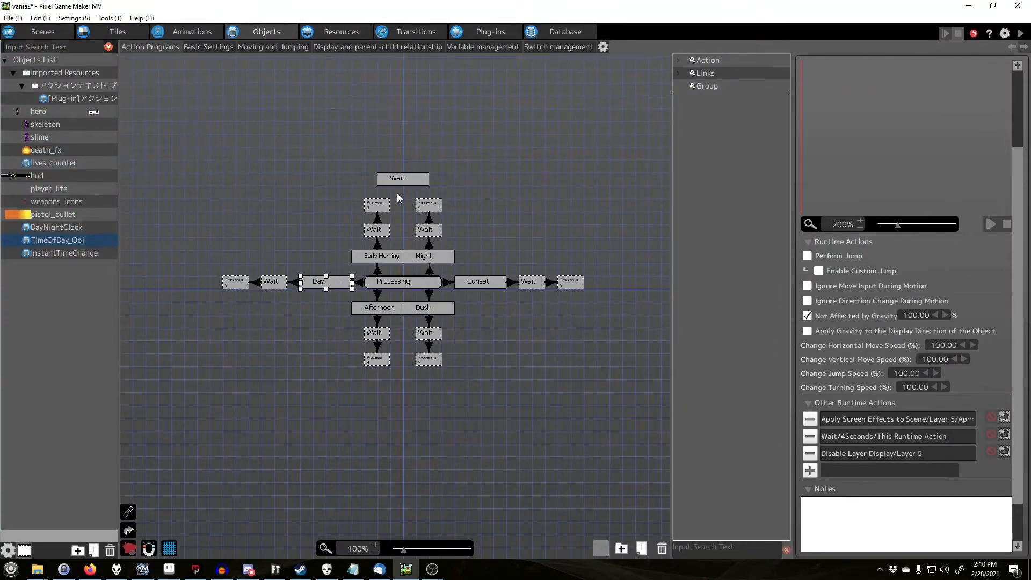
double_click(882, 422)
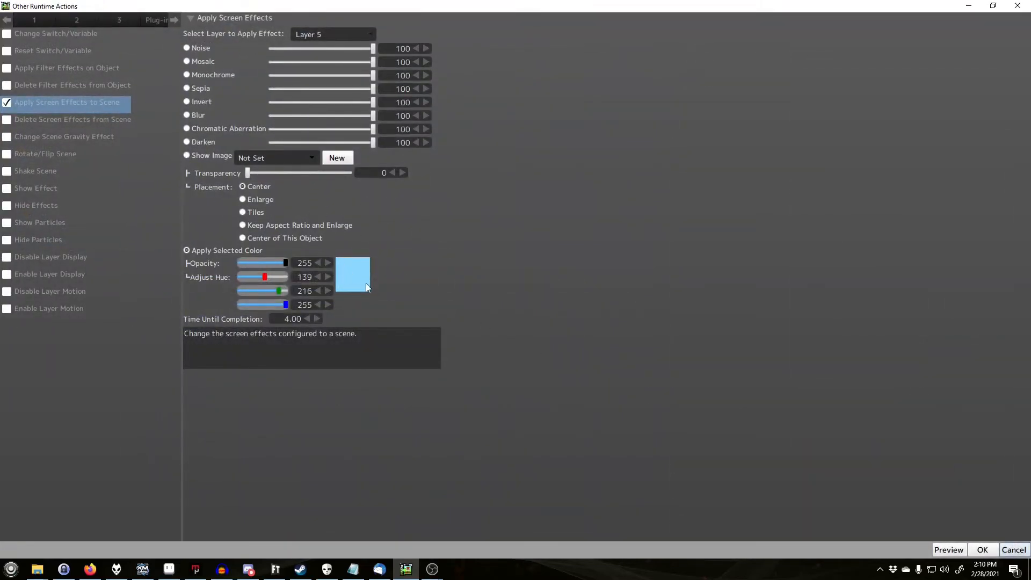
click(1013, 550)
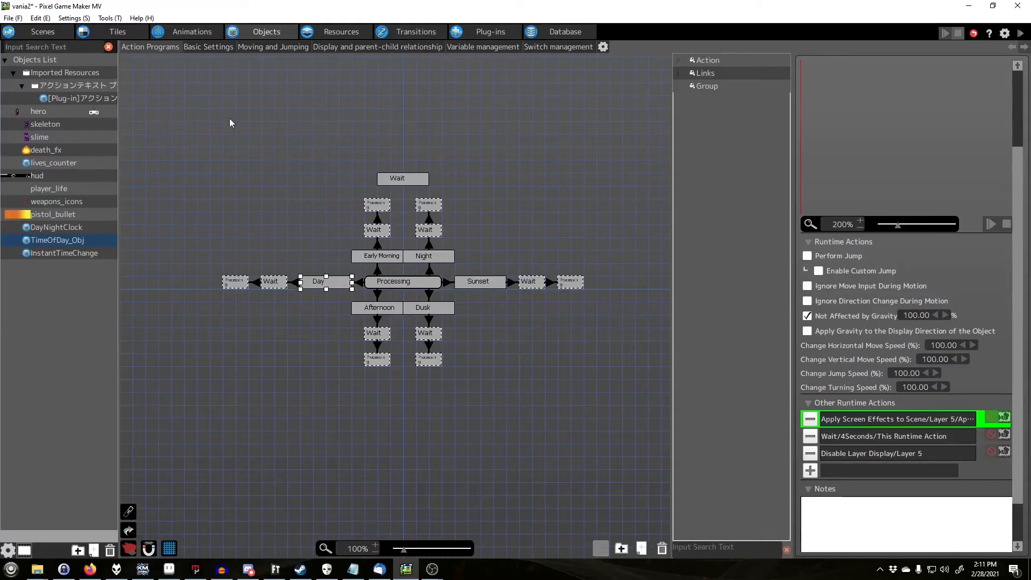
Compare the morning and day layers of the scene, ending on the morning layer.
click(38, 31)
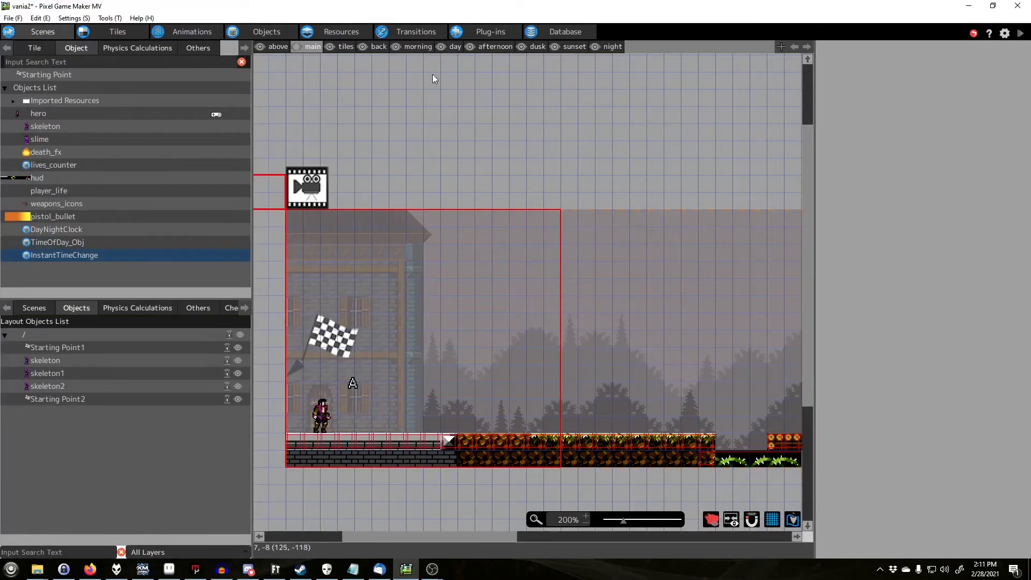
click(417, 47)
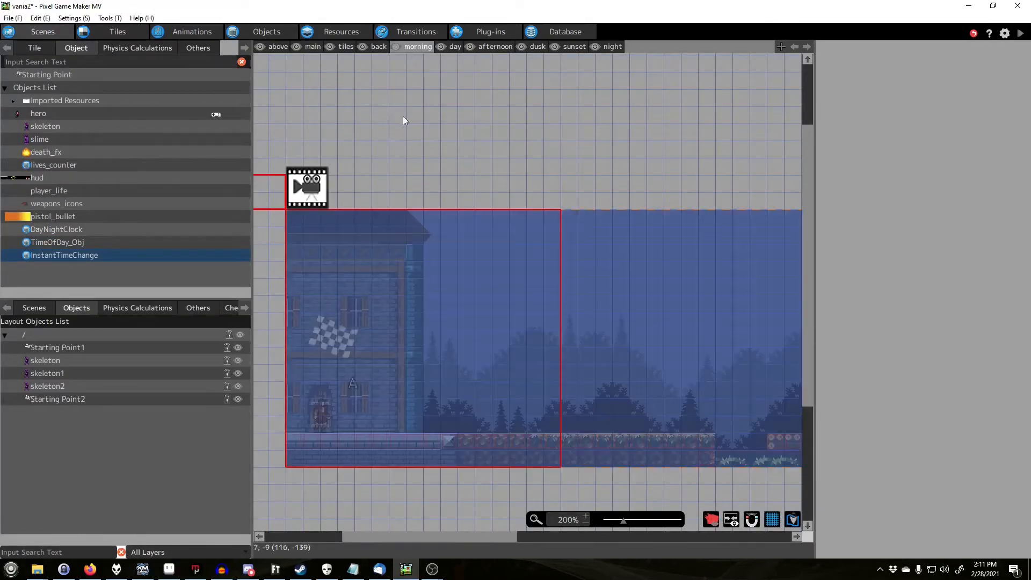
click(454, 47)
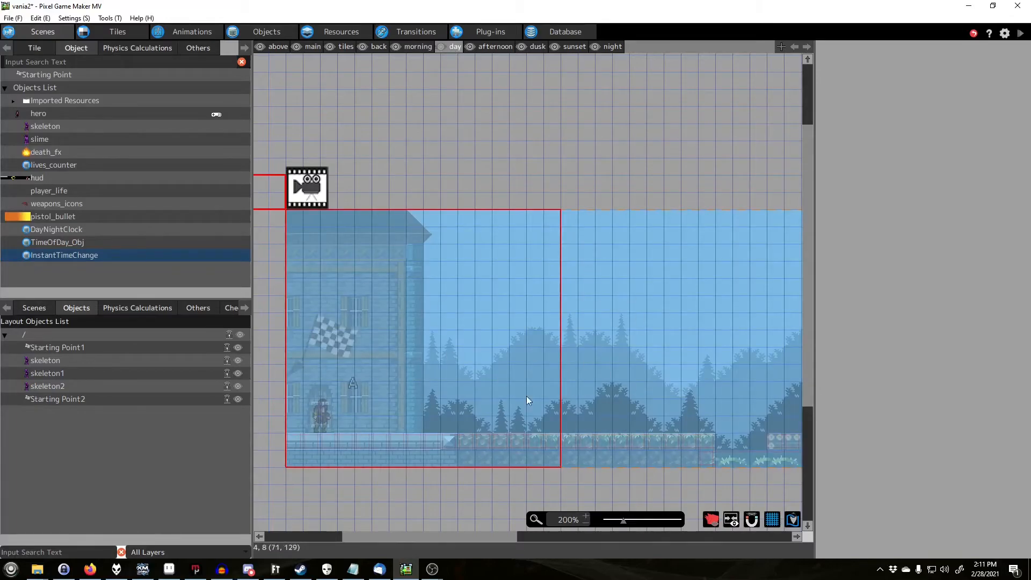
click(418, 47)
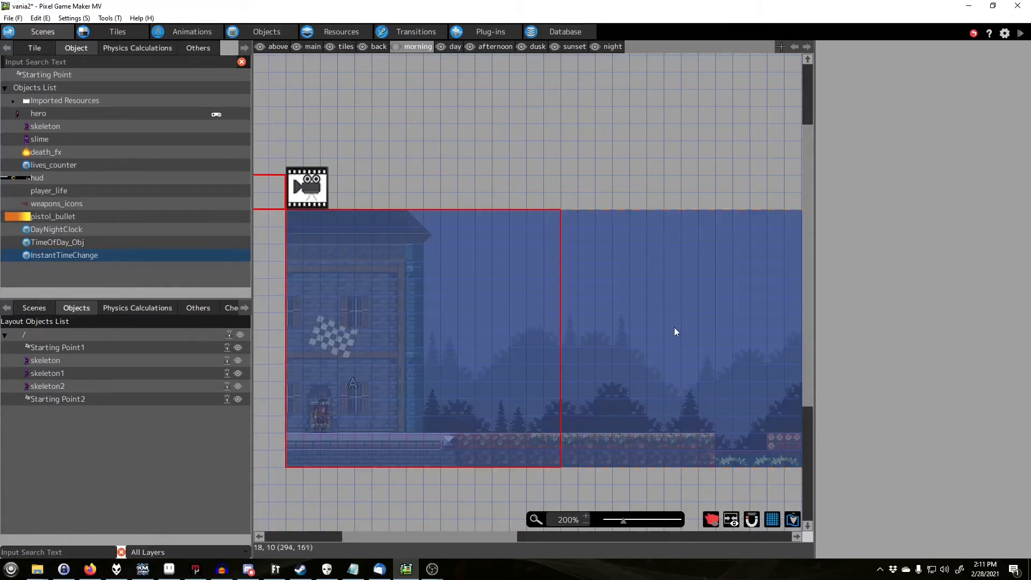
Review the Day action's screen effect, wait duration and layer-disabling runtime actions in TimeOfDay_Obj.
click(269, 32)
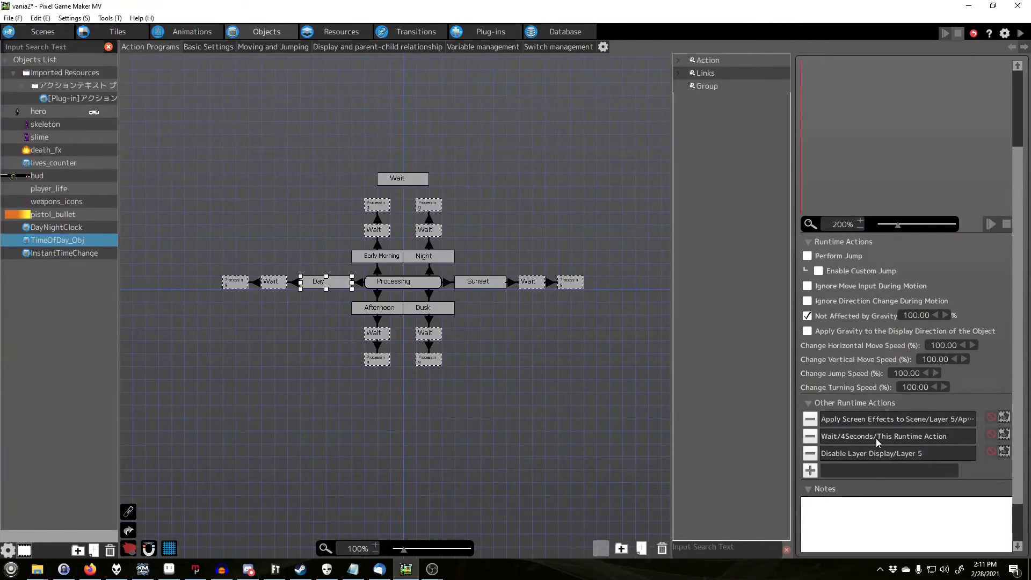
double_click(875, 421)
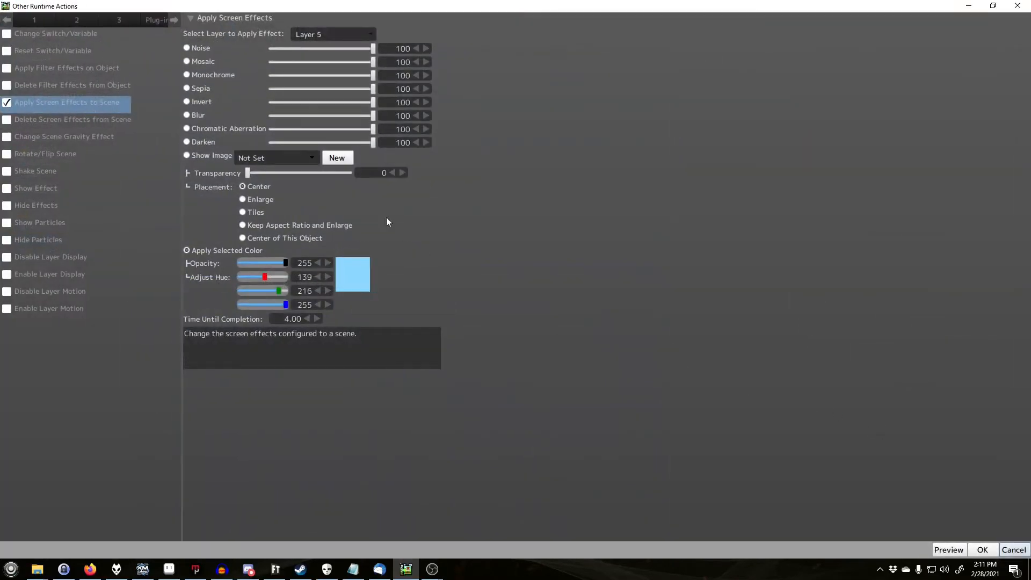
click(1015, 549)
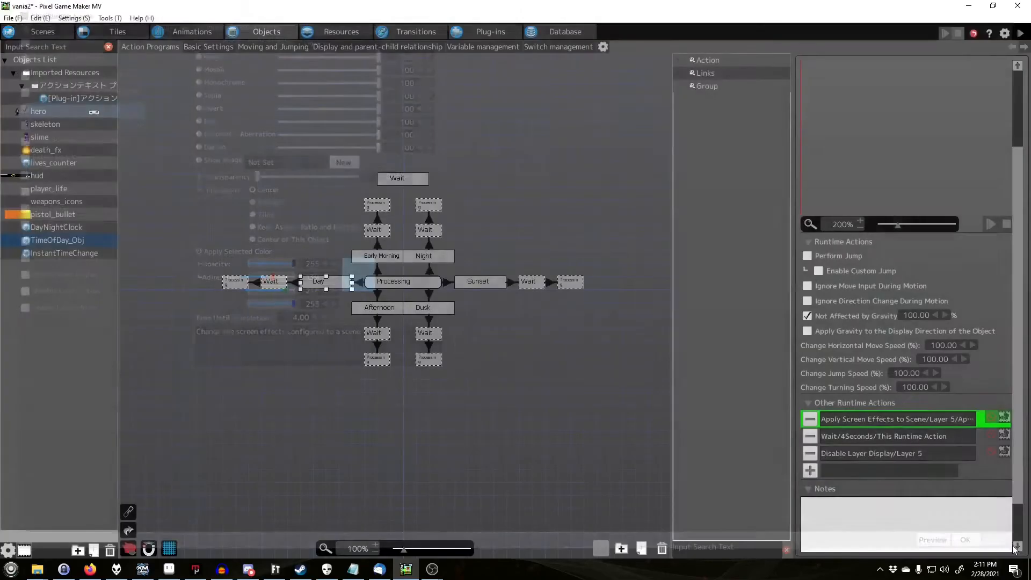
click(866, 437)
double_click(865, 438)
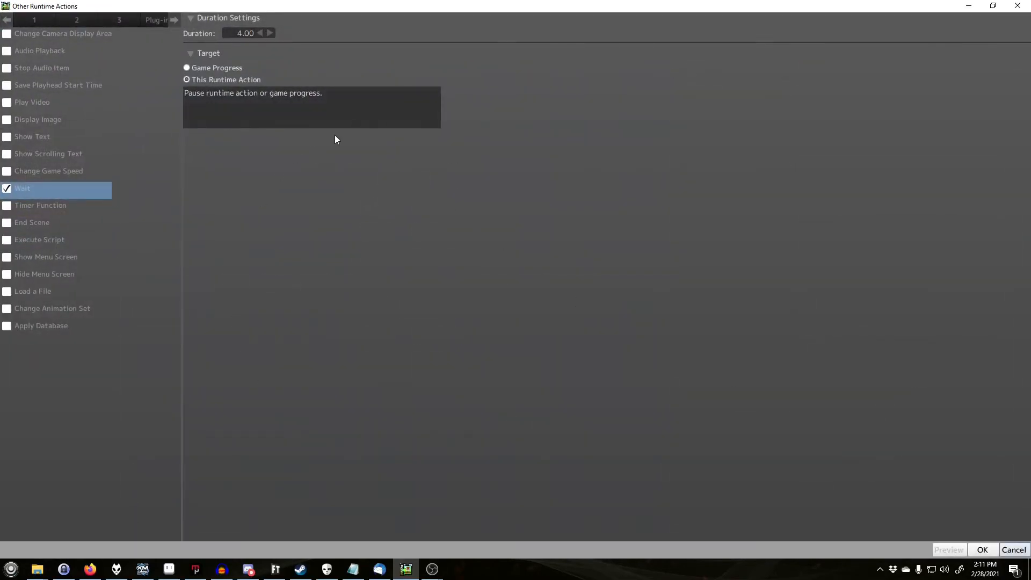
click(1013, 550)
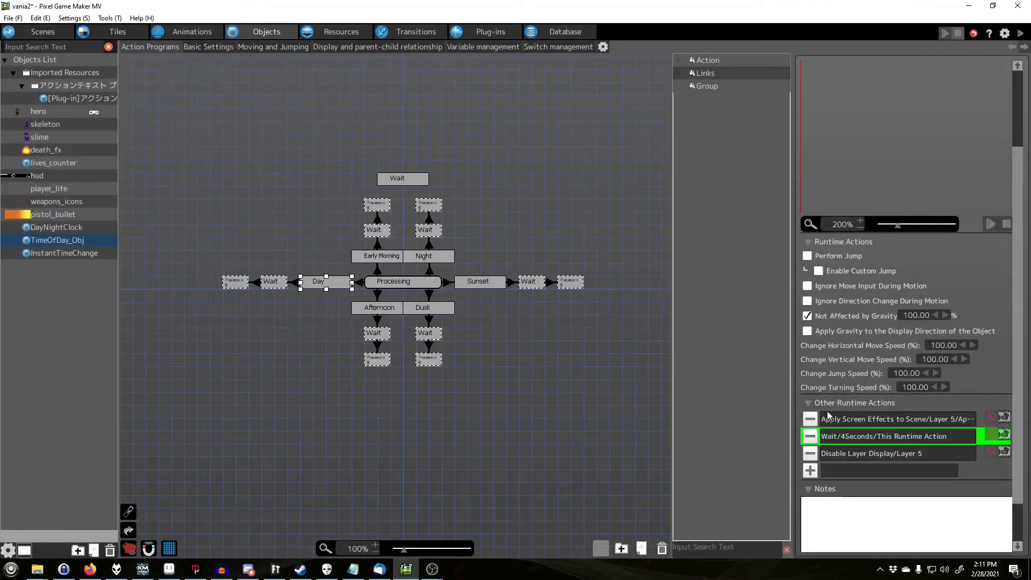
click(855, 457)
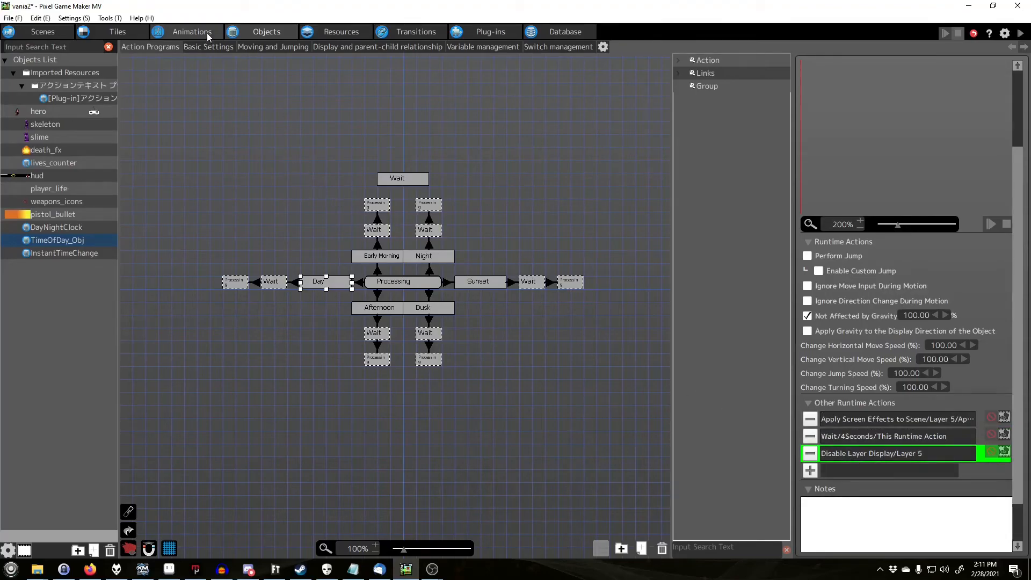
Hide the scene's morning layer to preview the day layer beneath it, and show the morning layer again.
click(48, 32)
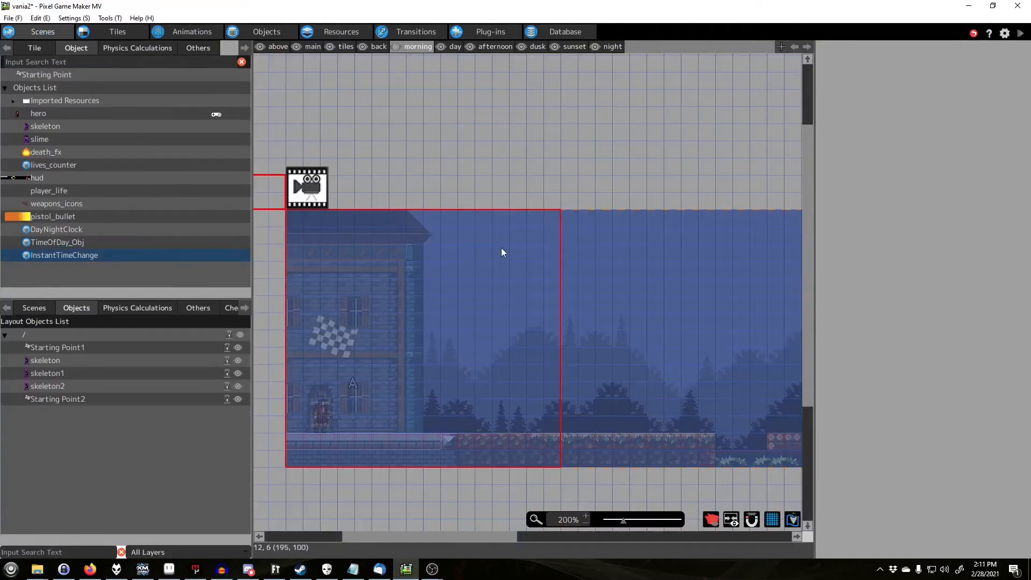
click(395, 47)
click(443, 47)
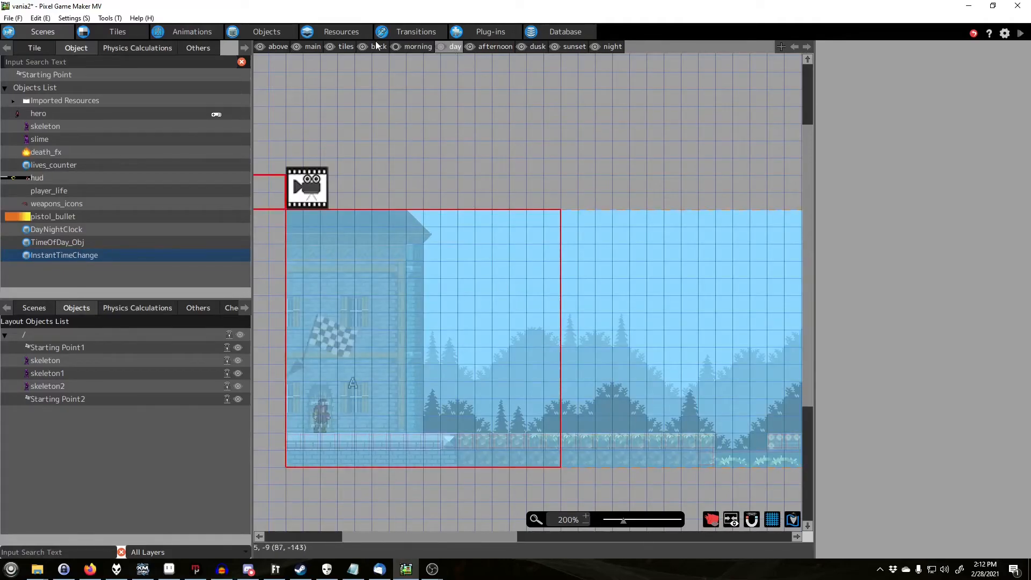
click(397, 46)
Inspect the variable condition on TimeOfDay_Obj's link from Day to Wait without changing it.
click(290, 28)
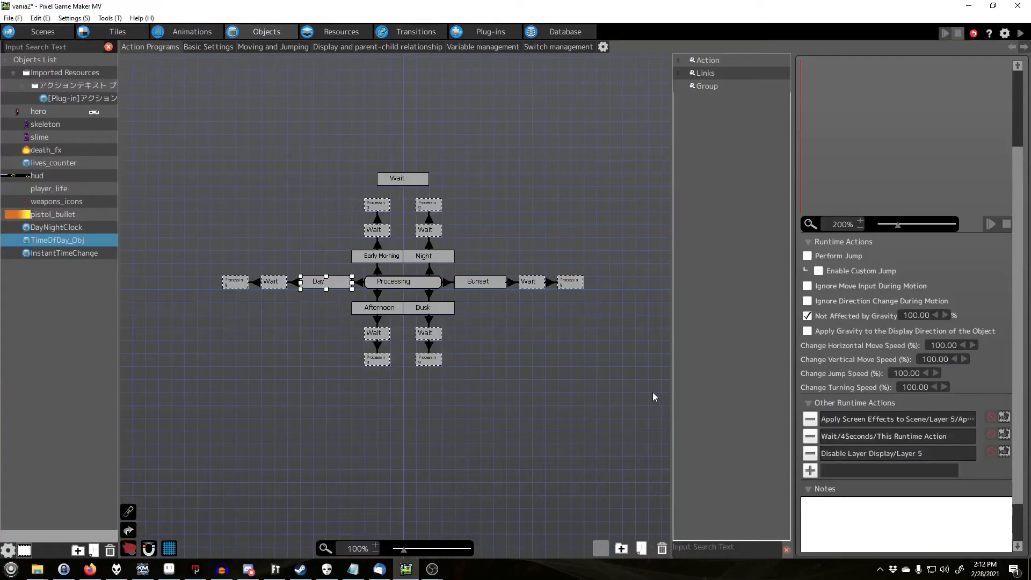
click(295, 282)
double_click(911, 262)
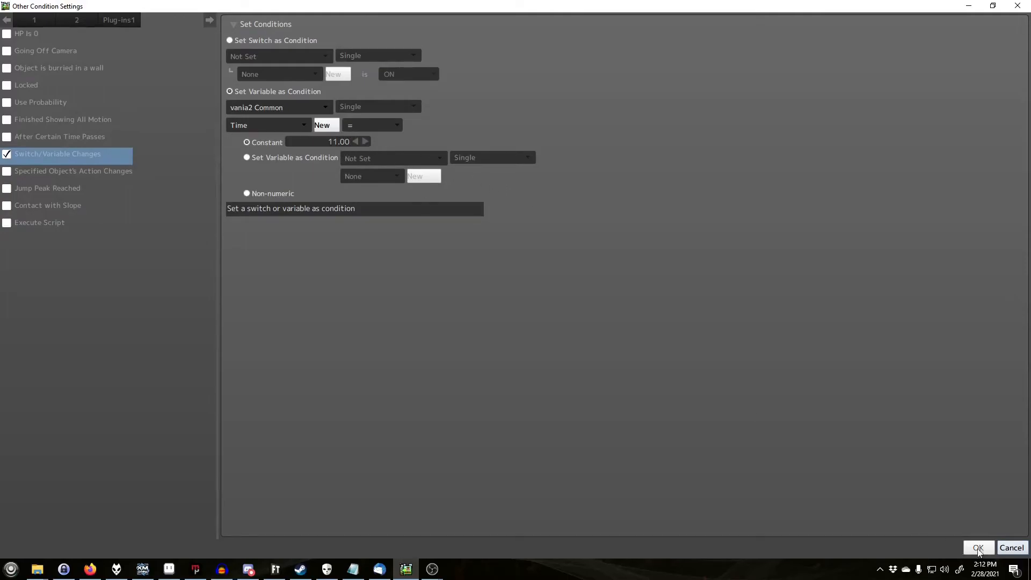
click(1012, 548)
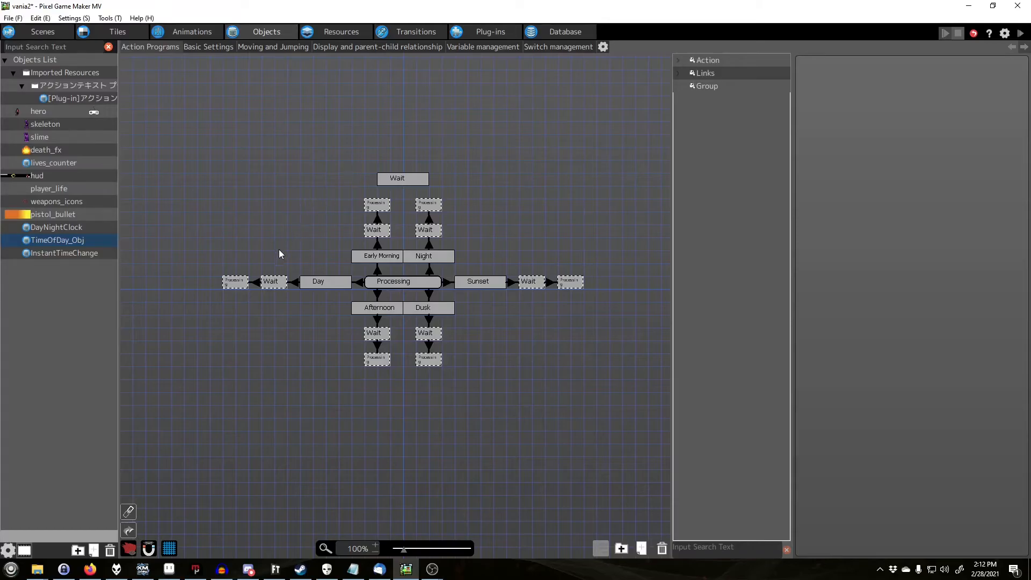
Examine the Delete Screen Effects from Scene settings of the Wait action that follows Day.
click(278, 283)
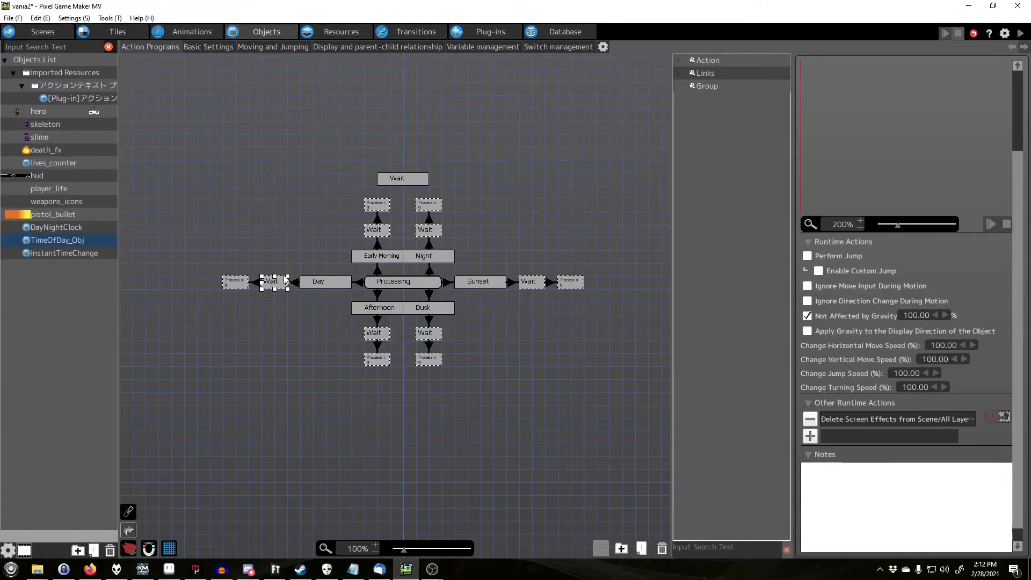
double_click(863, 418)
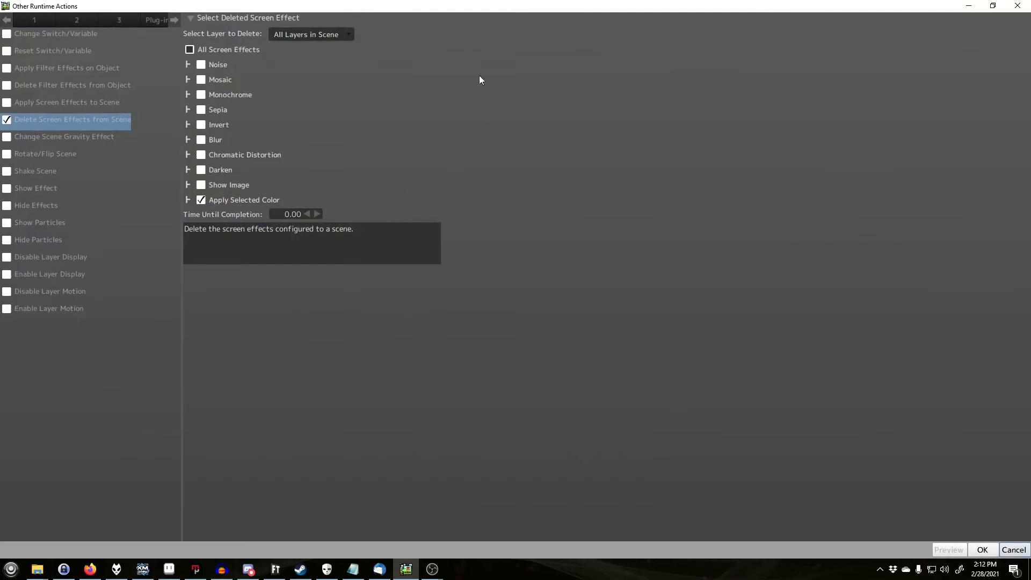
click(1014, 550)
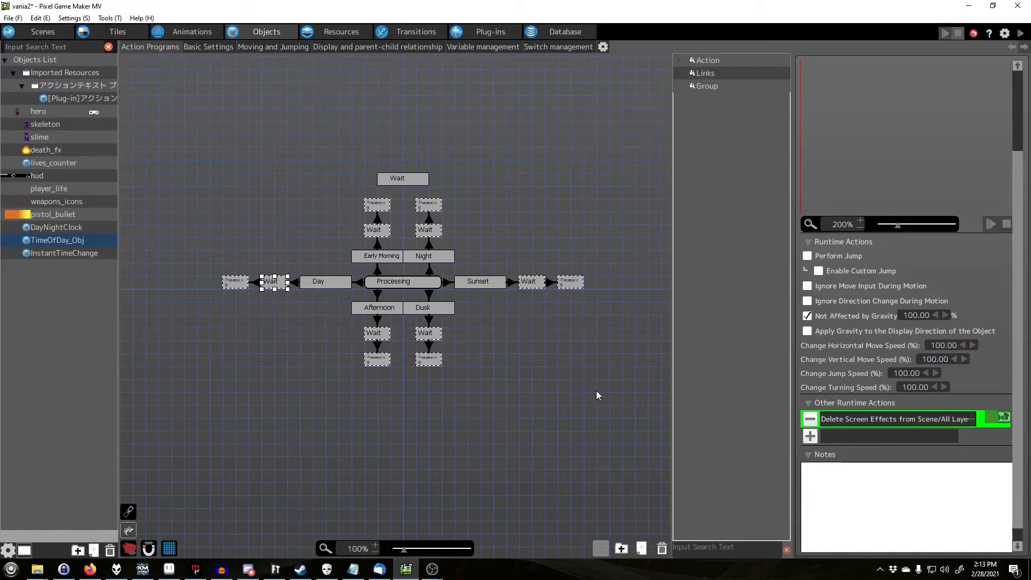
Review the change condition on the link returning from Day's Wait to Processing, along with both of those actions.
click(255, 284)
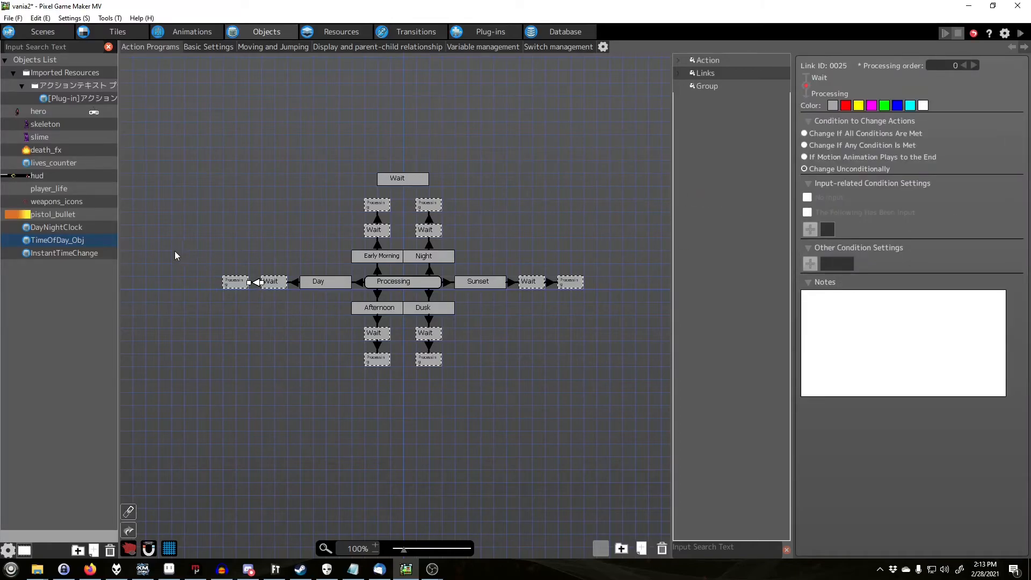
click(271, 281)
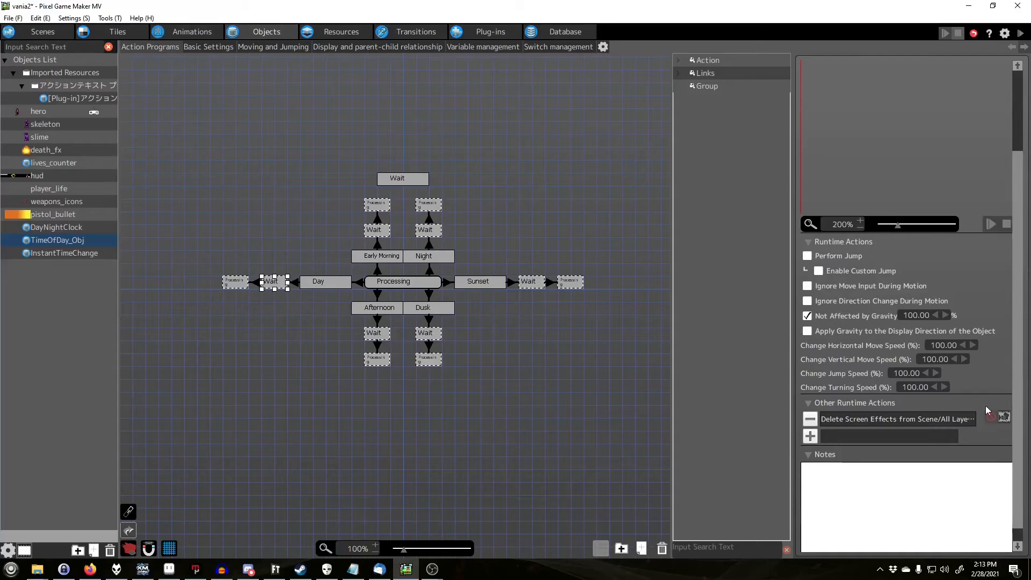
click(415, 282)
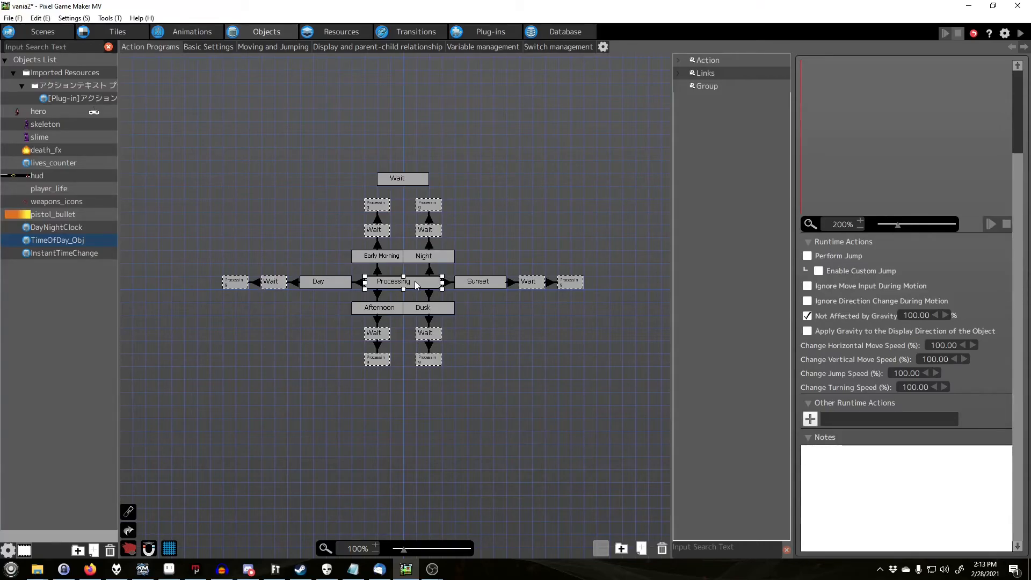
Inspect the variable condition on the link from Processing to Afternoon, leaving it as is.
click(309, 315)
click(378, 296)
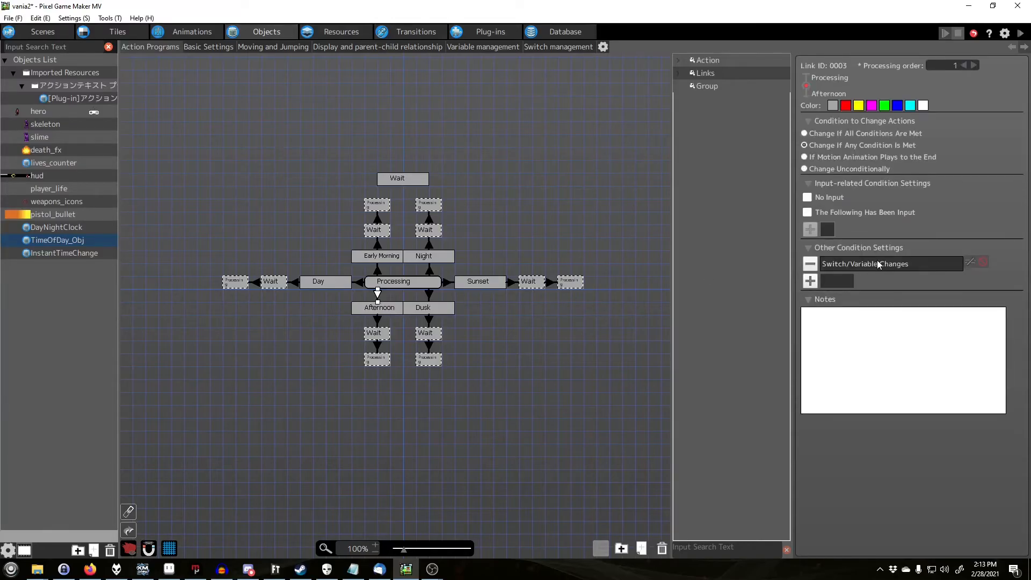
double_click(878, 262)
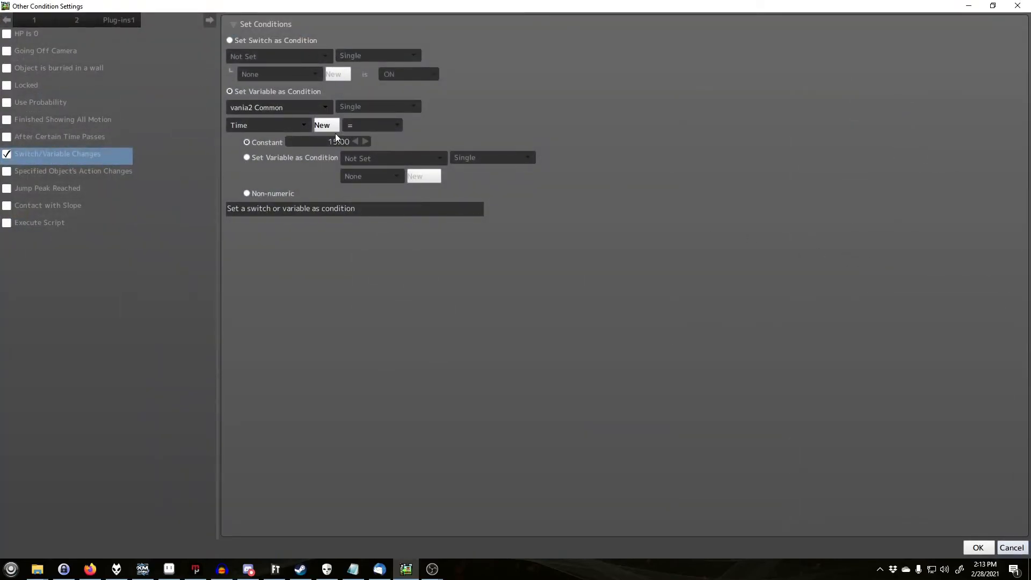
click(1012, 547)
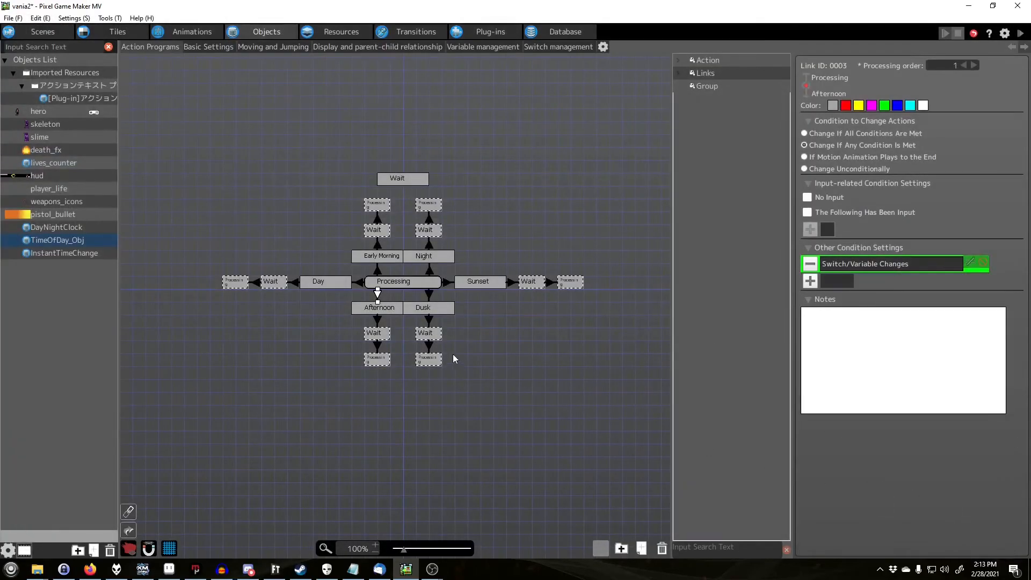
Examine the Apply Screen Effects to Scene settings of TimeOfDay_Obj's Afternoon action.
click(395, 311)
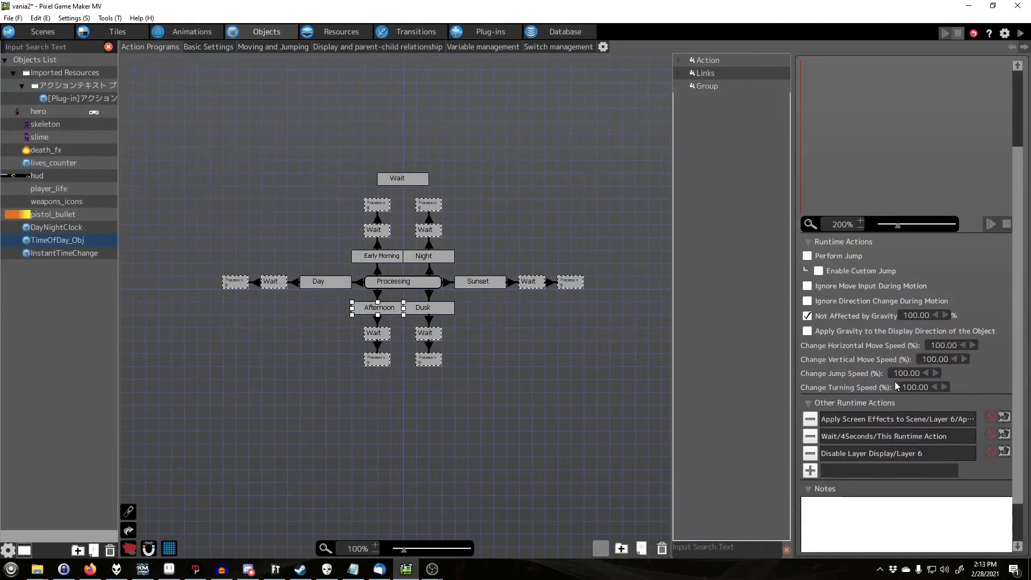
double_click(875, 419)
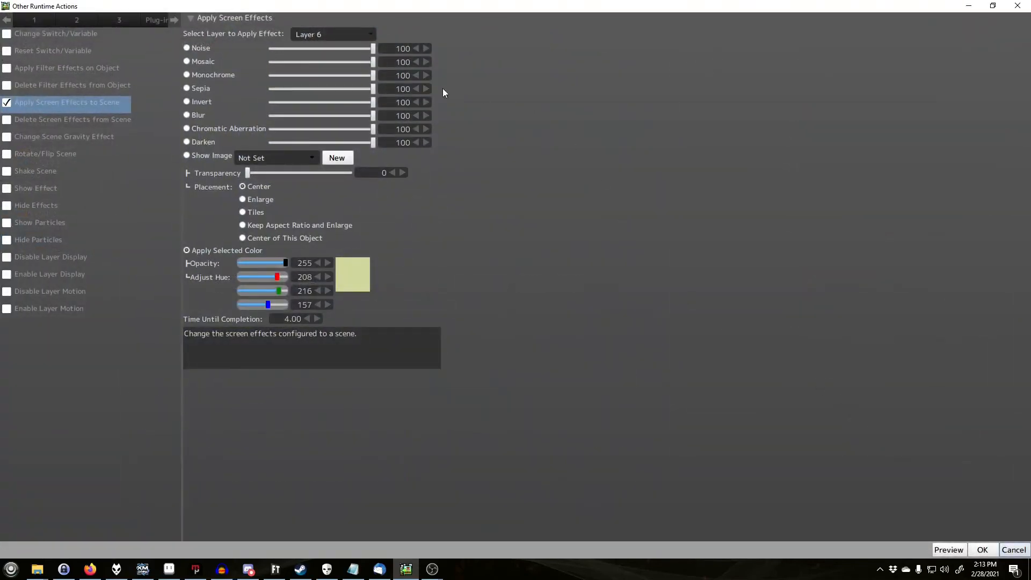
click(982, 550)
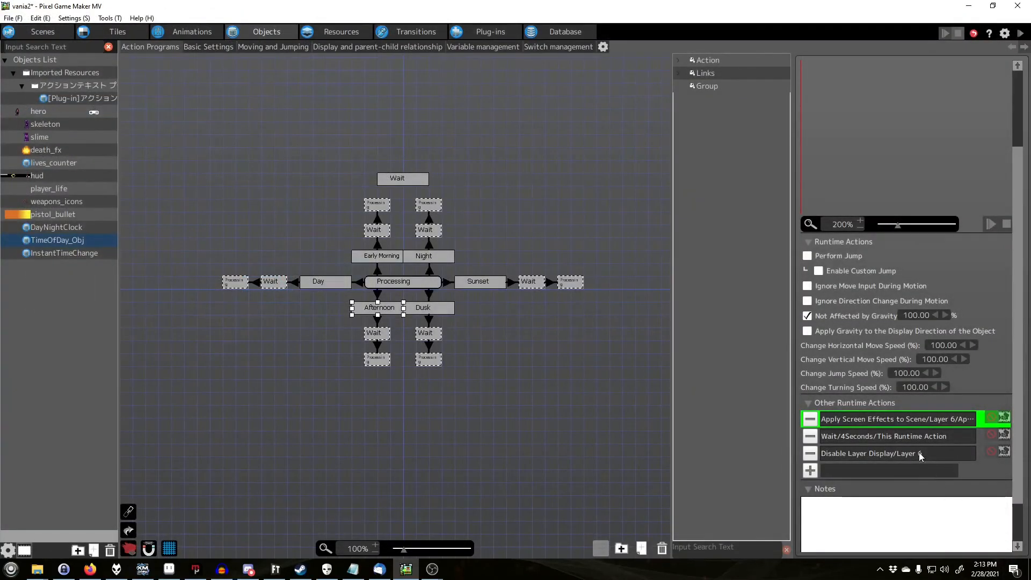
Review the Afternoon action's wait entry and its Disable Layer Display settings, leaving both as they are.
click(915, 434)
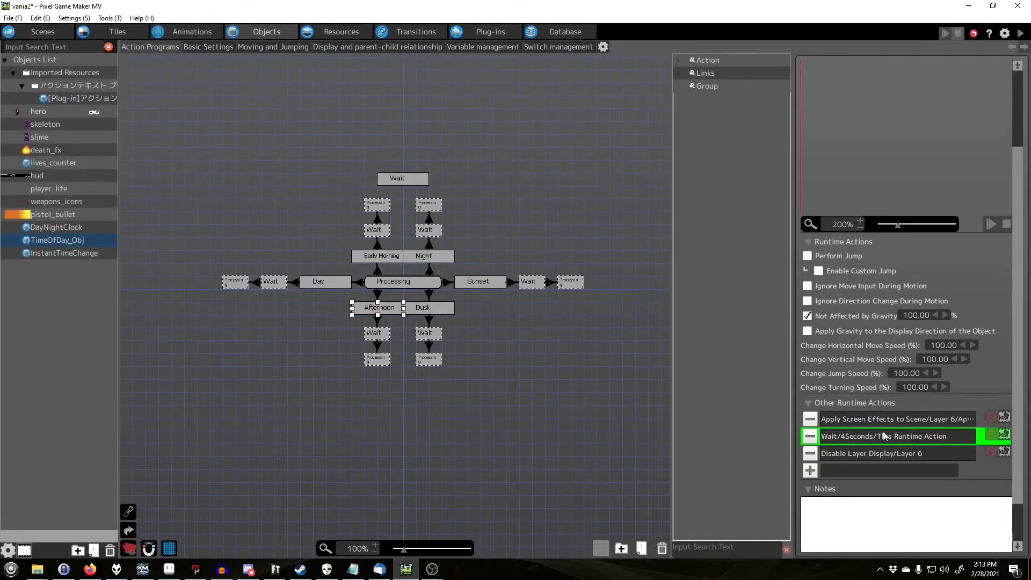
click(883, 453)
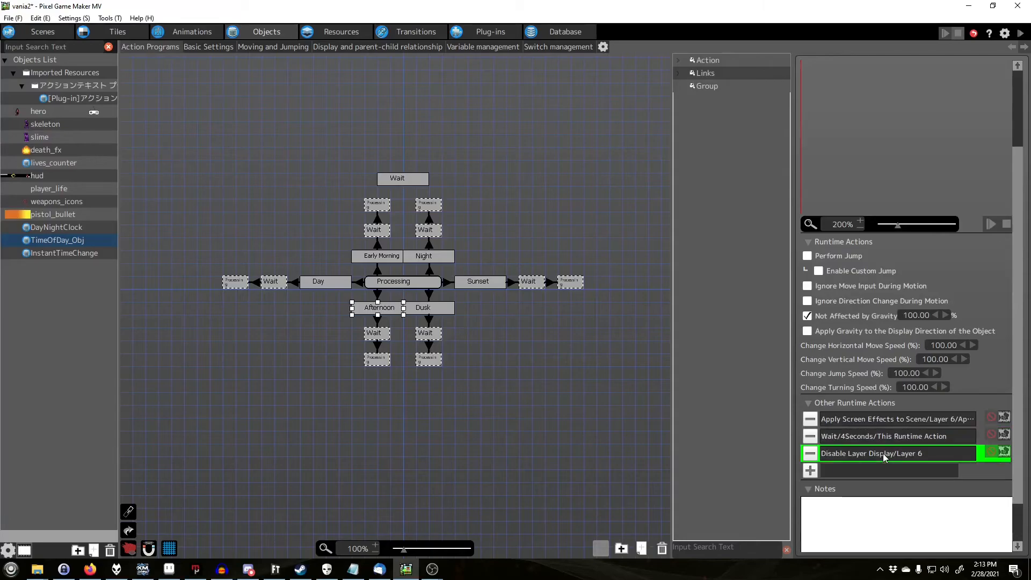
double_click(882, 454)
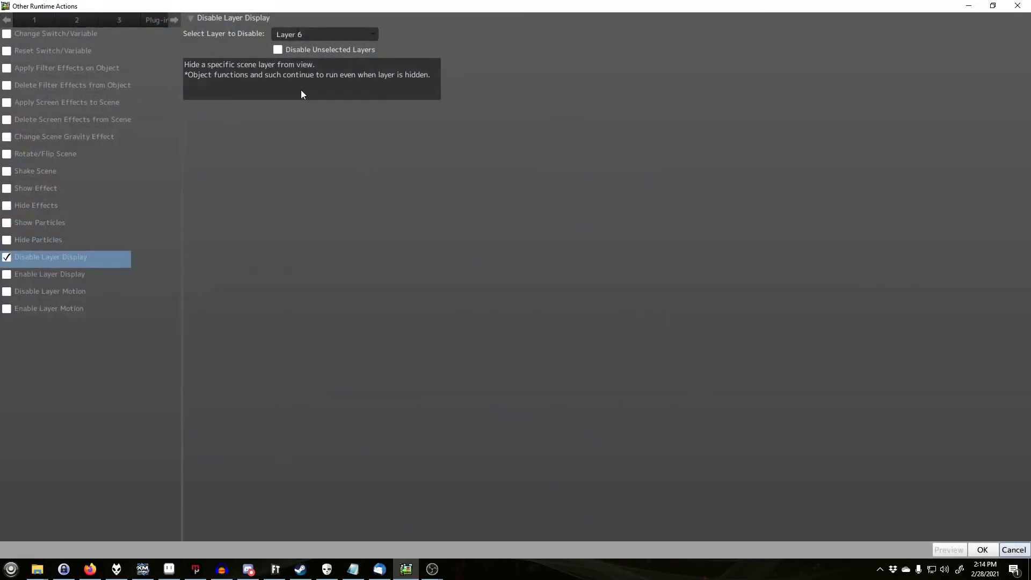
click(1014, 550)
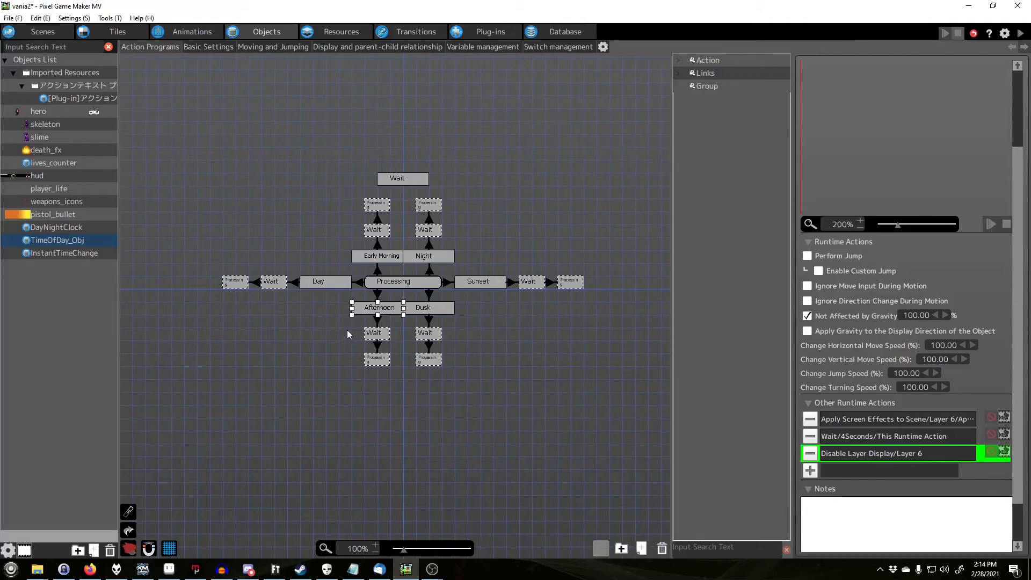
click(317, 229)
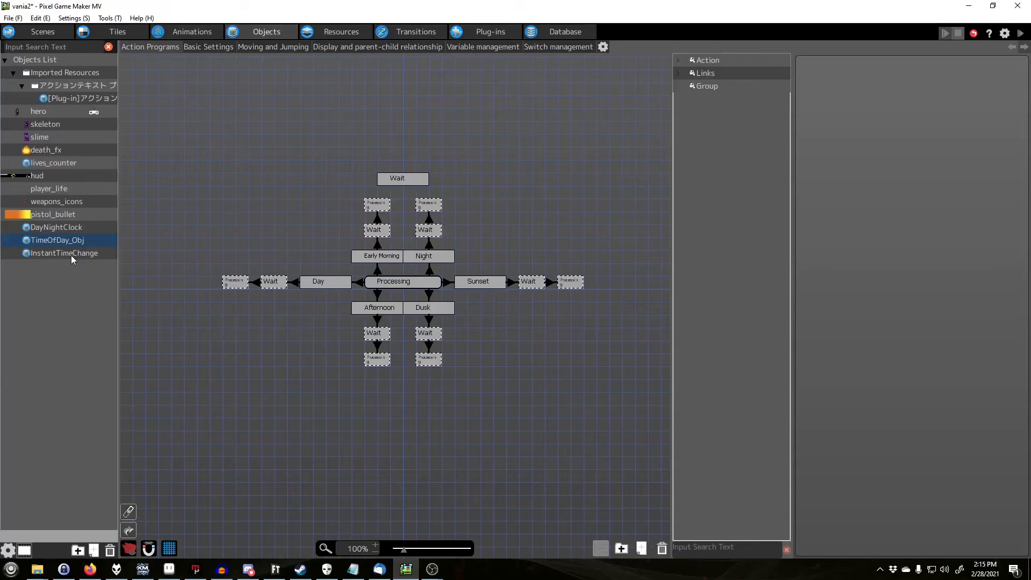
Look over the Night and Early Morning actions and view the action program of the InstantTimeChange object.
click(424, 262)
click(371, 257)
click(228, 164)
click(59, 257)
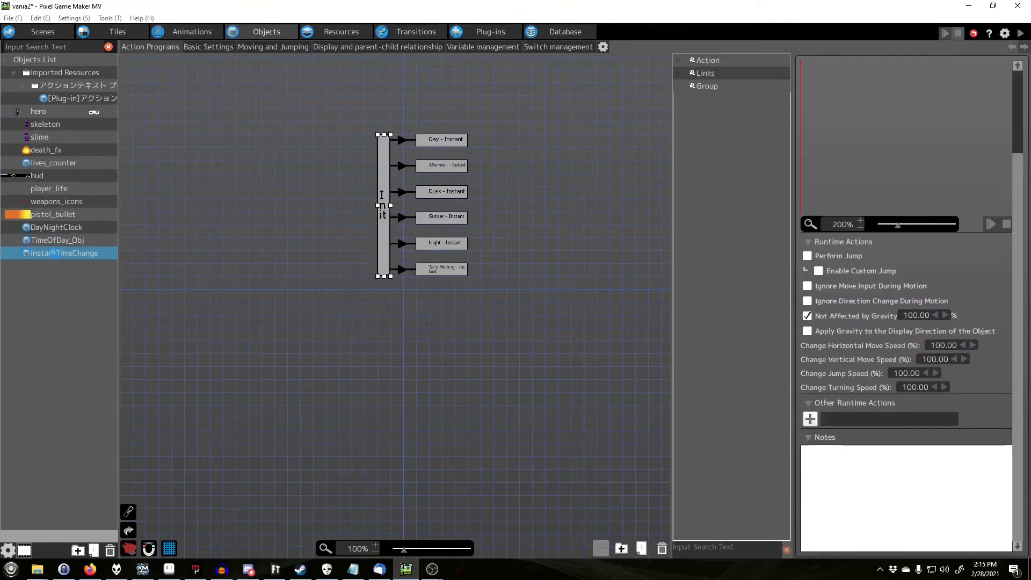
click(288, 183)
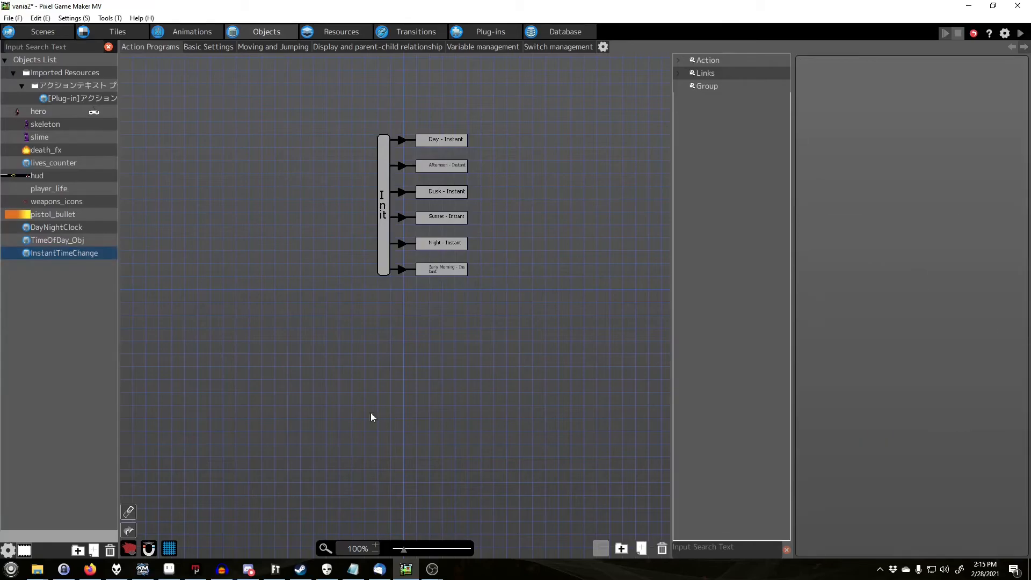
Return to TimeOfDay_Obj and inspect the variable condition on the link from Afternoon to Wait, along with that Wait action.
click(49, 241)
click(532, 455)
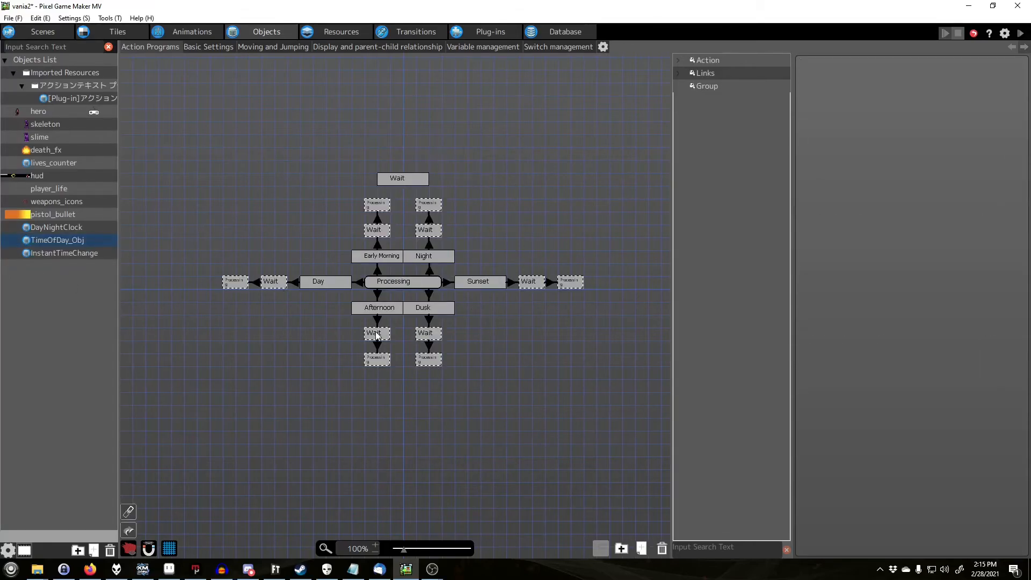
click(378, 323)
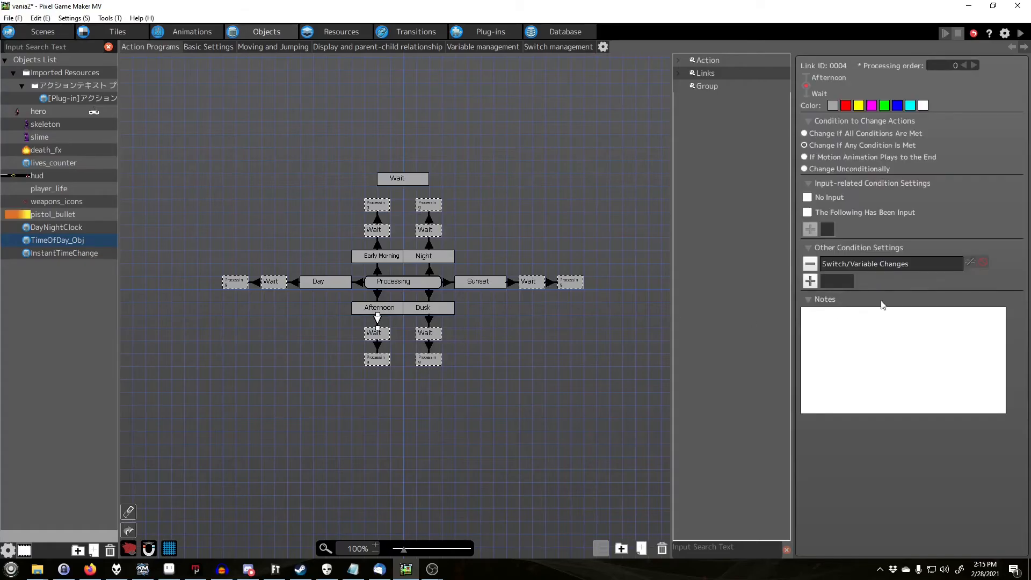
double_click(909, 268)
click(1017, 549)
click(383, 339)
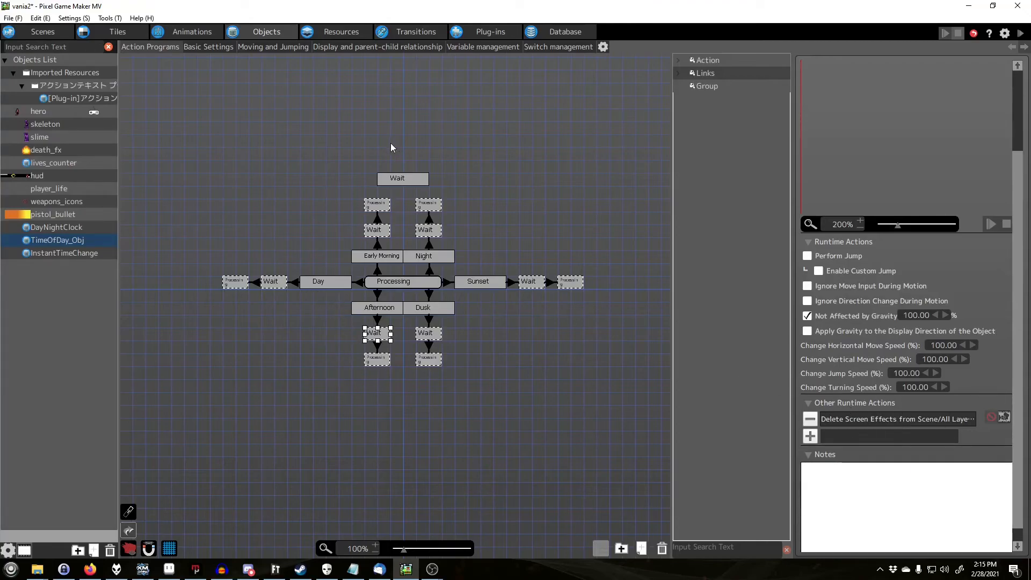
click(516, 403)
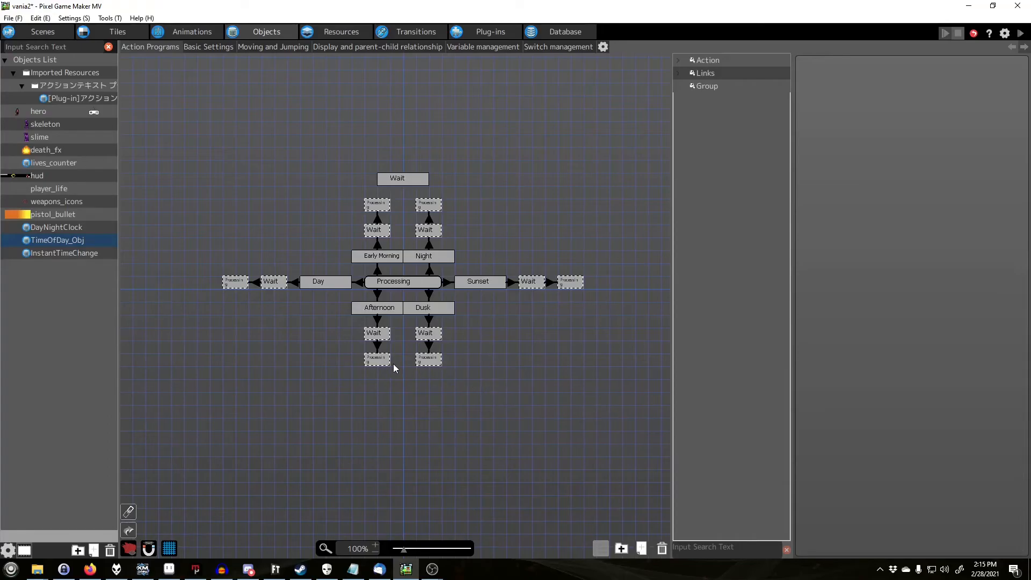
Compare the runtime actions of Afternoon with those of its Wait action, checking the link between them.
click(376, 325)
click(377, 320)
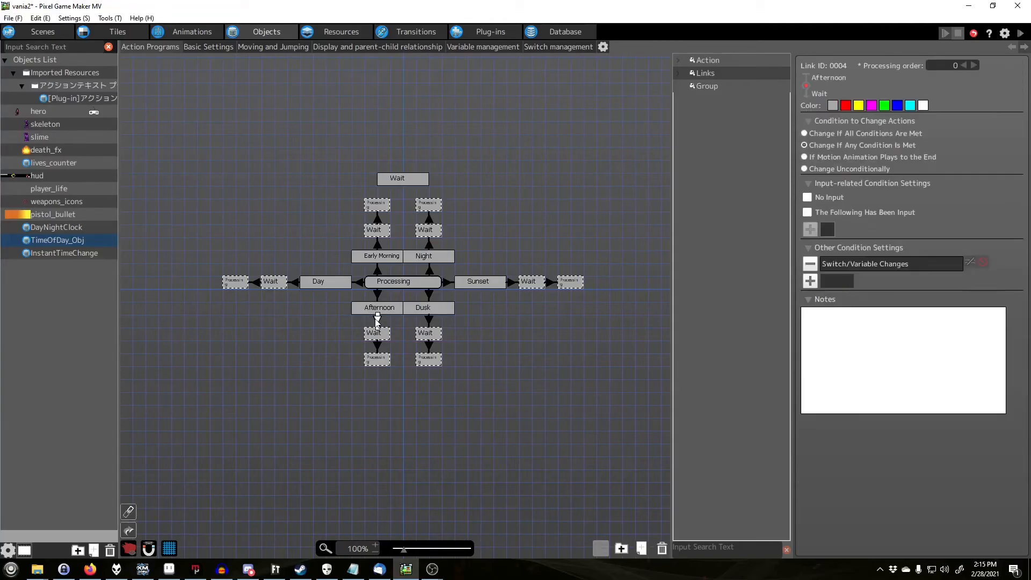
click(397, 309)
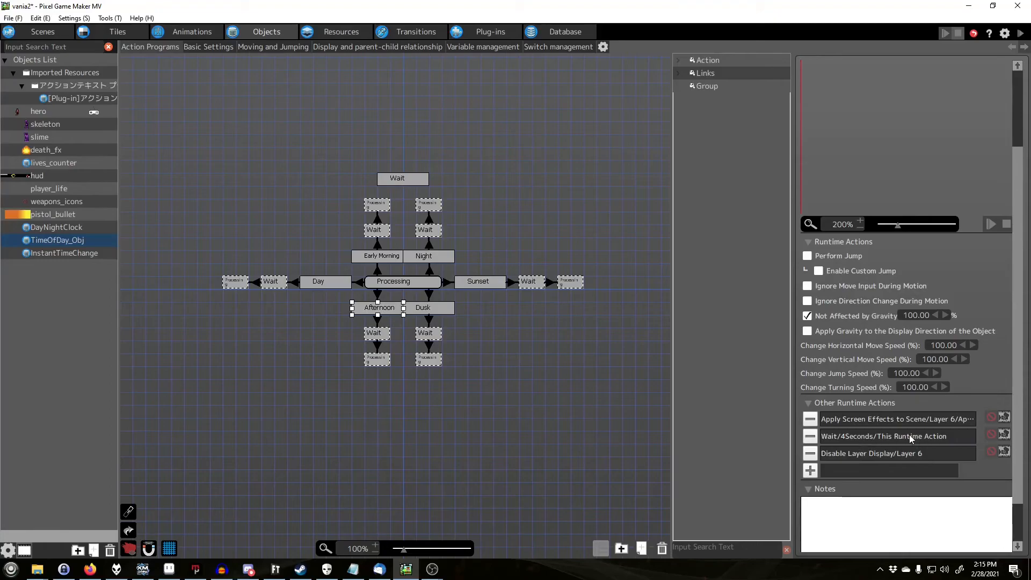
click(376, 337)
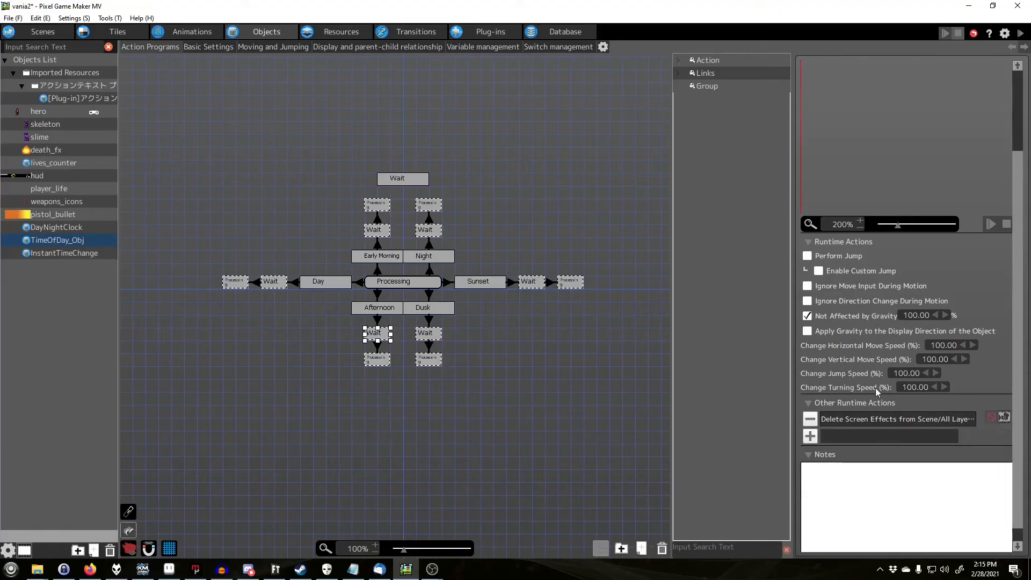
click(227, 391)
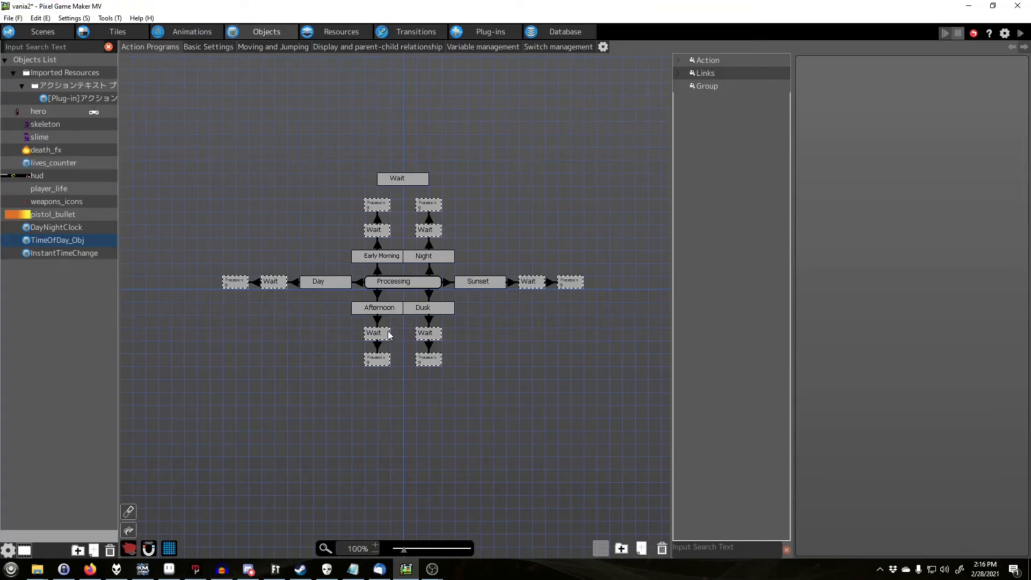
click(385, 311)
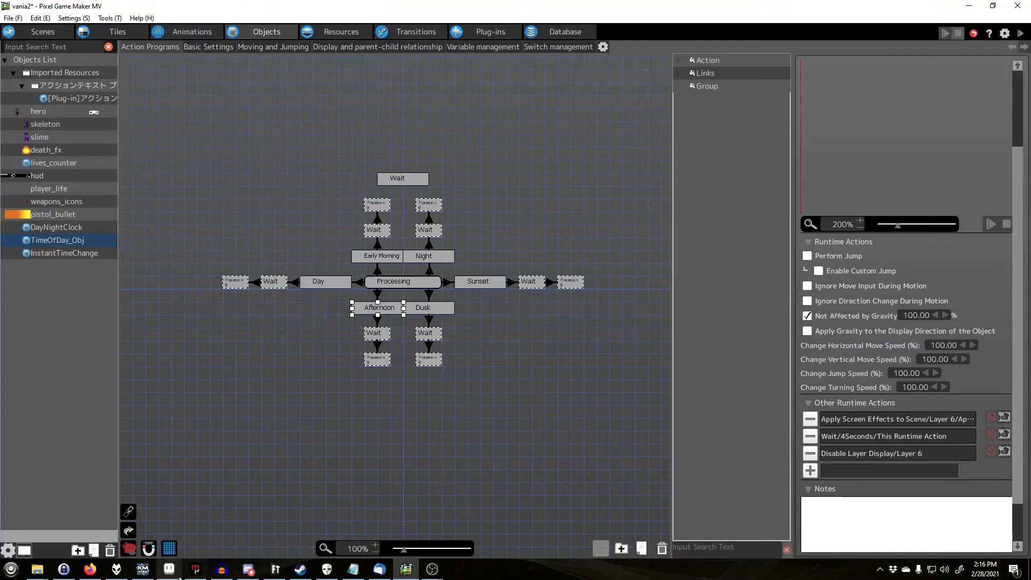
click(356, 573)
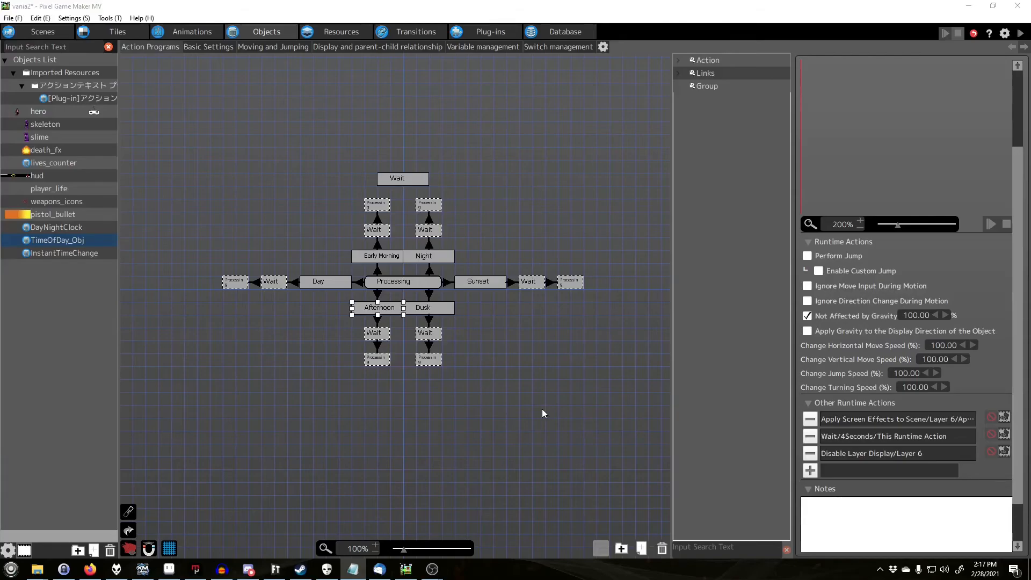
click(529, 402)
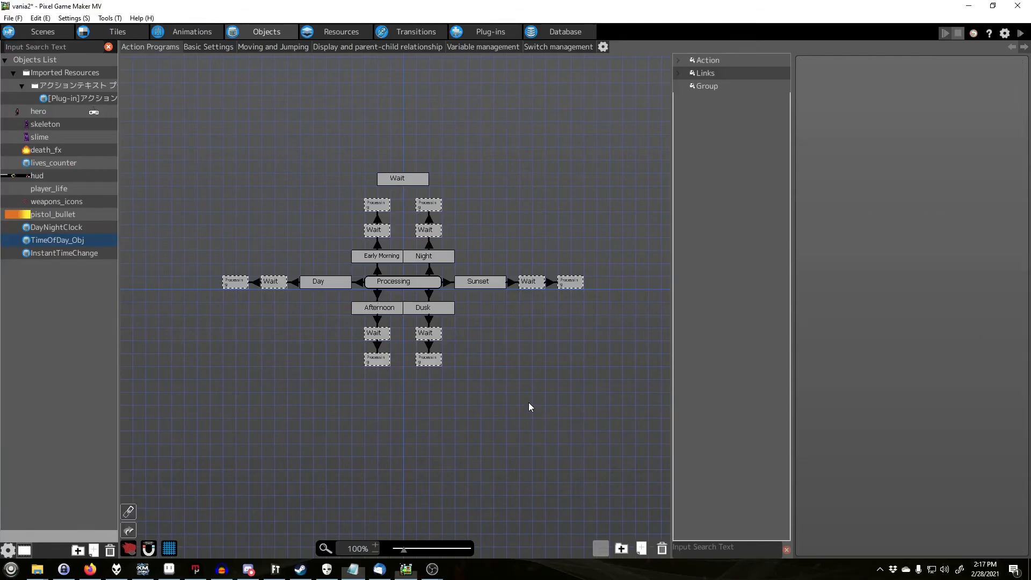
Trace the Afternoon branch back from its Wait action through the connecting link to Afternoon's runtime actions.
click(376, 338)
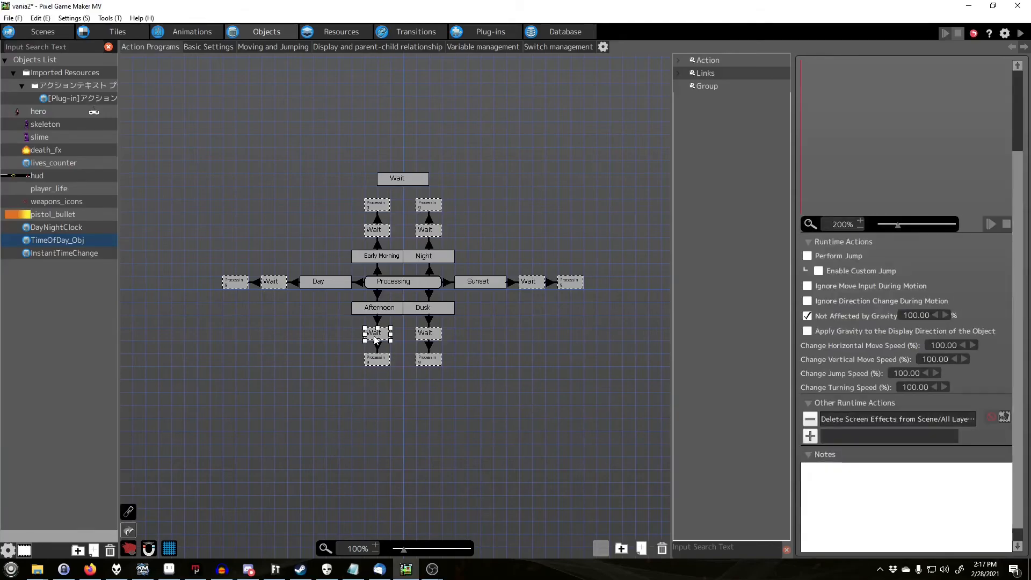
click(378, 322)
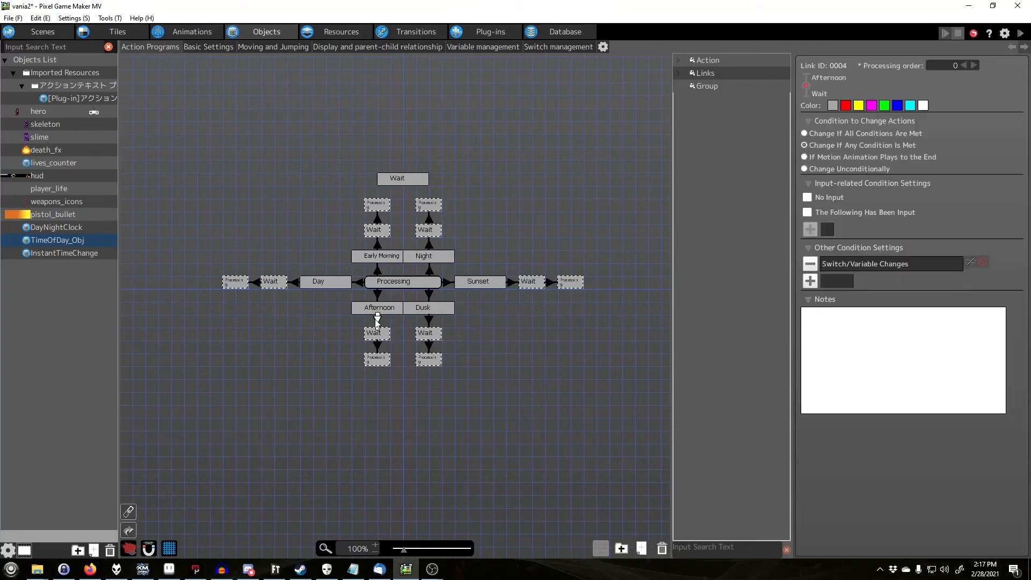
click(378, 314)
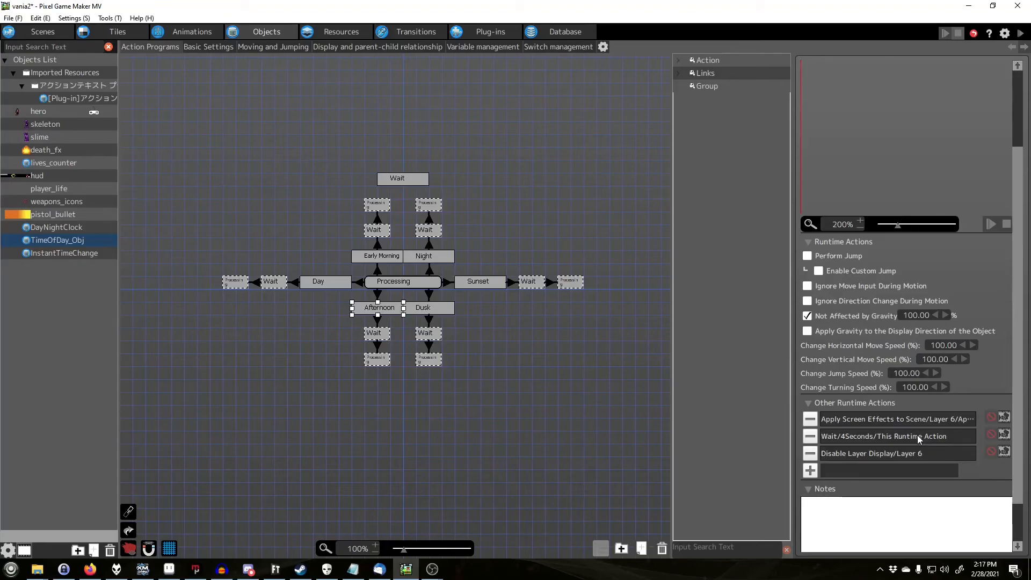
click(291, 394)
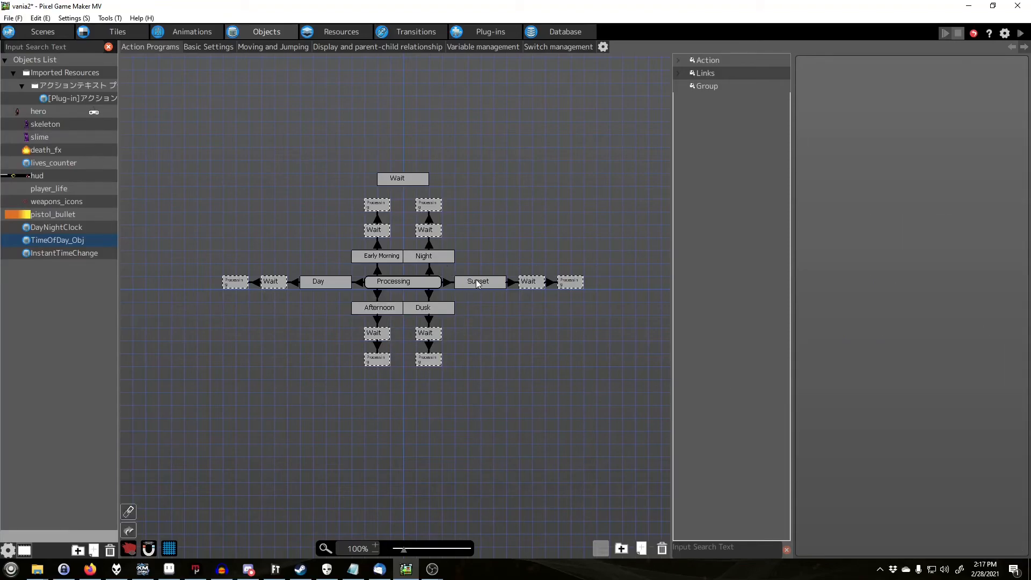
Review the runtime actions assigned to the Sunset and Night actions.
click(477, 283)
click(453, 258)
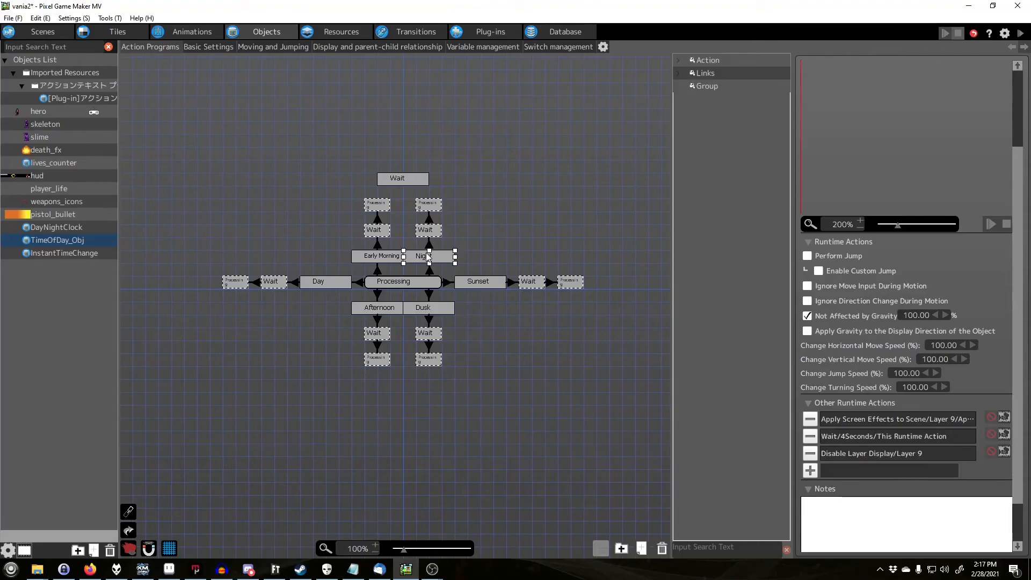
click(509, 204)
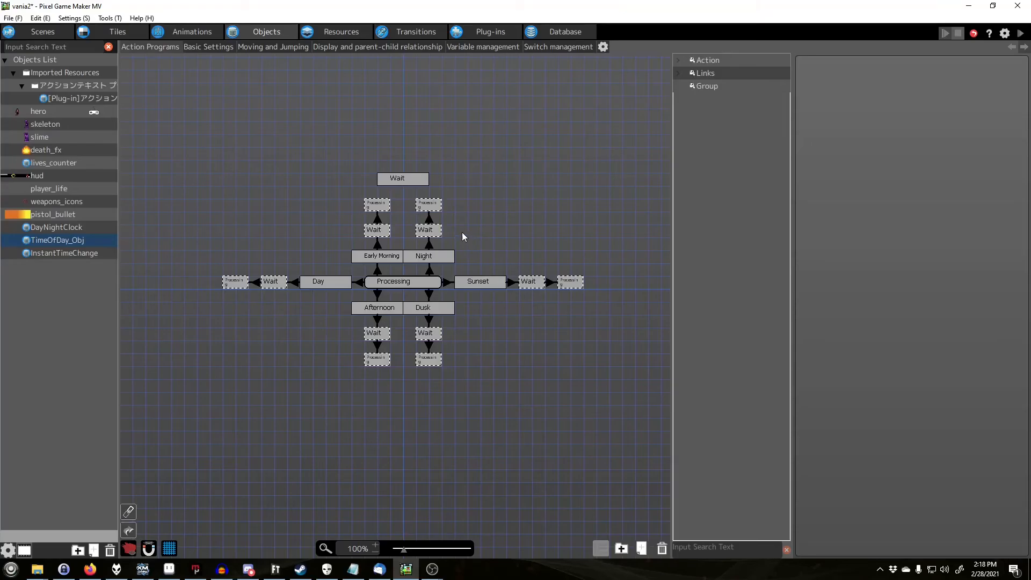
Examine the Apply Screen Effects to Scene settings of the Early Morning action without changing them.
click(385, 257)
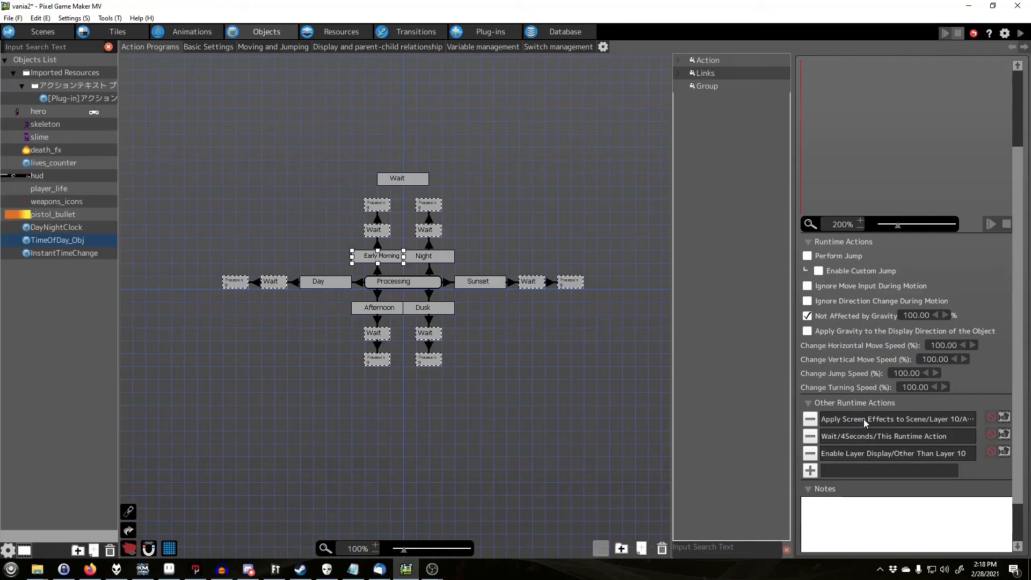
double_click(908, 419)
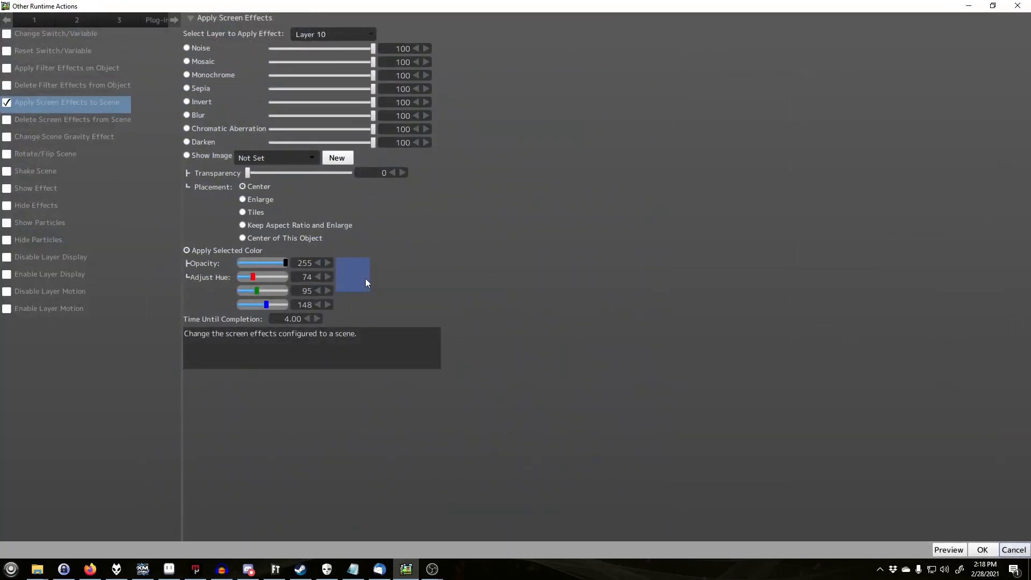
click(1014, 549)
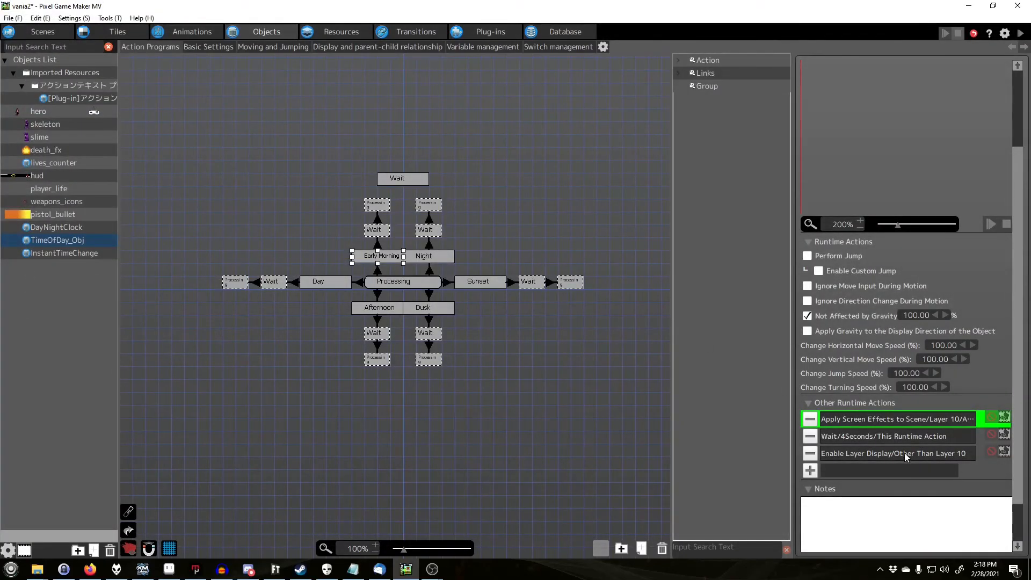
Review Early Morning's wait and Enable Layer Display entries, keeping Layer 10 chosen with Enable Unselected Layers on.
click(887, 435)
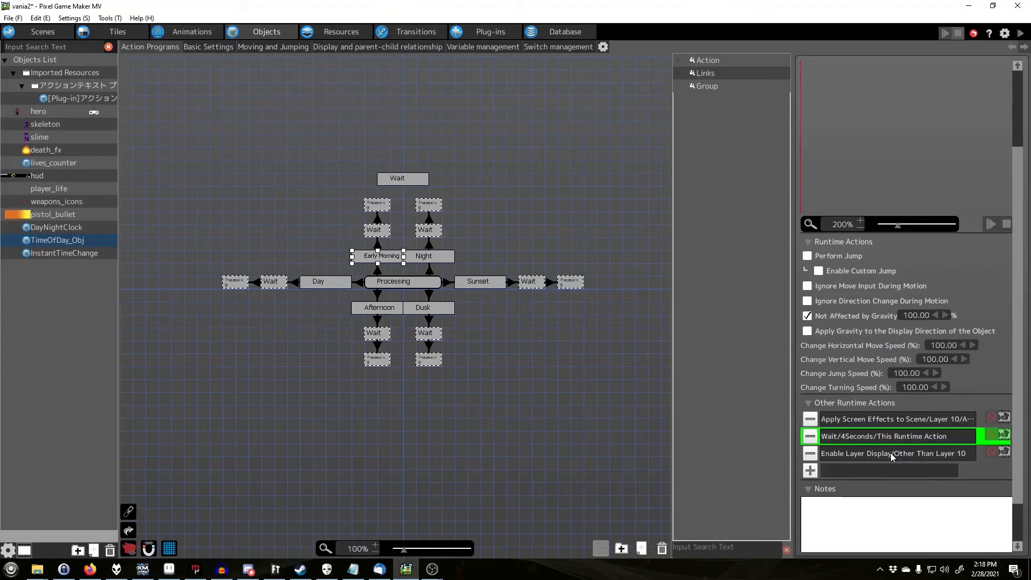
click(891, 453)
double_click(891, 453)
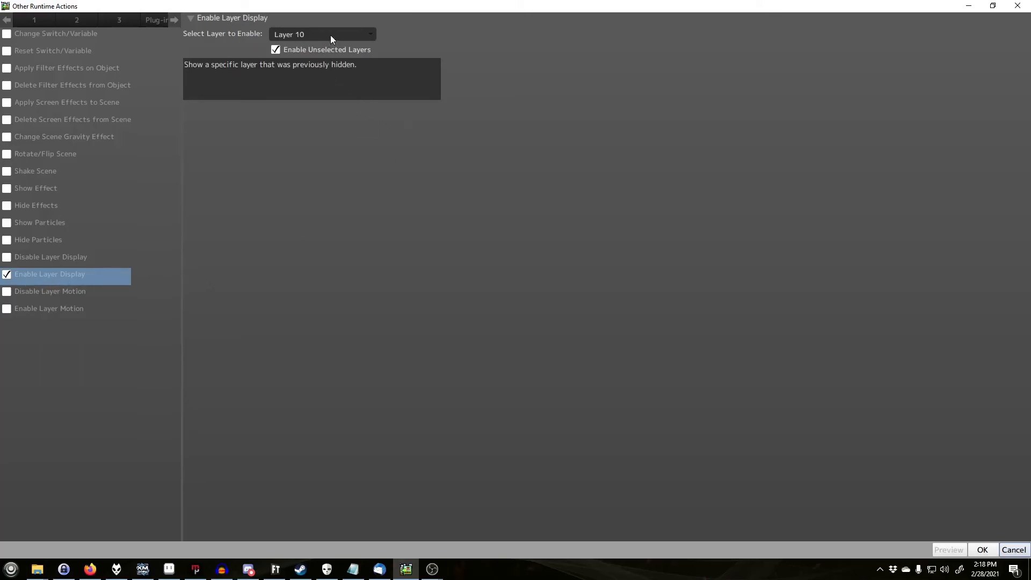
click(277, 49)
click(294, 35)
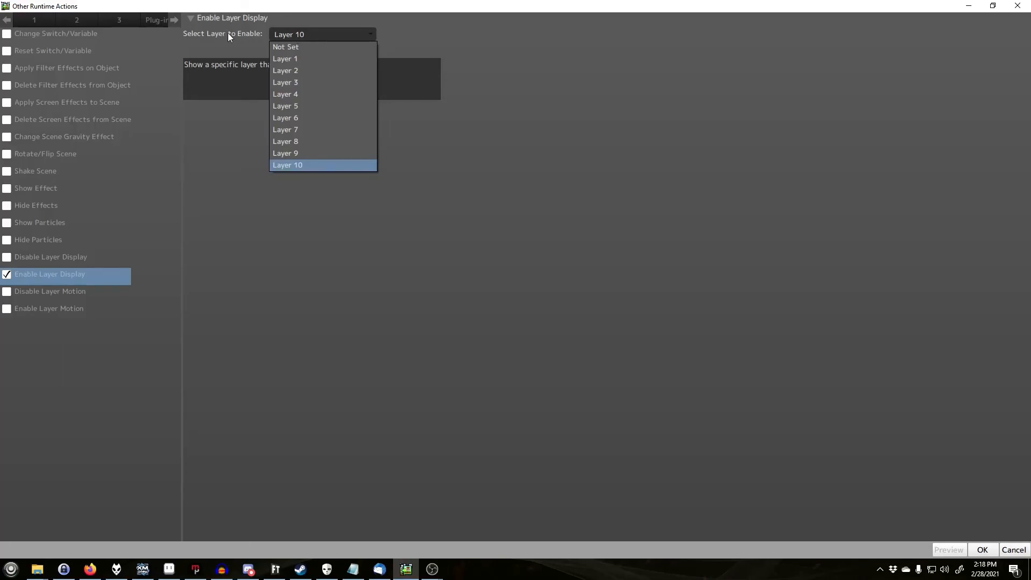
click(299, 168)
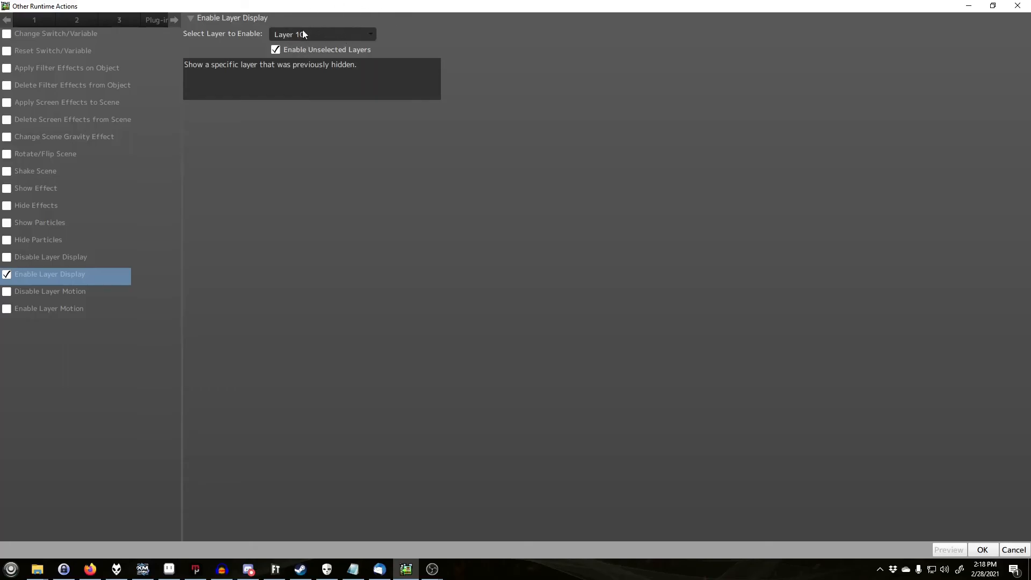
click(983, 549)
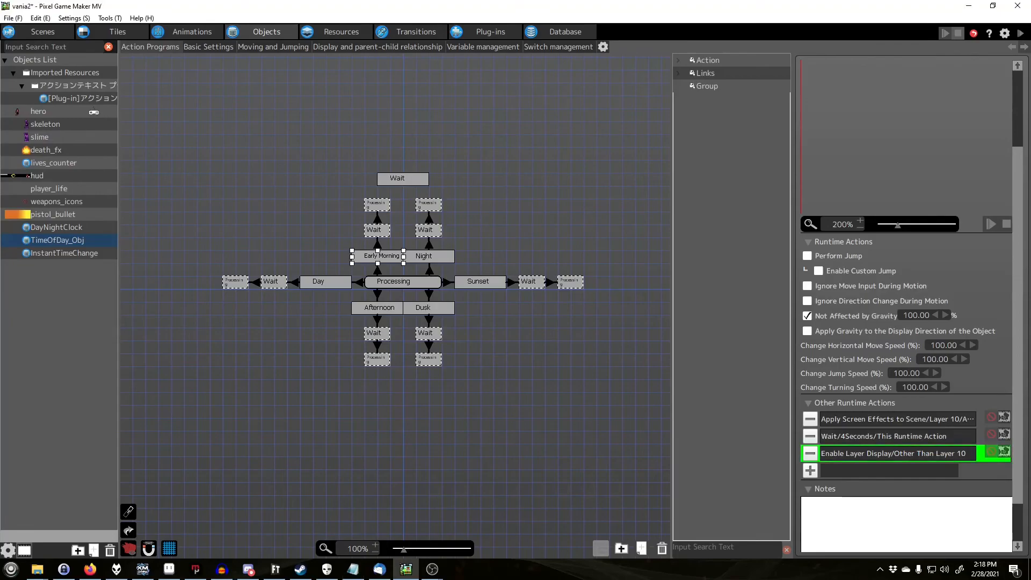
Compare the runtime actions of Early Morning and Night, and examine the screen-effect deletion in the unlinked Wait action.
click(534, 204)
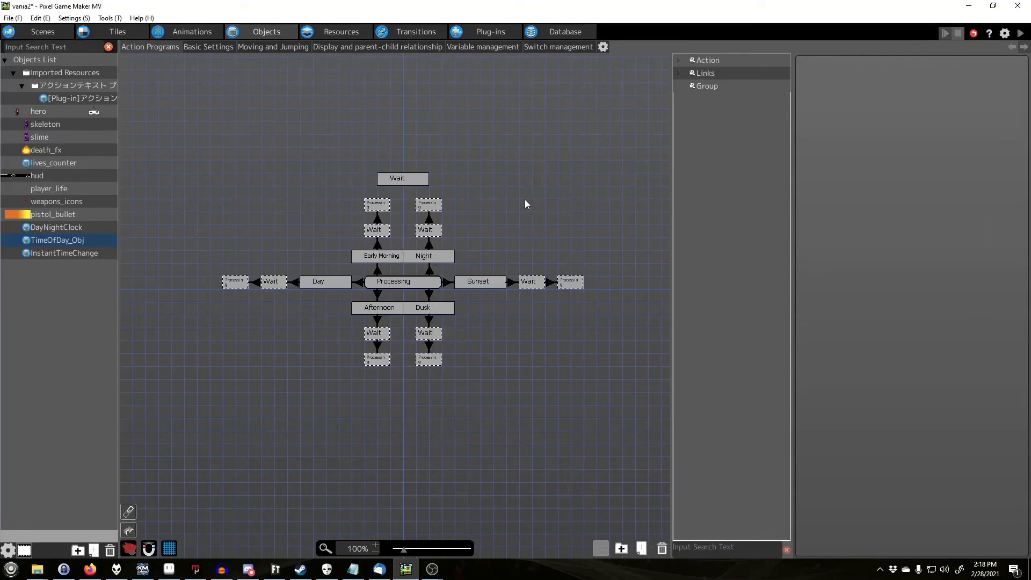
click(368, 260)
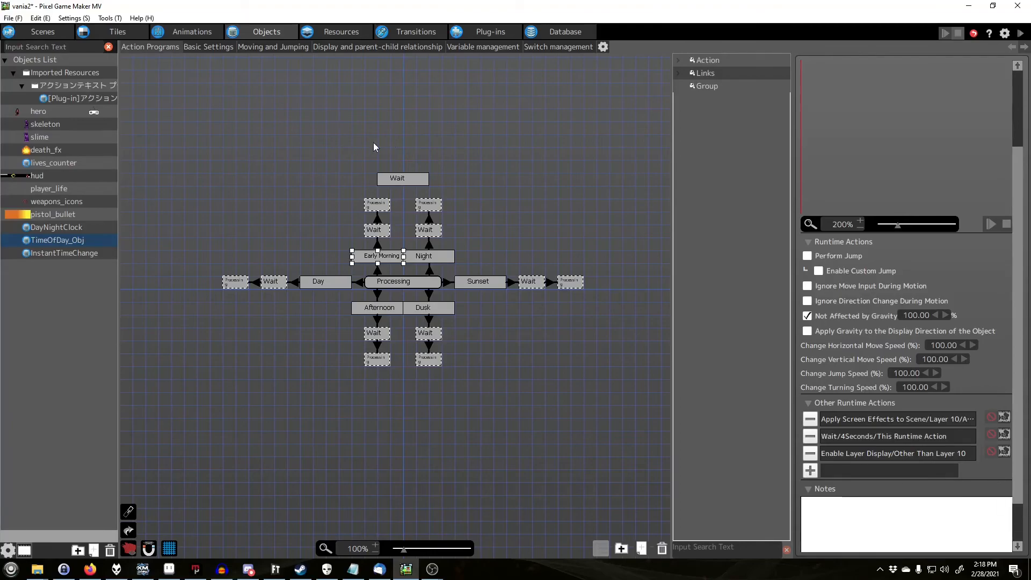
click(498, 138)
click(444, 256)
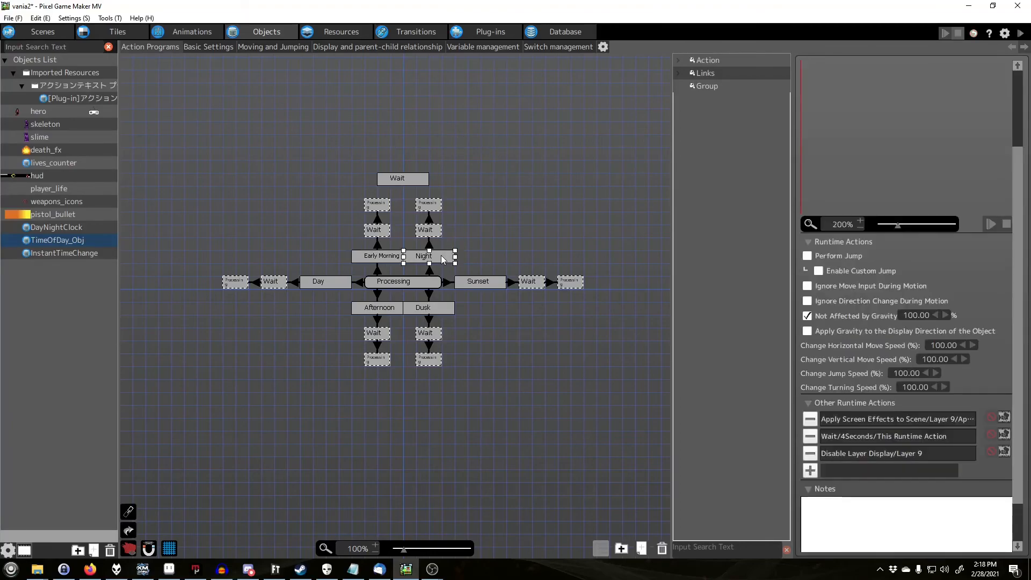
click(418, 181)
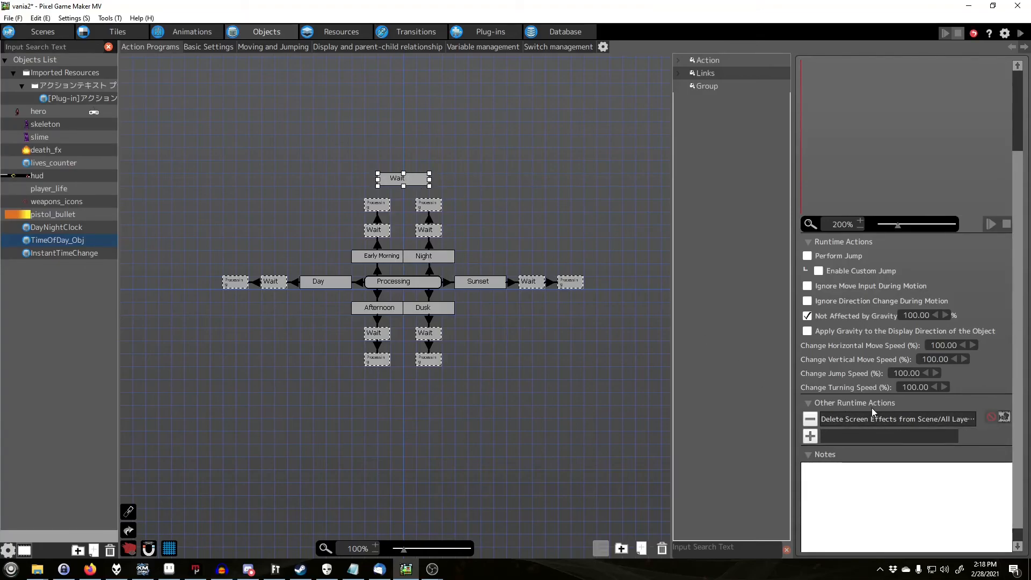
click(476, 147)
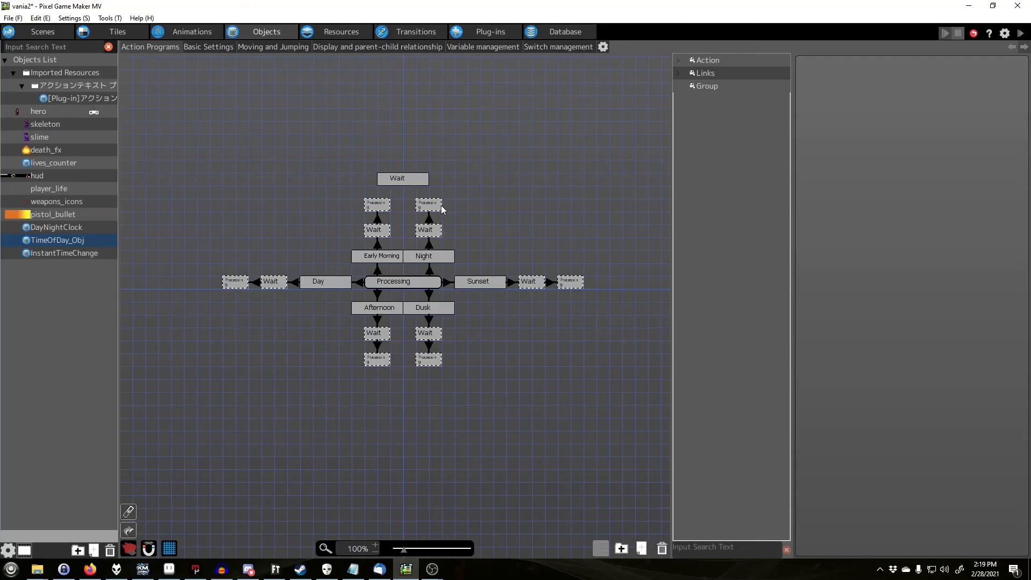
Return to the scene layout and pick the DayNightClock object, cancelling its placement.
click(54, 32)
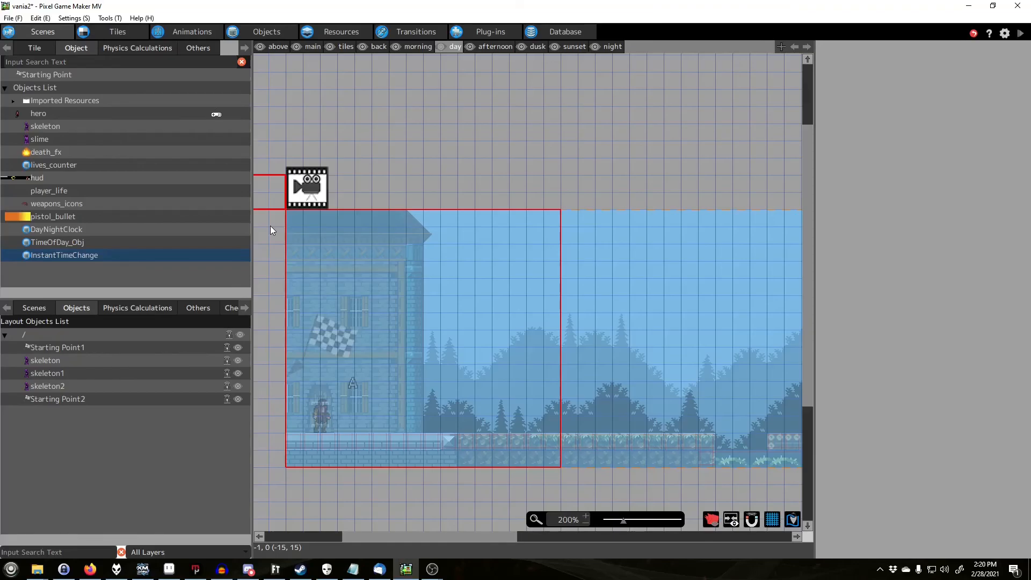
click(61, 230)
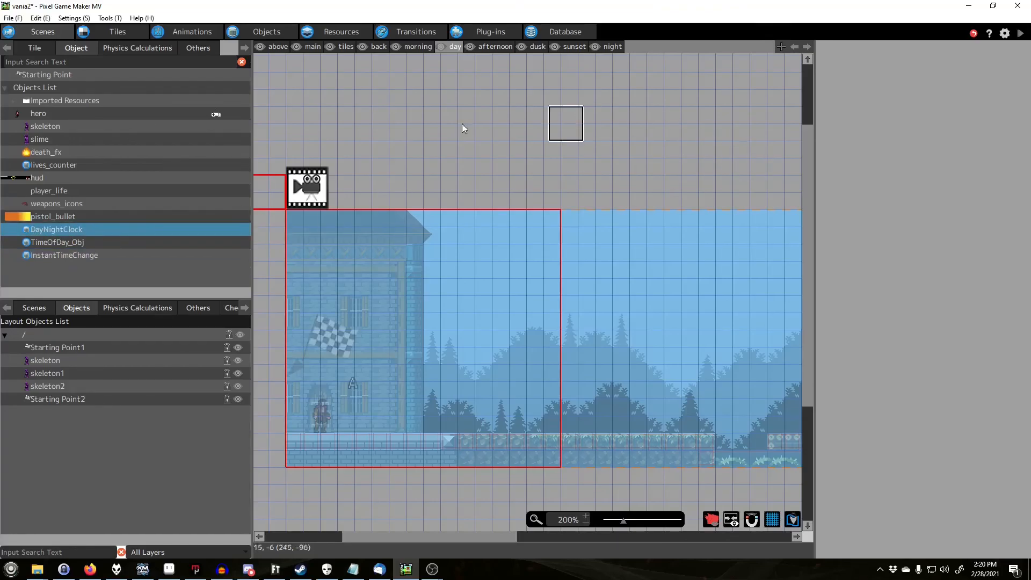
right_click(459, 158)
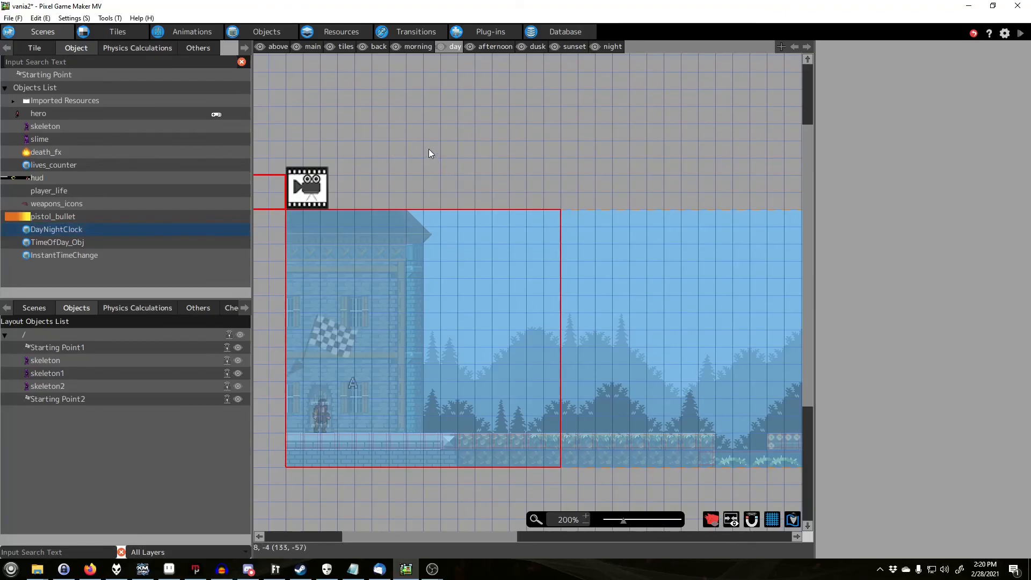